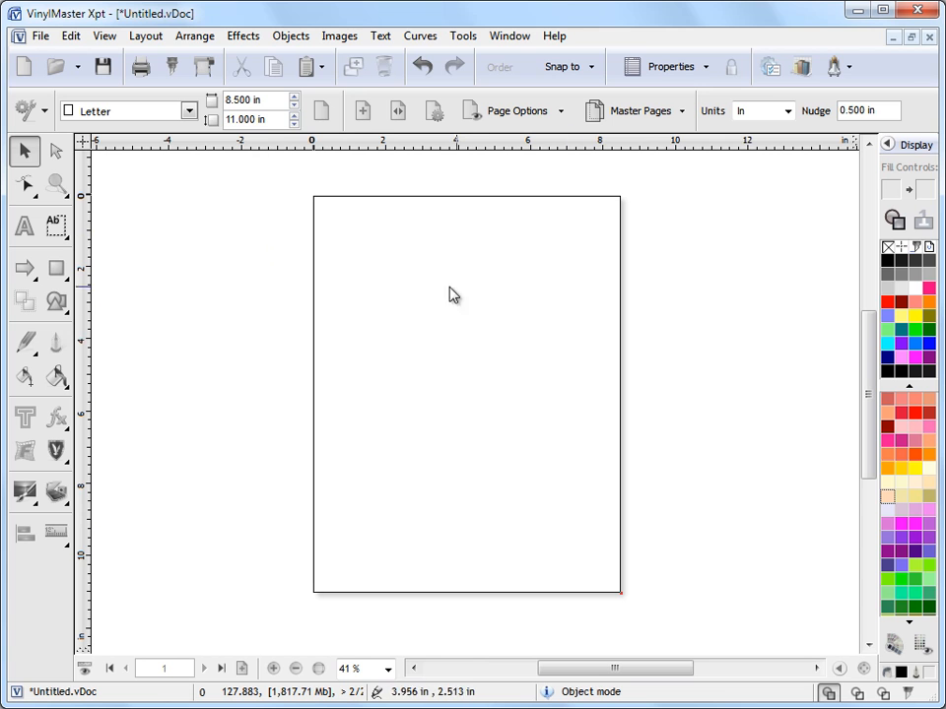
key("F3")
scroll(505, 355, "down", 4)
scroll(506, 355, "up", 8)
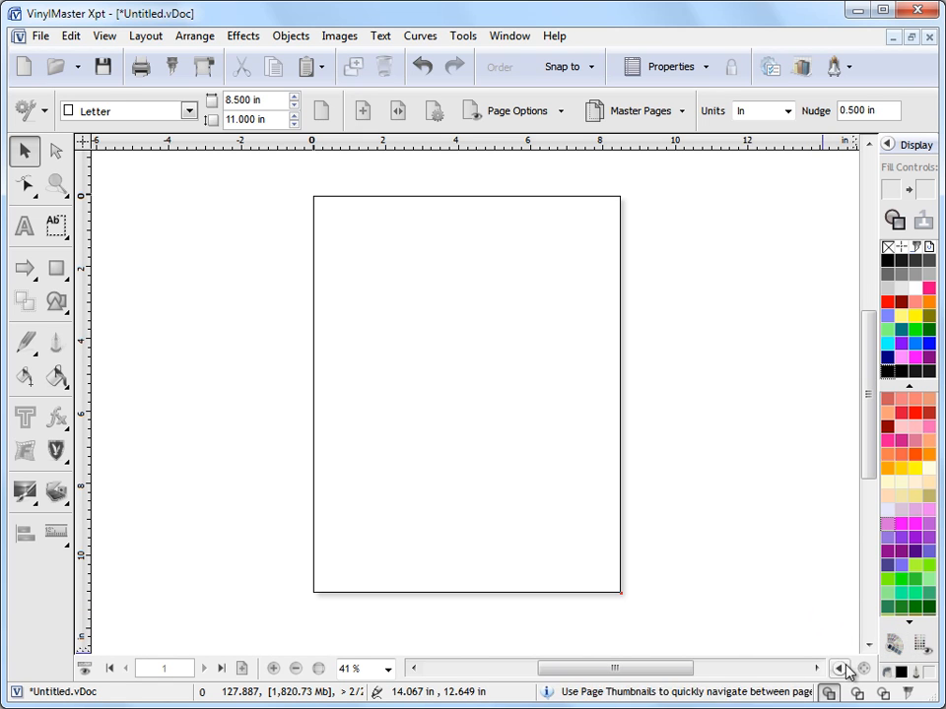
left_click(829, 693)
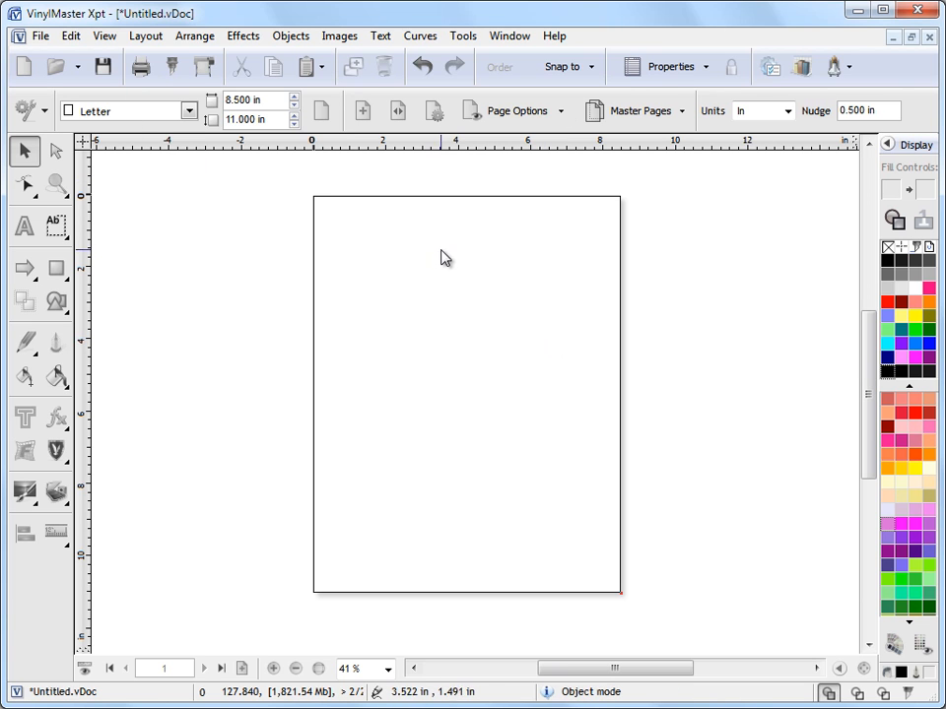
Step: Switch the displayed toolbar set to Align & Distribute
left_click(49, 117)
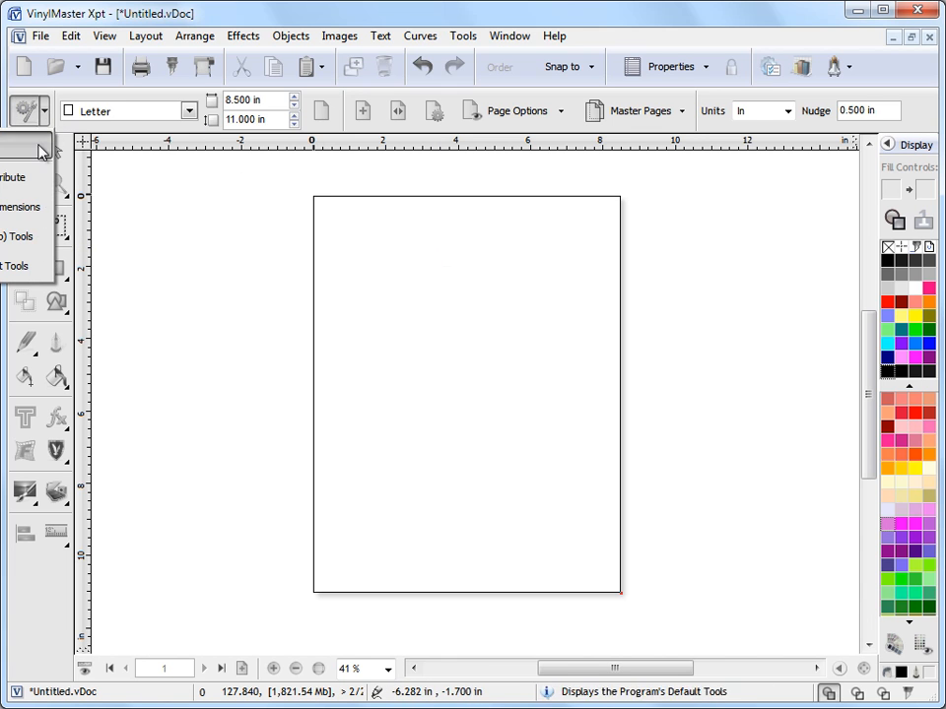
left_click(463, 35)
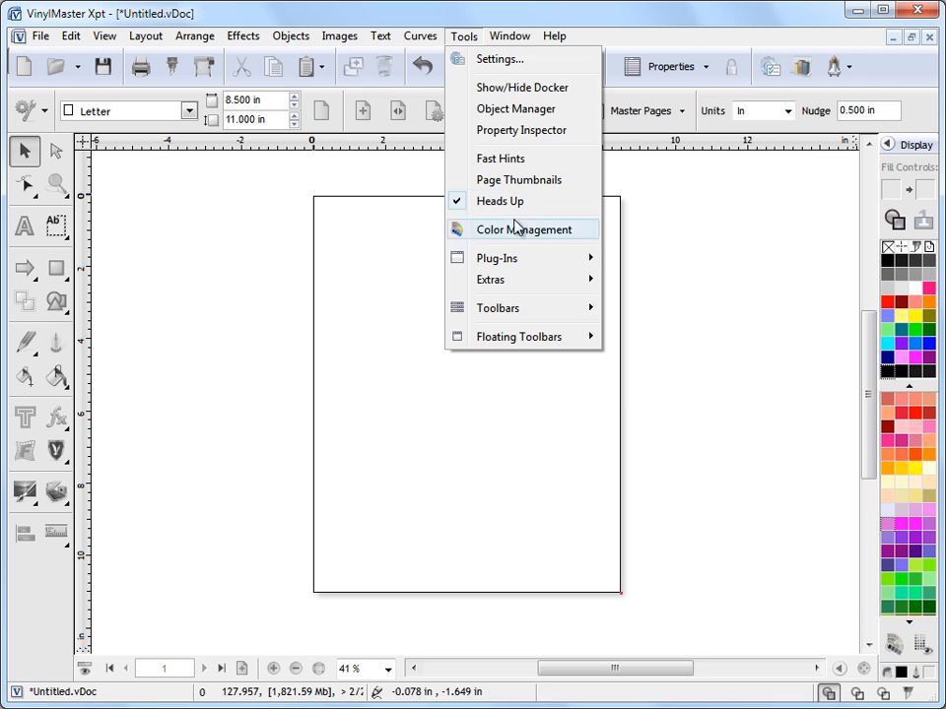
mouse_move(535, 317)
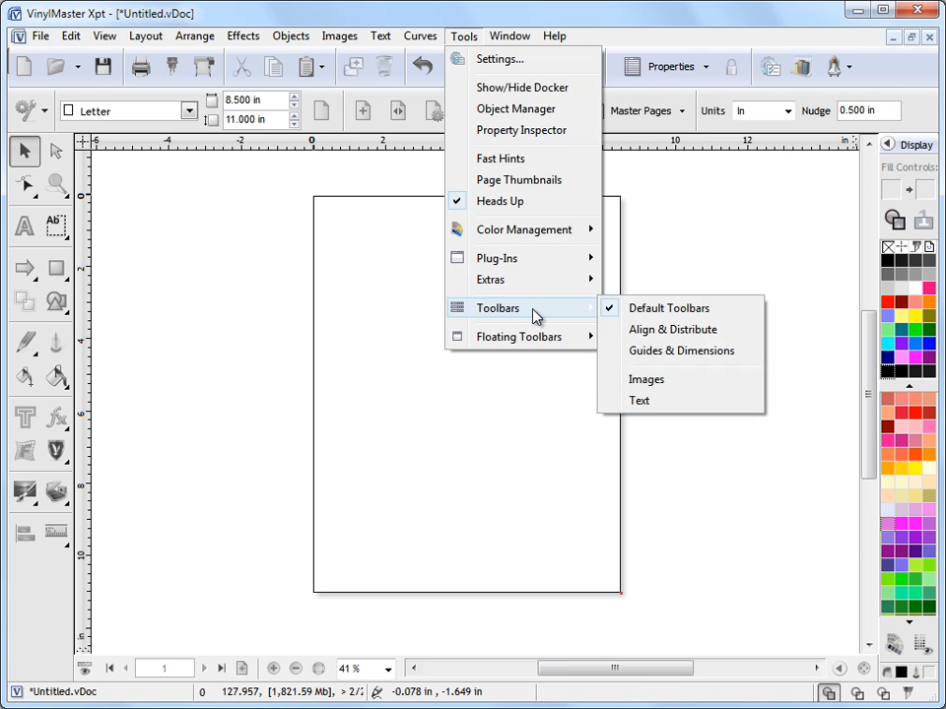
left_click(651, 330)
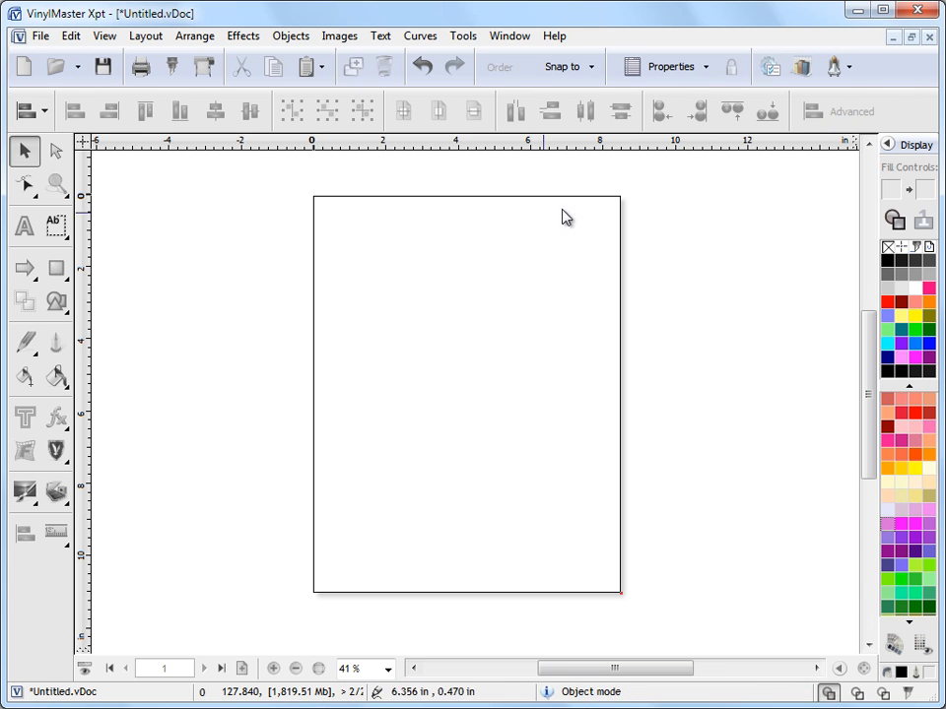
Step: Draw a black rectangle about 1.97 by 1.79 in in the upper-left part of the page
left_click(56, 267)
left_click_drag(338, 262, 409, 327)
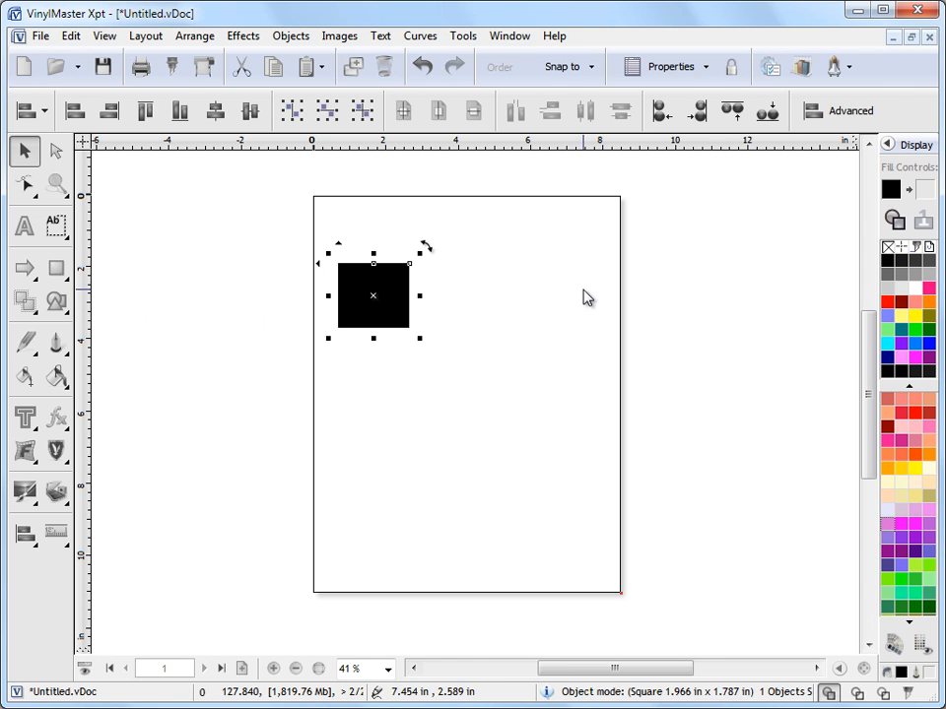
Step: Display the Guides & Dimensions toolbar, followed by the Images toolbar in its place
left_click(462, 37)
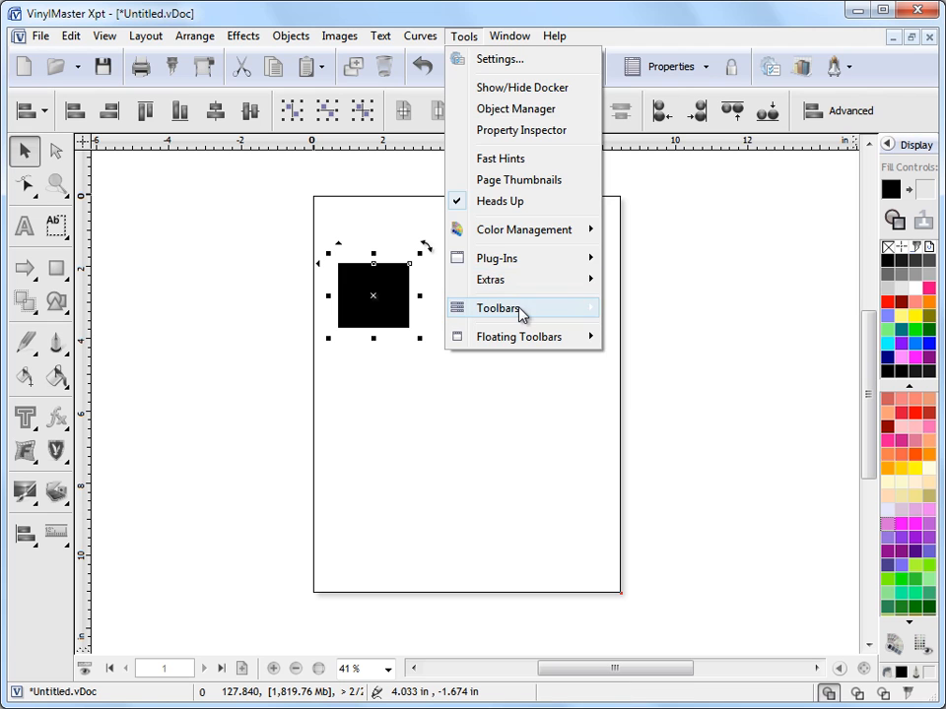
mouse_move(520, 312)
left_click(667, 353)
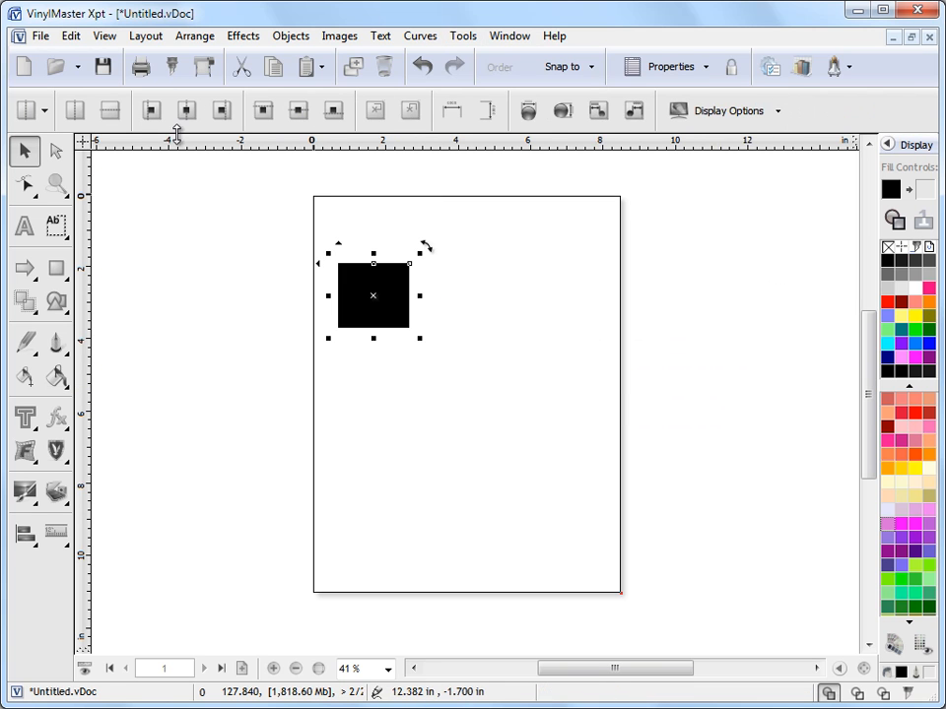
left_click(463, 37)
mouse_move(554, 312)
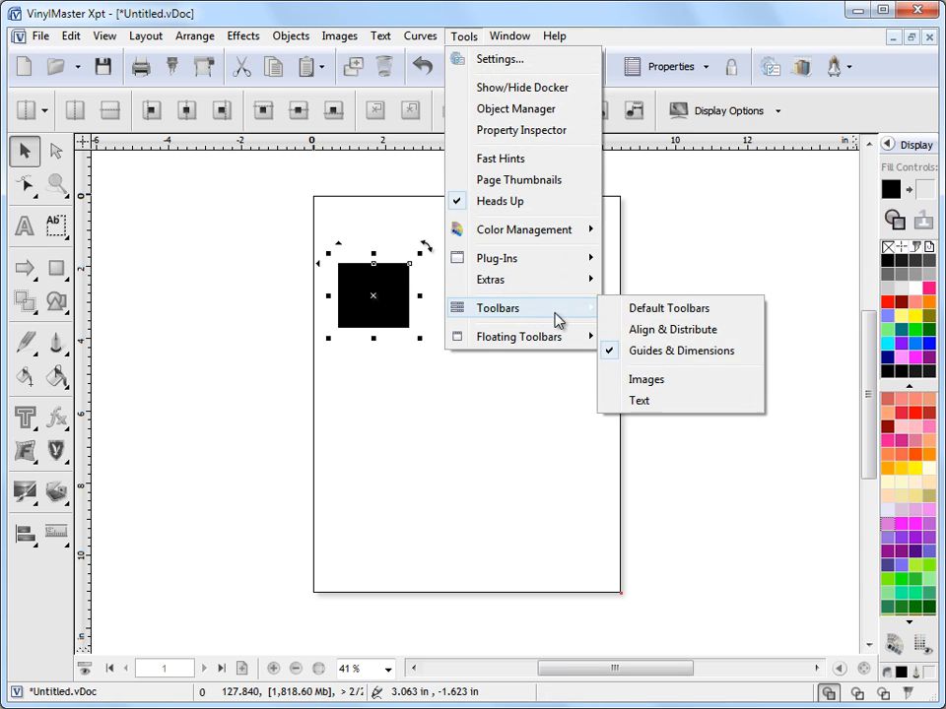
left_click(680, 382)
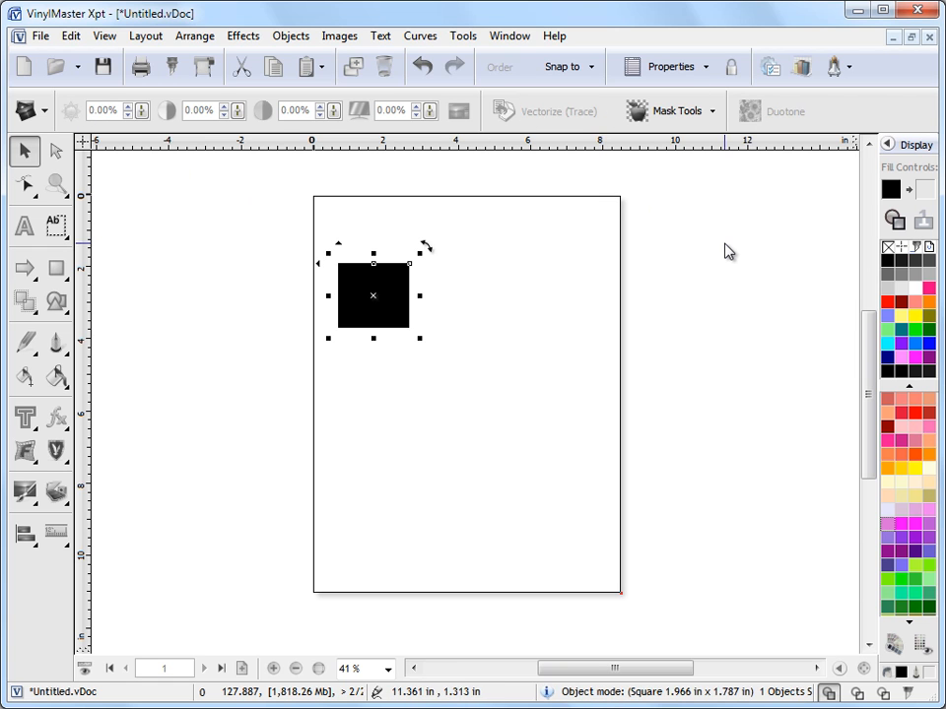
Step: Bring back the Align & Distribute toolbar and move the rectangle to about x 1.22 in, y 1.36 in
left_click(464, 35)
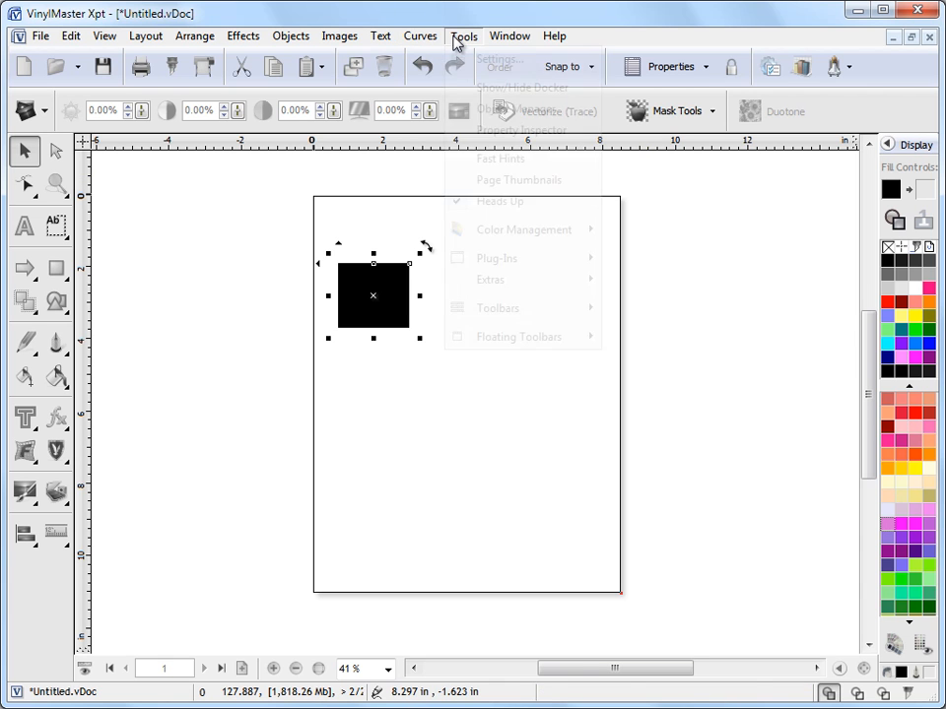
mouse_move(533, 311)
left_click(655, 329)
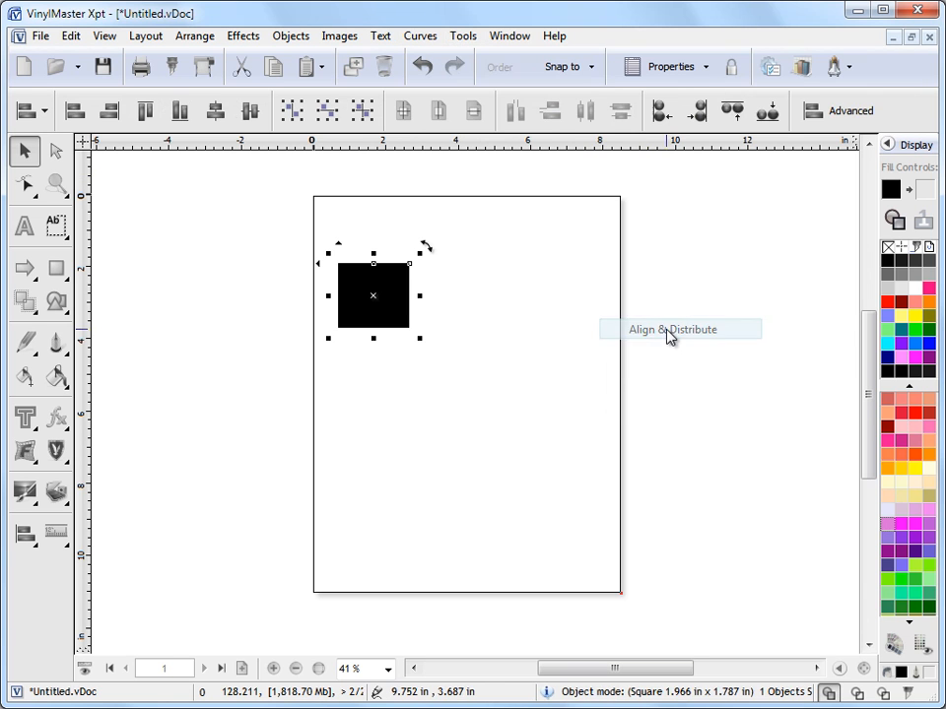
left_click_drag(402, 298, 420, 277)
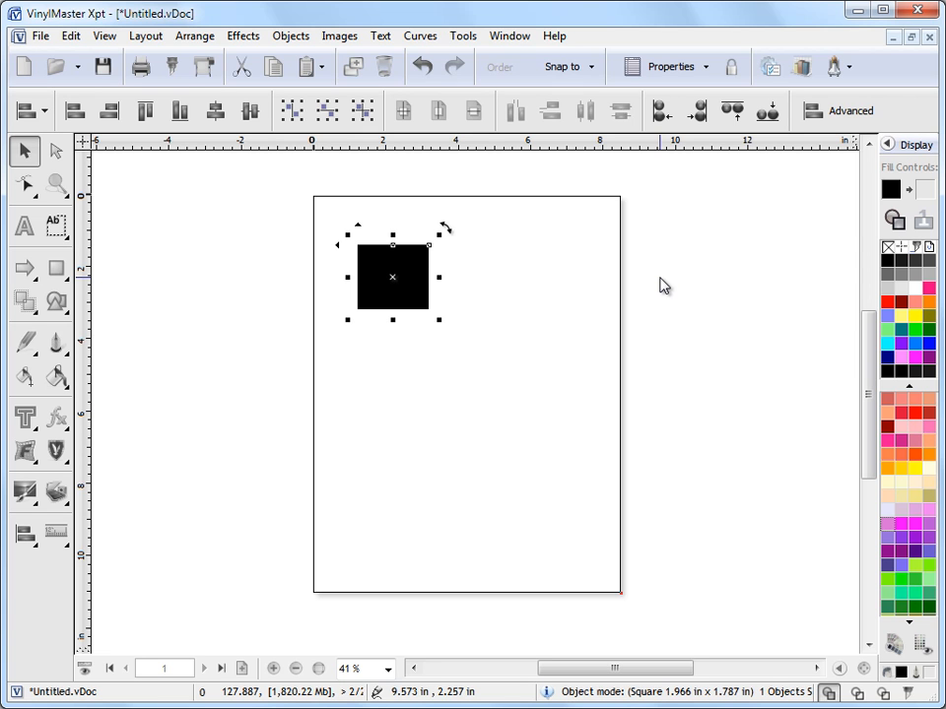
Step: Restore the default toolbars and delete the rectangle from the page
left_click(466, 37)
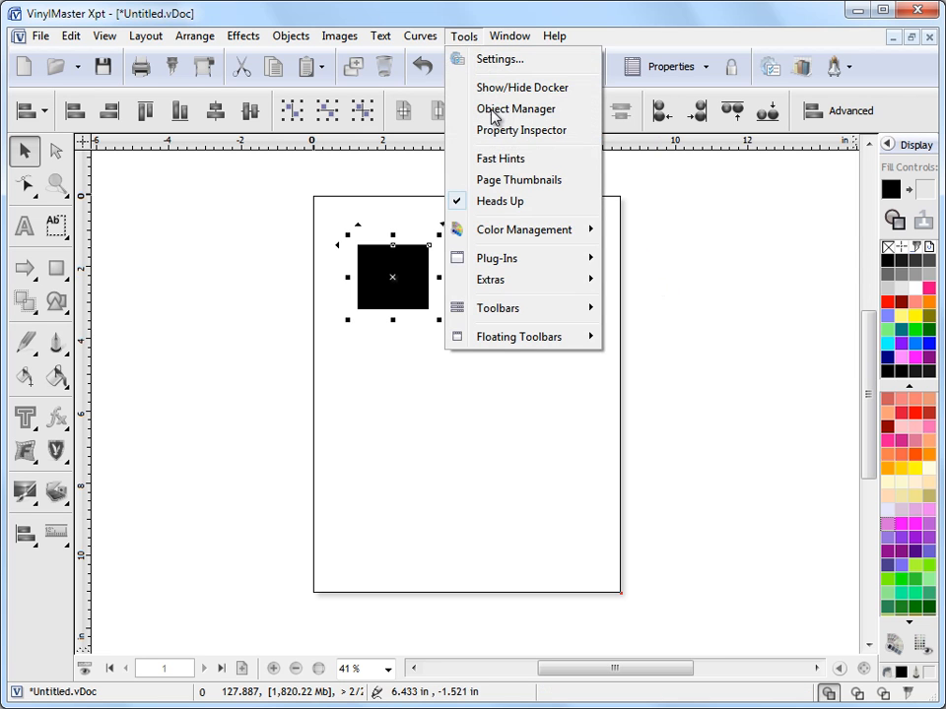
mouse_move(532, 316)
left_click(652, 310)
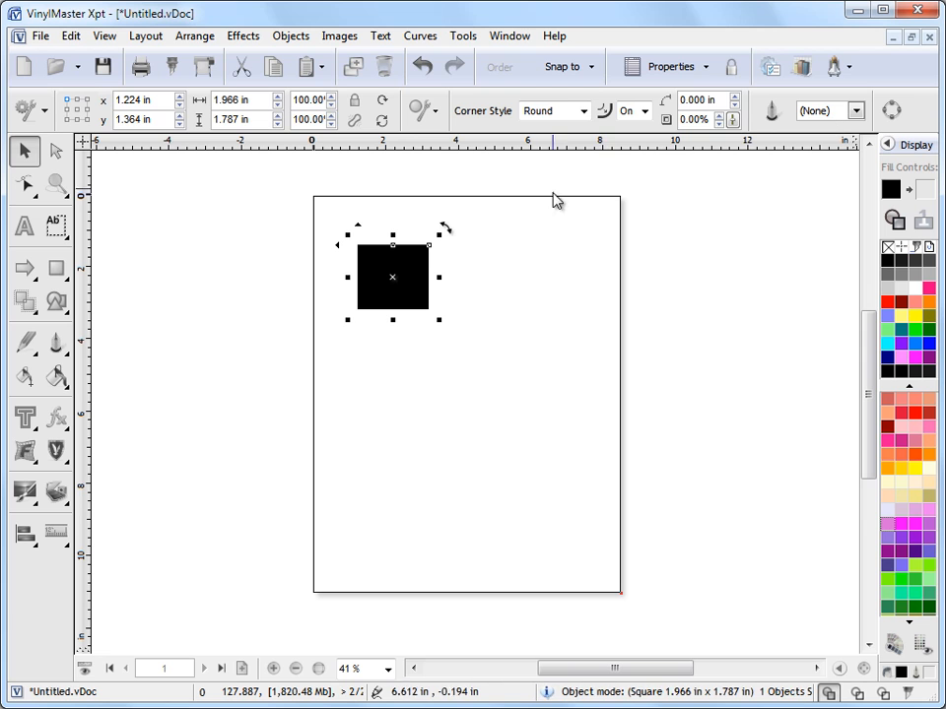
key("Delete")
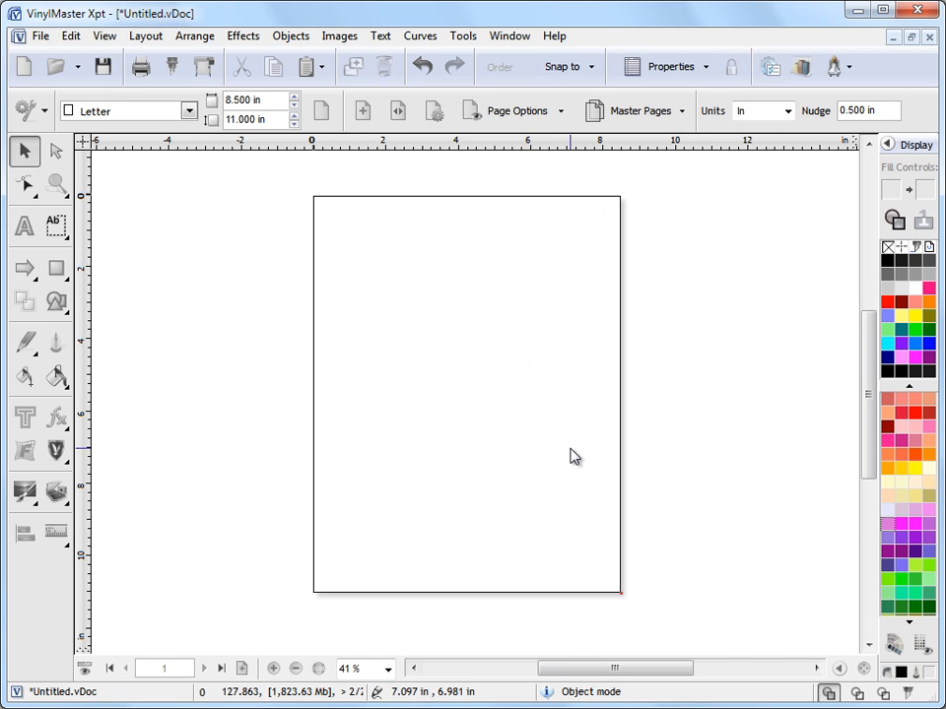
left_click(24, 226)
left_click(373, 274)
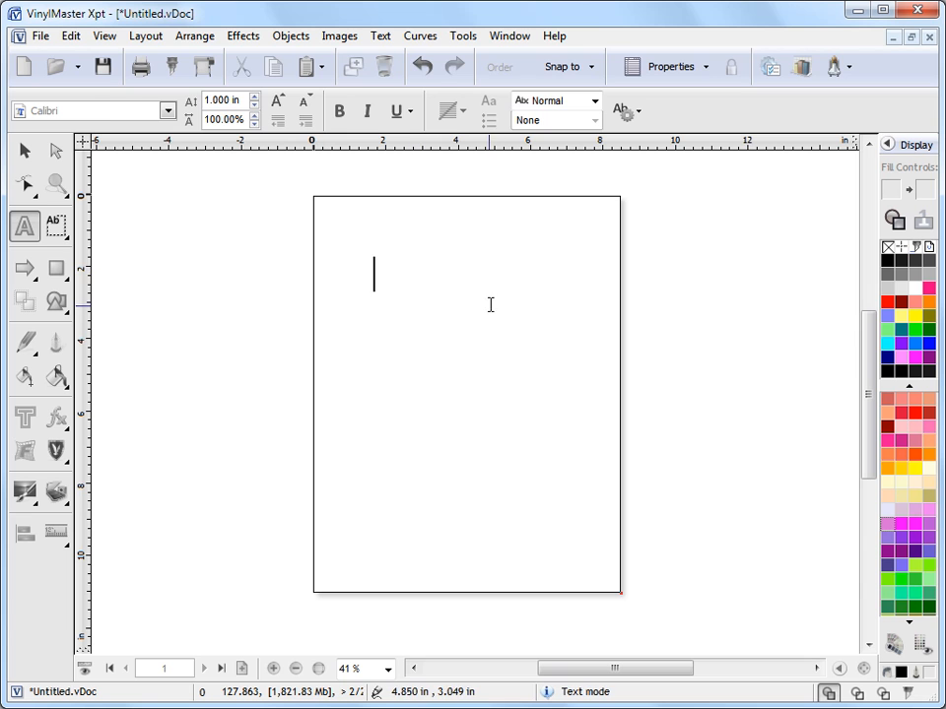
left_click(40, 148)
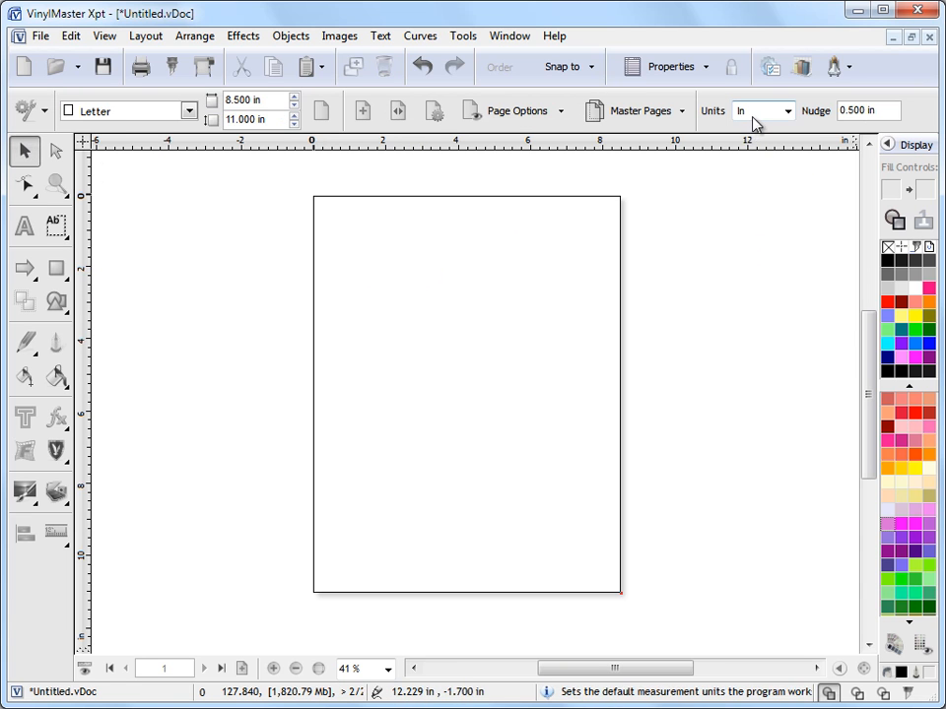
left_click(788, 112)
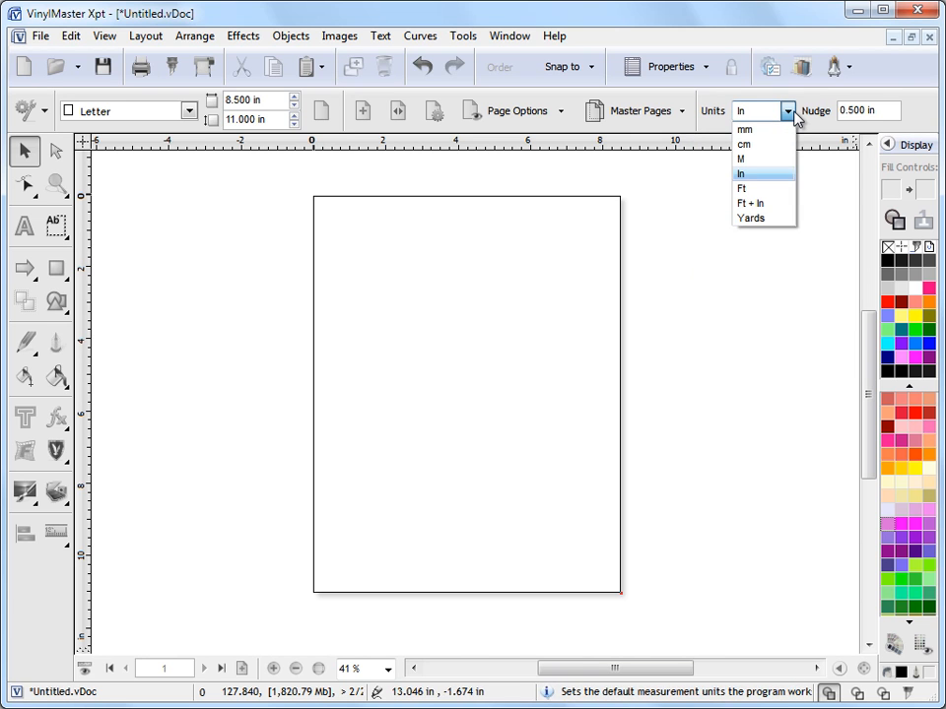
left_click(579, 281)
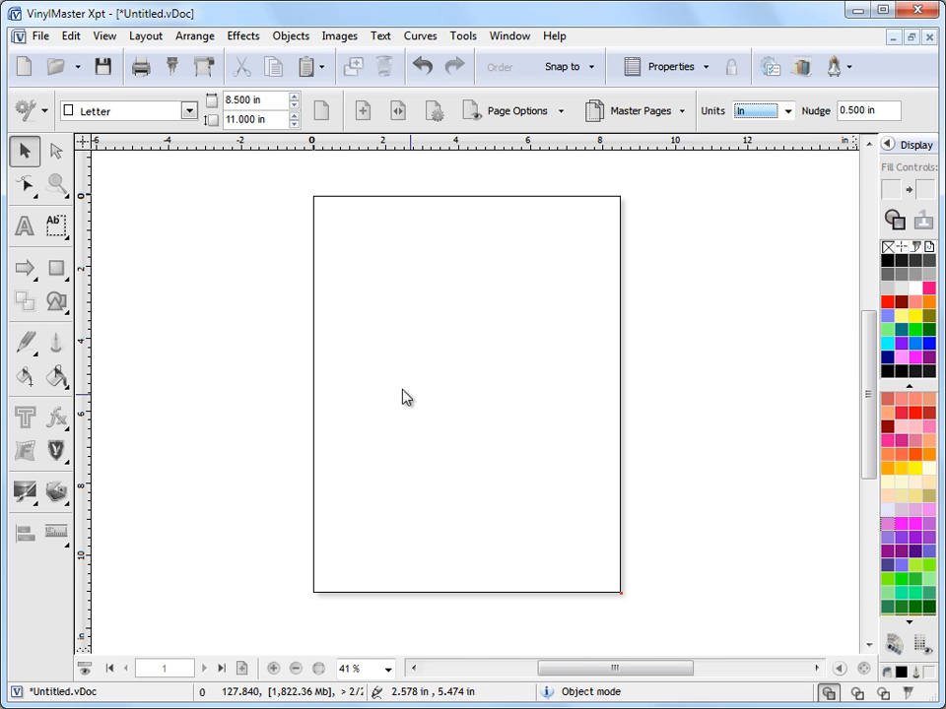
Step: Open the user settings and review the General editing options, keeping Text Units on Current Units
left_click(771, 69)
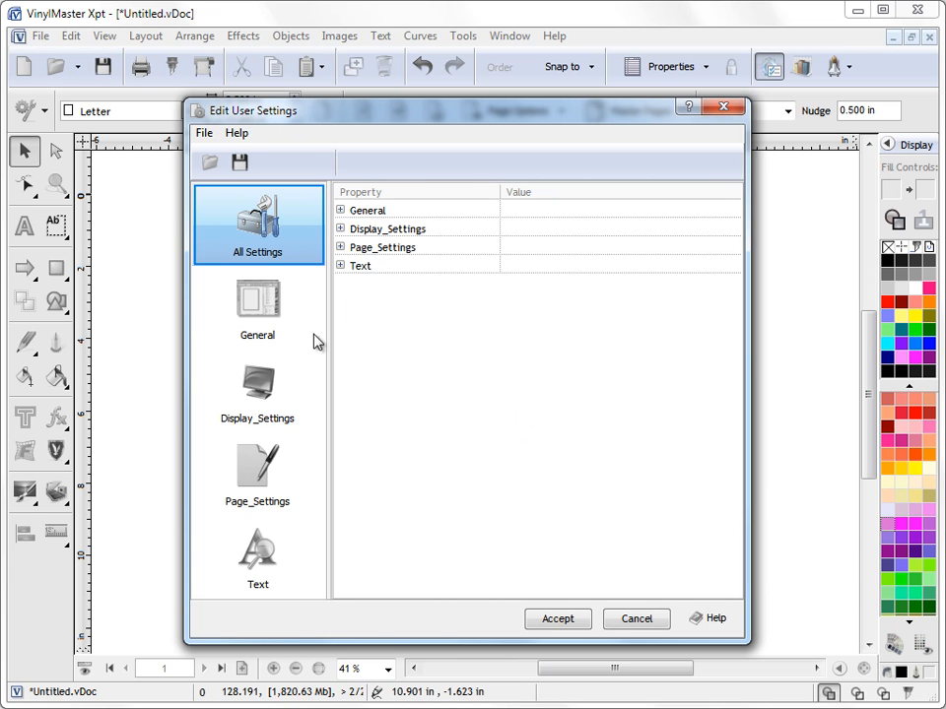
left_click(355, 211)
left_click_drag(735, 266, 733, 319)
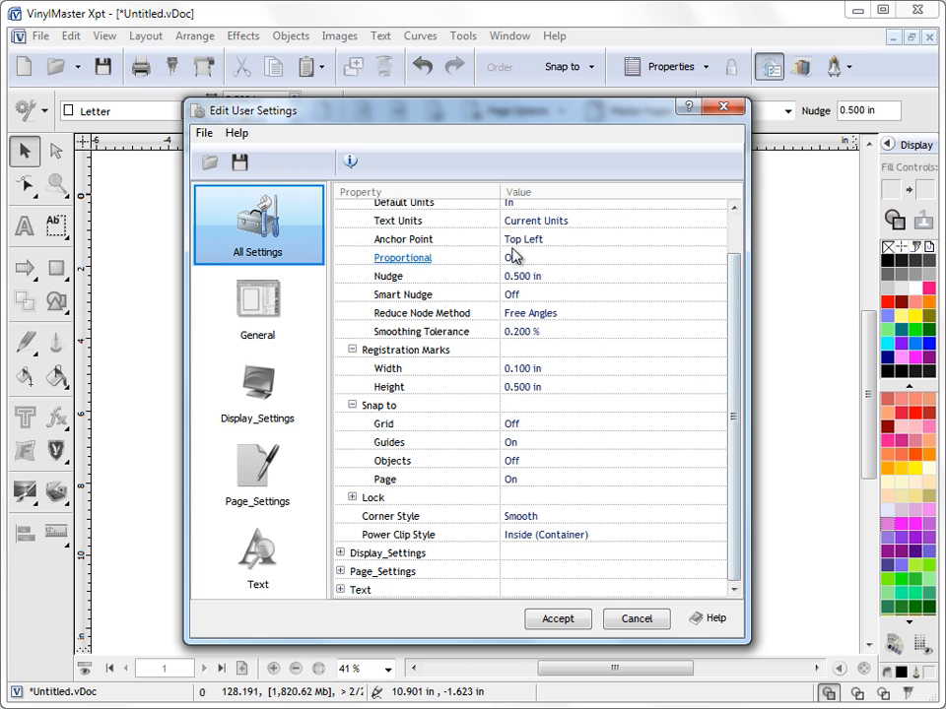
scroll(505, 247, "up", 1)
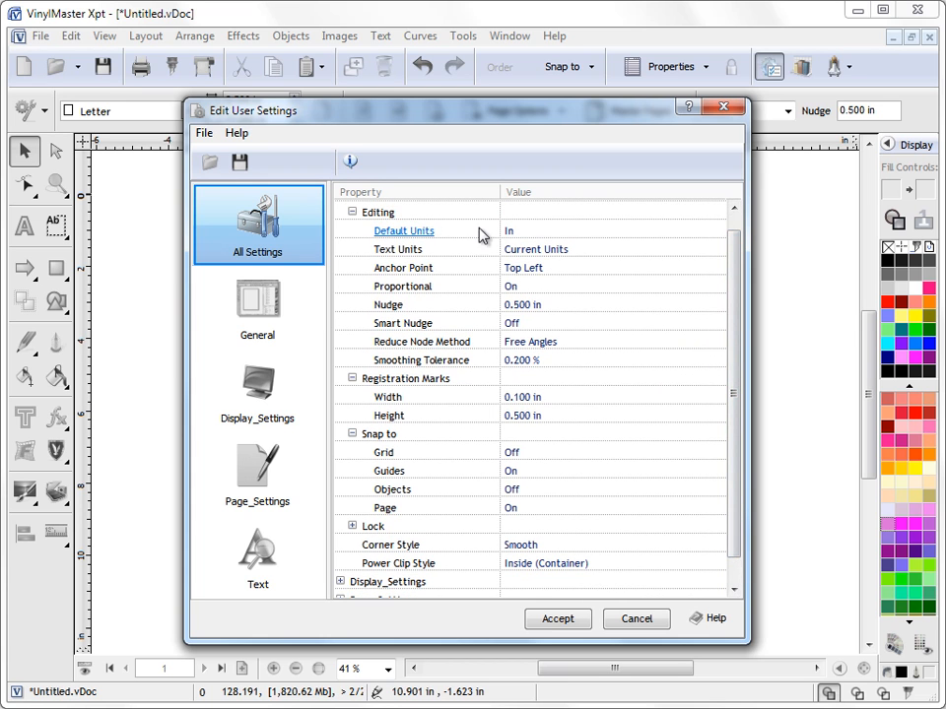
left_click(566, 255)
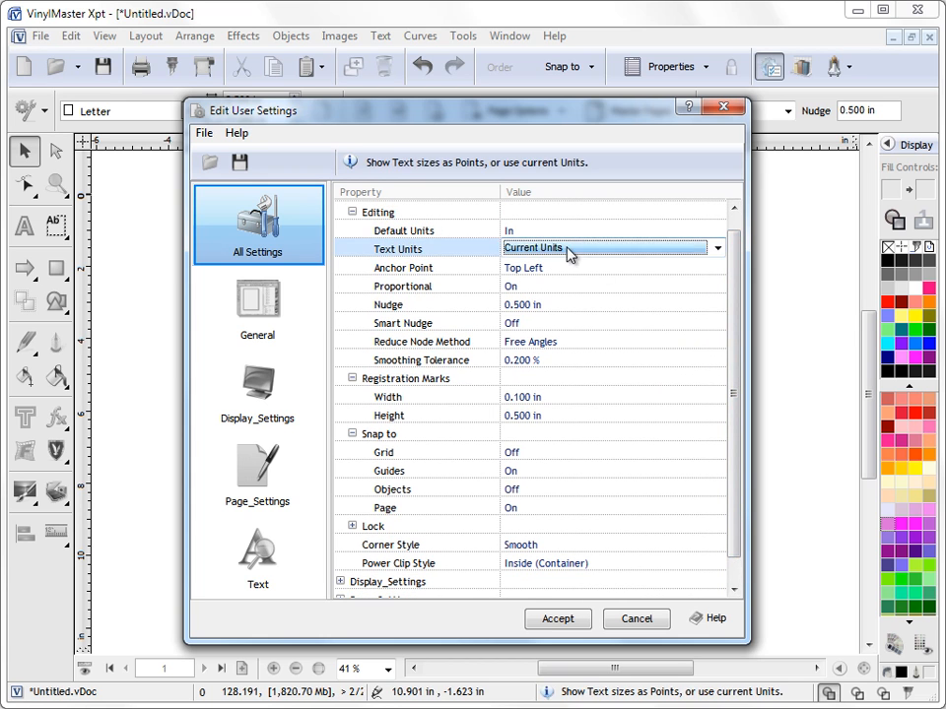
left_click(565, 252)
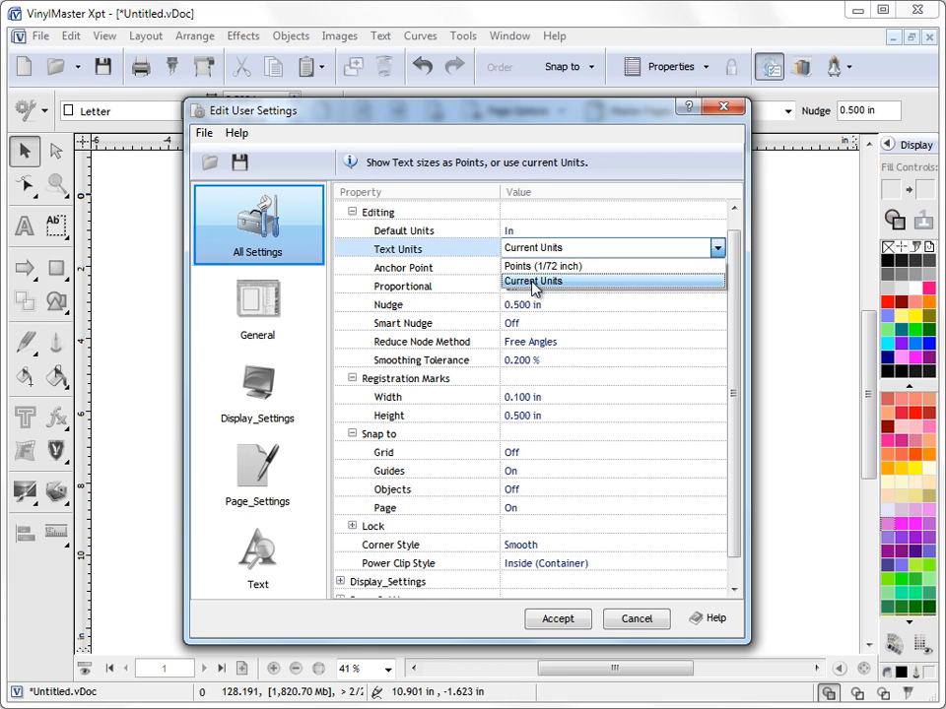
left_click(532, 286)
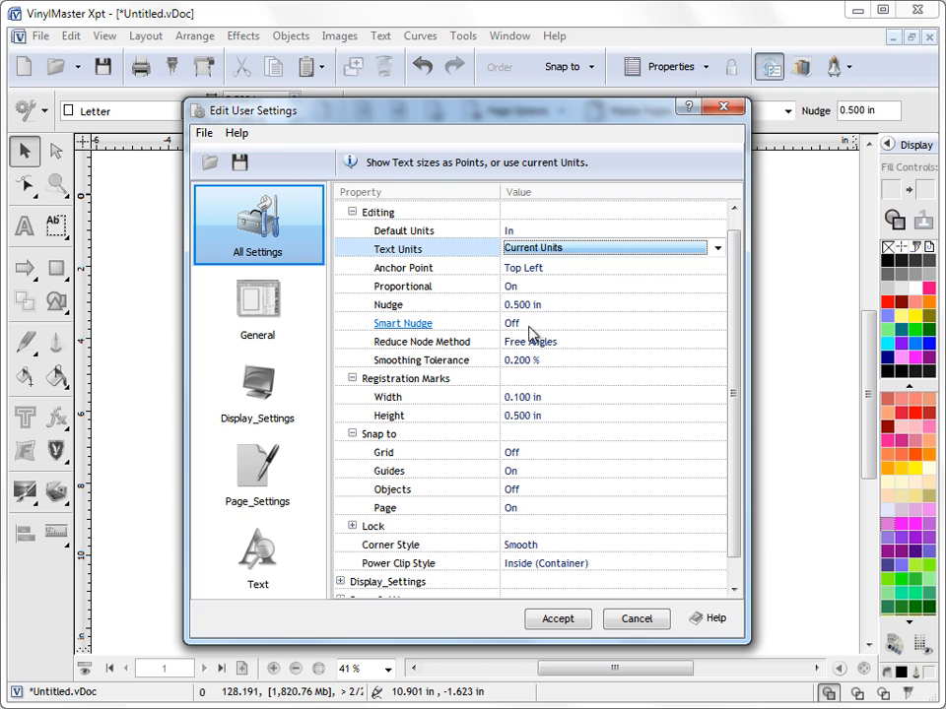
Step: Review the remaining General settings and the expanded display settings for grid, dimensions and guides
left_click_drag(732, 386, 733, 414)
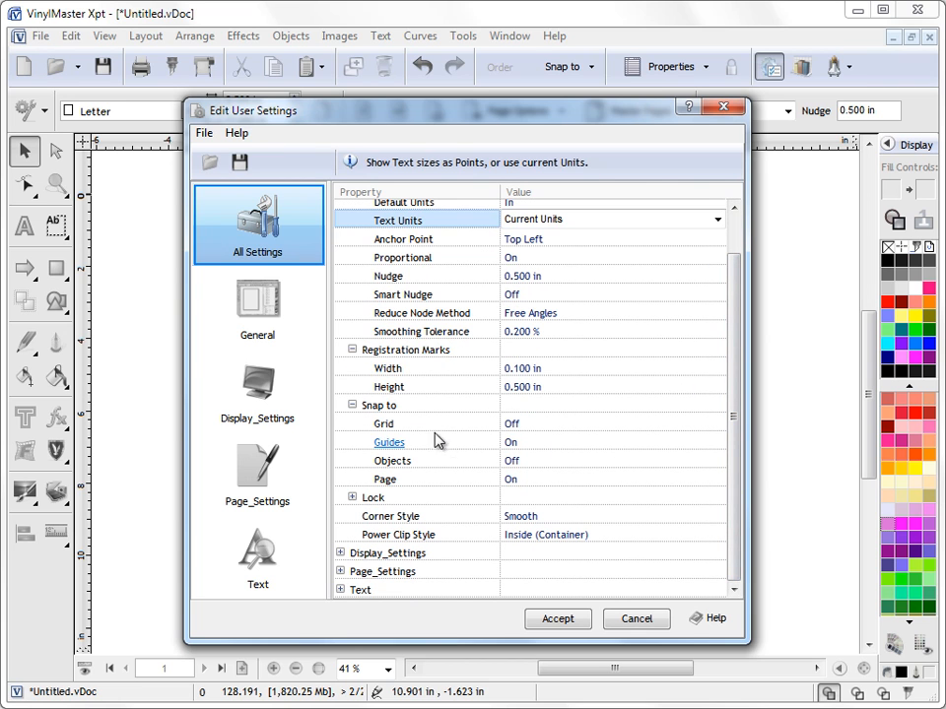
left_click(340, 552)
scroll(591, 571, "down", 4)
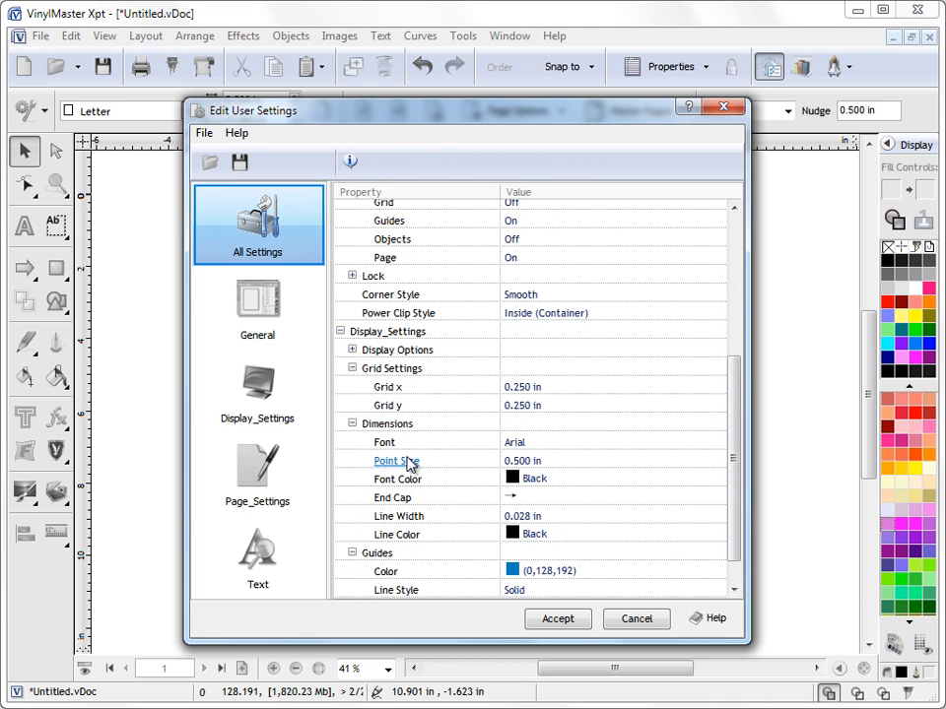
scroll(567, 551, "down", 1)
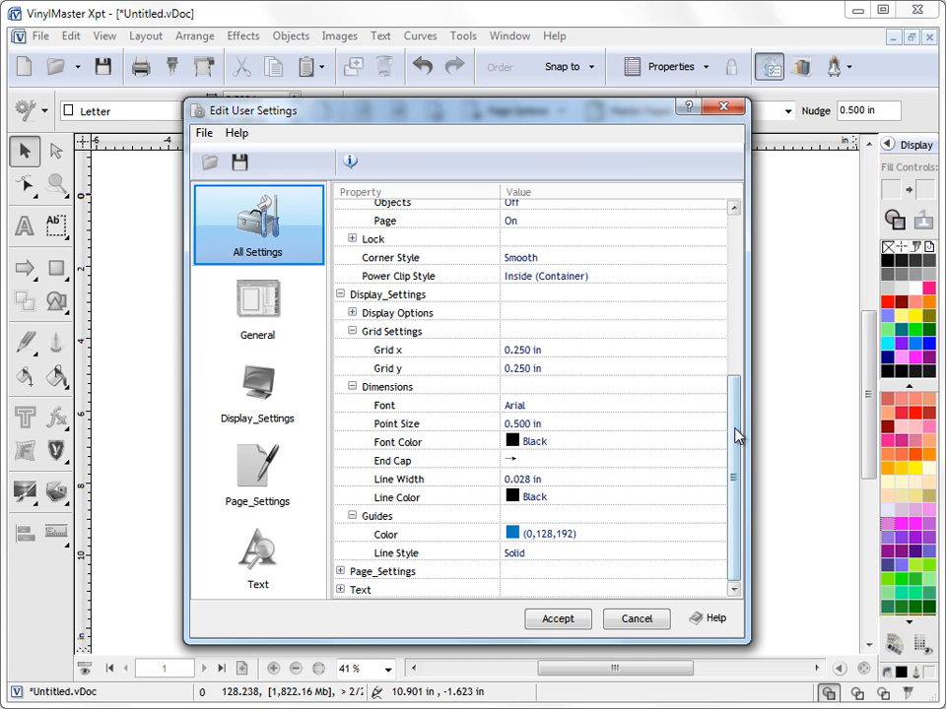
left_click_drag(737, 425, 737, 253)
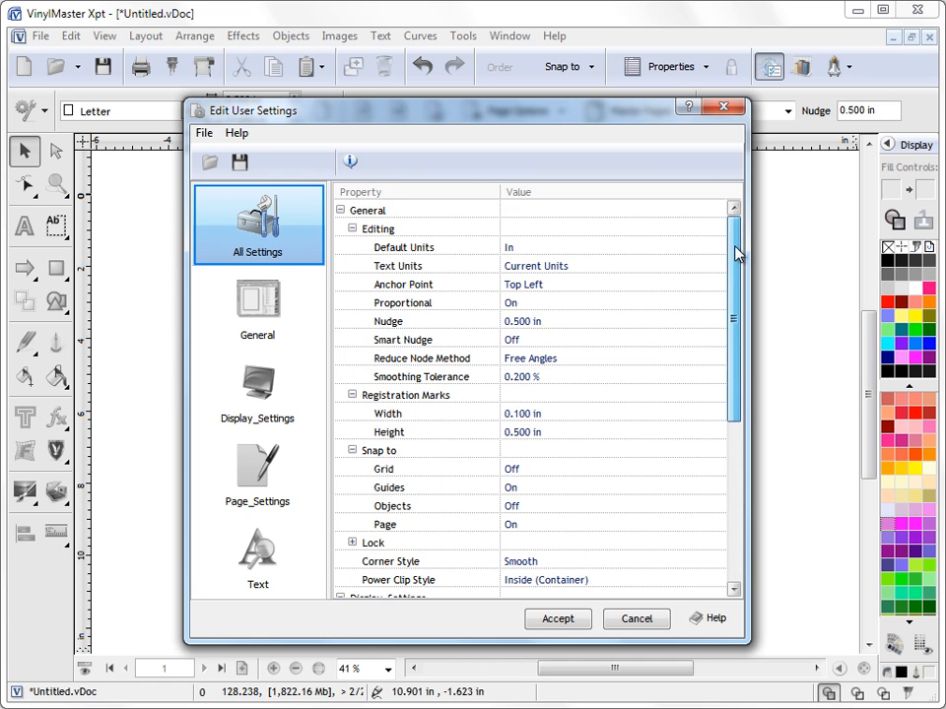
Step: Look through the General, Display_Settings and Page_Settings categories and close the user settings without accepting changes
left_click(301, 312)
left_click(298, 409)
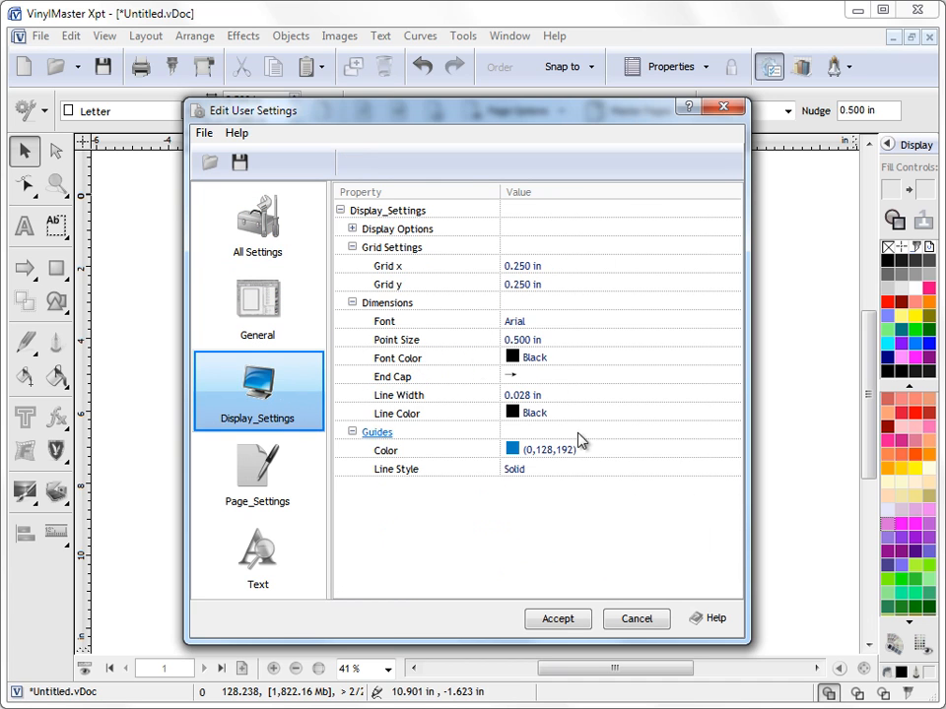
key("Down")
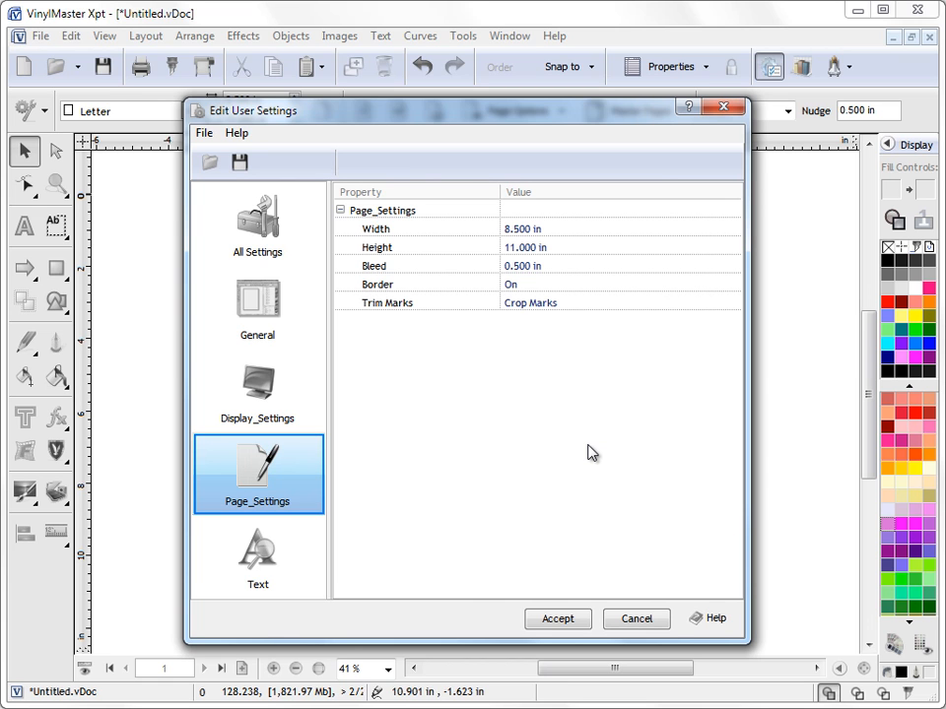
left_click(658, 623)
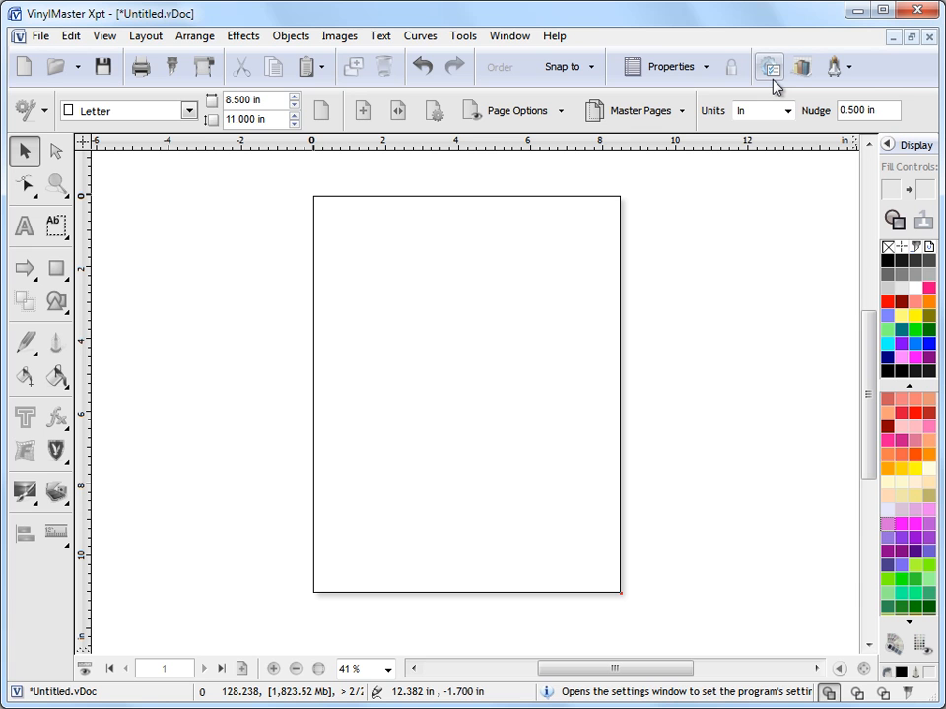
Step: Open and dismiss the user settings without accepting changes, and check which object commands are available with nothing selected
left_click(772, 69)
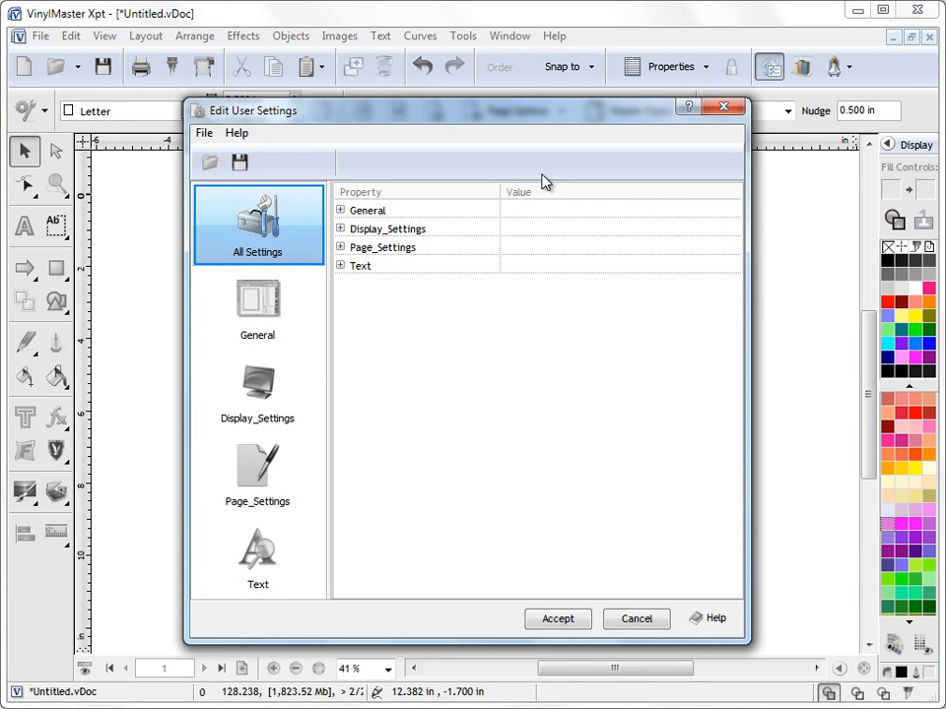
left_click(654, 618)
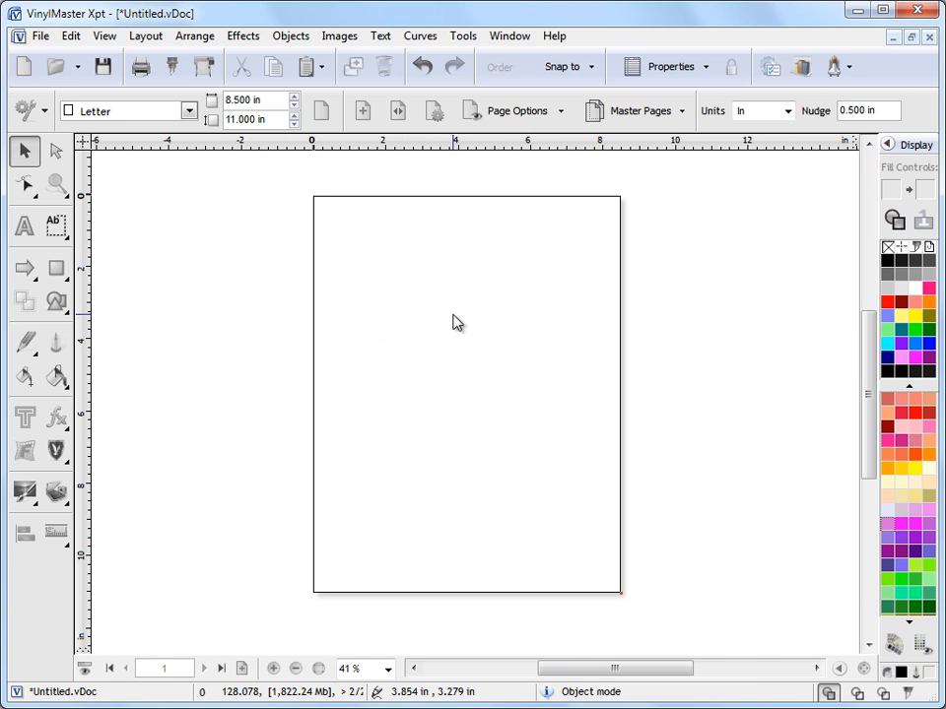
left_click(304, 38)
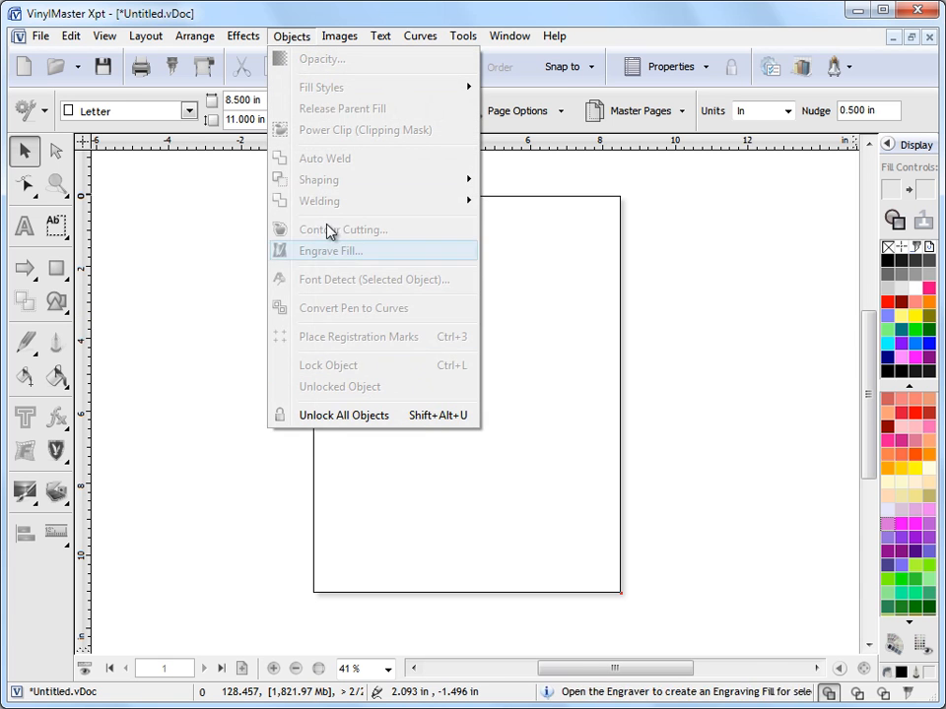
left_click(660, 374)
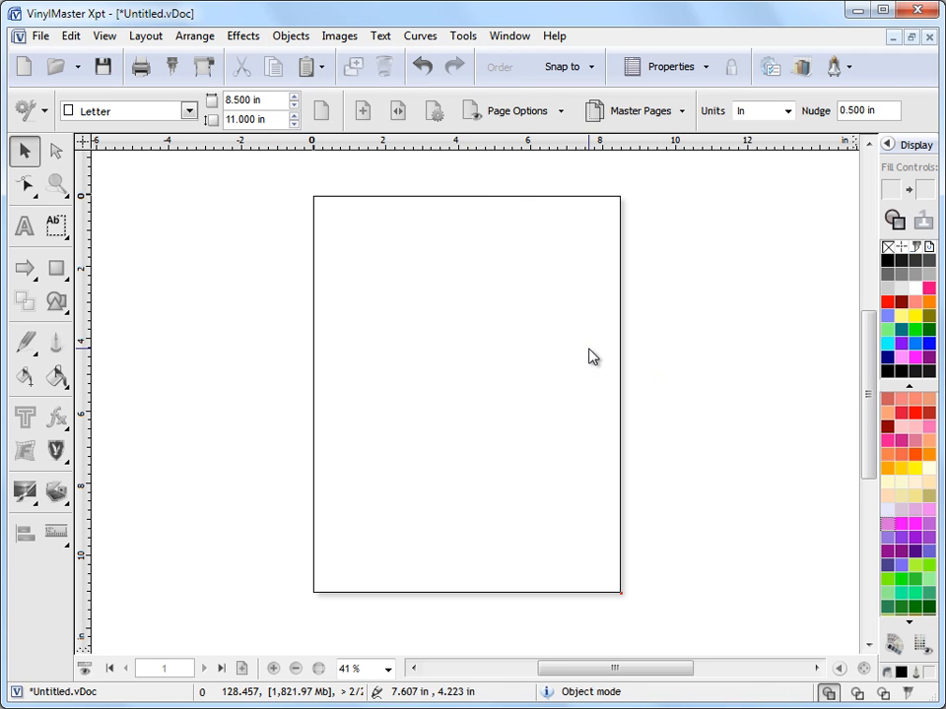
Step: Draw a rectangle about 2.66 in wide and 2.17 in high in the upper half of the page
left_click(57, 267)
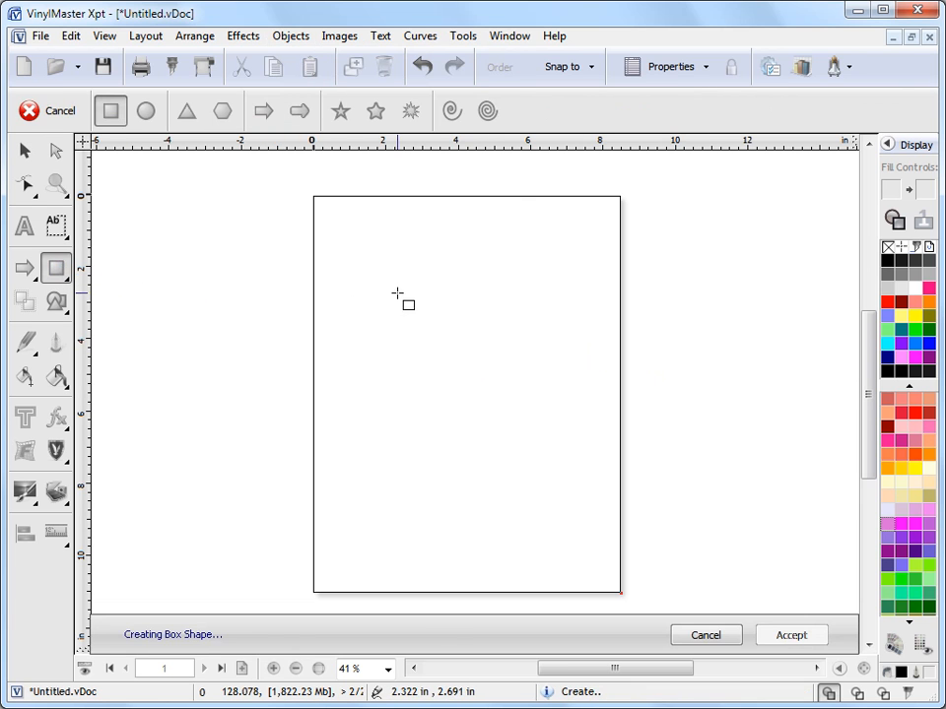
left_click_drag(398, 284, 492, 361)
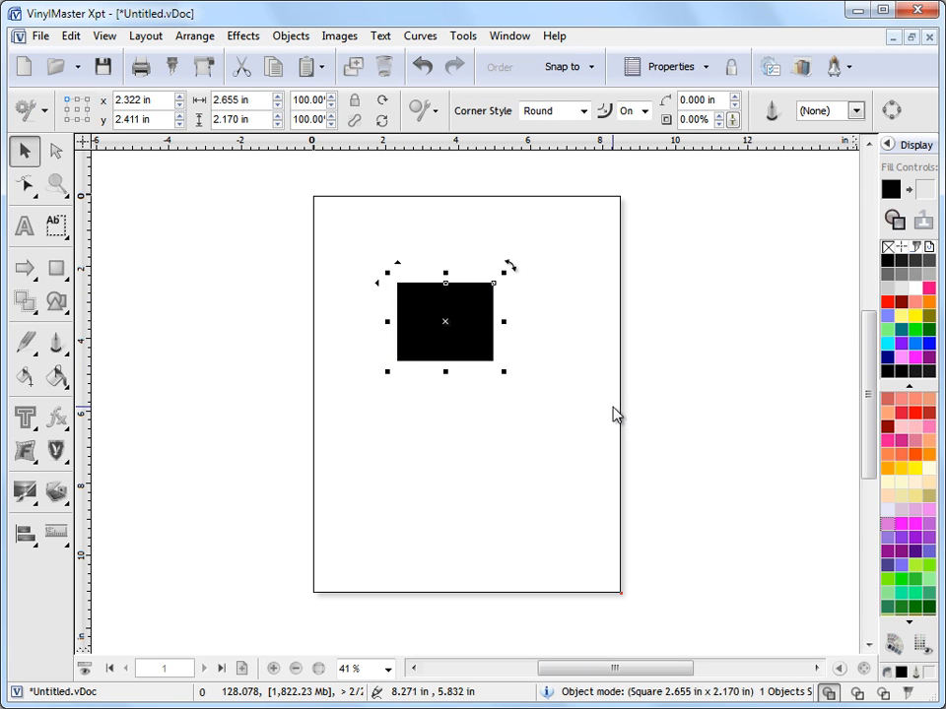
Step: Examine the object, effect, arrangement, alignment, page layout and view commands offered for the selected rectangle
left_click(293, 38)
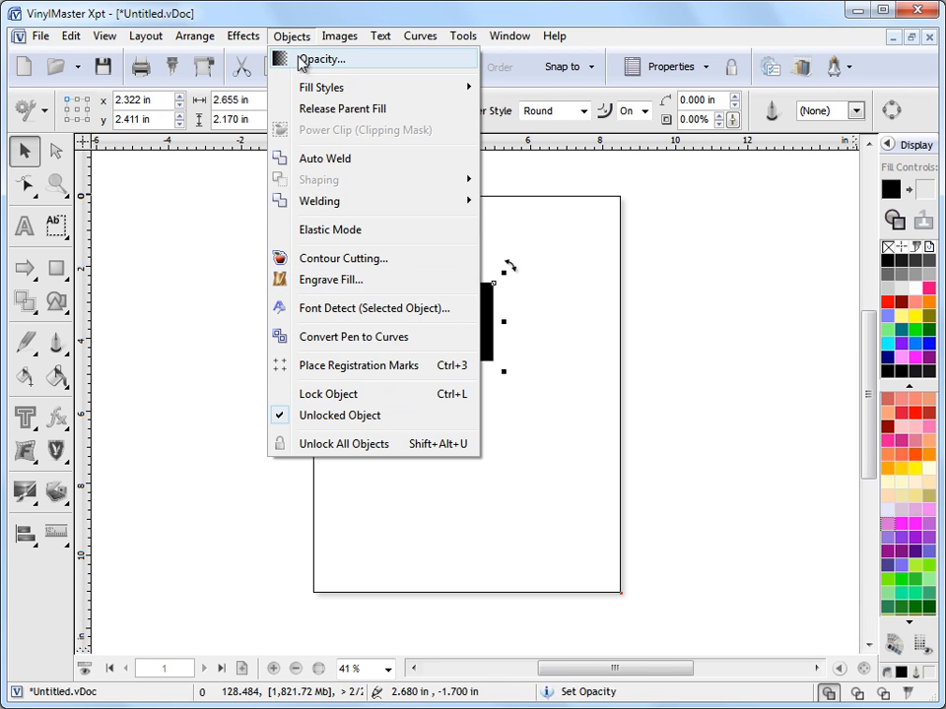
mouse_move(248, 38)
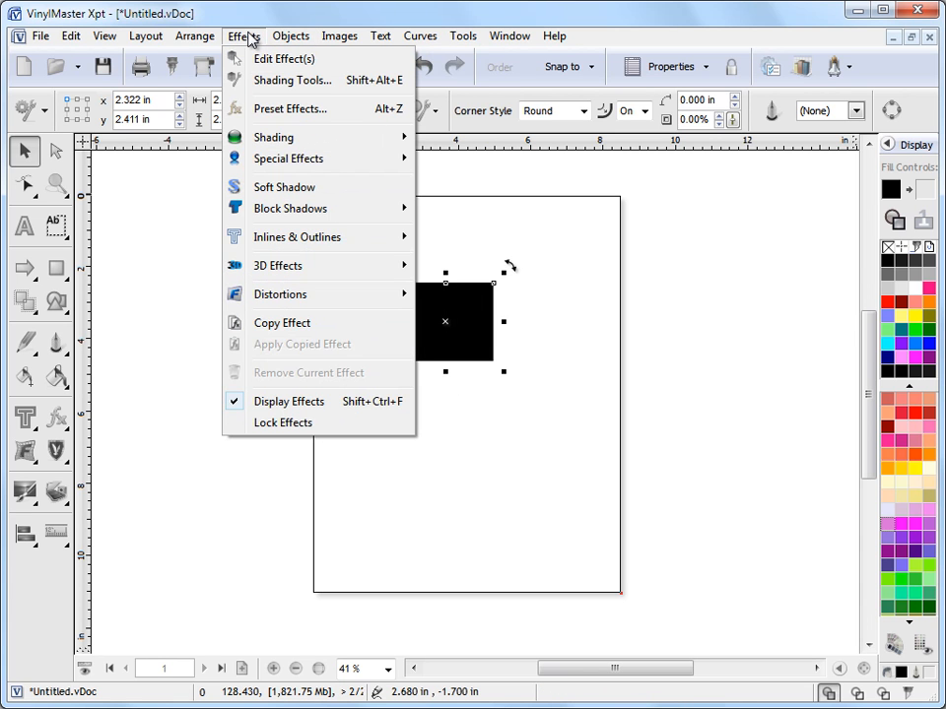
mouse_move(193, 40)
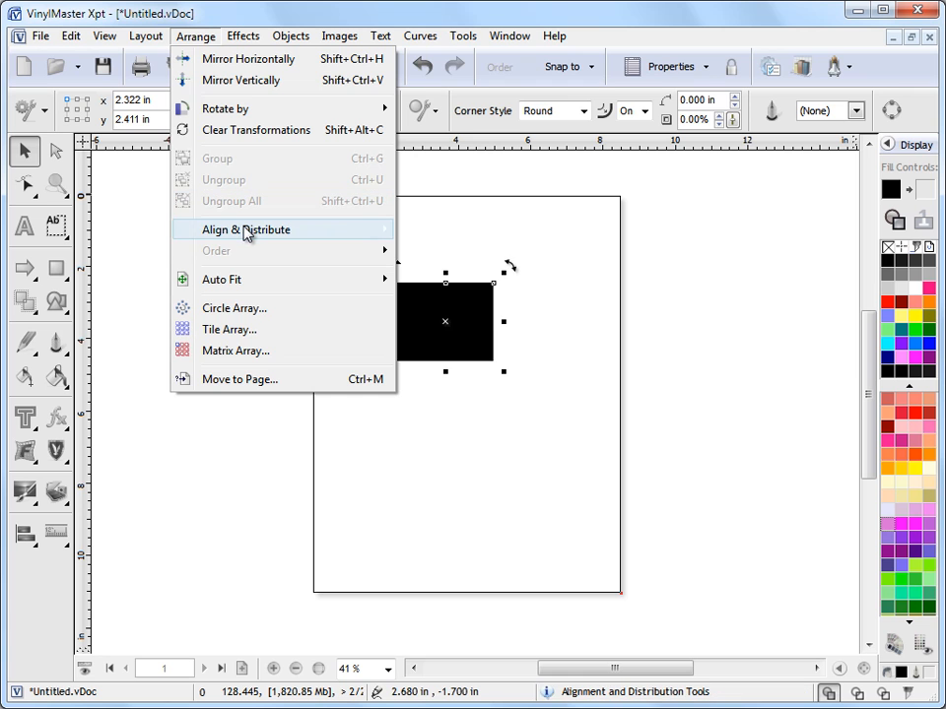
mouse_move(247, 232)
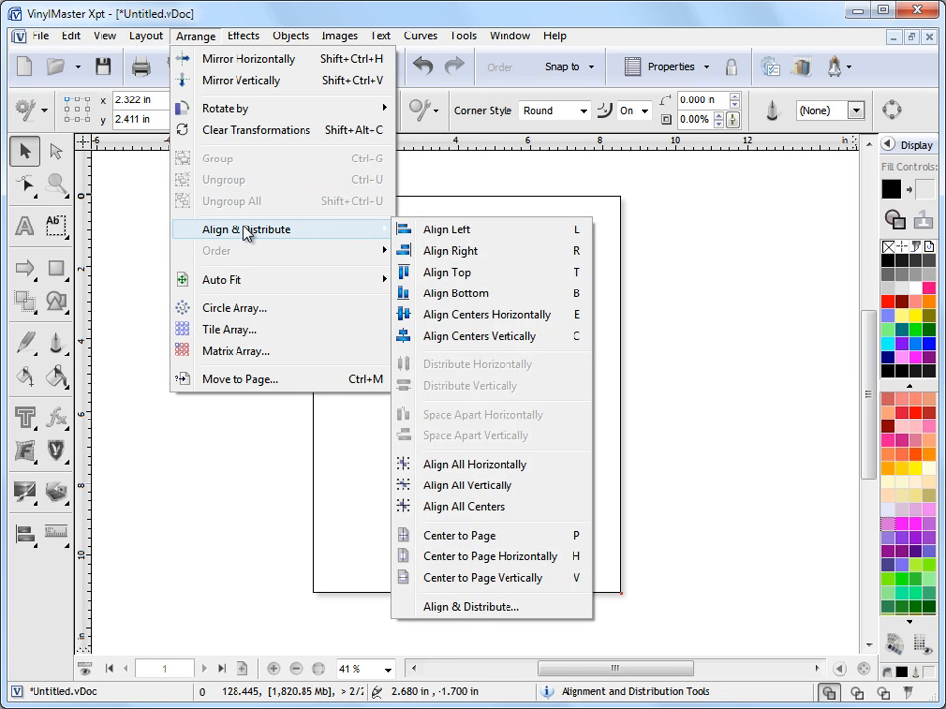
mouse_move(238, 281)
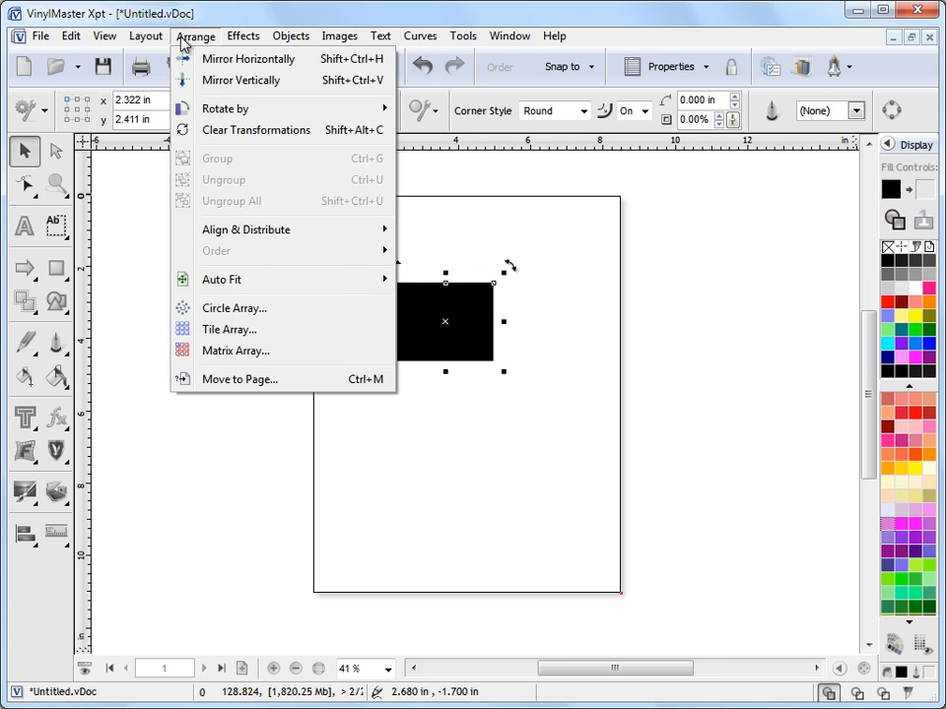
mouse_move(163, 41)
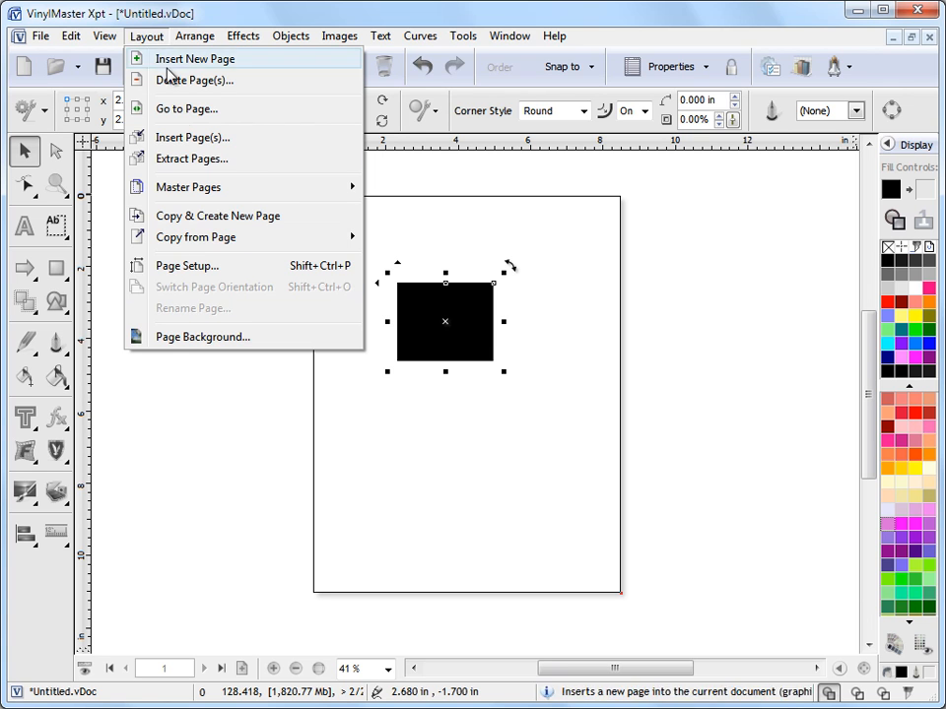
mouse_move(108, 38)
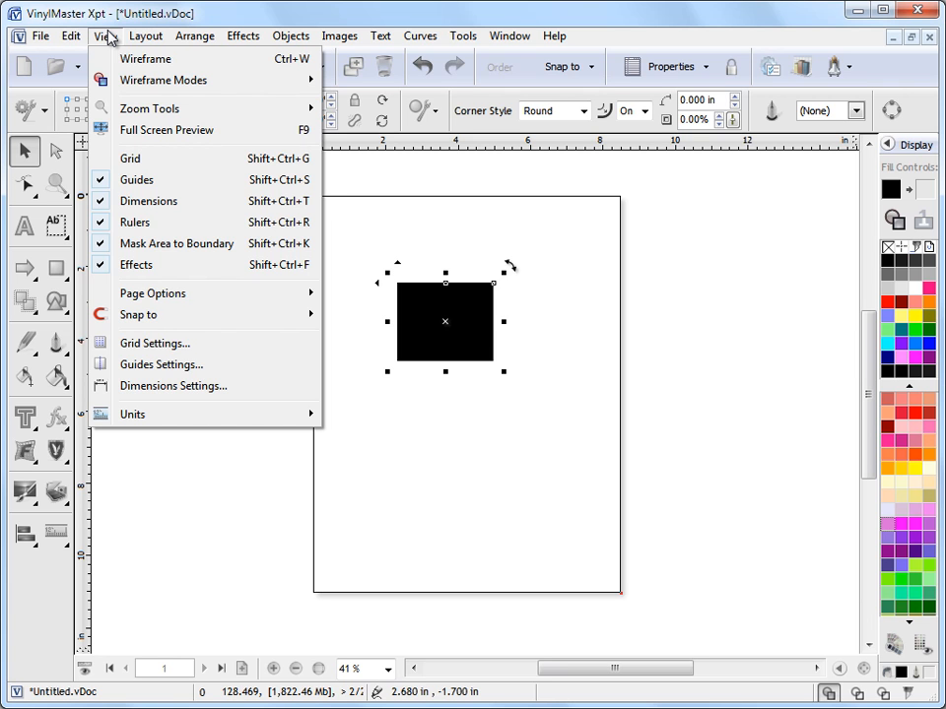
mouse_move(70, 36)
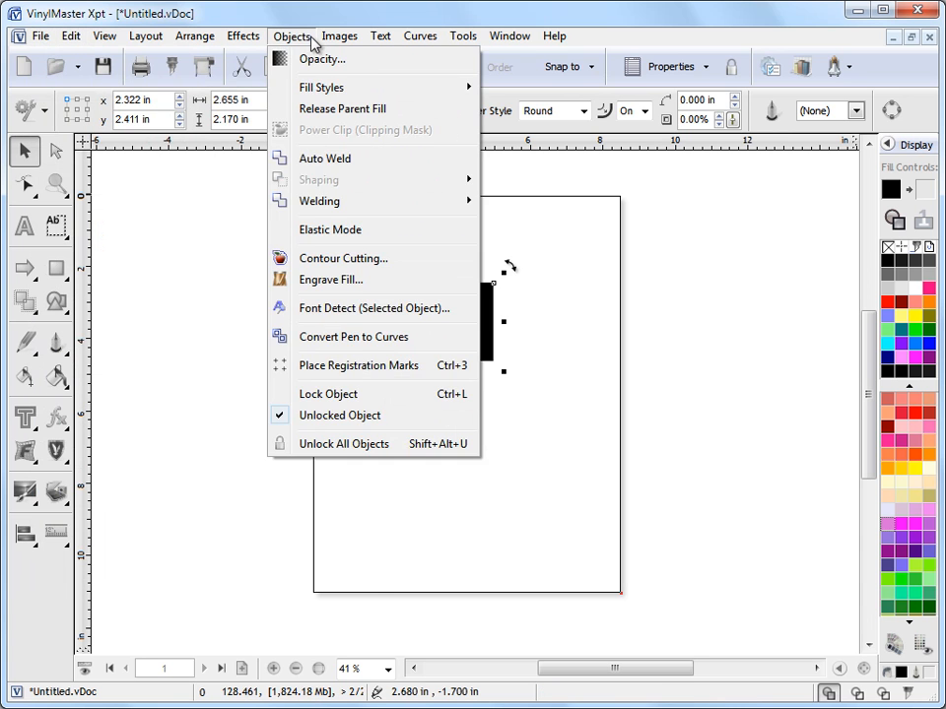
Step: Examine the image, text, curve, node editing and tools commands offered while the rectangle is selected
mouse_move(337, 35)
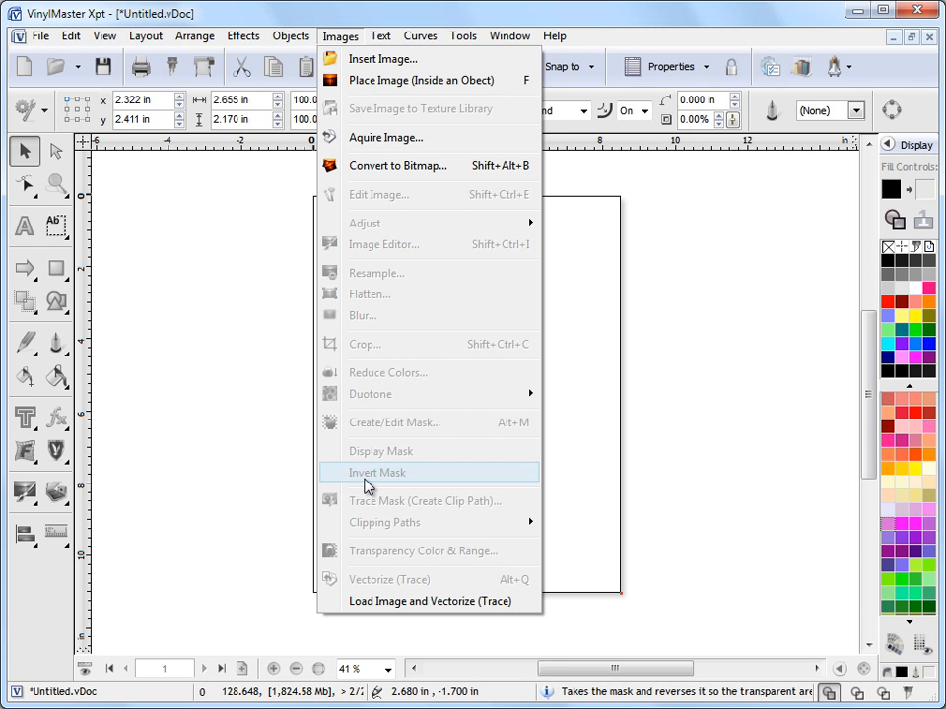
mouse_move(379, 36)
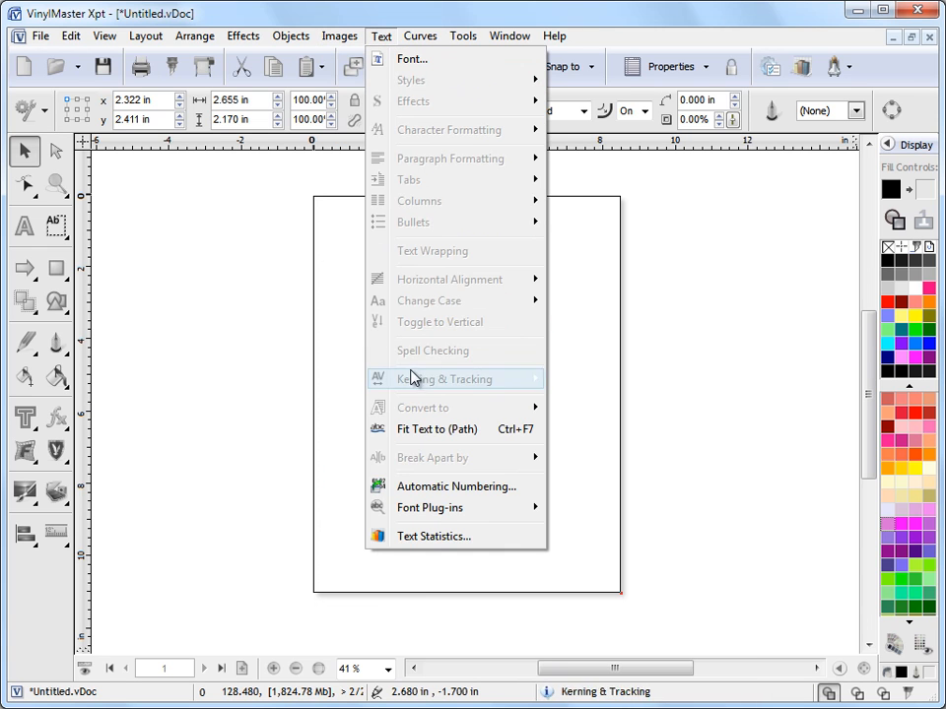
mouse_move(424, 38)
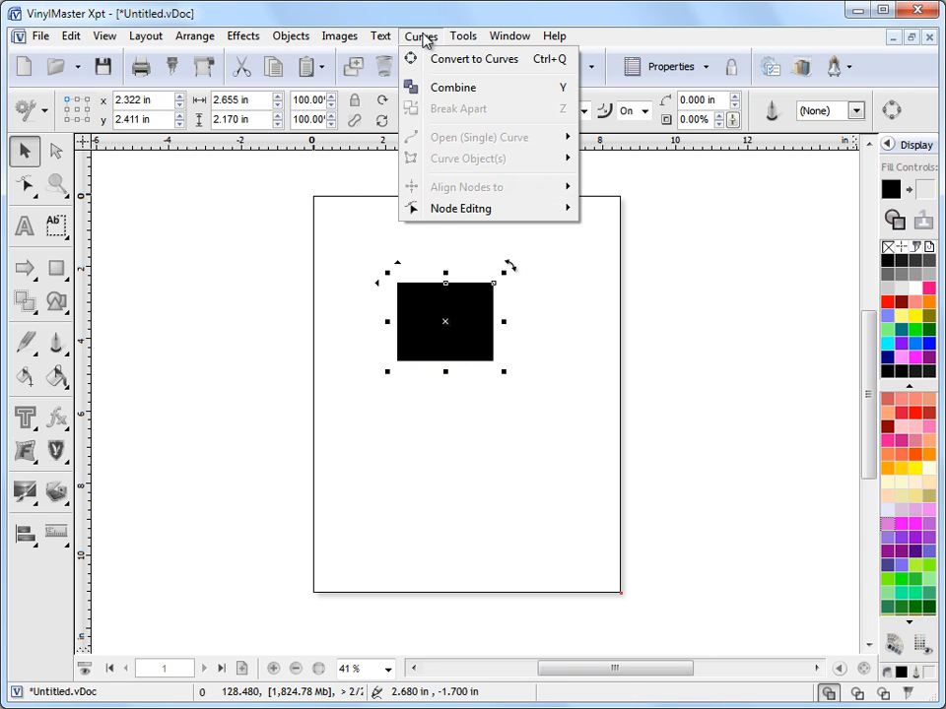
mouse_move(487, 214)
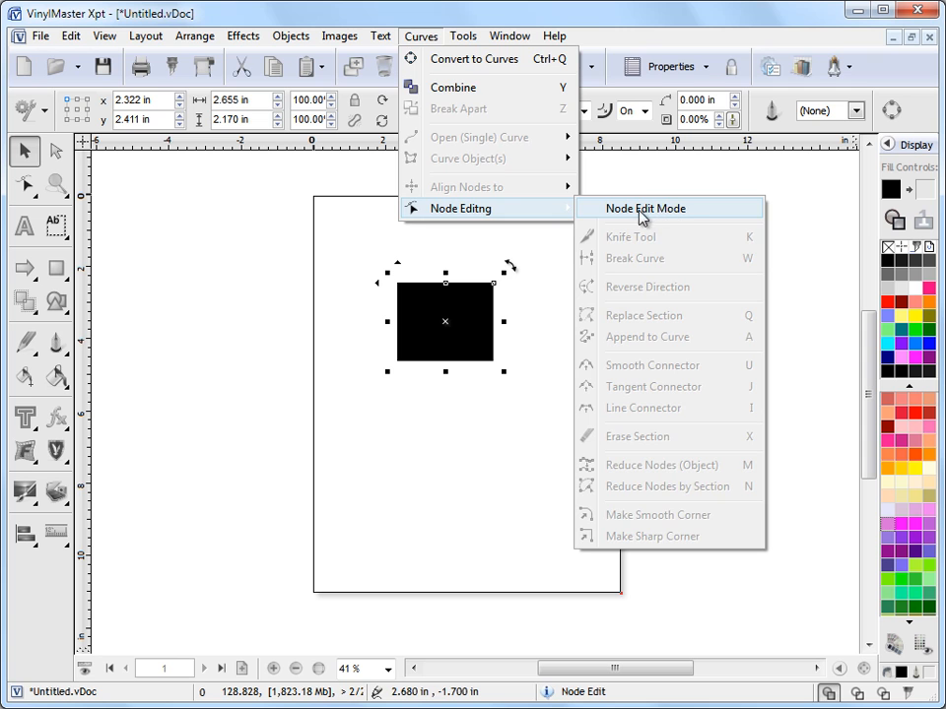
mouse_move(461, 37)
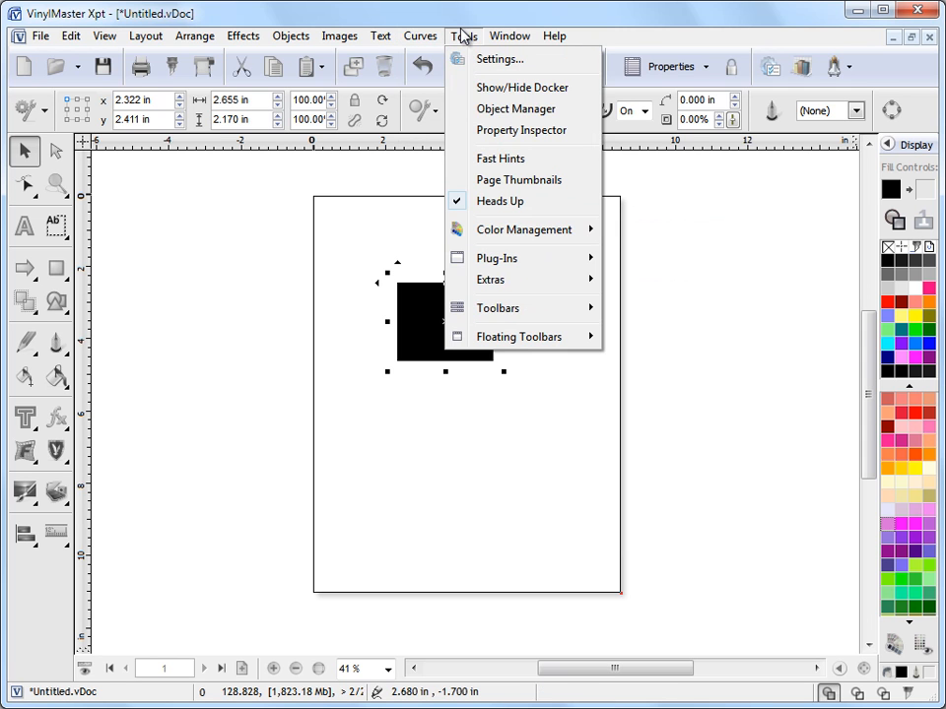
mouse_move(519, 36)
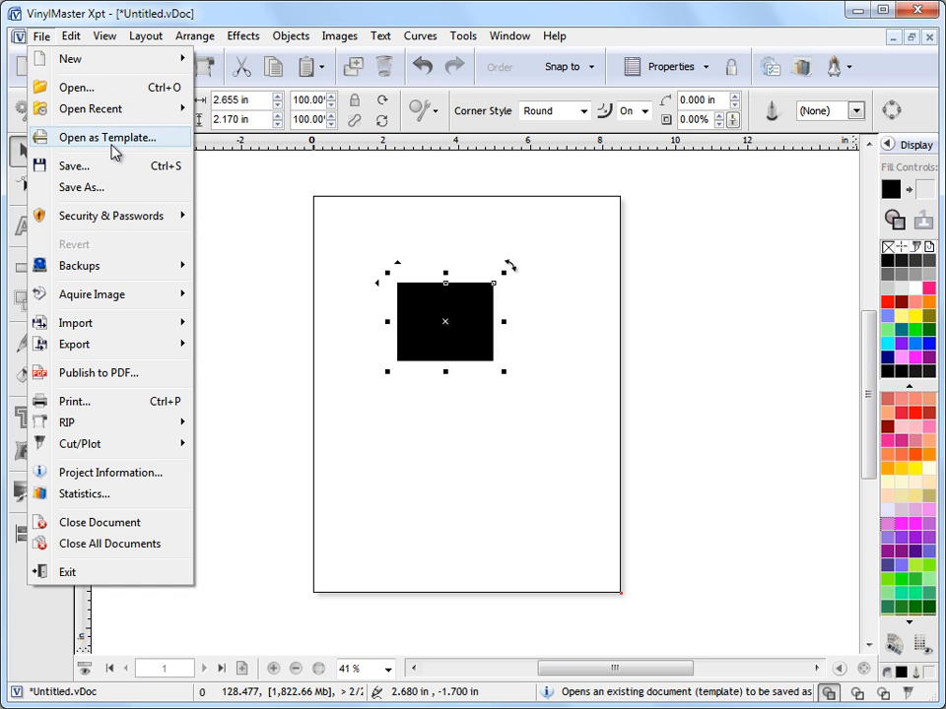
Step: Examine the document security and backup commands, plus the clipboard, find and replace, and guide insertion commands
mouse_move(120, 220)
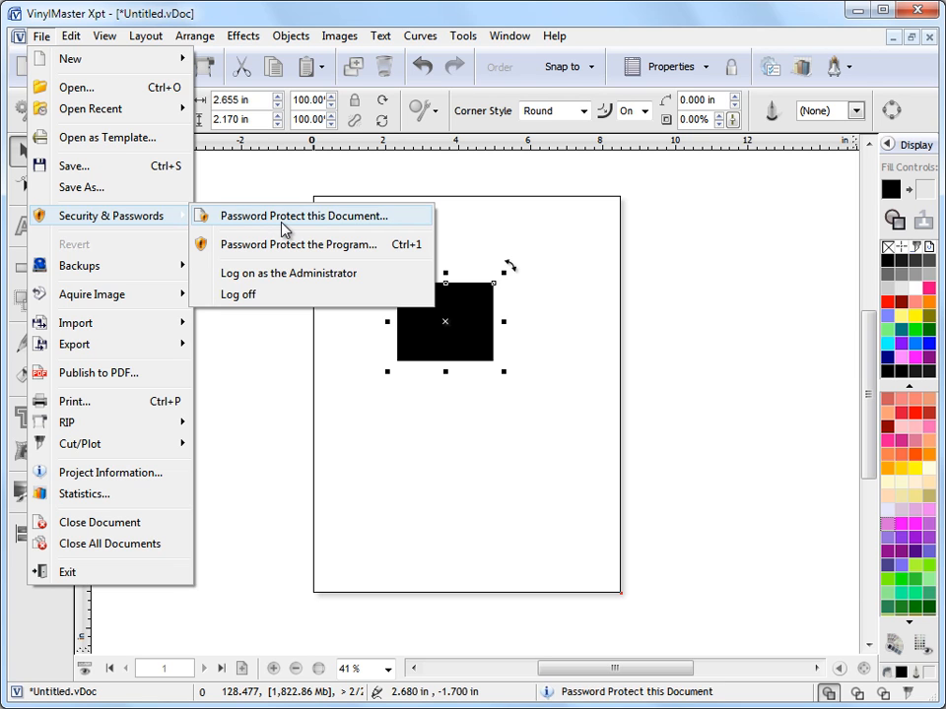
mouse_move(146, 272)
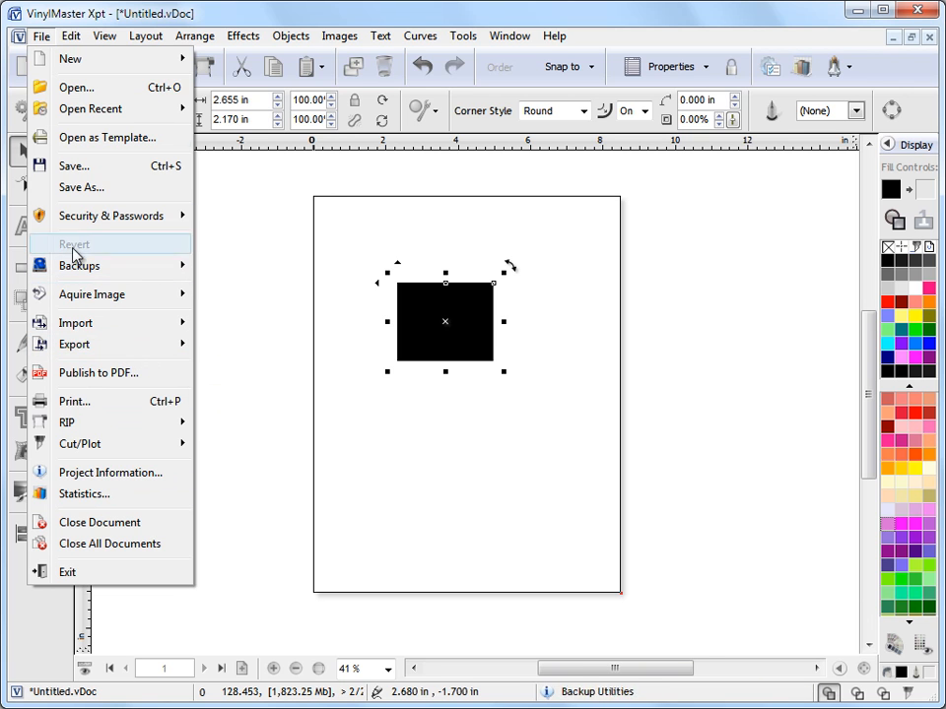
mouse_move(66, 42)
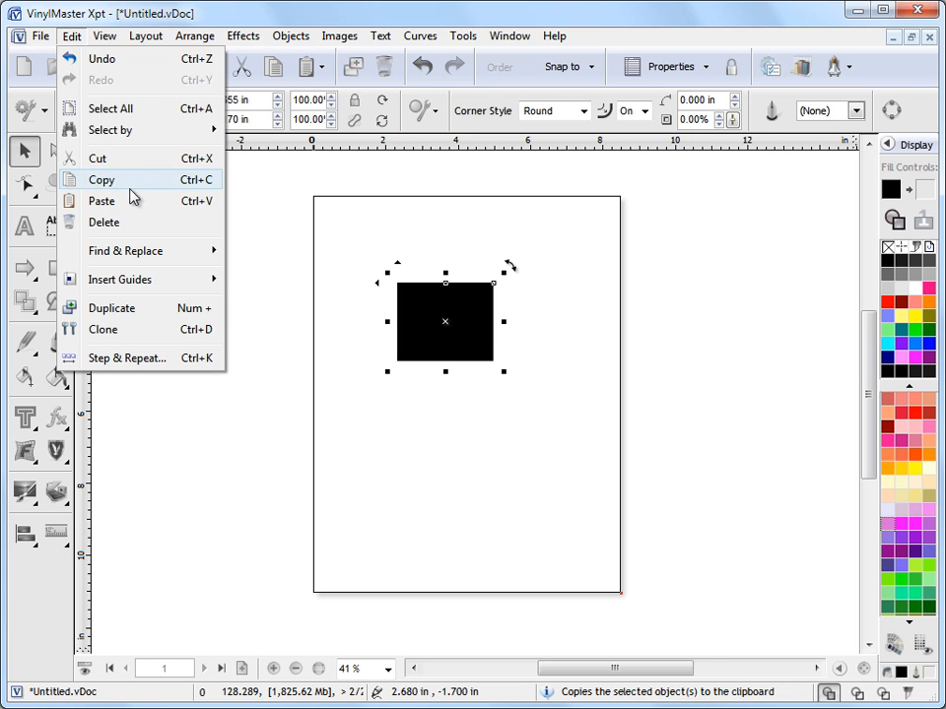
mouse_move(158, 259)
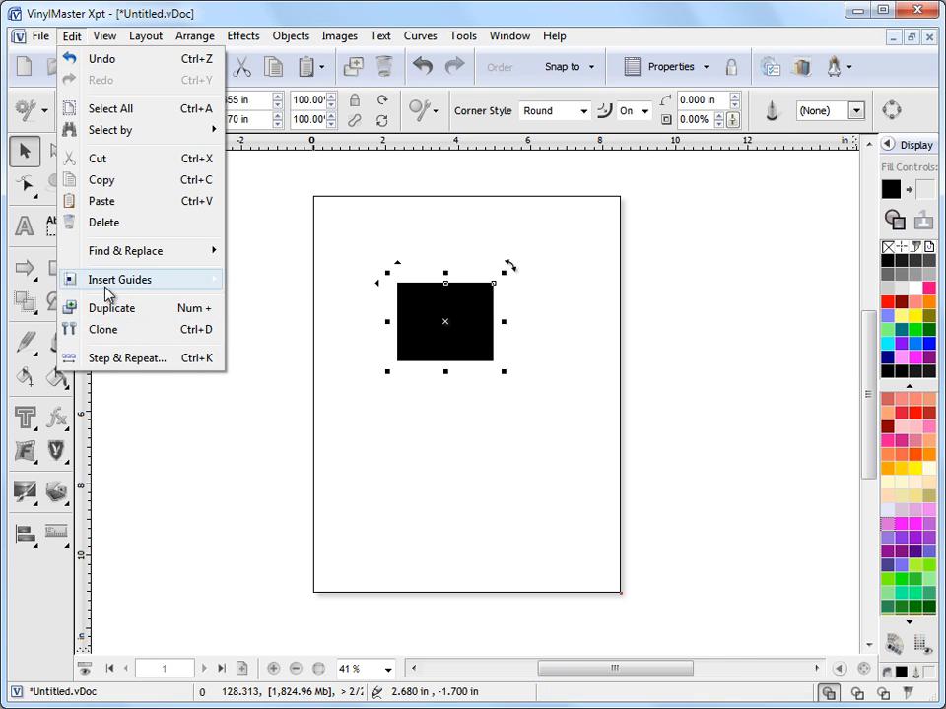
Step: Review the snapping, units, page layout, array, shading, welding and engraving commands for the selected rectangle
mouse_move(105, 37)
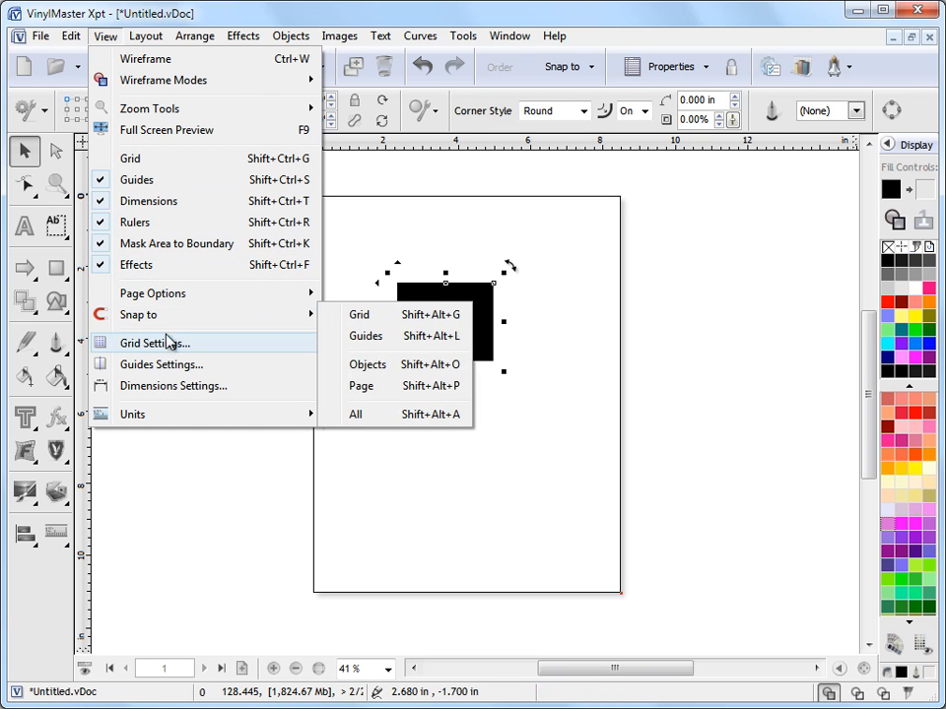
mouse_move(154, 415)
mouse_move(143, 34)
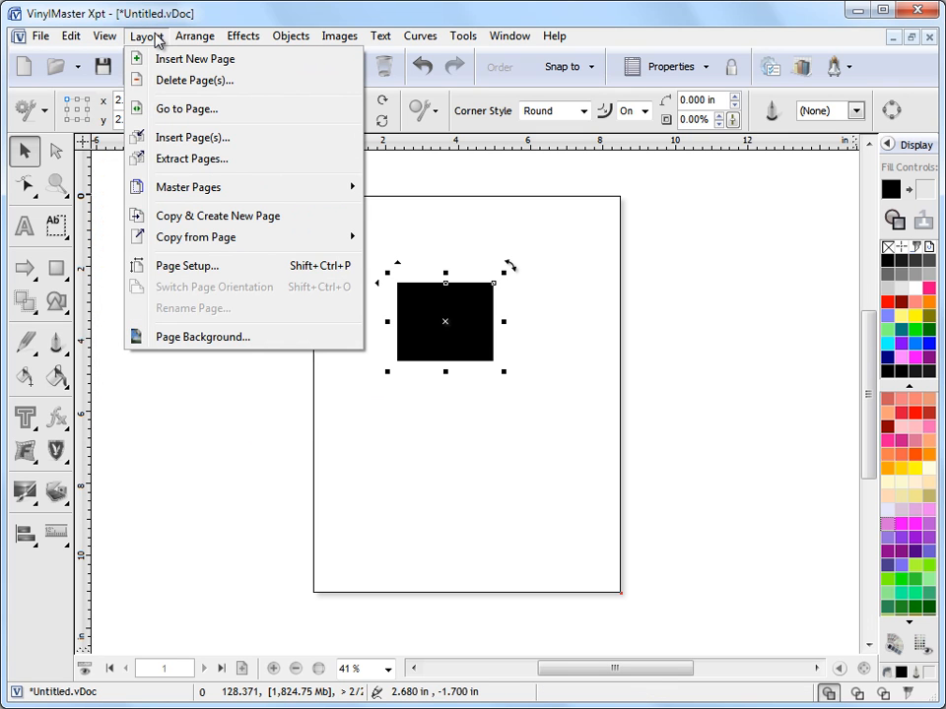
mouse_move(184, 41)
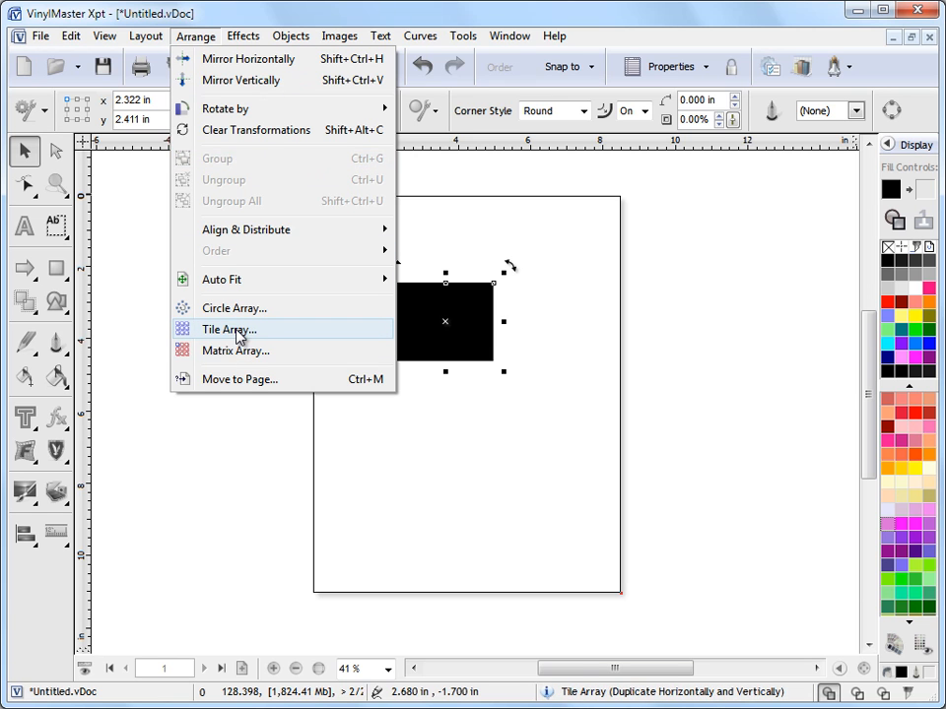
mouse_move(245, 41)
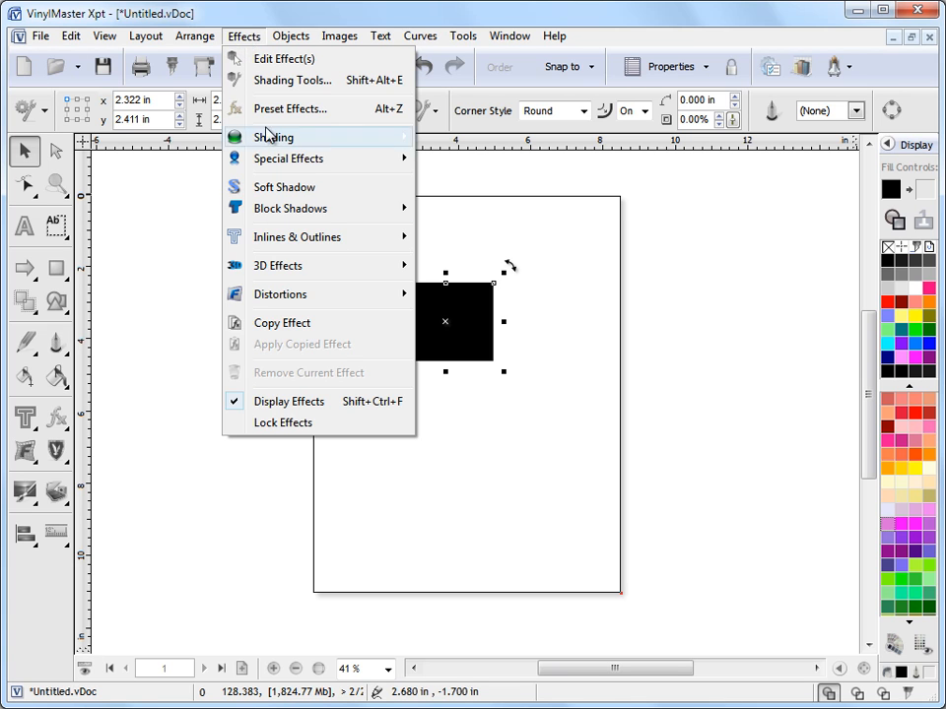
mouse_move(300, 28)
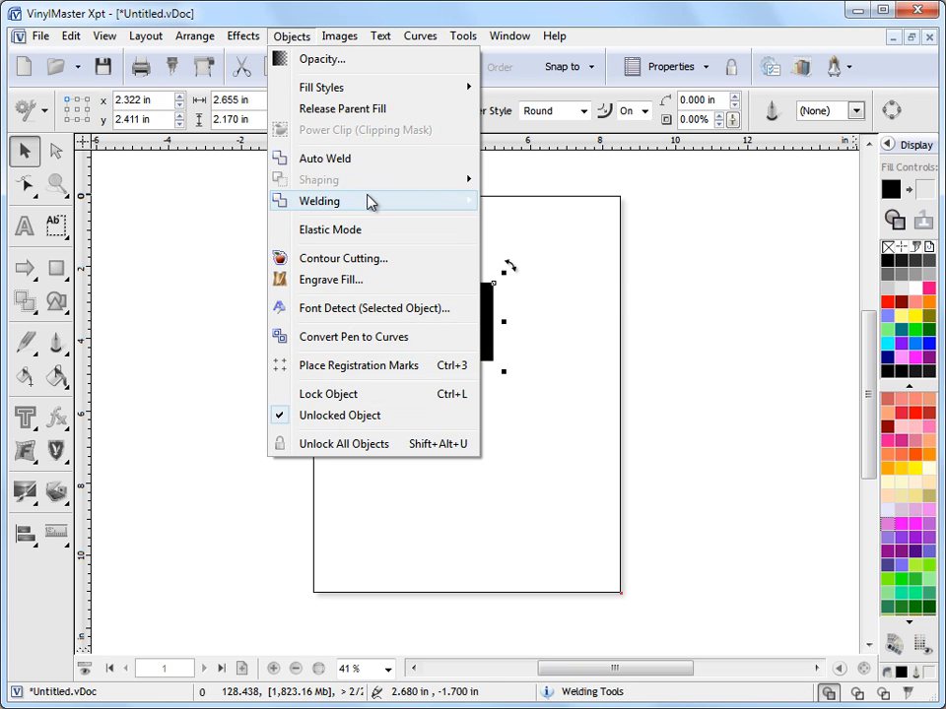
mouse_move(371, 202)
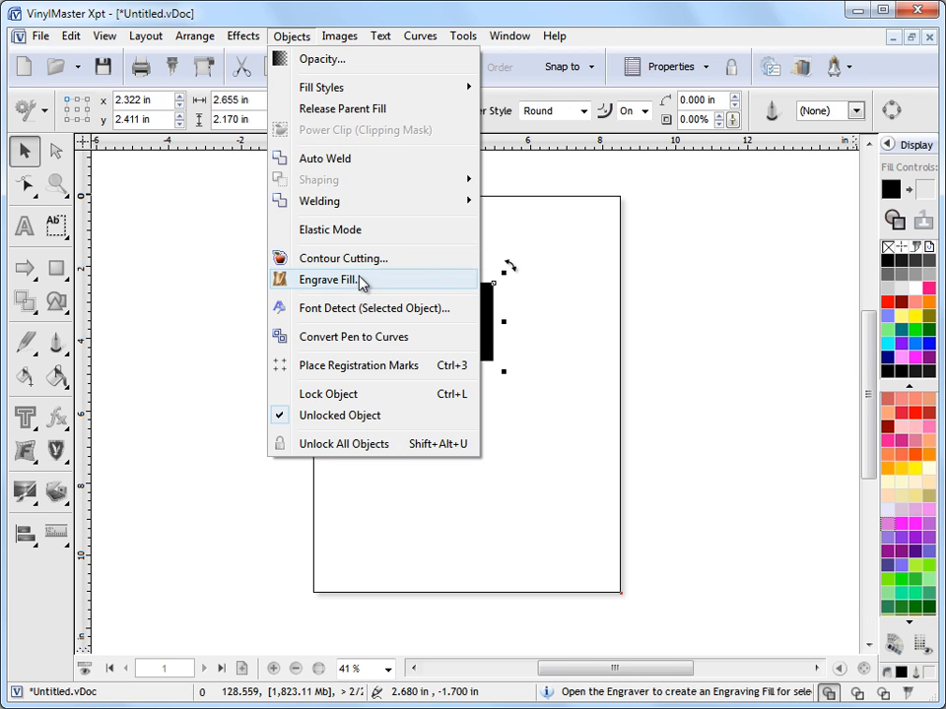
Step: Insert the image 05lioness1.jpg at about 4.03 by 3.03 in and move it down across the page's left edge
mouse_move(340, 40)
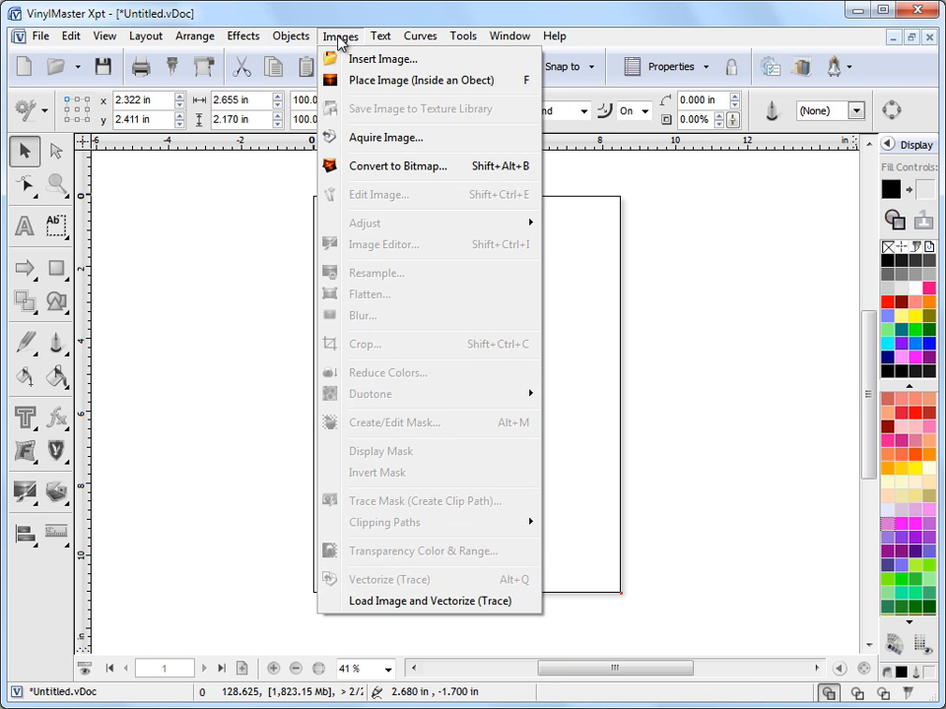
left_click(345, 59)
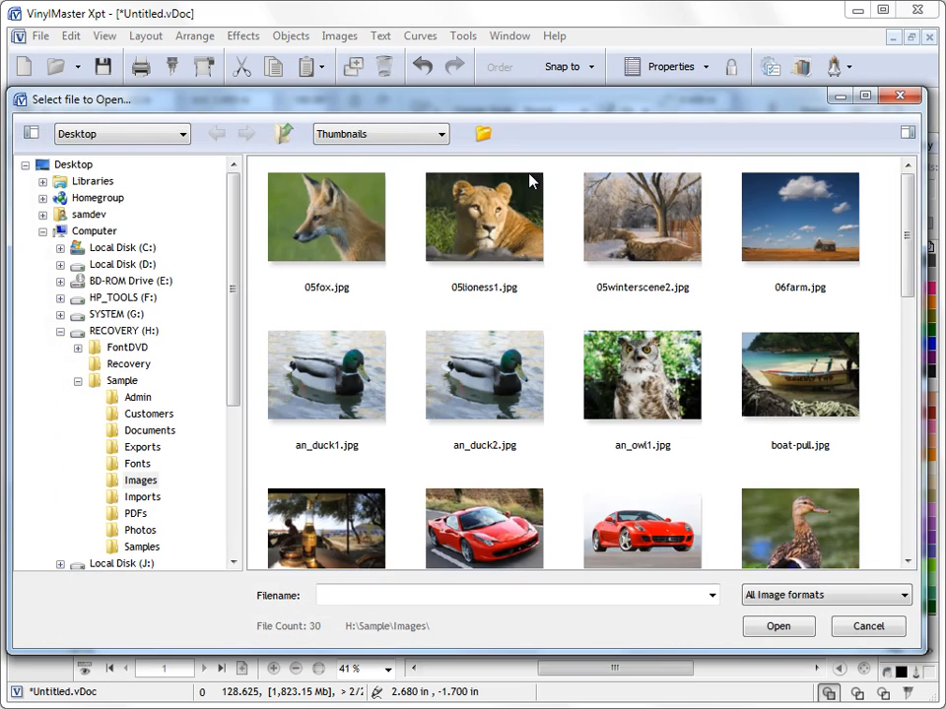
double_click(485, 216)
left_click_drag(226, 254, 371, 361)
left_click_drag(301, 330, 299, 398)
Step: Examine the image editing commands available for the selected lioness picture and deselect it
left_click(340, 37)
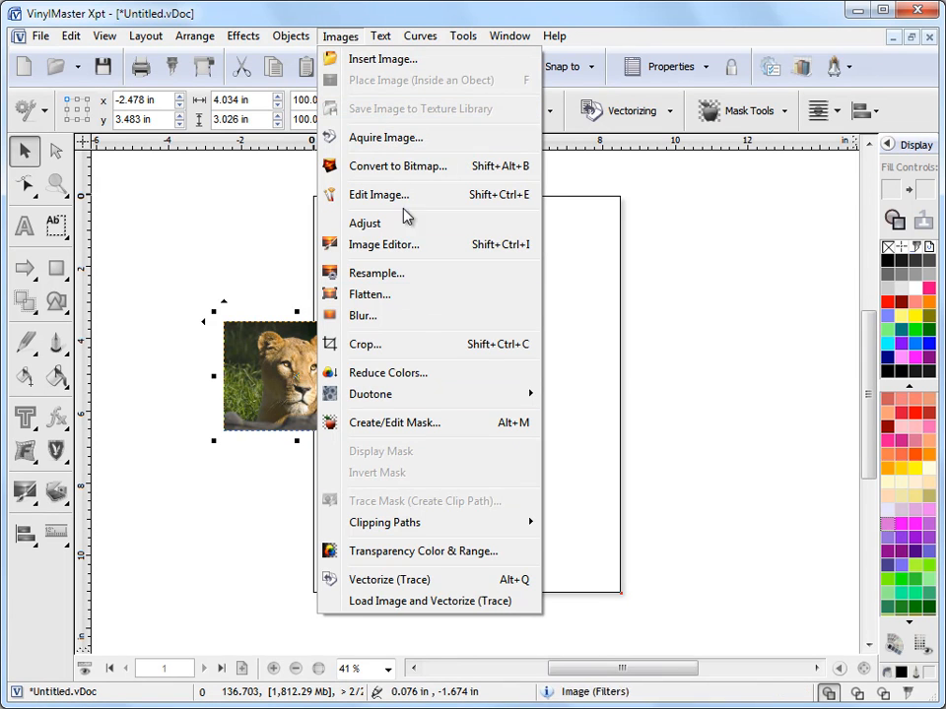
mouse_move(382, 39)
left_click(172, 230)
Step: Add the artistic text "test" outside the page, above and left of the lioness picture
left_click(24, 226)
left_click(174, 224)
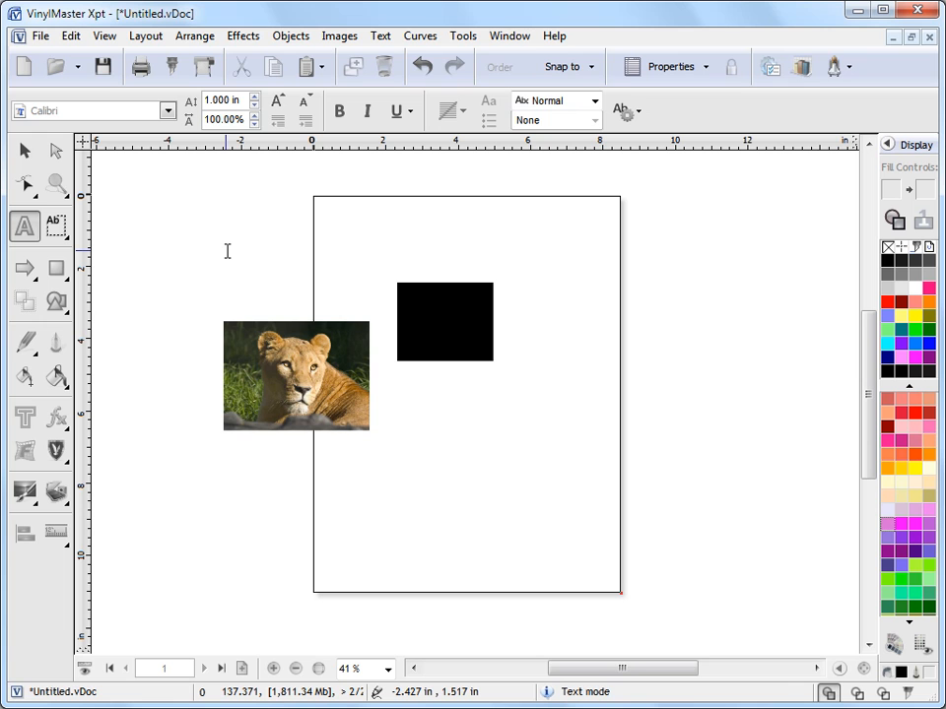
type("test")
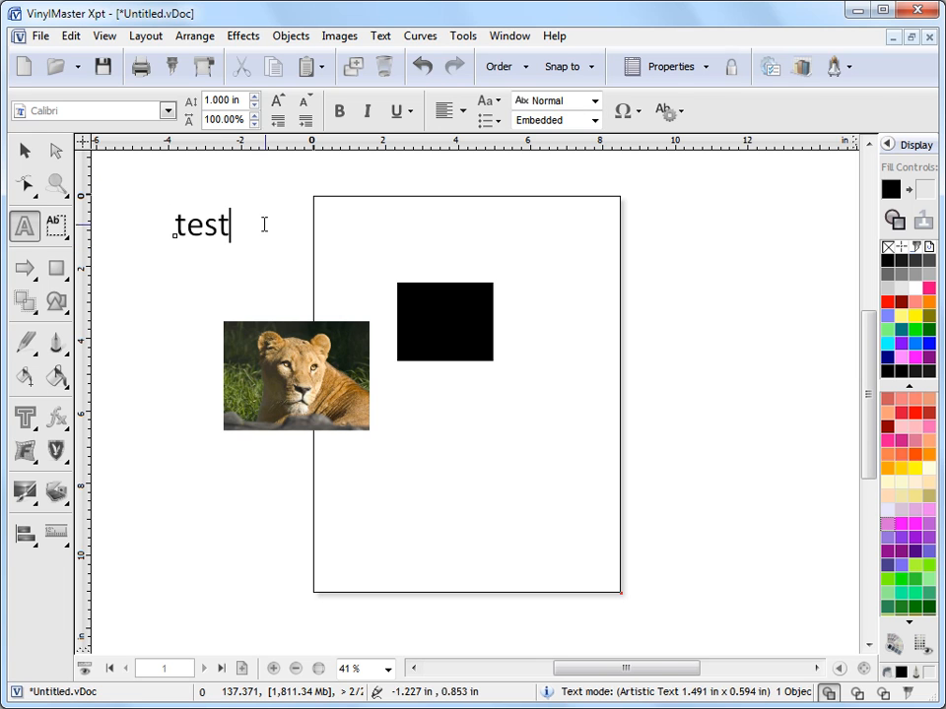
Step: Change the case of the artistic text "test" to UPPER CASE
left_click(24, 150)
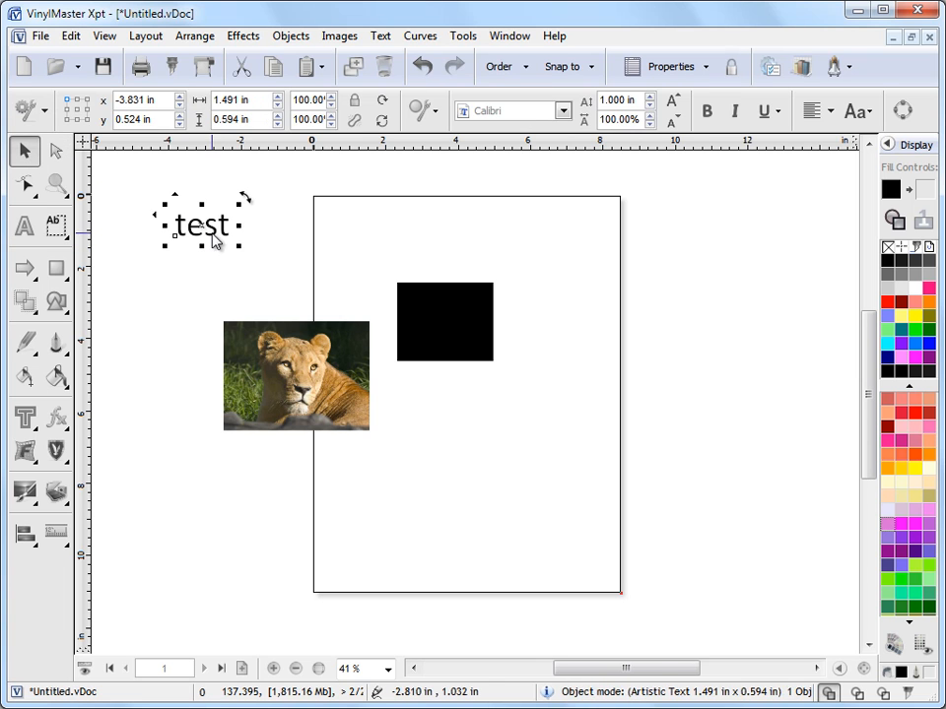
left_click(378, 36)
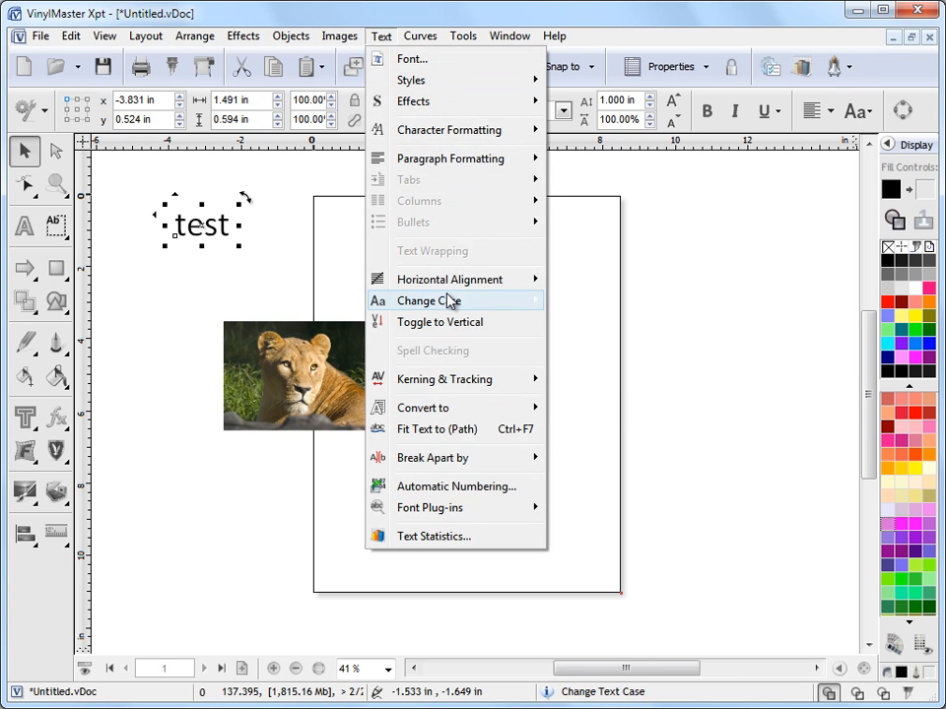
mouse_move(372, 282)
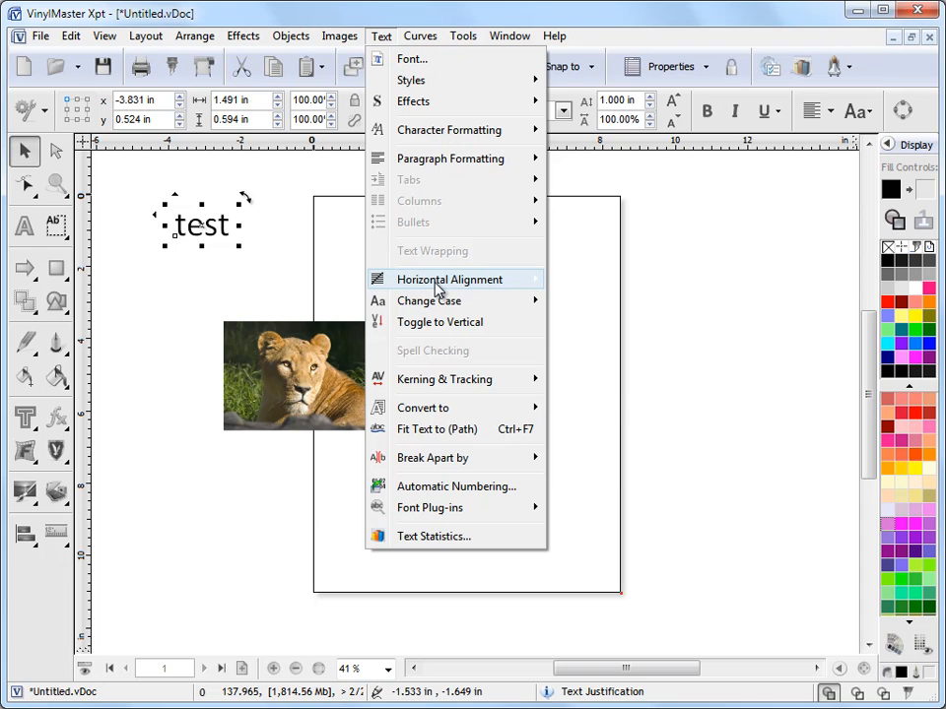
mouse_move(440, 301)
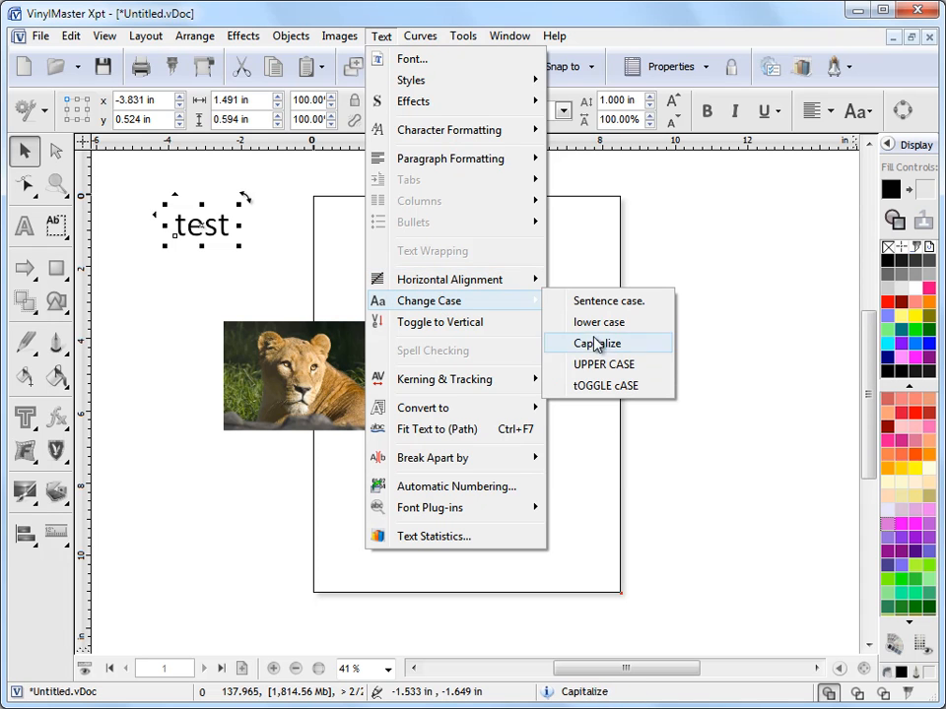
left_click(598, 368)
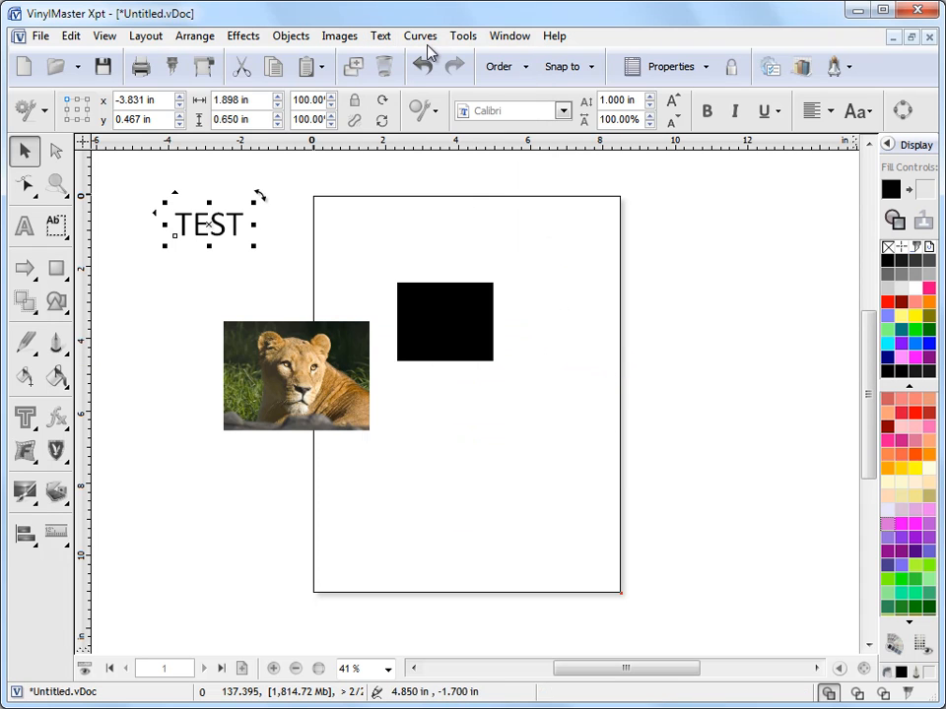
Step: Draw a freehand curve about 11.87 in wide from below the text across the page to beyond its right edge
left_click(26, 342)
left_click(94, 348)
mouse_move(209, 281)
left_mouse_down()
mouse_move(398, 239)
mouse_move(501, 242)
mouse_move(639, 273)
left_mouse_up()
Step: Review the commands for the freehand curve and put it into Node Edit Mode
left_click(418, 37)
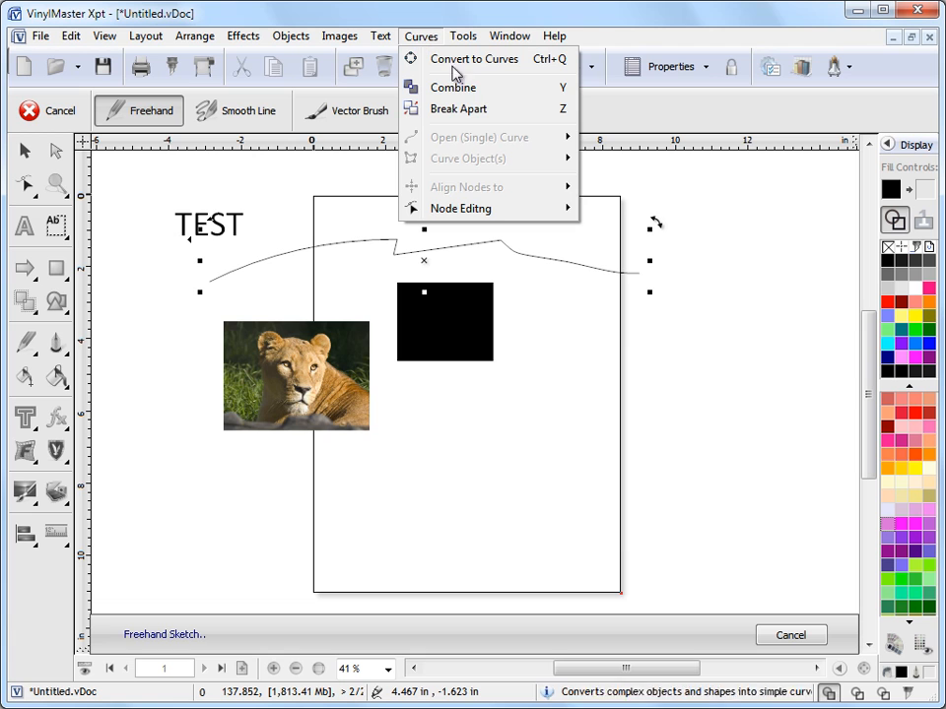
mouse_move(461, 211)
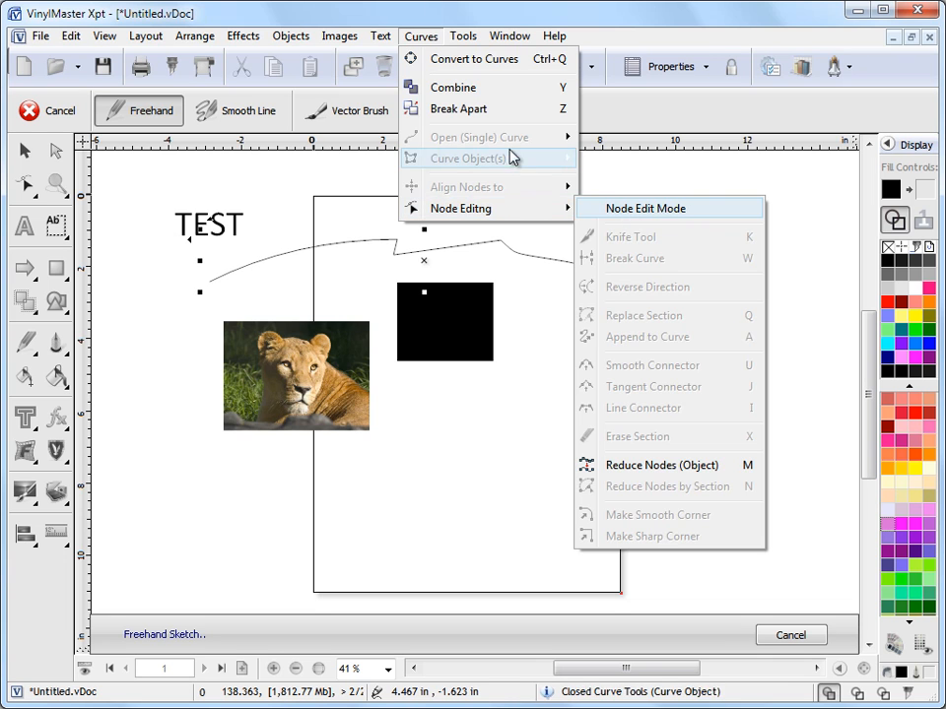
mouse_move(502, 214)
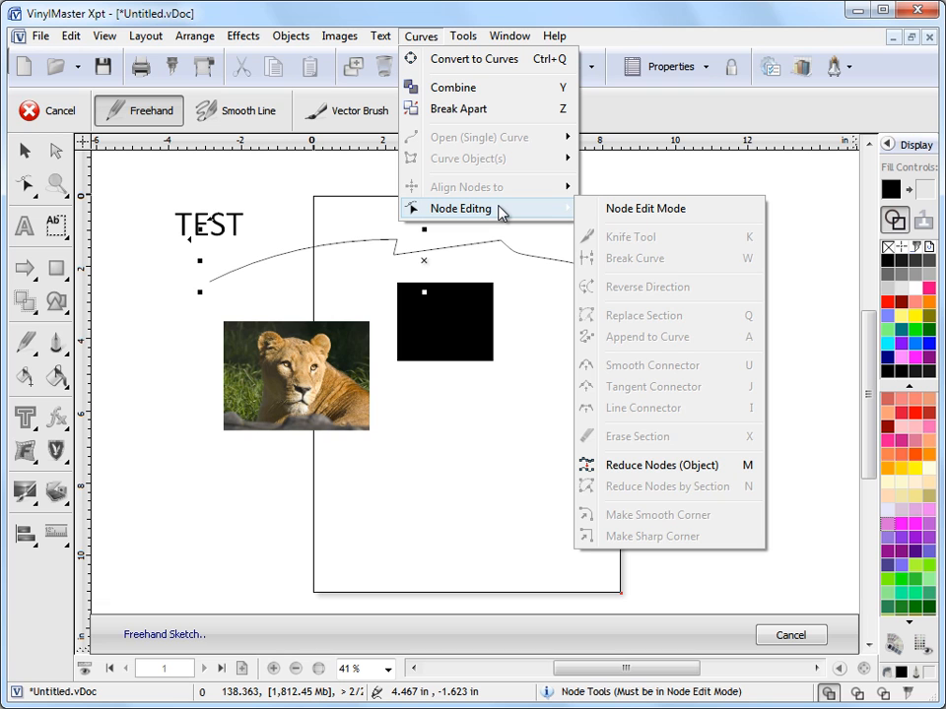
left_click(645, 214)
Step: Examine the node editing commands available in Node Edit Mode and the color management and toolbar options
left_click(414, 36)
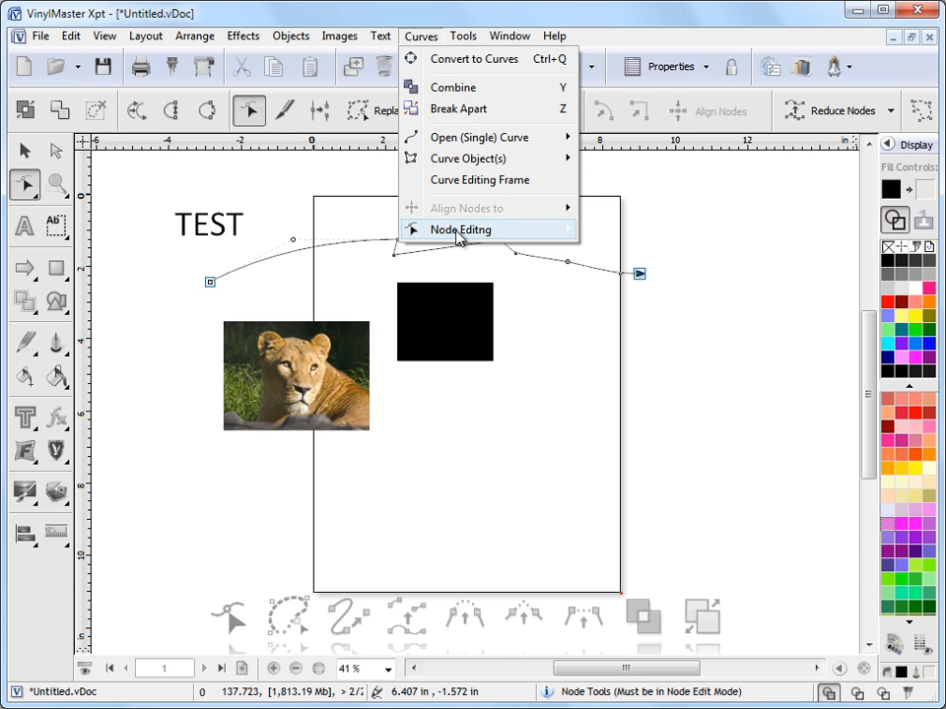
mouse_move(459, 236)
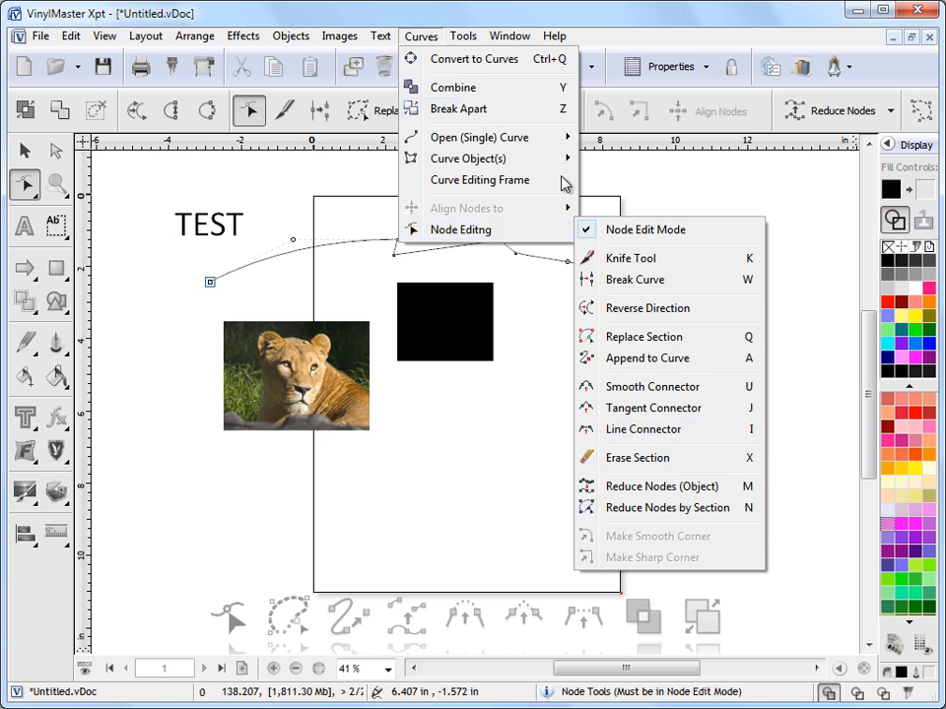
mouse_move(465, 37)
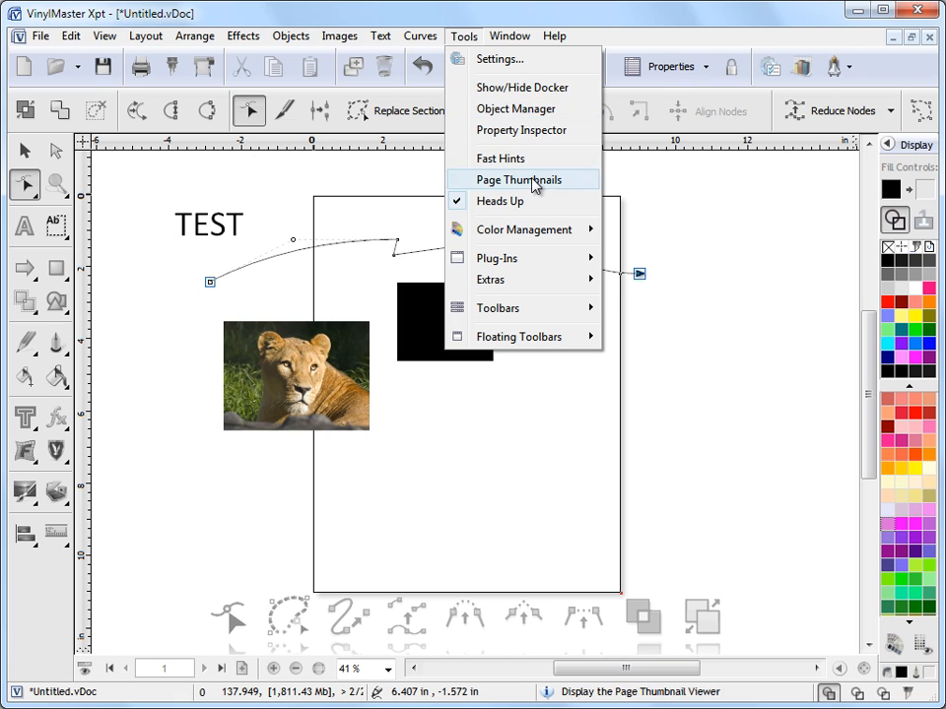
mouse_move(538, 237)
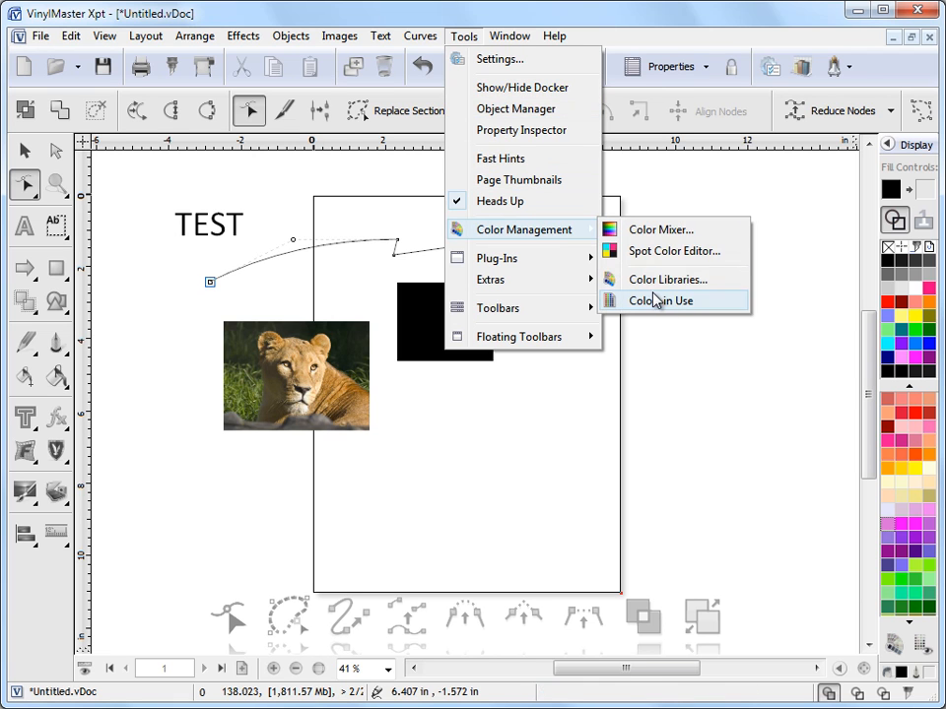
mouse_move(560, 266)
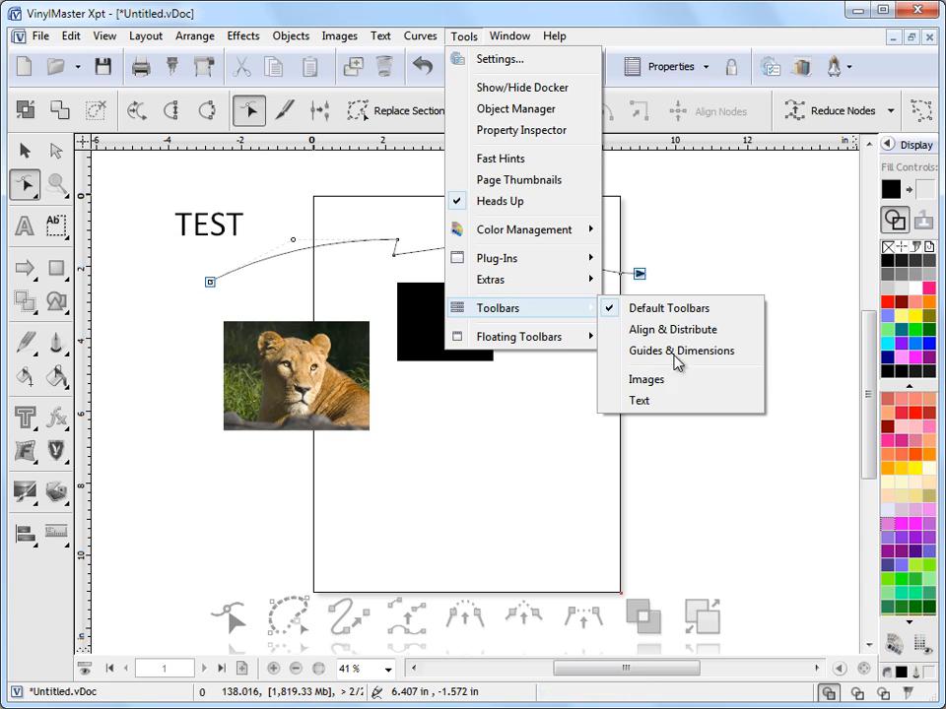
Step: Show the floating Align & Distribute toolbar and move it clear of the drawing
mouse_move(565, 342)
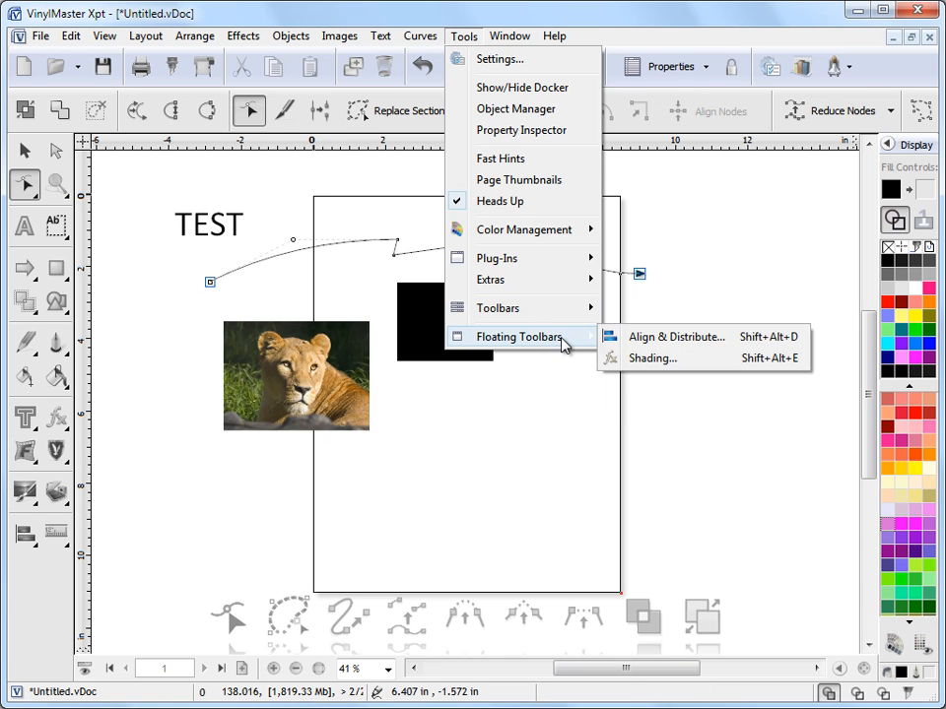
left_click(662, 339)
left_click_drag(541, 237, 594, 173)
left_click(728, 195)
left_click_drag(654, 170, 816, 67)
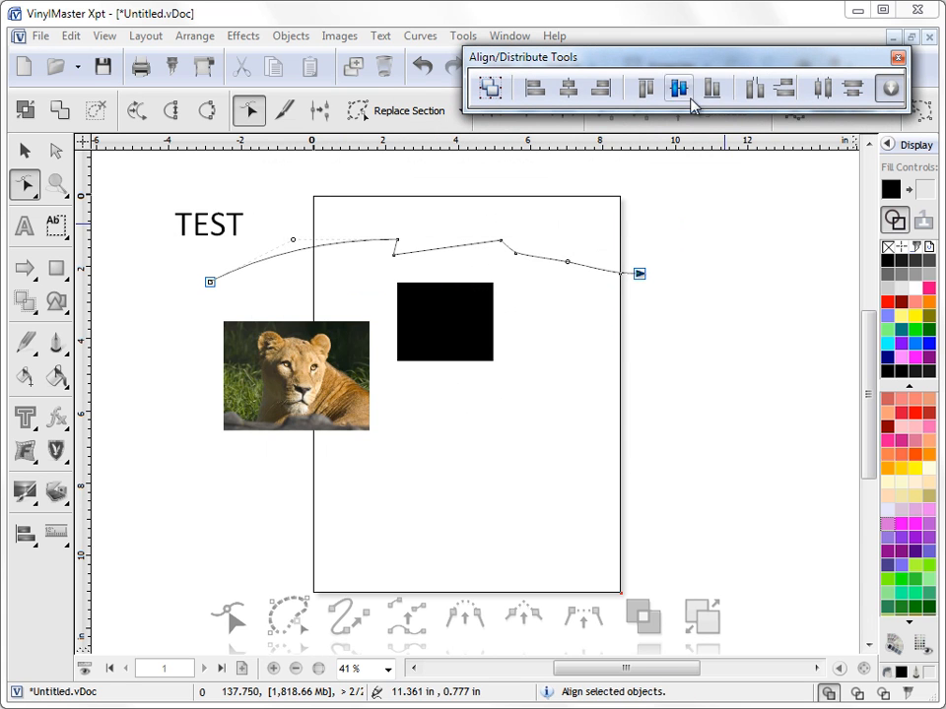
Step: Expand the Align/Distribute Tools to review the Align, Distribute and Space Apart options, and close the toolbar
left_click(890, 89)
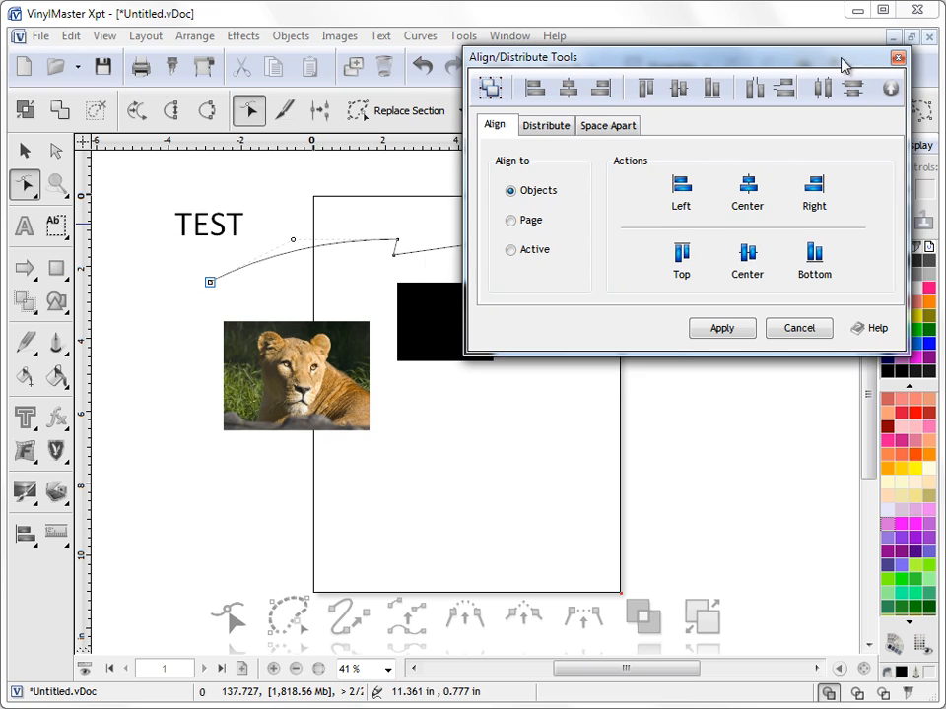
left_click_drag(842, 64, 793, 93)
left_click(505, 158)
left_click(586, 153)
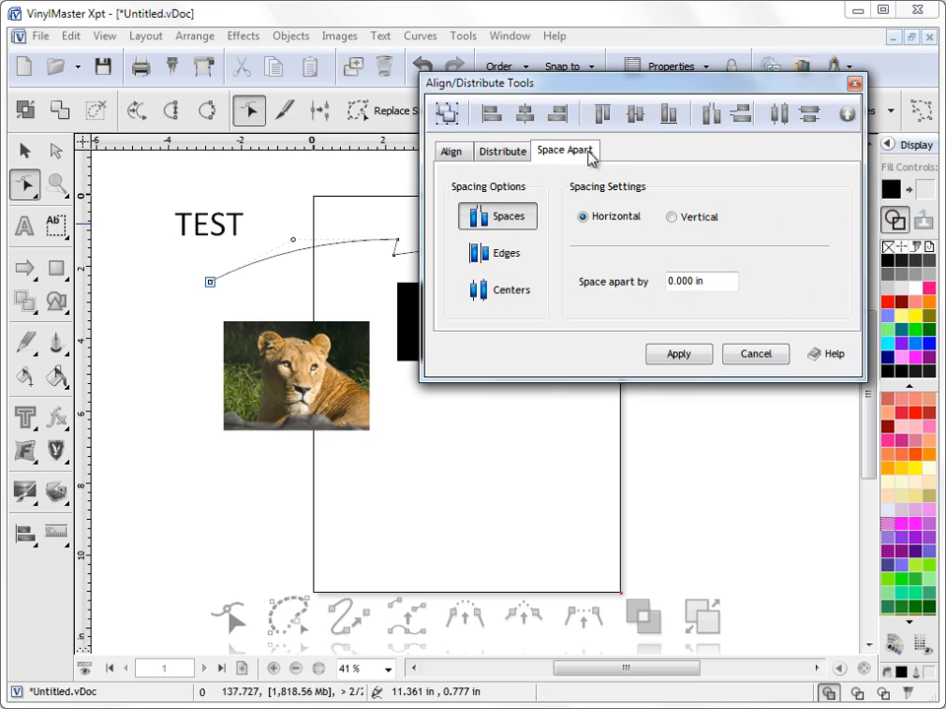
left_click(456, 157)
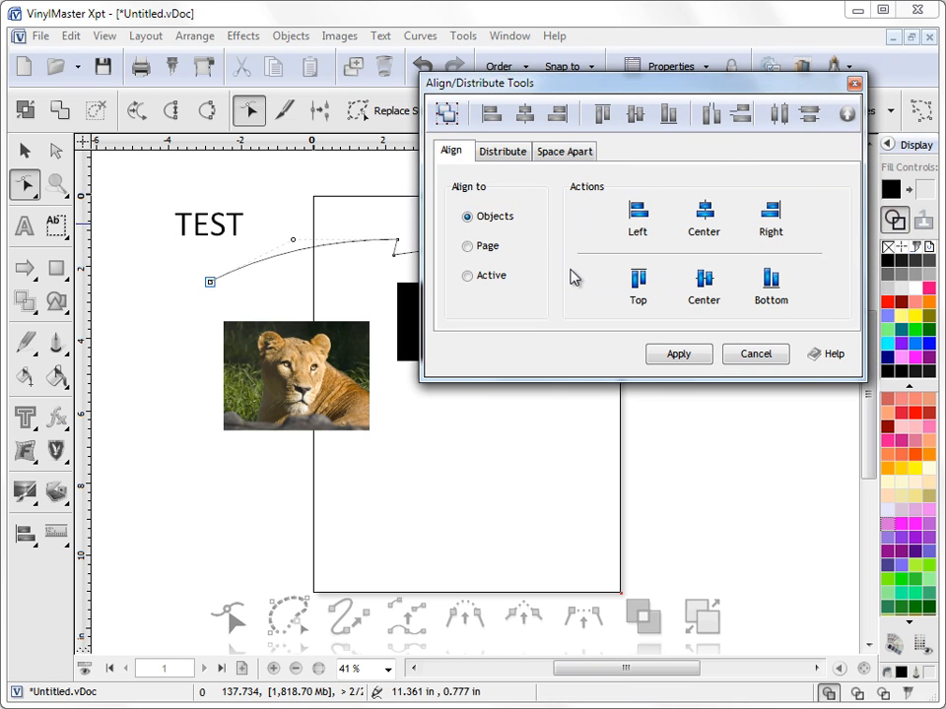
left_click(847, 114)
left_click_drag(629, 85, 611, 125)
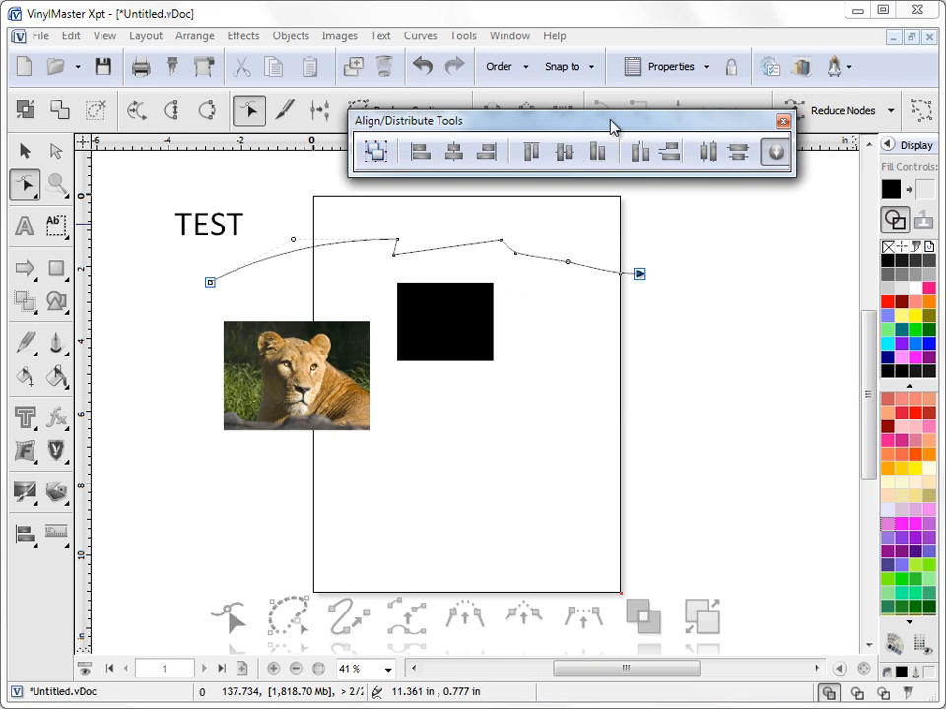
left_click(783, 124)
Step: Tile the Untitled.vDoc and 3D Effects.vDoc windows vertically, and rearrange them as a cascade
left_click(517, 40)
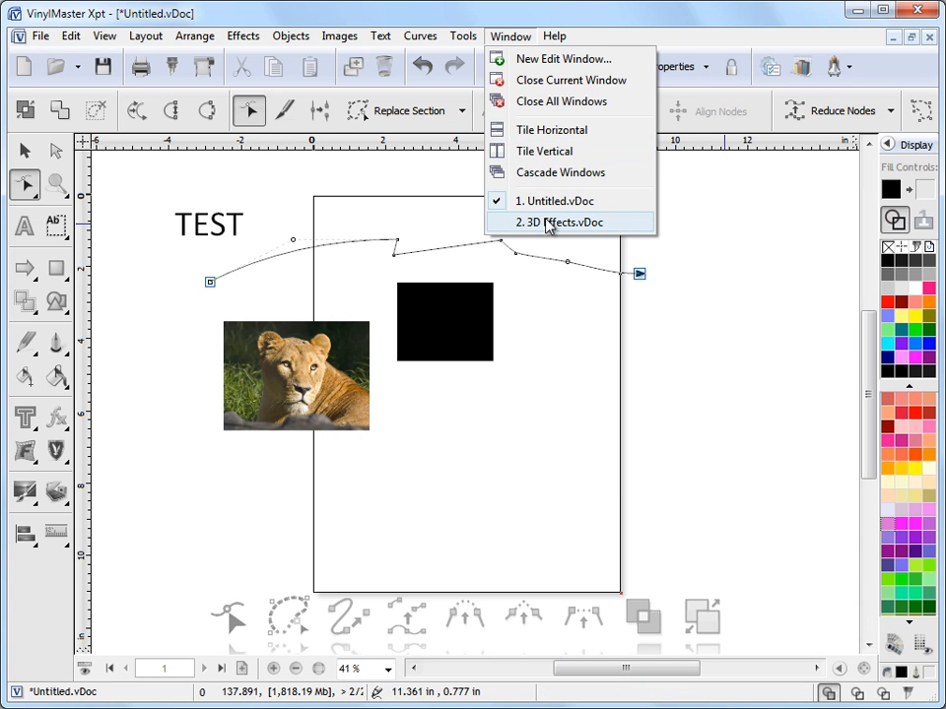
left_click(543, 153)
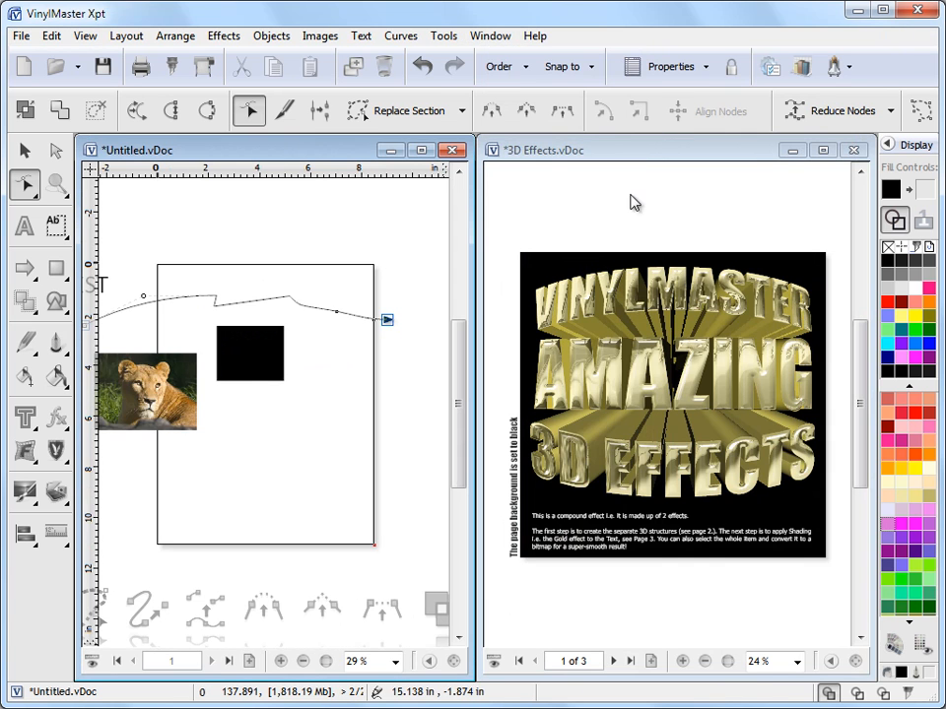
left_click(492, 37)
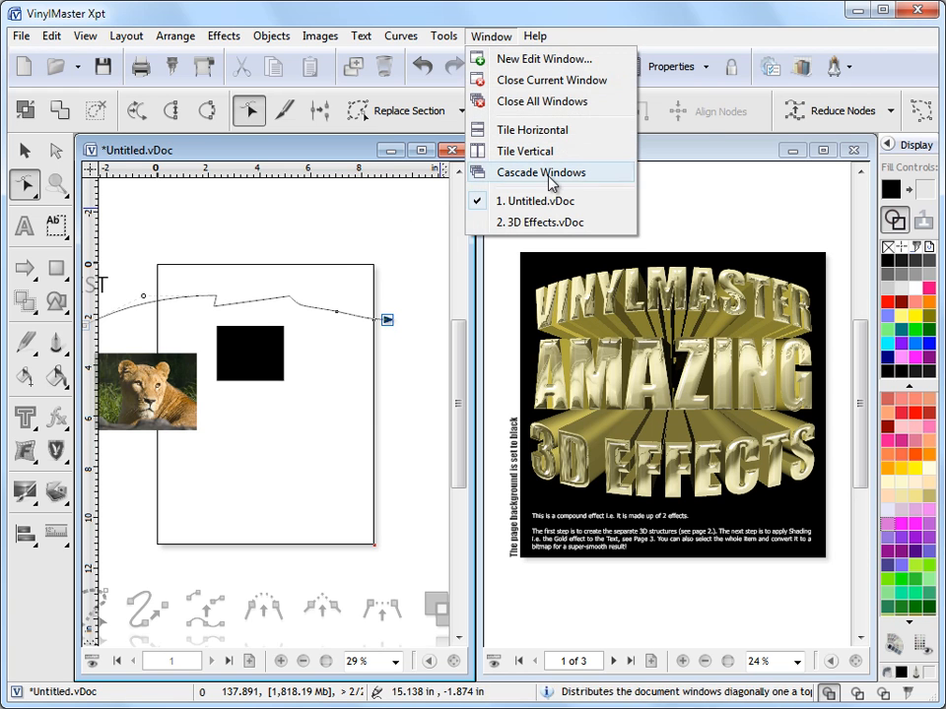
left_click(535, 174)
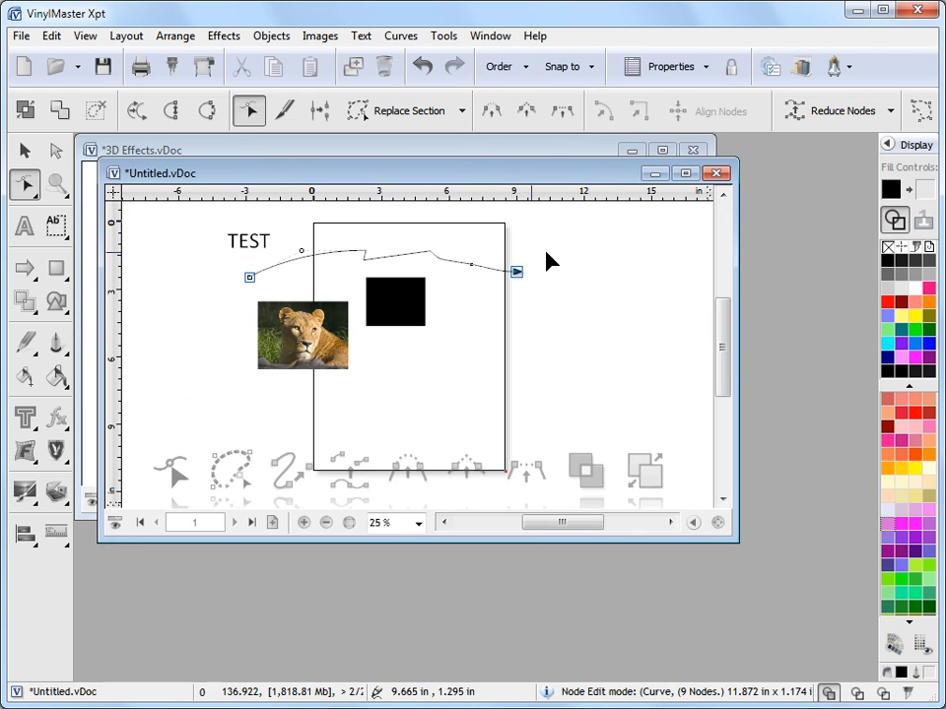
Step: Maximize the Untitled.vDoc window in the workspace
left_click(492, 38)
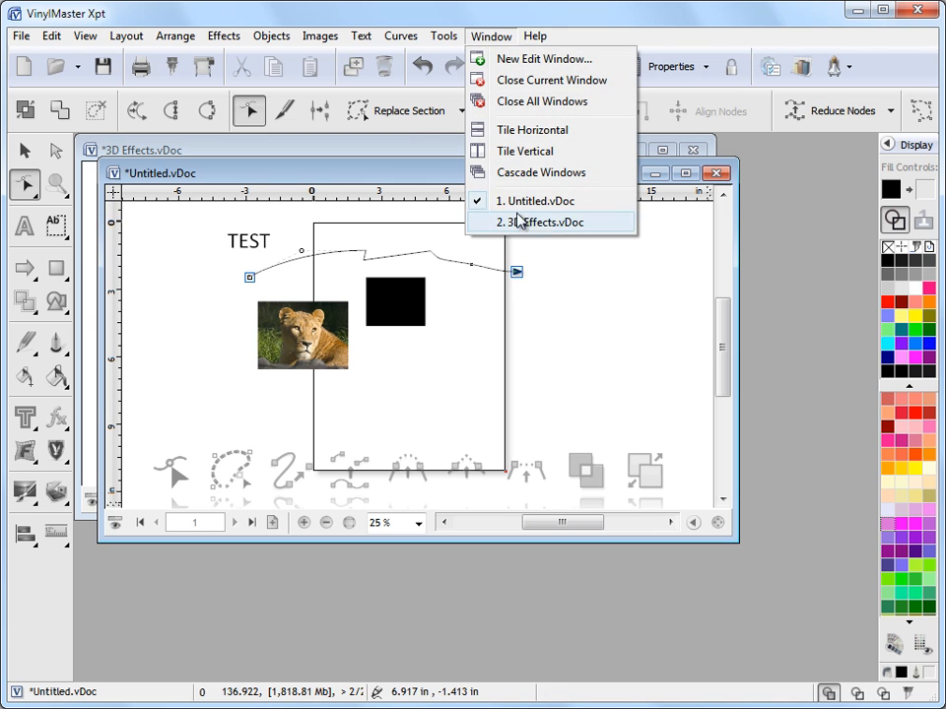
left_click(422, 182)
double_click(422, 177)
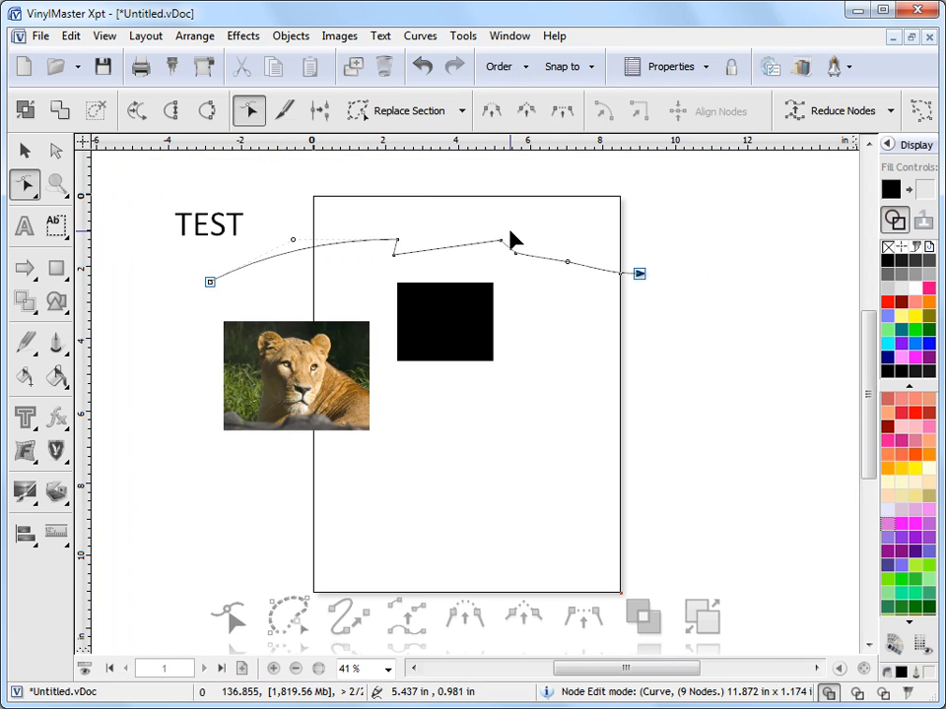
Step: Review the available help topics, tutorials, support and gateway commands
left_click(507, 39)
mouse_move(560, 42)
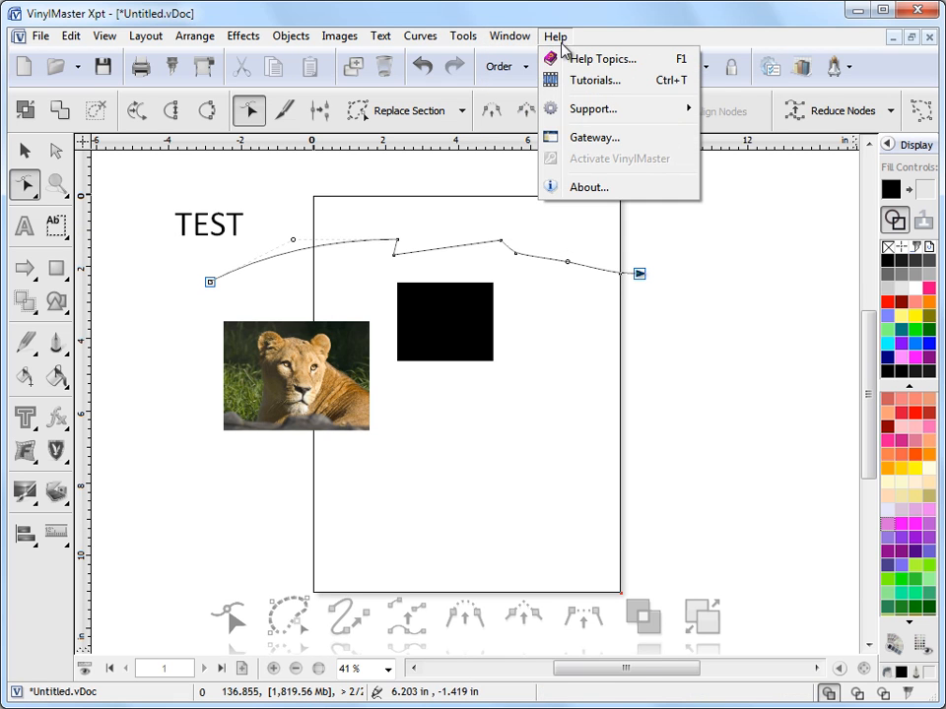
mouse_move(521, 42)
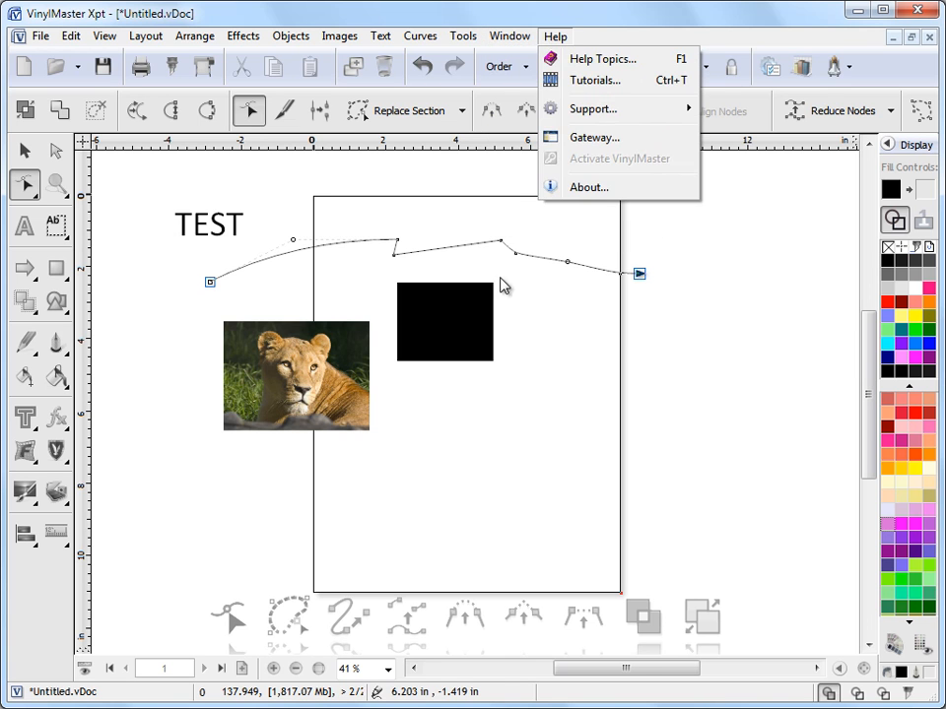
left_click(668, 380)
Step: Reshape the freehand curve by moving its nodes, and use Replace Section to substitute a smooth section for the jagged middle
left_click_drag(516, 252, 519, 276)
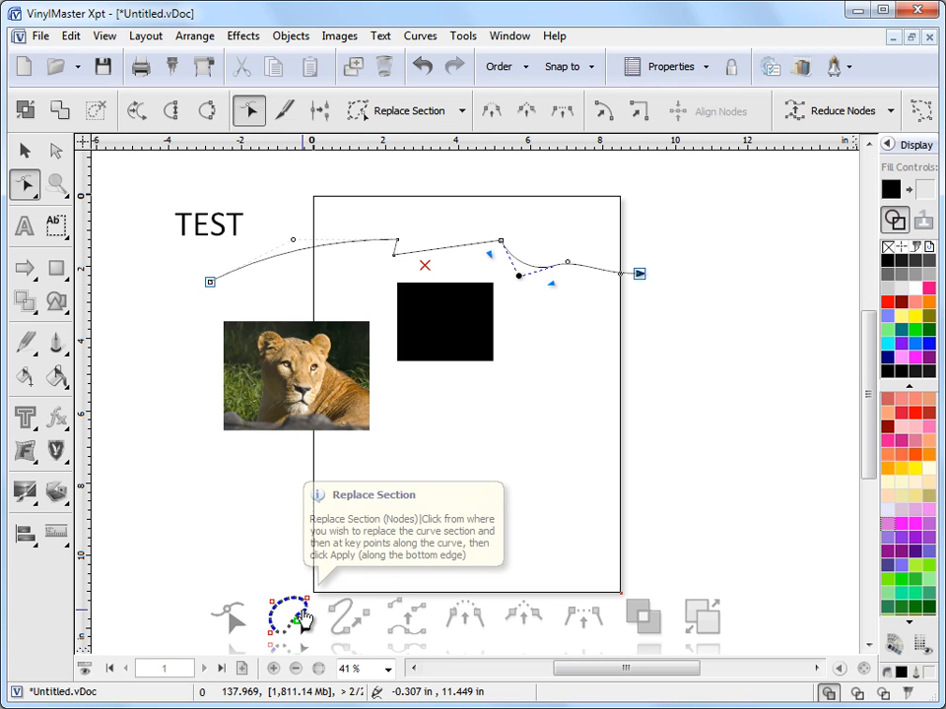
left_click(301, 618)
left_click(287, 253)
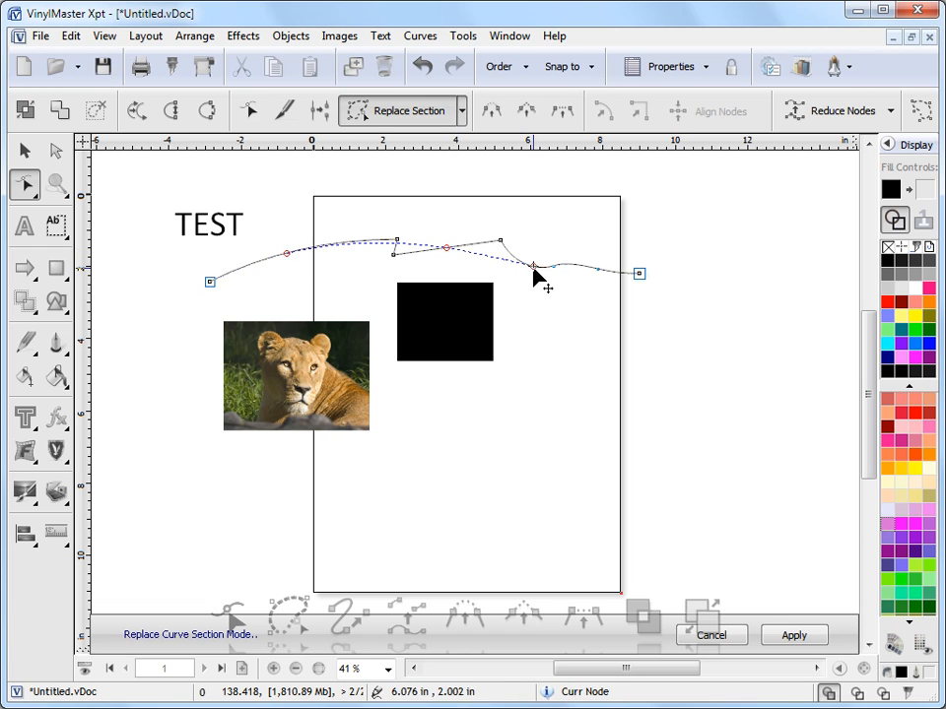
left_click(793, 634)
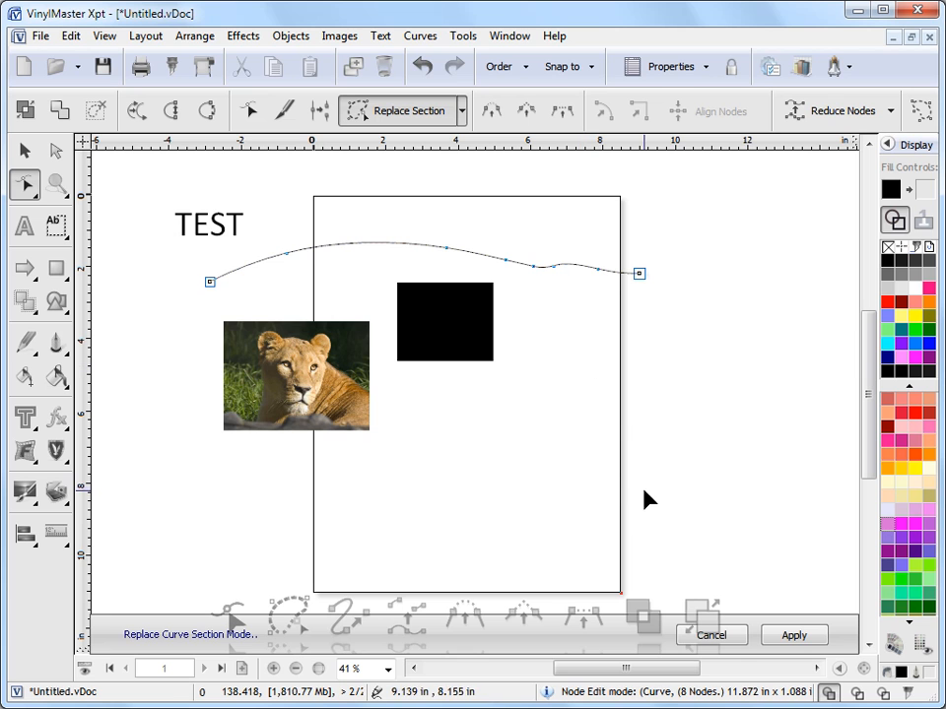
left_click(729, 635)
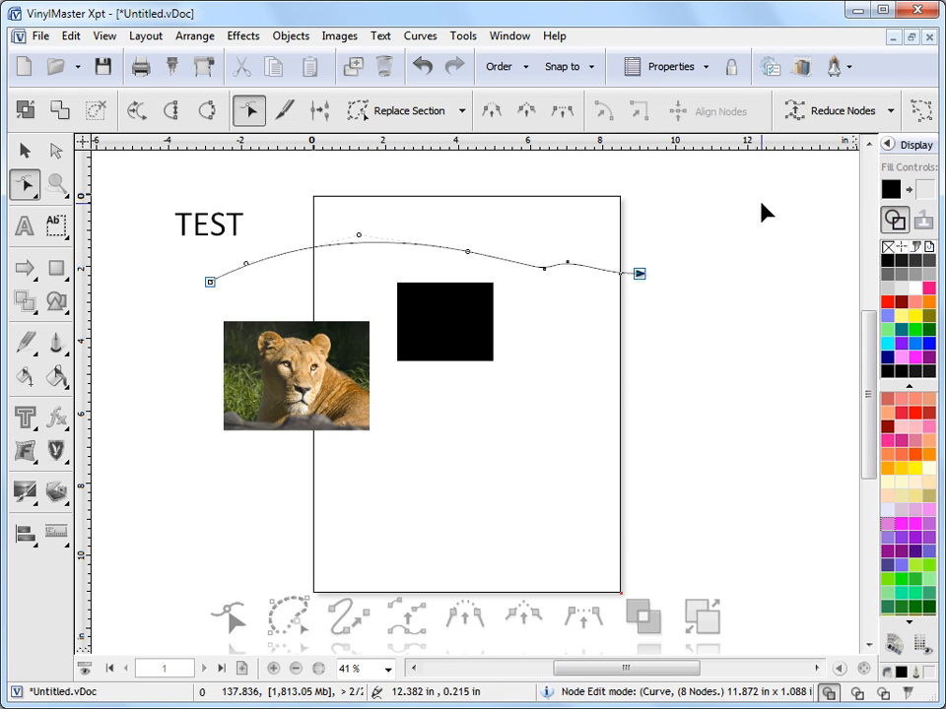
left_click(361, 240)
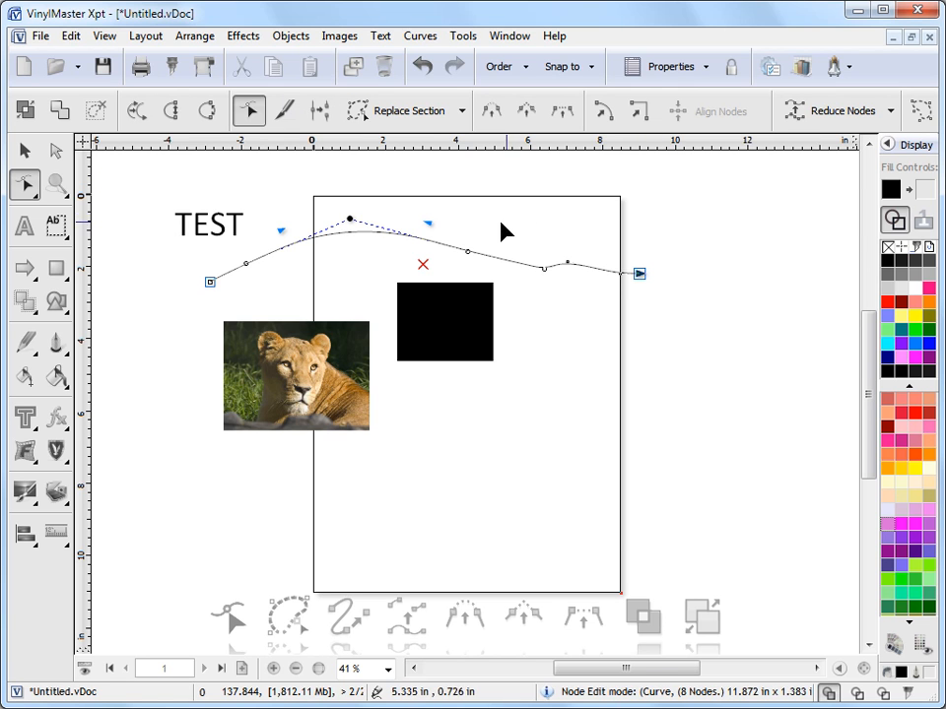
Step: Round the black rectangle's corners to about 0.817 in, hollow its center at about 23.53%, and select it as an object
left_click(452, 311)
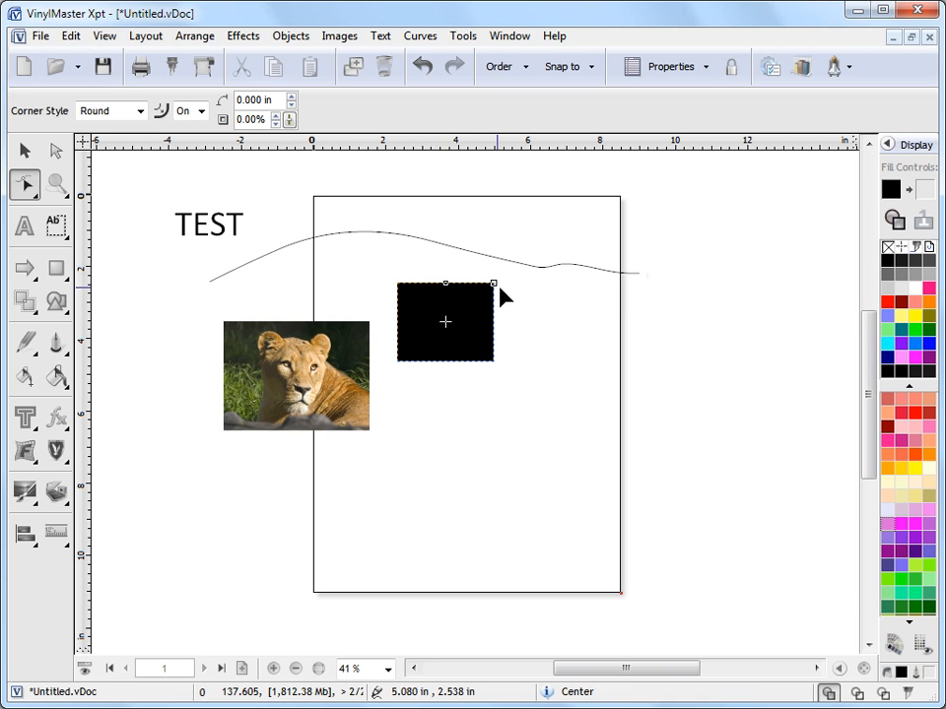
left_click_drag(498, 287, 446, 293)
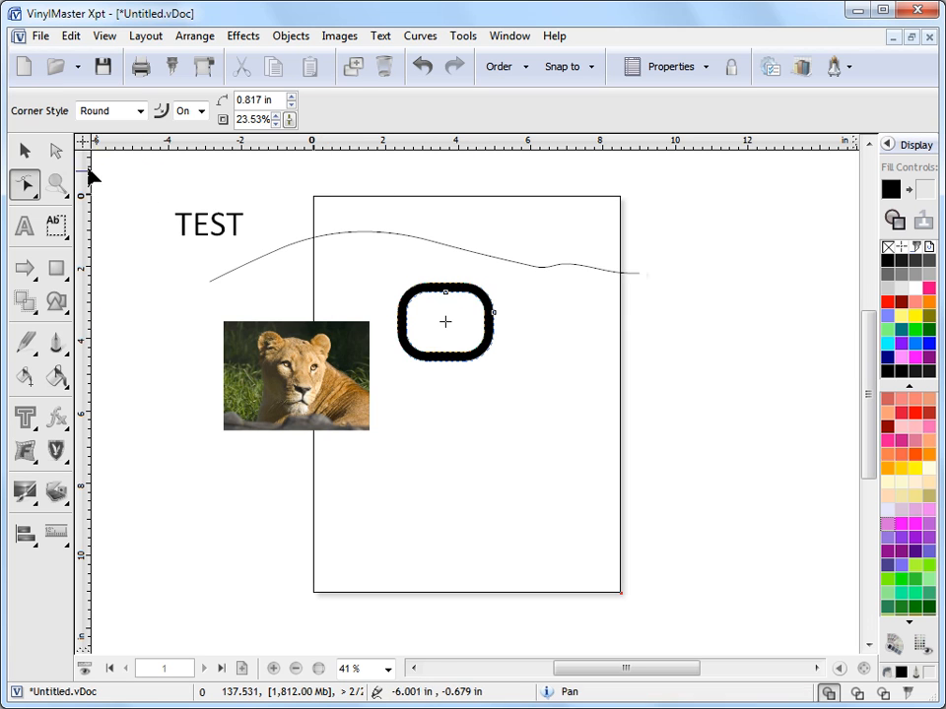
left_click(24, 150)
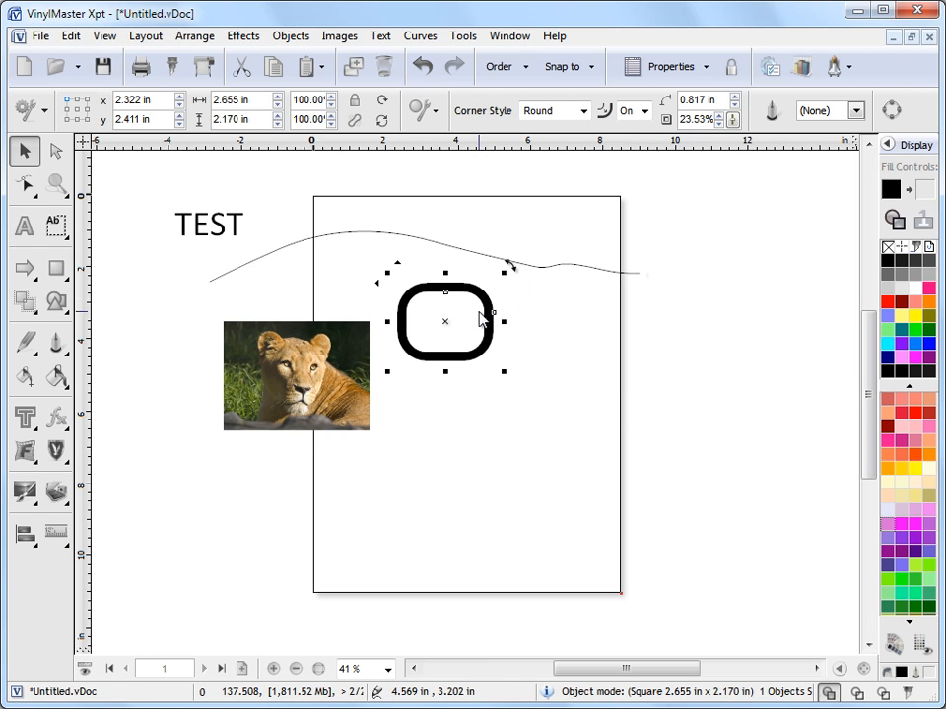
Step: Move the hollow rounded rectangle below the lioness image and draw a solid circle about 3.374 in across on the page
left_click_drag(449, 323, 299, 501)
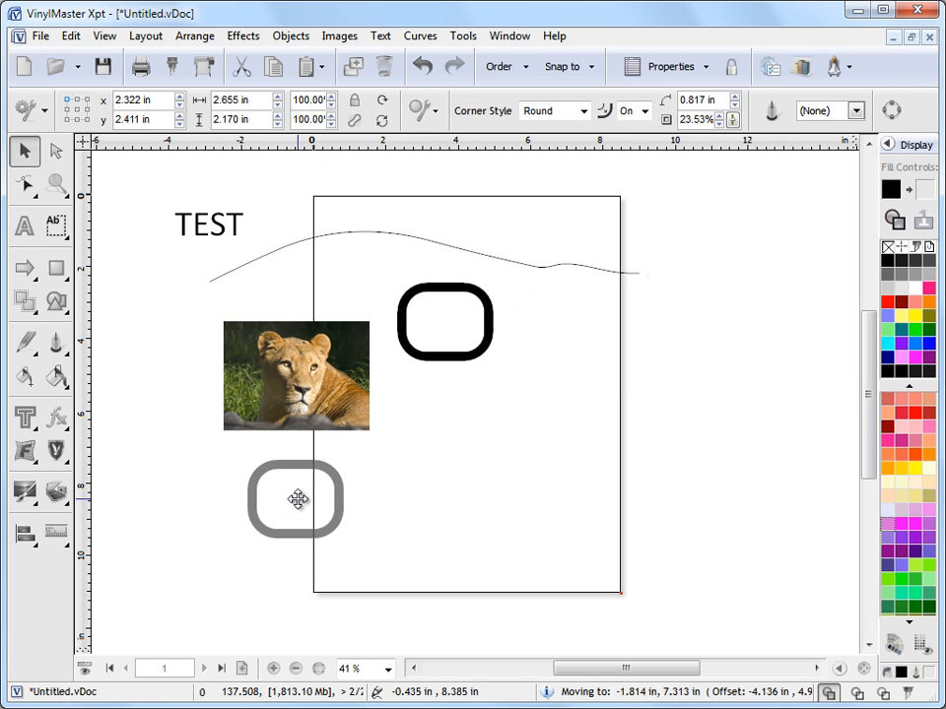
left_click(64, 271)
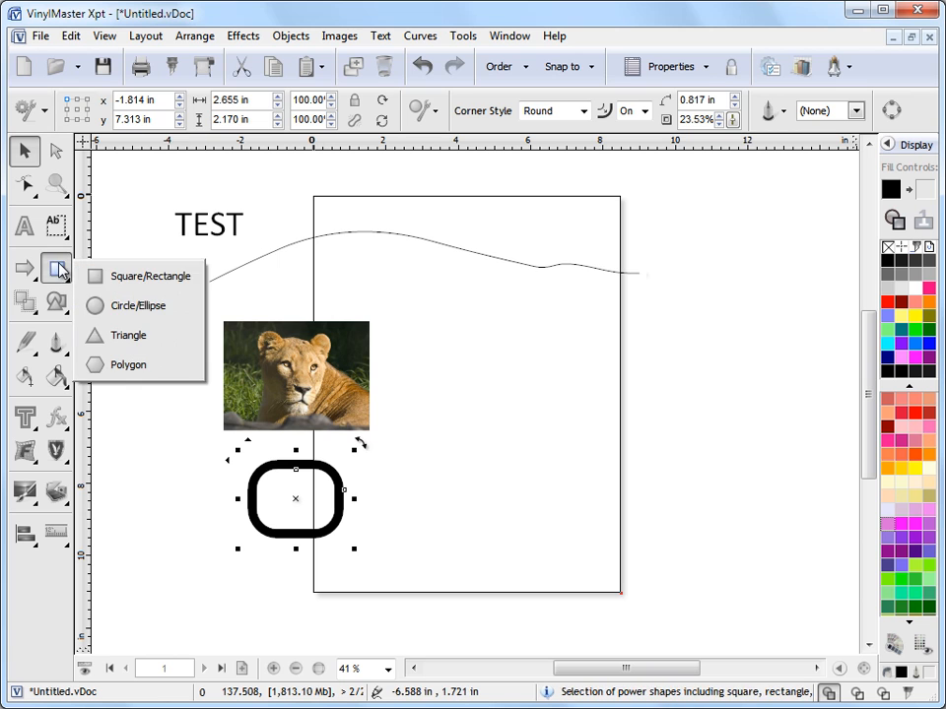
left_click(128, 309)
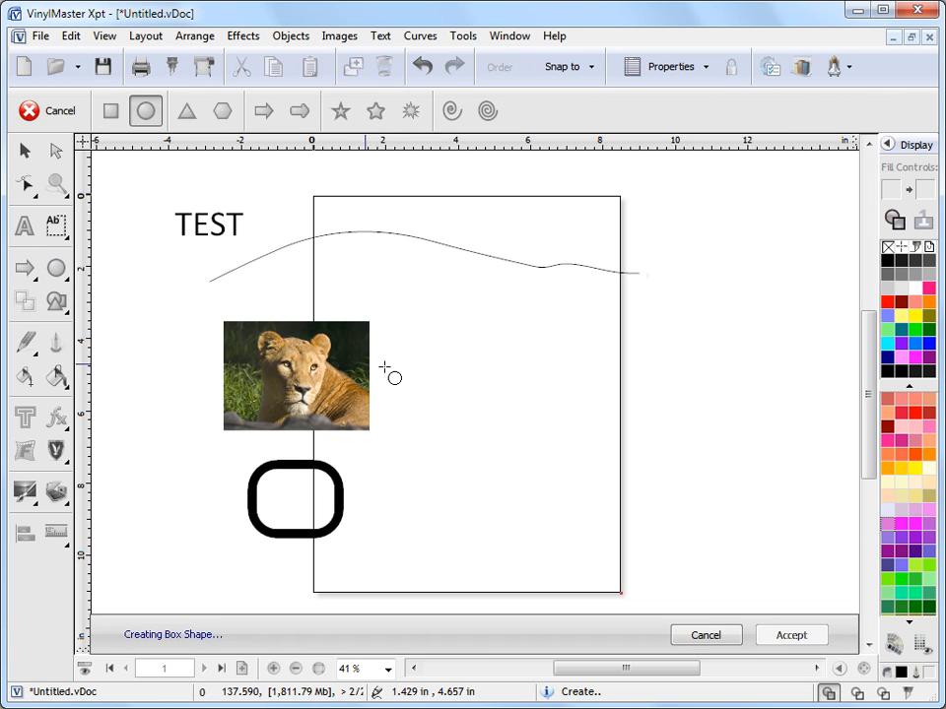
left_click_drag(460, 351, 486, 395)
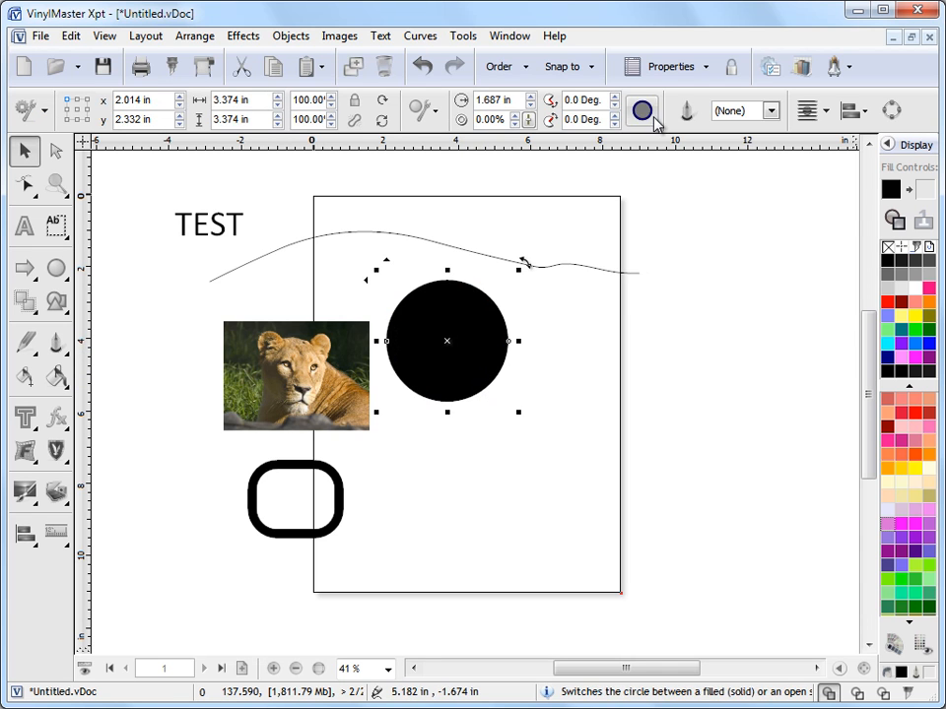
Step: Draw a block arrow about 4.647 in wide and 2.732 in high across the page's lower right edge
left_click(57, 269)
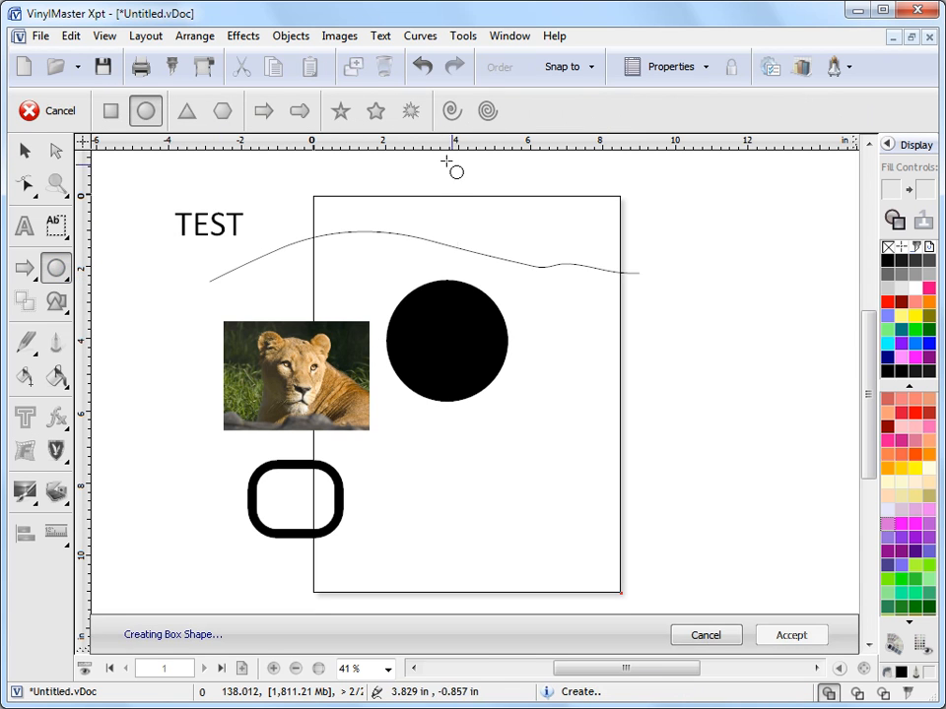
left_click(263, 111)
left_click_drag(534, 433, 712, 539)
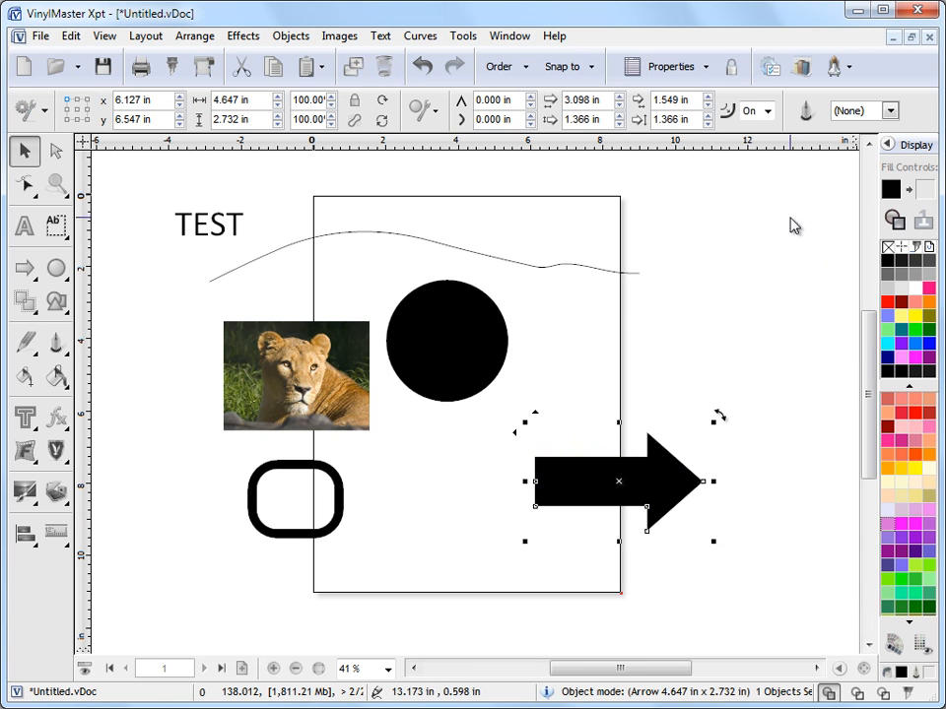
Step: Set the arrow's tip to 3.049 in wide and 2.366 in high, with a tip radius of 1.000 in
left_click(707, 116)
left_click(707, 95)
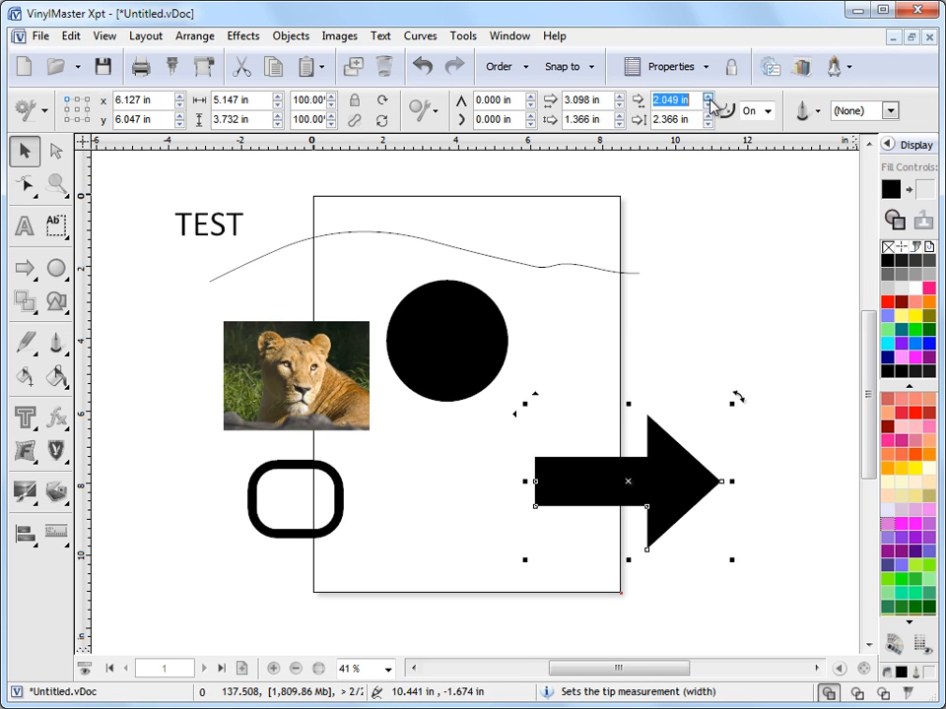
left_click(707, 95)
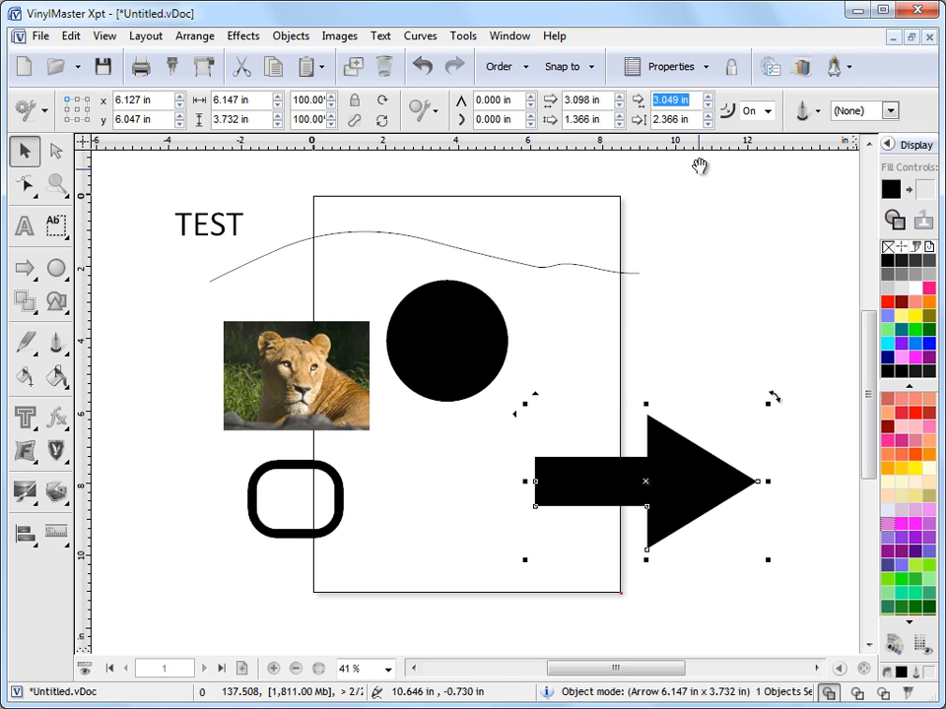
left_click(707, 105)
left_click(707, 106)
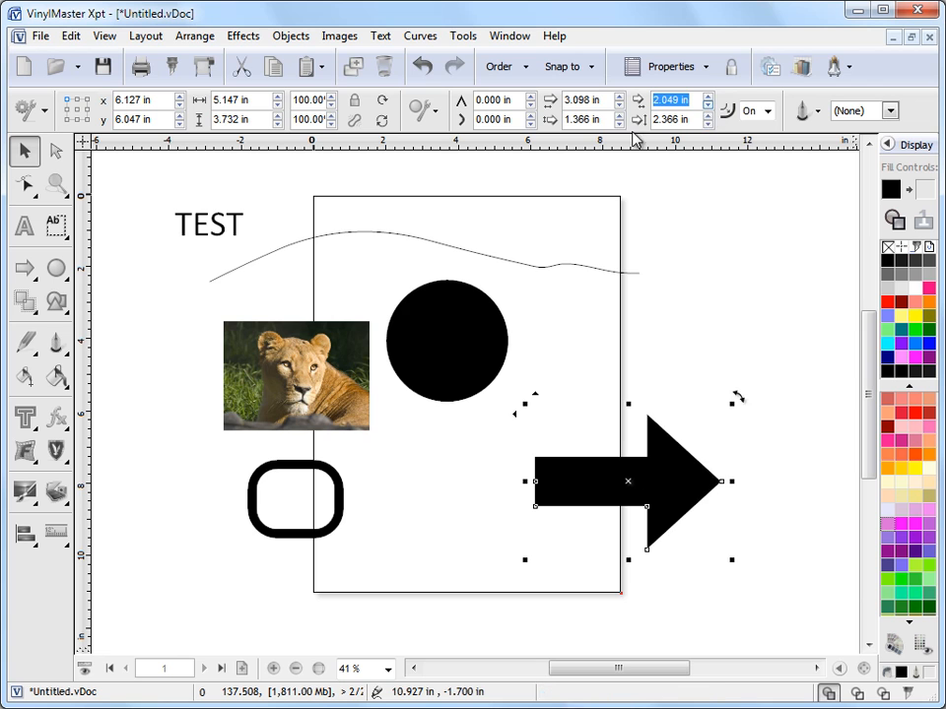
left_click(708, 96)
left_click(708, 96)
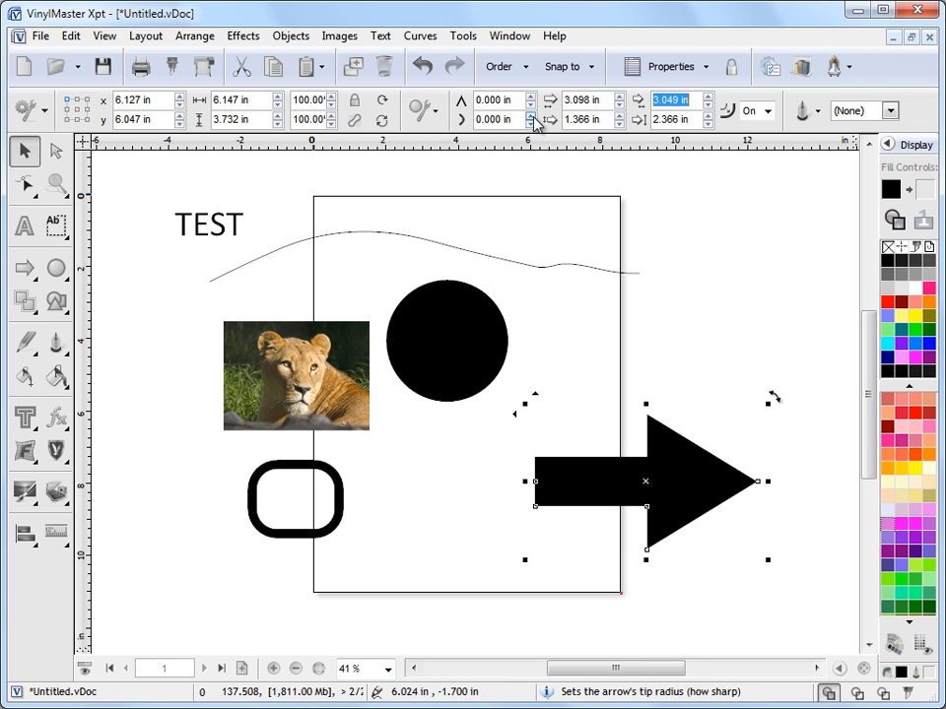
left_click(532, 115)
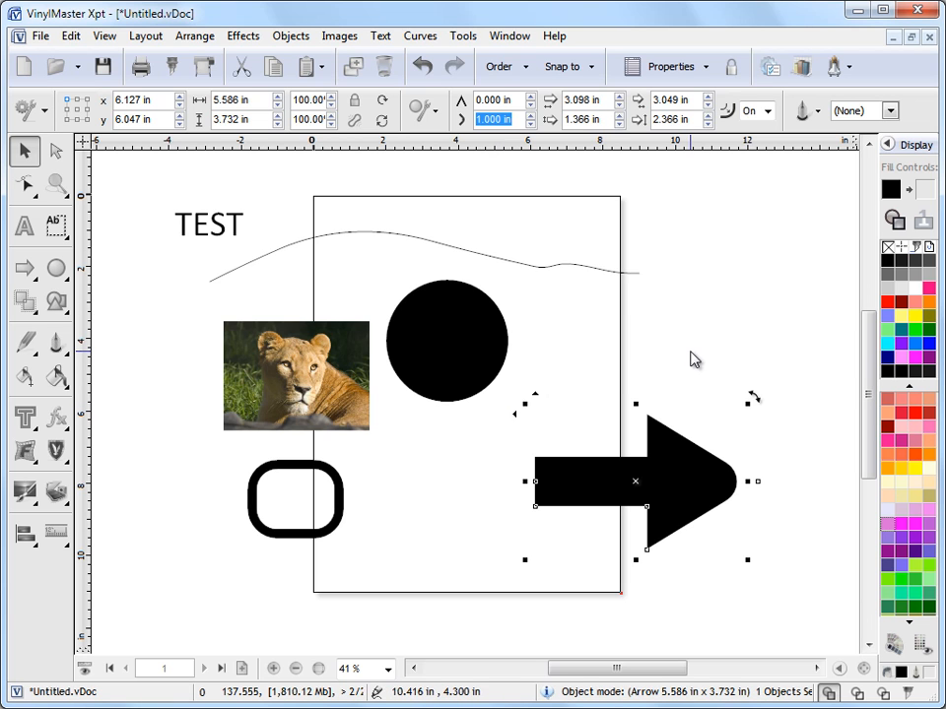
Step: Move the arrow and the lioness image further left, and shift all six objects together slightly to the right
left_click_drag(676, 472, 533, 506)
left_click_drag(337, 402, 290, 384)
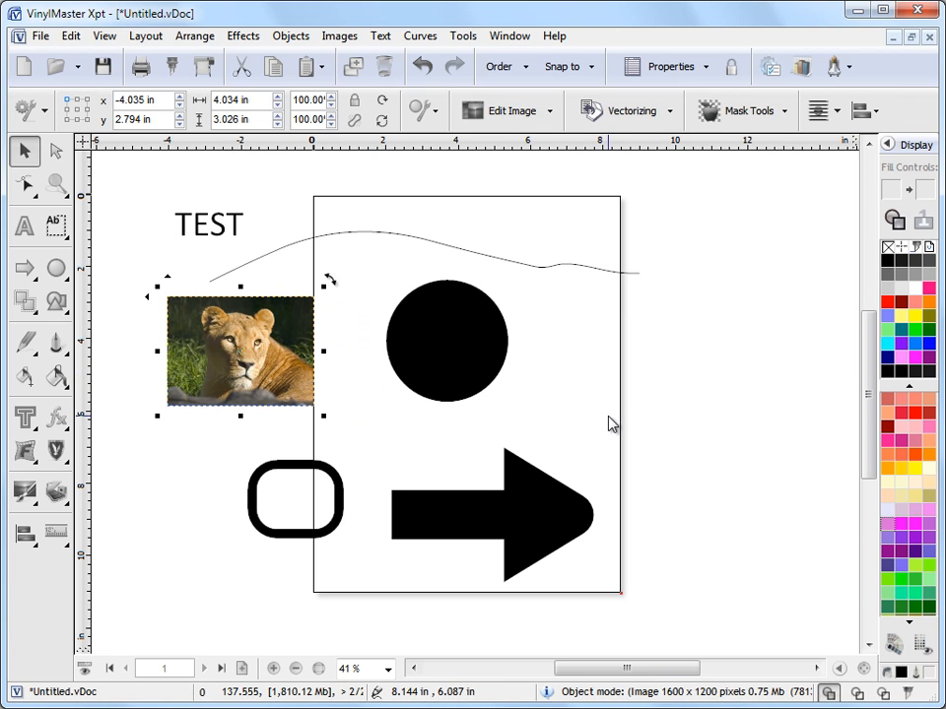
left_click_drag(142, 207, 739, 624)
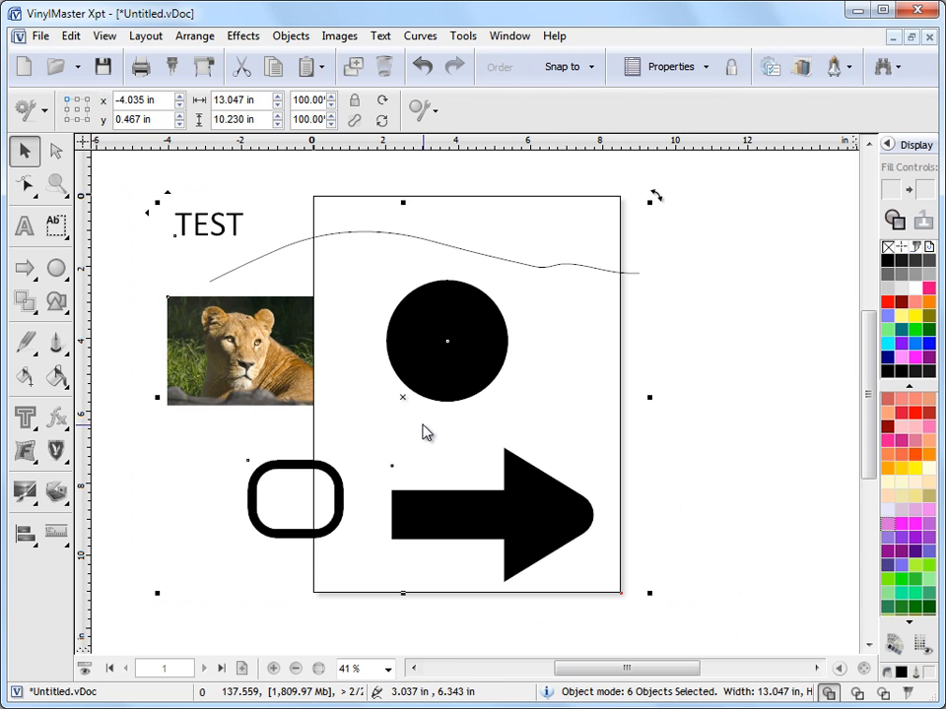
left_click_drag(401, 399, 423, 410)
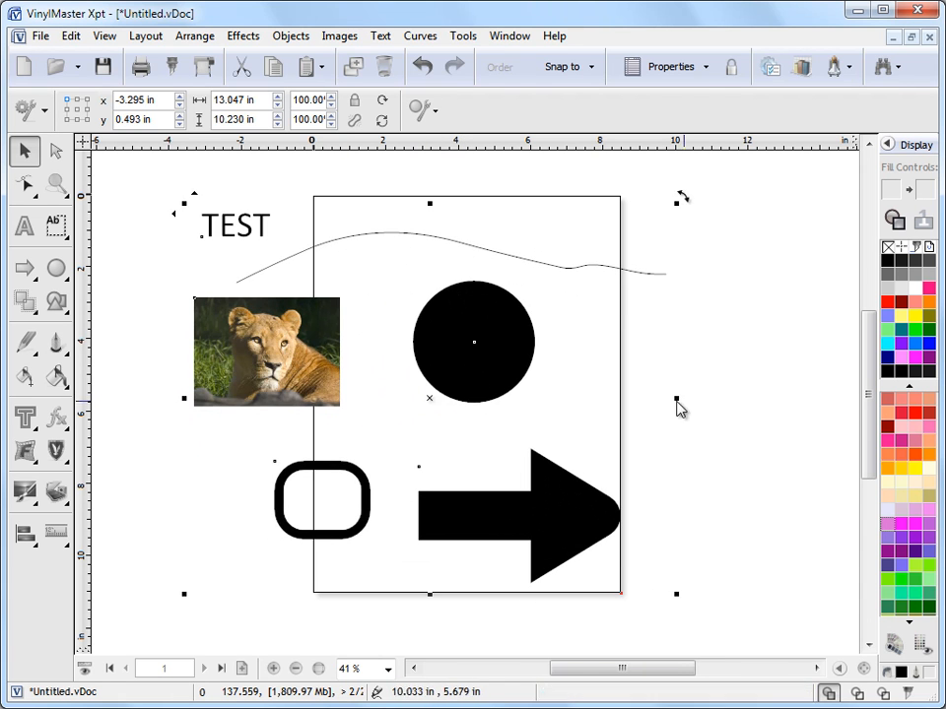
left_click(717, 404)
left_click(303, 371)
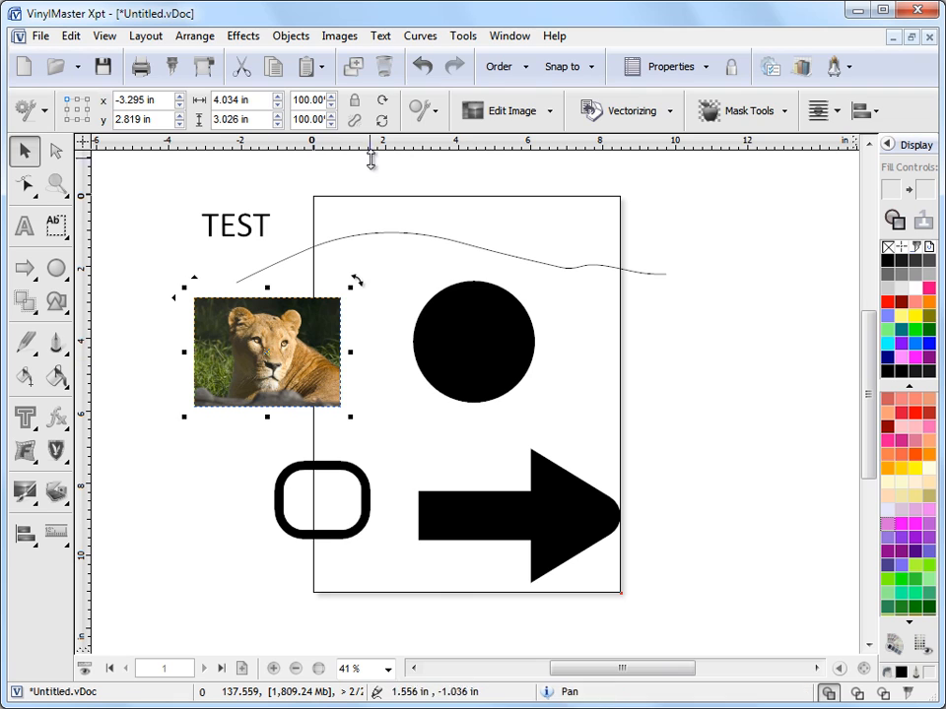
left_click(680, 367)
Step: Insert the image 05winterscene2.jpg and place it over the page
left_click(339, 36)
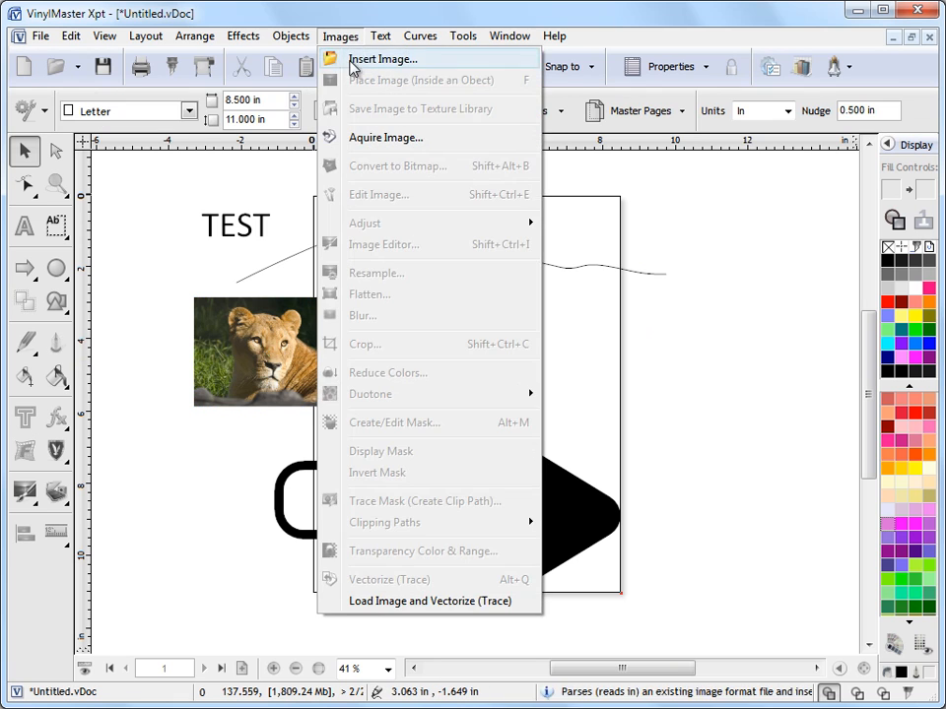
left_click(331, 60)
double_click(639, 217)
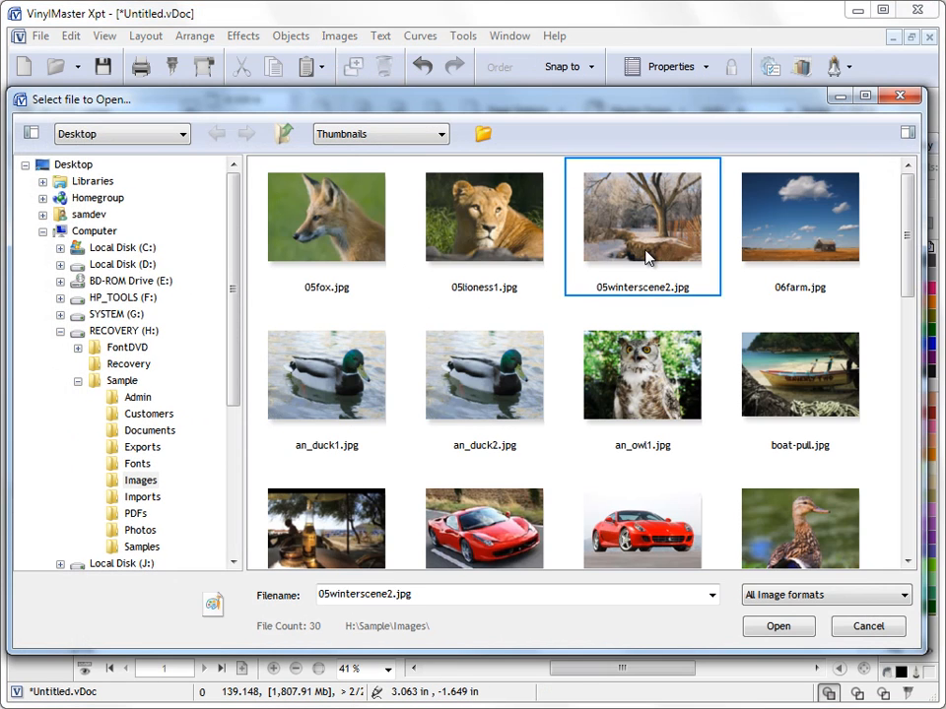
left_click(276, 212)
left_click_drag(650, 330, 512, 343)
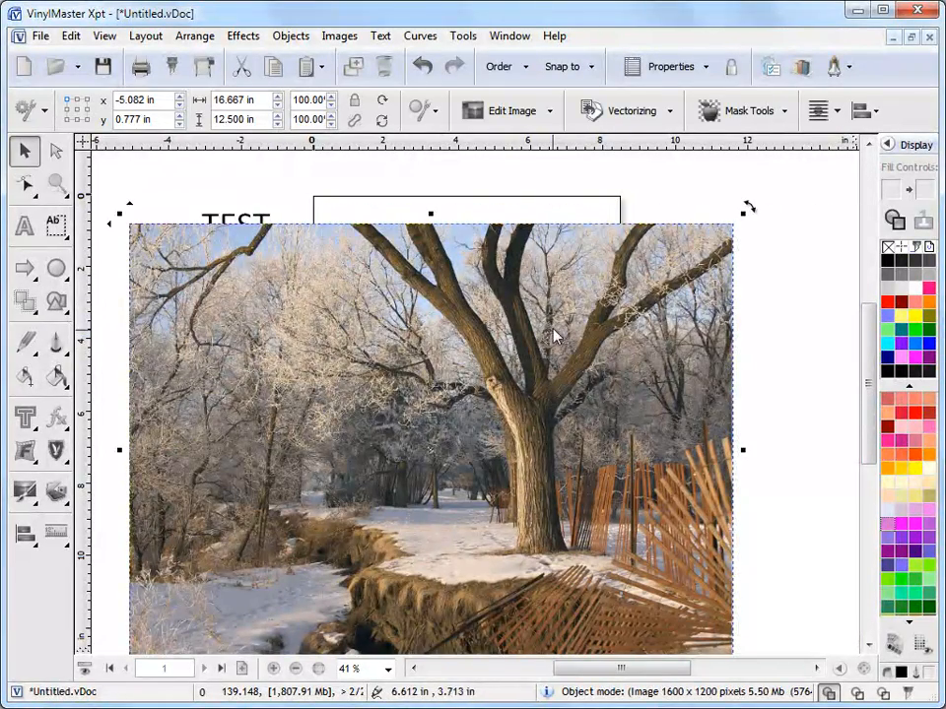
Step: Shrink the winter scene image to about 4.871 by 3.653 in and move it to the upper part of the page
left_click_drag(737, 215, 456, 431)
left_click_drag(447, 582, 618, 378)
left_click_drag(625, 469, 477, 359)
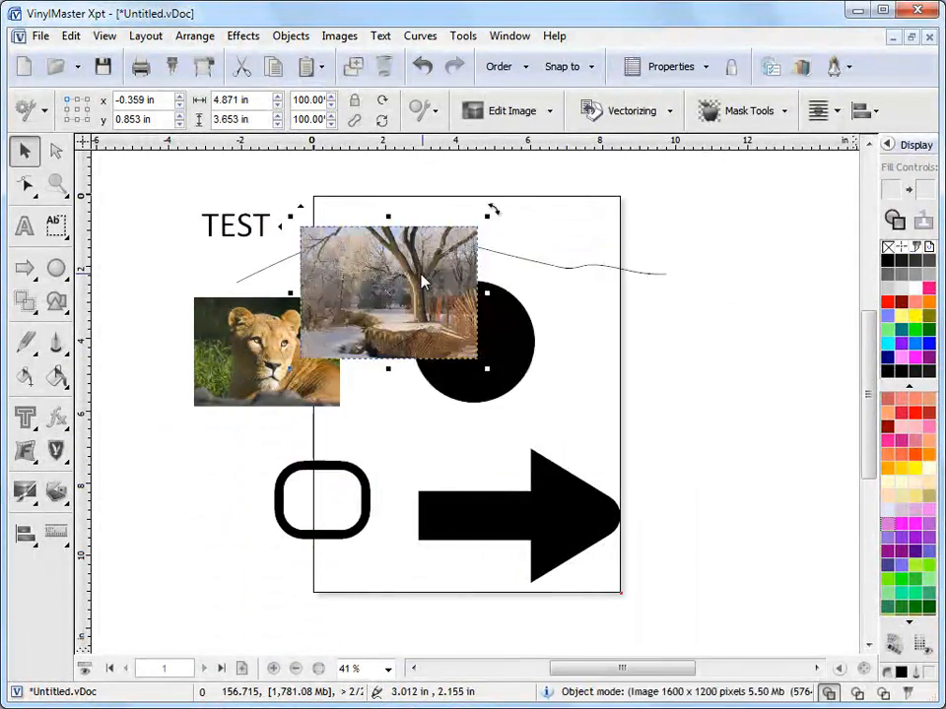
left_click_drag(420, 286, 430, 251)
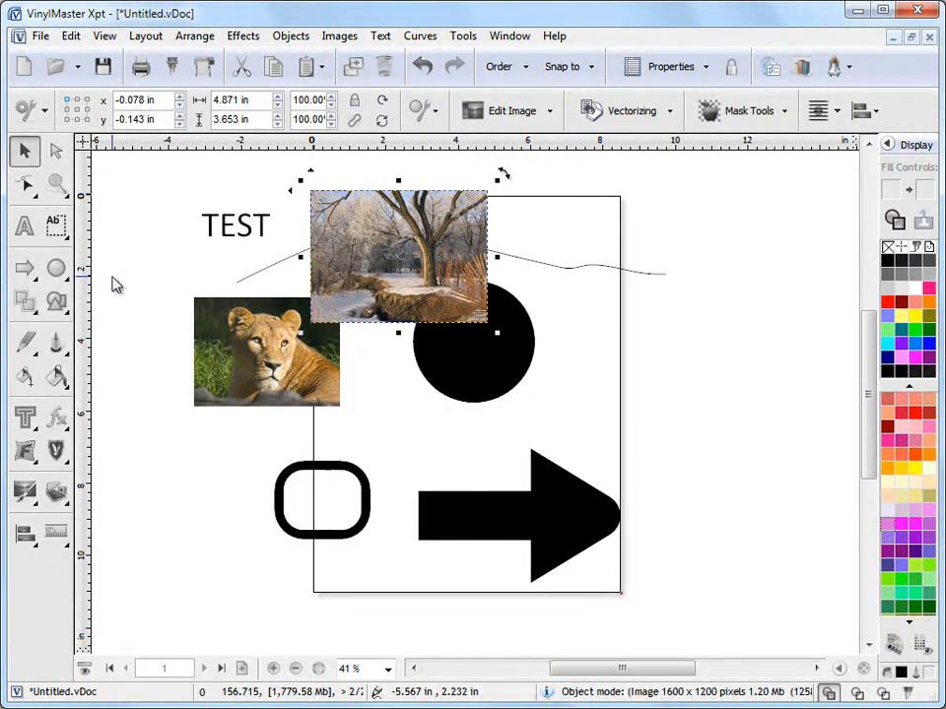
Step: Duplicate the winter scene image as a Tile Array of six columns by six rows with no extra spacing
left_click(23, 300)
mouse_move(140, 414)
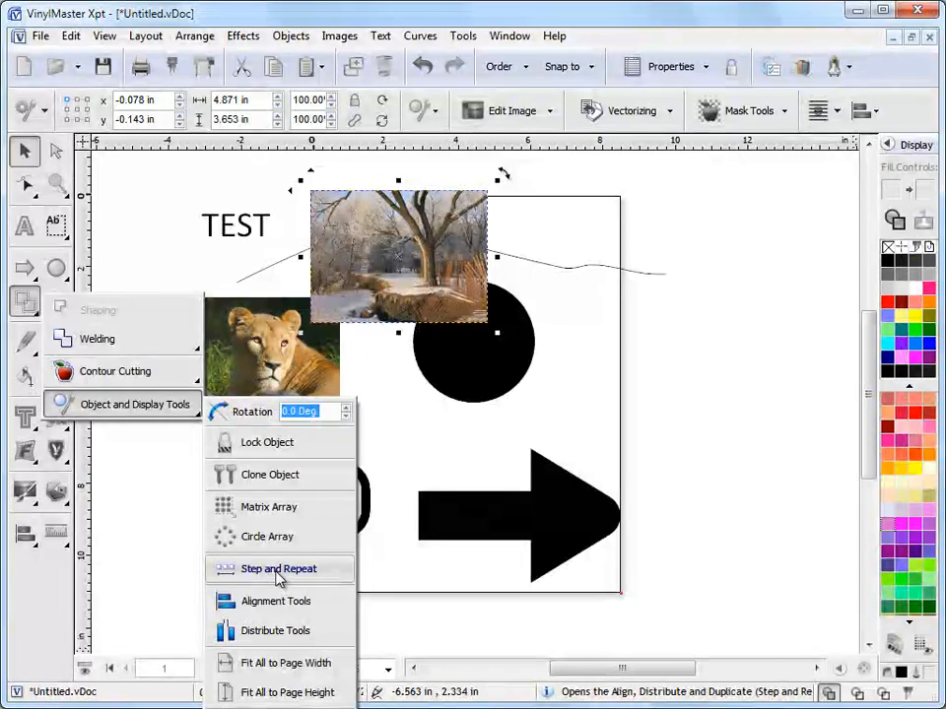
left_click(248, 571)
left_click(442, 322)
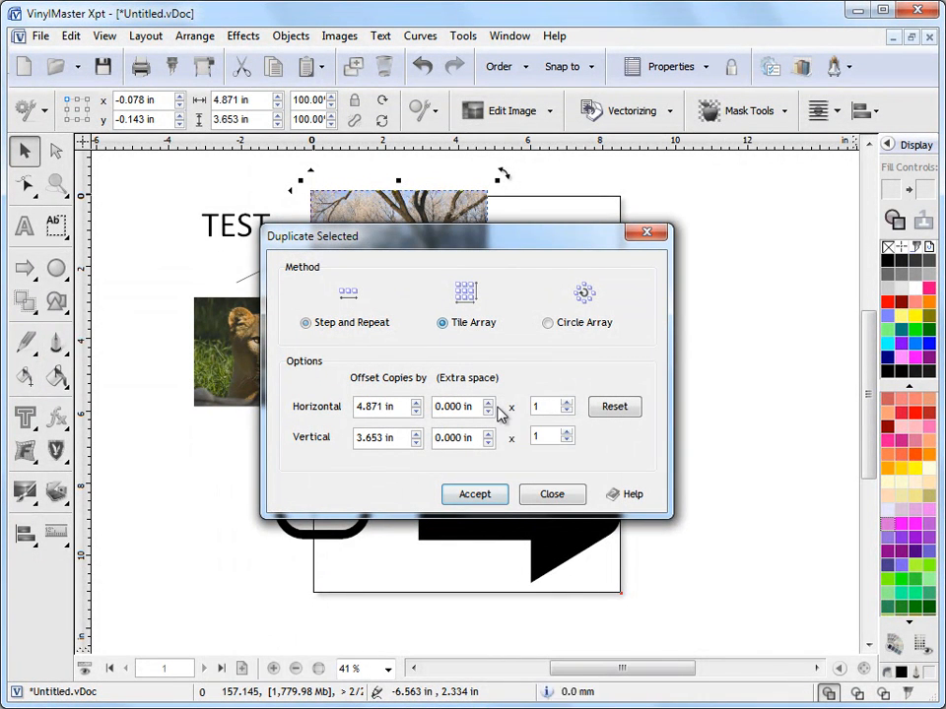
left_click(567, 433)
left_click(566, 432)
left_click(567, 433)
left_click(567, 433)
left_click(490, 498)
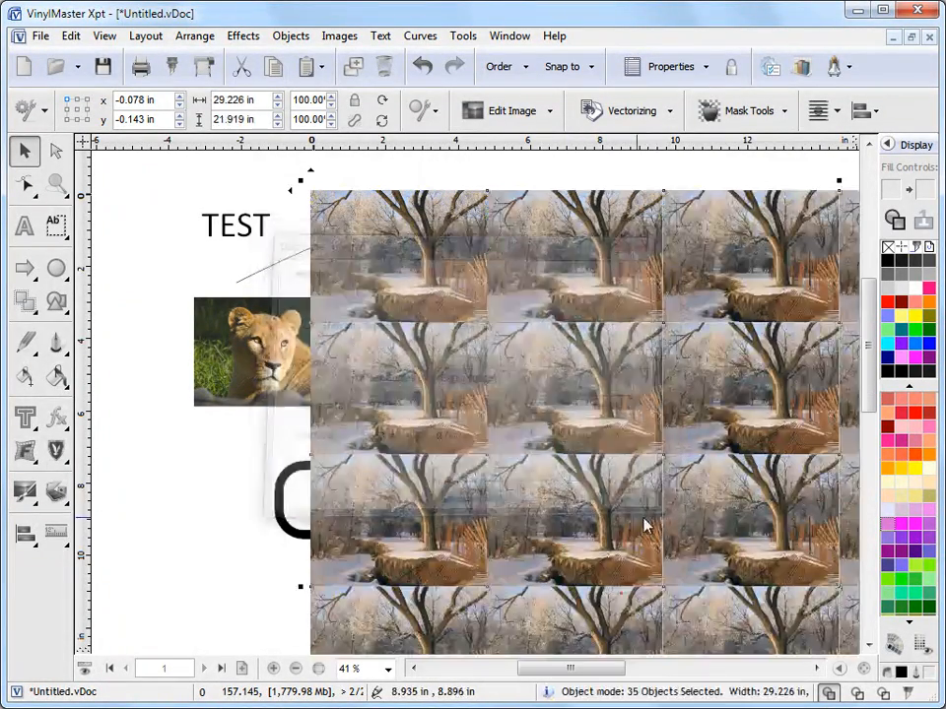
Step: Move the selected winter scene copies away from the original, to the lower left of the page
left_click_drag(671, 500, 578, 521)
left_click_drag(493, 505, 473, 474)
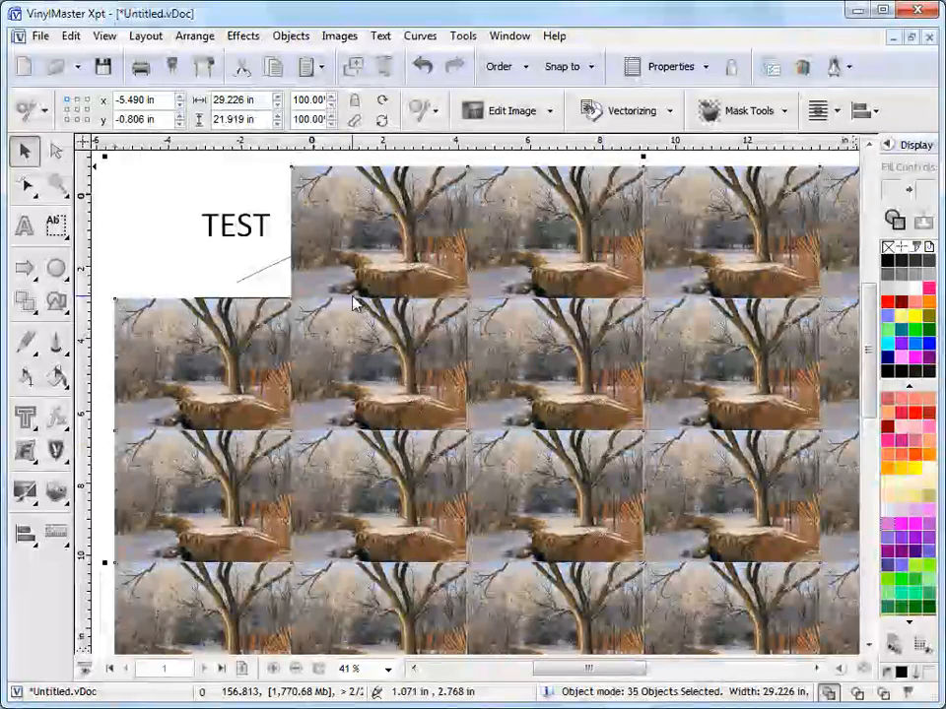
left_click_drag(353, 287, 667, 396)
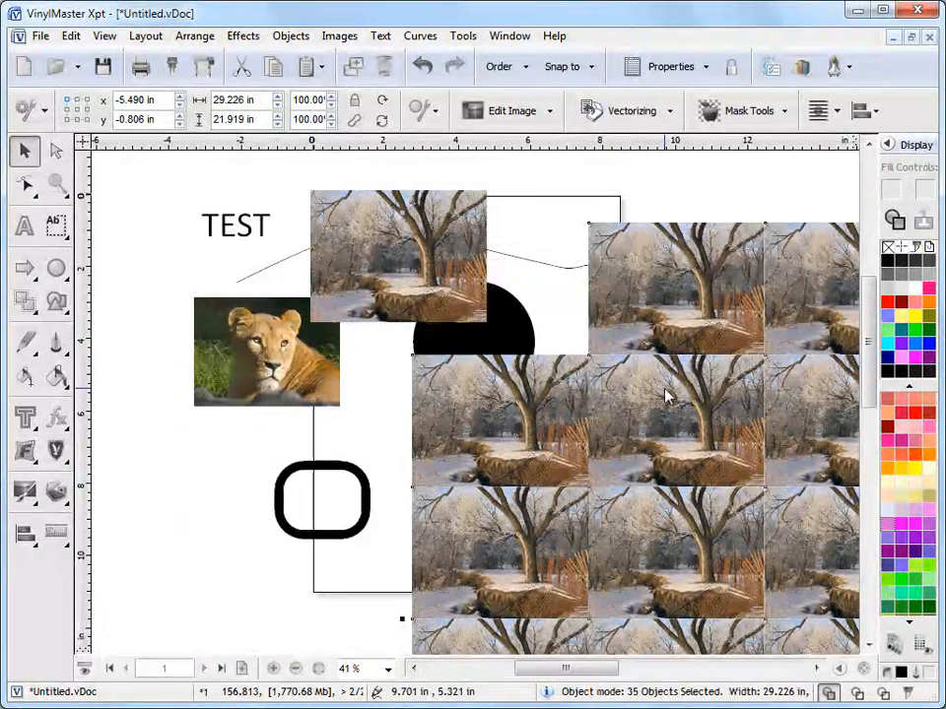
left_click_drag(719, 317, 731, 475)
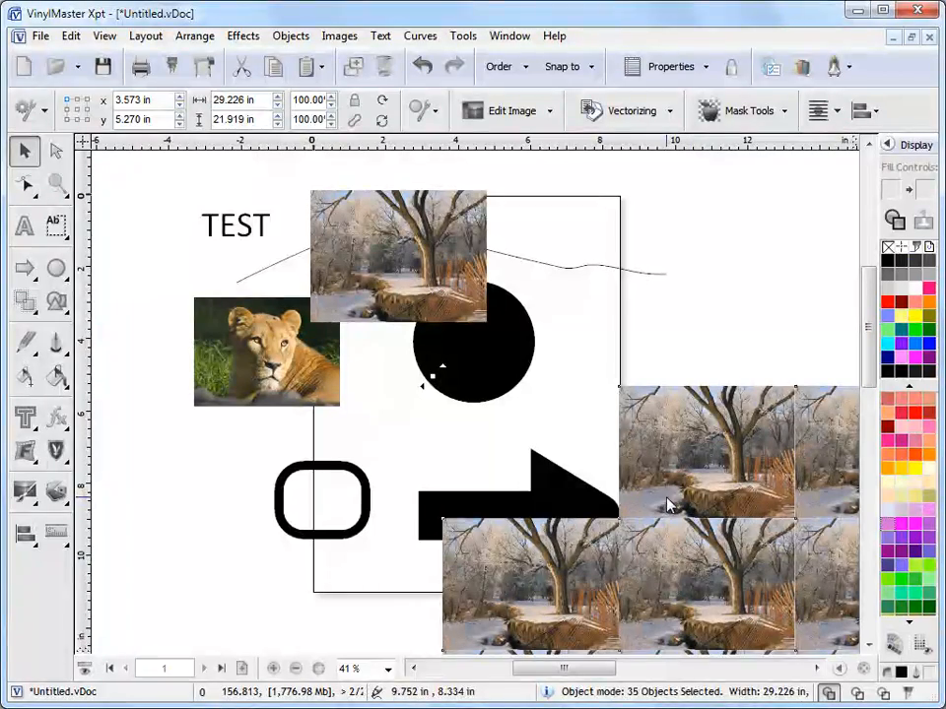
left_click_drag(722, 495, 410, 426)
left_click_drag(729, 460, 405, 459)
left_click_drag(484, 422, 351, 449)
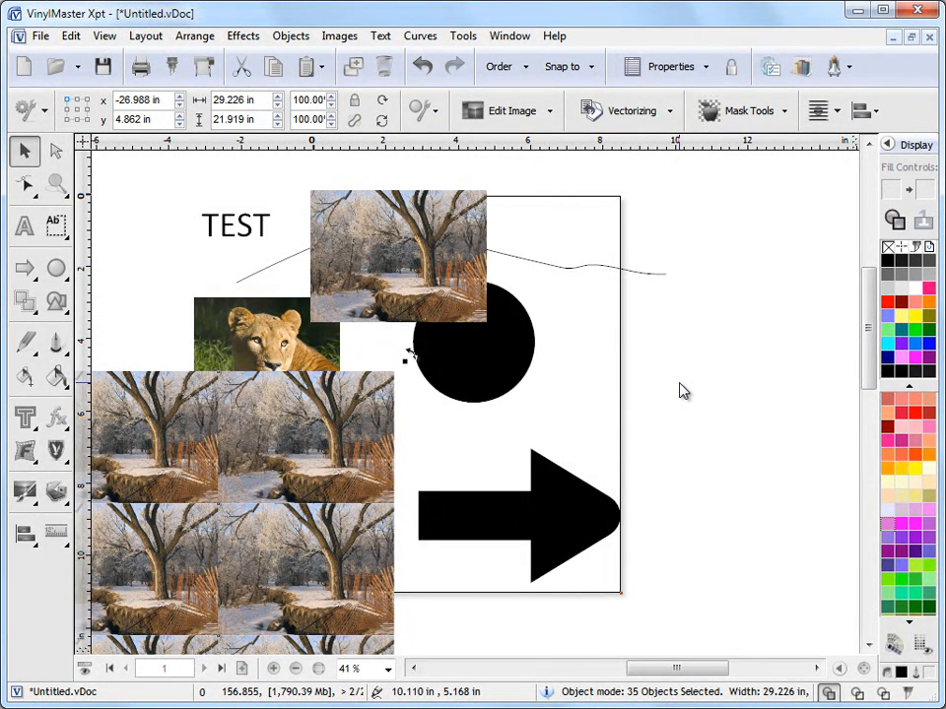
Step: Move the original winter scene image across the page's right edge and nudge the circle slightly up and left
left_click(679, 390)
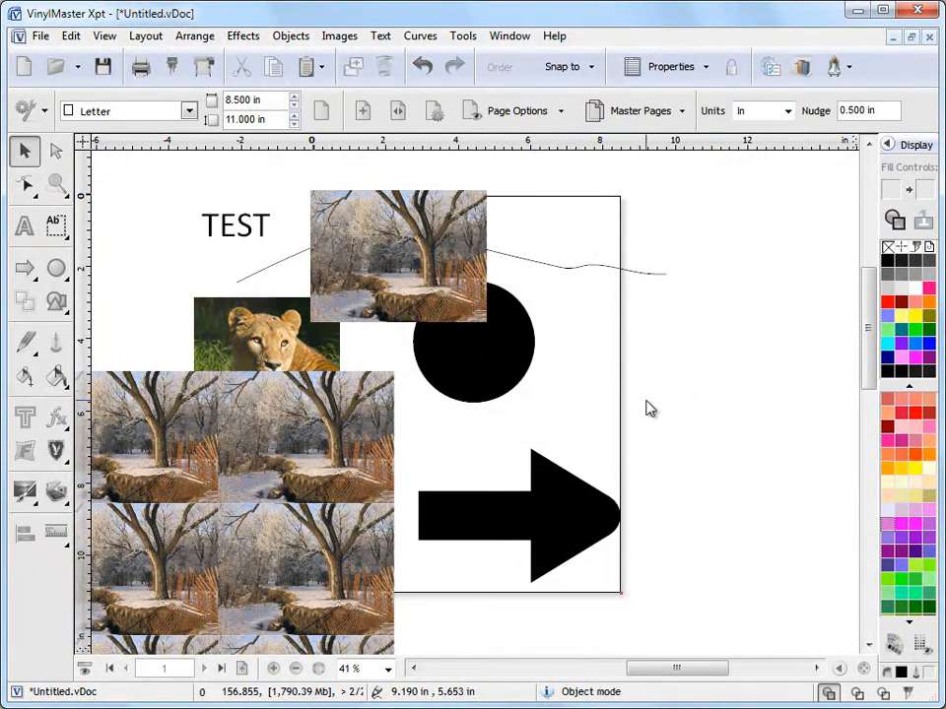
left_click_drag(441, 276, 544, 261)
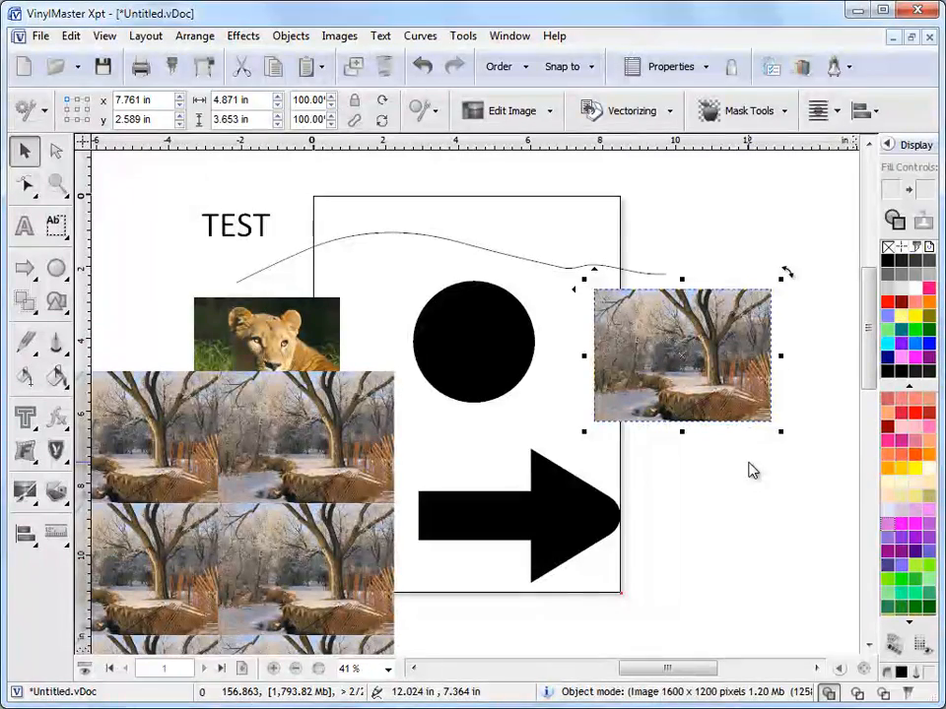
mouse_move(501, 371)
left_mouse_down()
mouse_move(553, 410)
mouse_move(494, 362)
left_mouse_up()
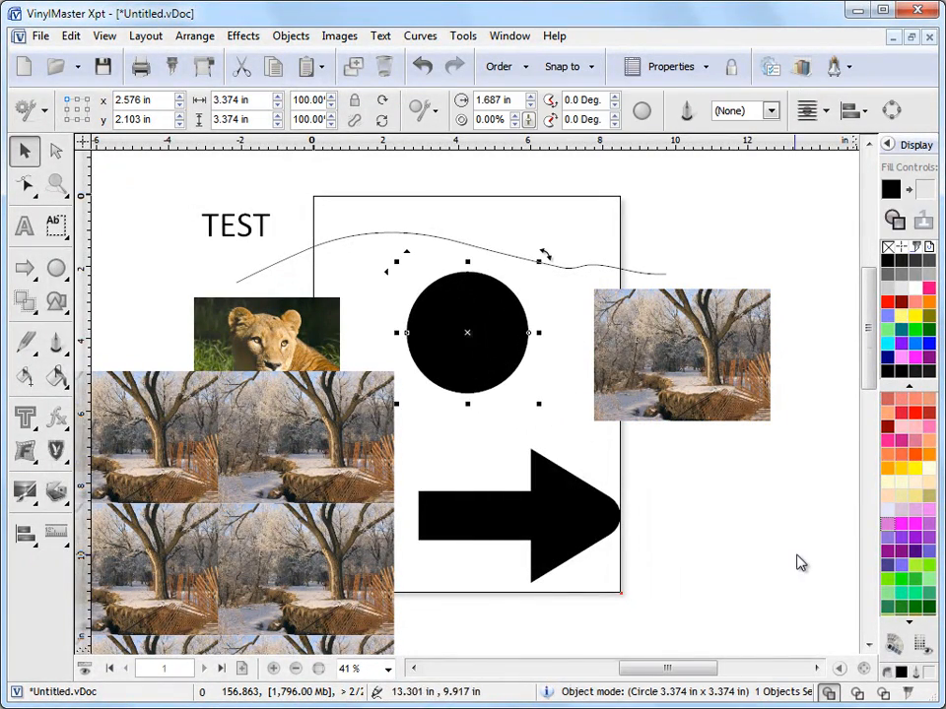
Step: Select the tiled copies with the lioness, rounded rectangle, circle and arrow, and shift them together slightly right and up
scroll(758, 548, "down", 9)
left_click_drag(238, 368, 502, 572)
left_click_drag(405, 495, 434, 419)
scroll(660, 482, "up", 5)
left_click_drag(657, 487, 559, 453)
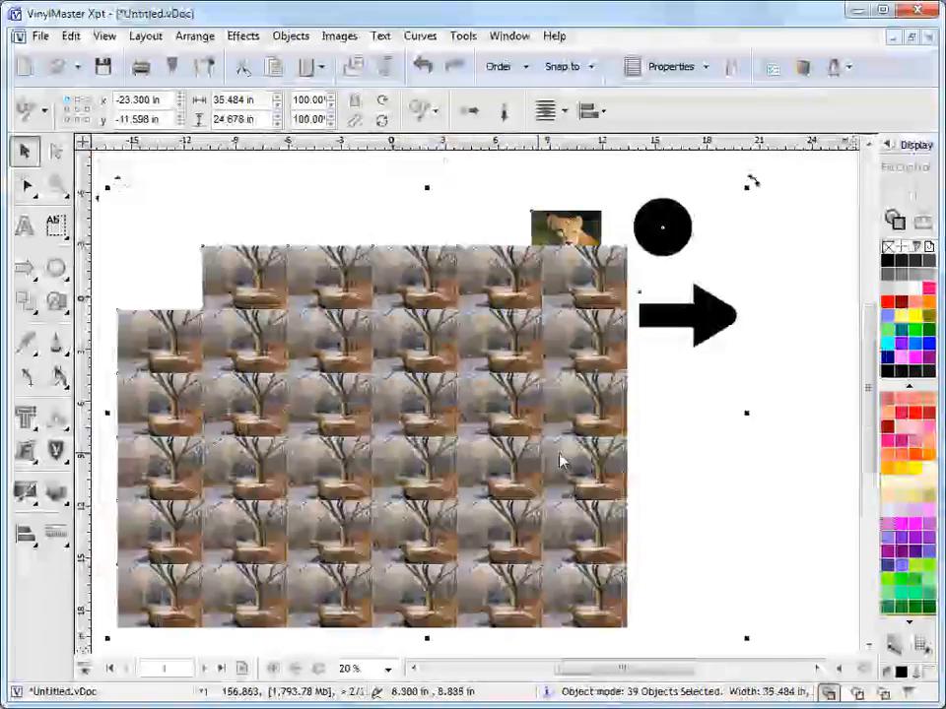
scroll(712, 476, "up", 4)
left_click_drag(502, 483, 441, 532)
left_click_drag(728, 243, 411, 425)
left_click_drag(485, 438, 287, 448)
left_click(754, 523)
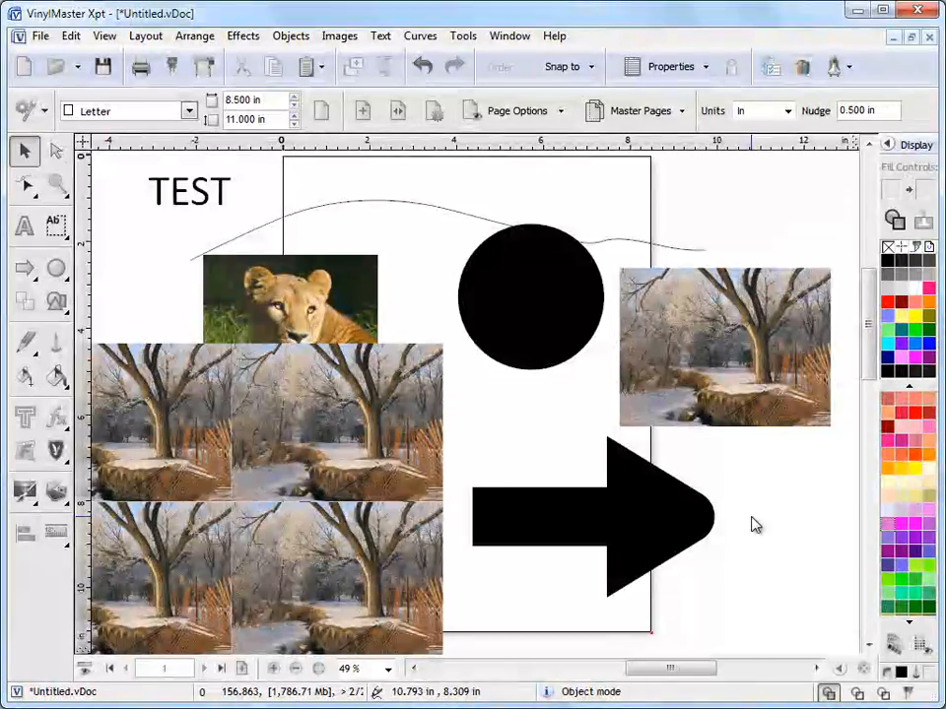
Step: Delete all the tiled winter scene copies and the rounded rectangle beneath them, and fit the remaining objects in view
left_click(864, 670)
left_click_drag(119, 232, 665, 612)
key("Delete")
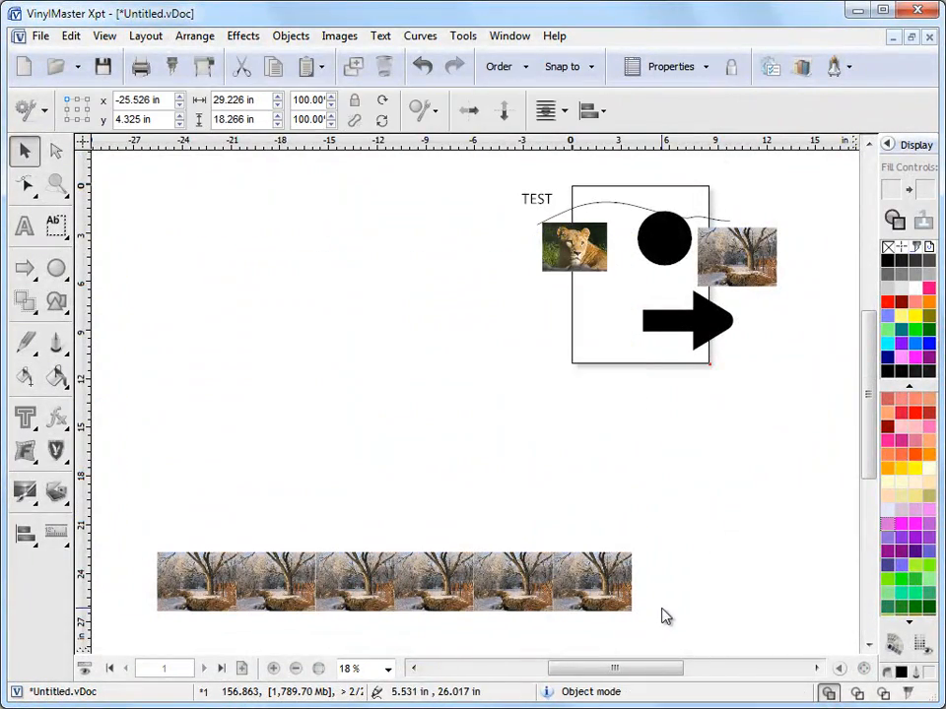
left_click_drag(136, 521, 625, 620)
key("Delete")
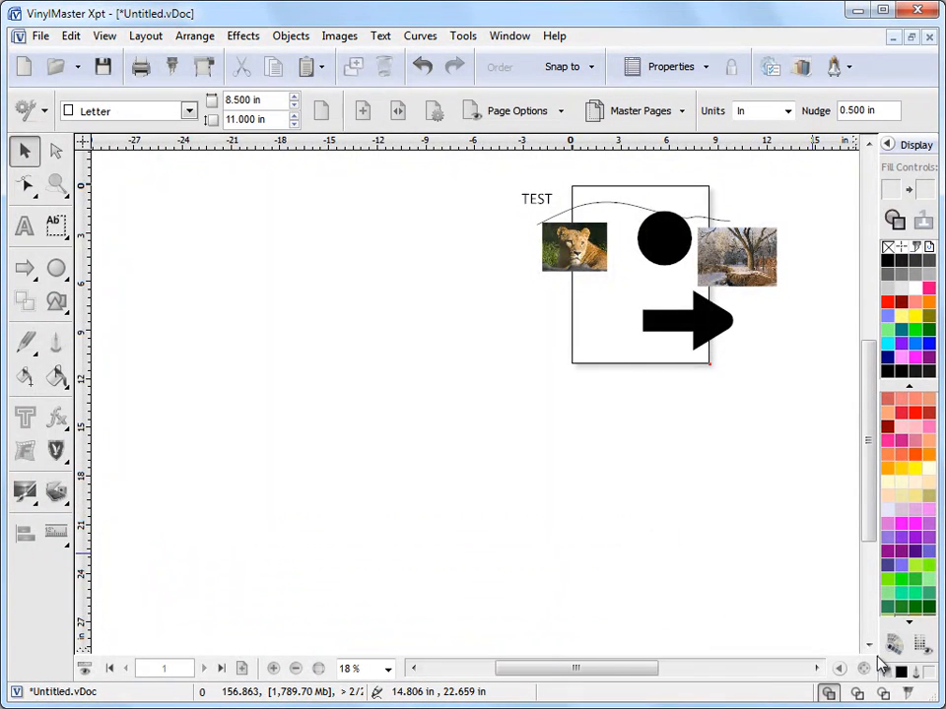
left_click(865, 670)
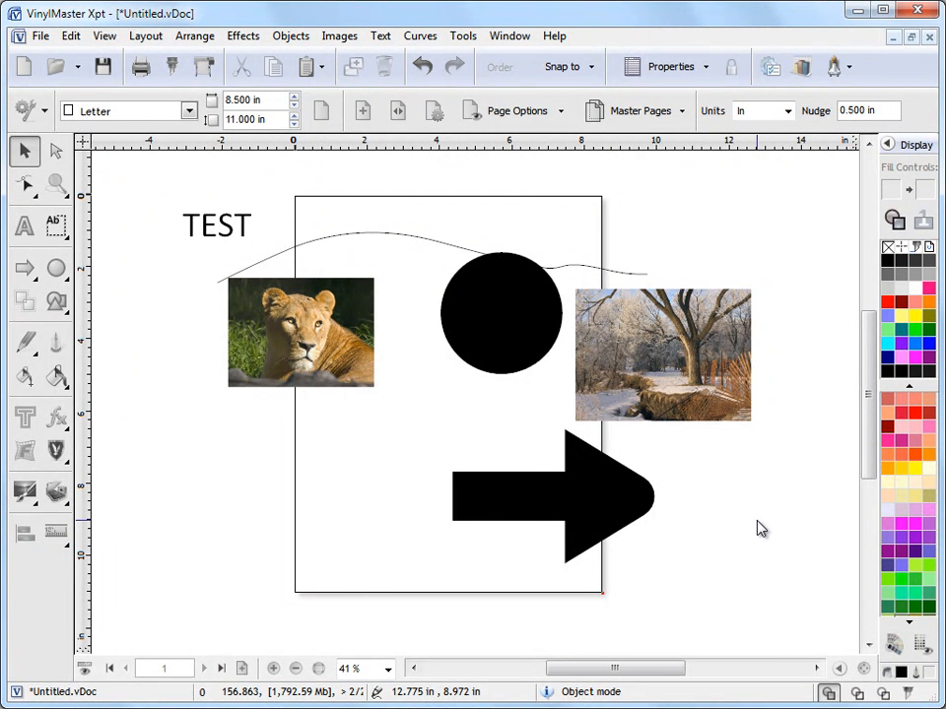
Step: Move the lioness image slightly down and to the right, keeping it across the page's left edge
left_click_drag(331, 382, 347, 421)
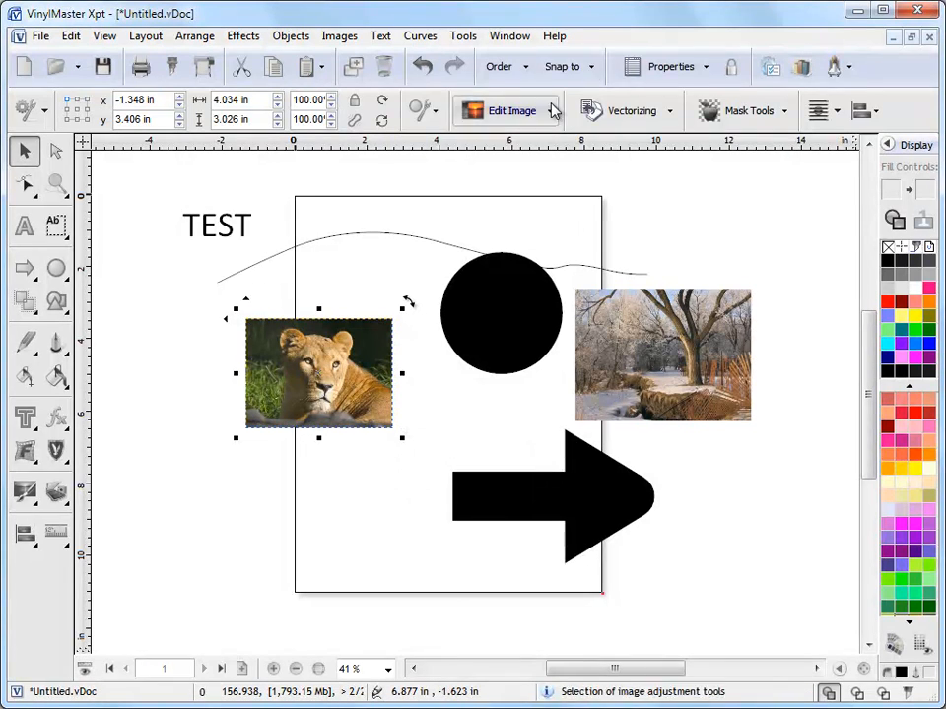
Step: Review the curve, image, effect, layout and editing commands available while the lioness image is selected
left_click(554, 36)
mouse_move(521, 42)
mouse_move(467, 41)
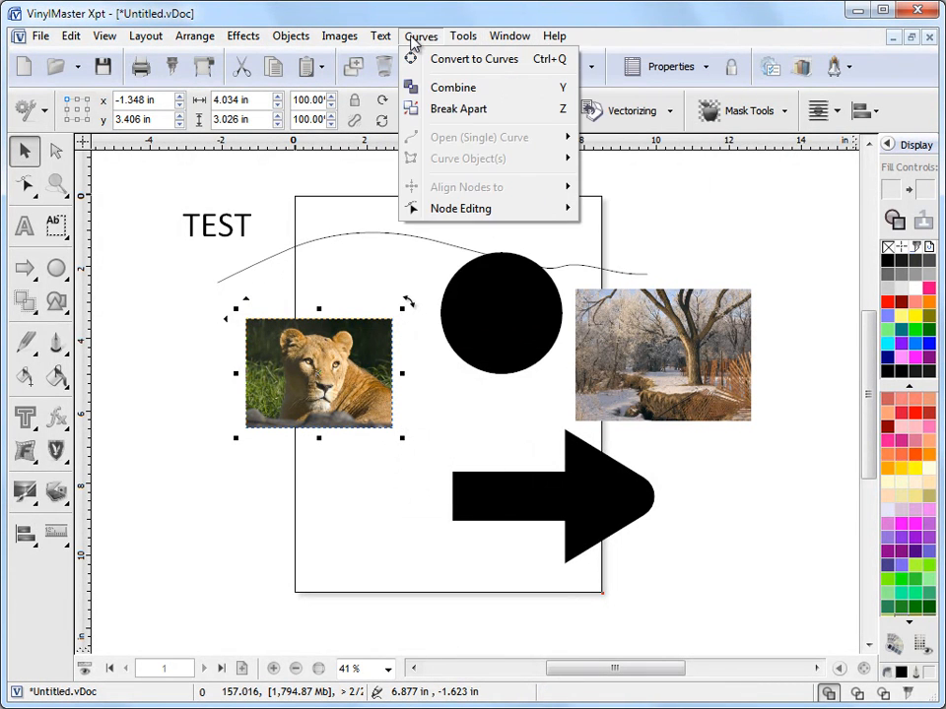
mouse_move(379, 39)
mouse_move(345, 39)
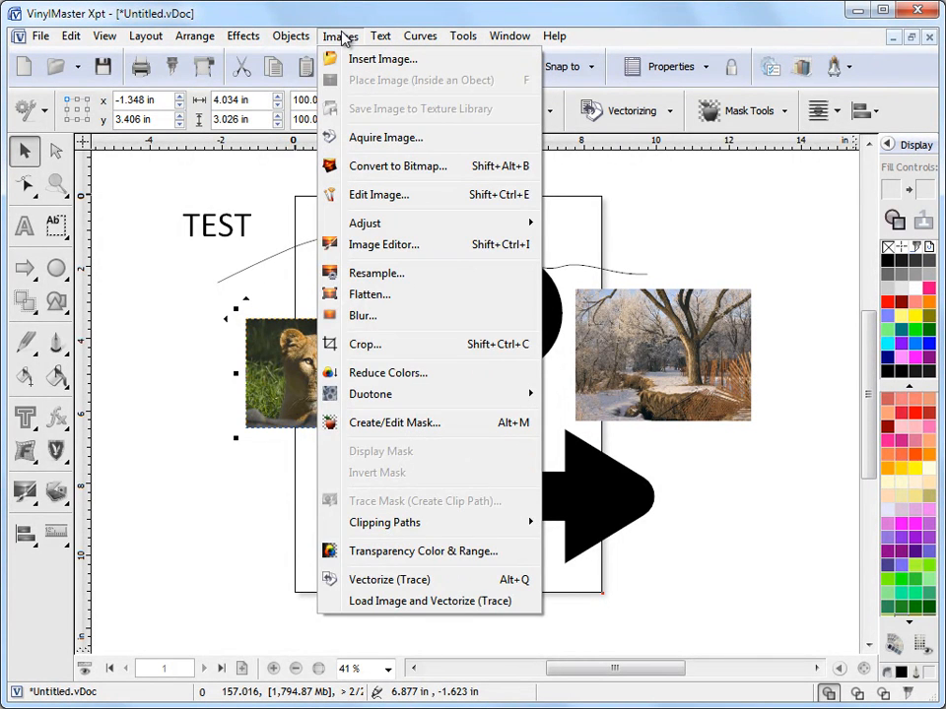
mouse_move(302, 38)
mouse_move(263, 38)
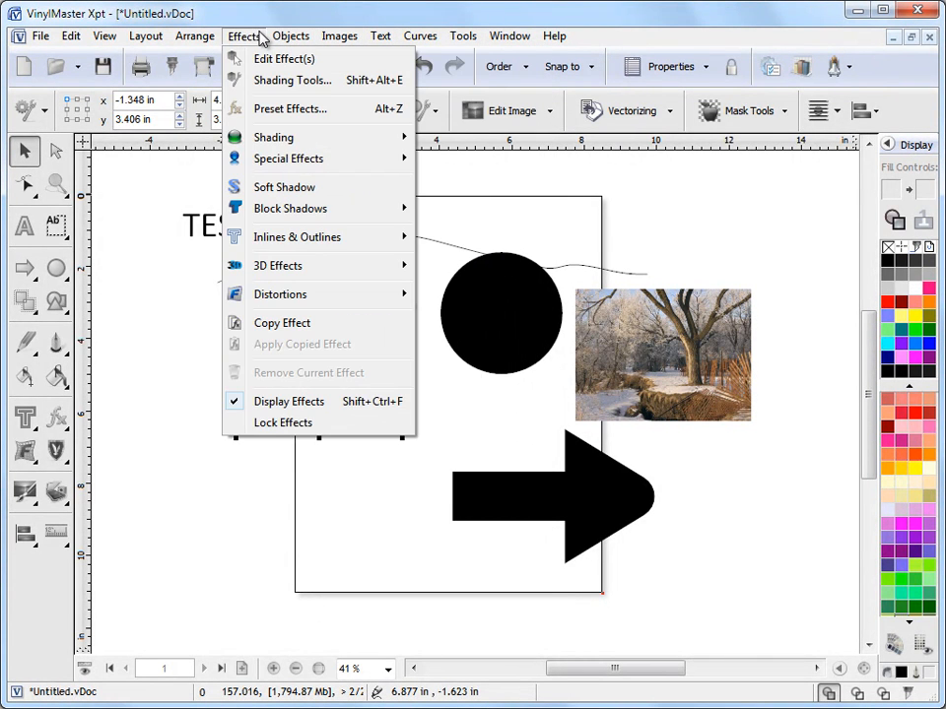
mouse_move(161, 37)
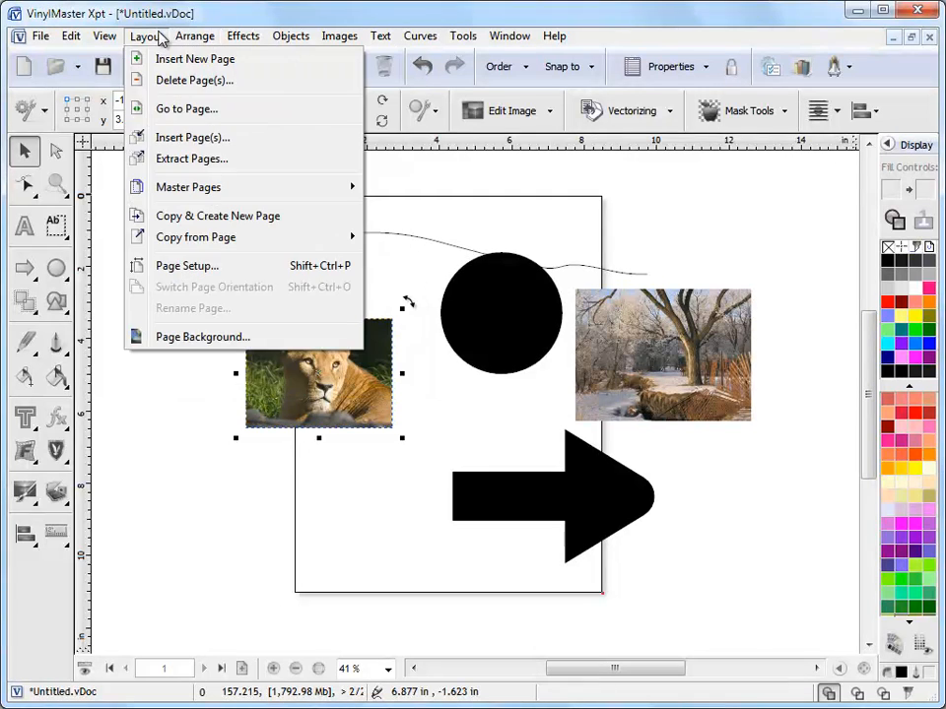
mouse_move(110, 37)
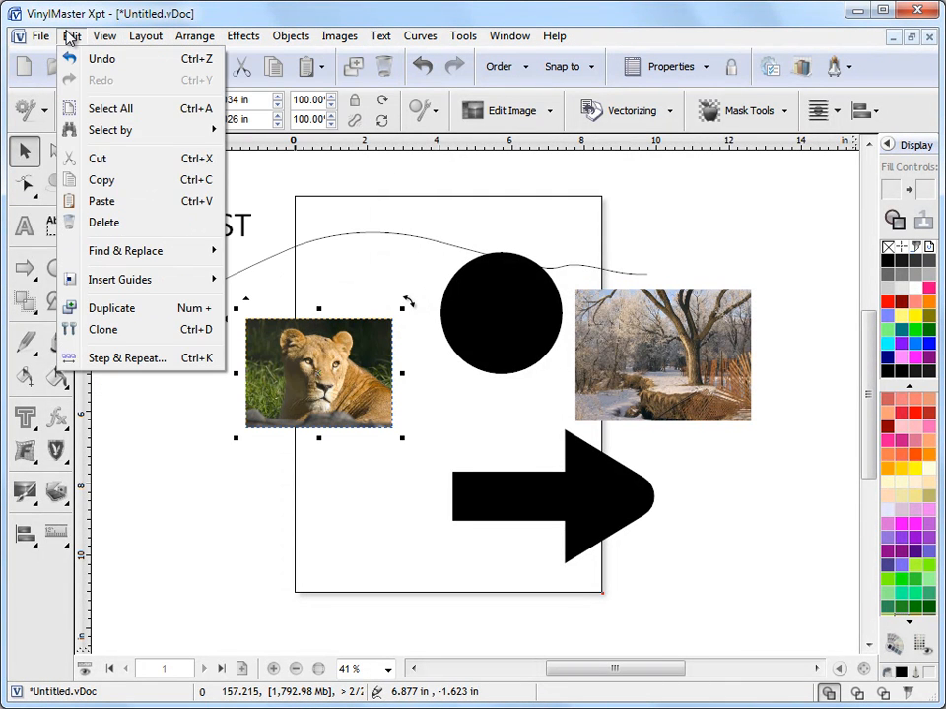
mouse_move(46, 37)
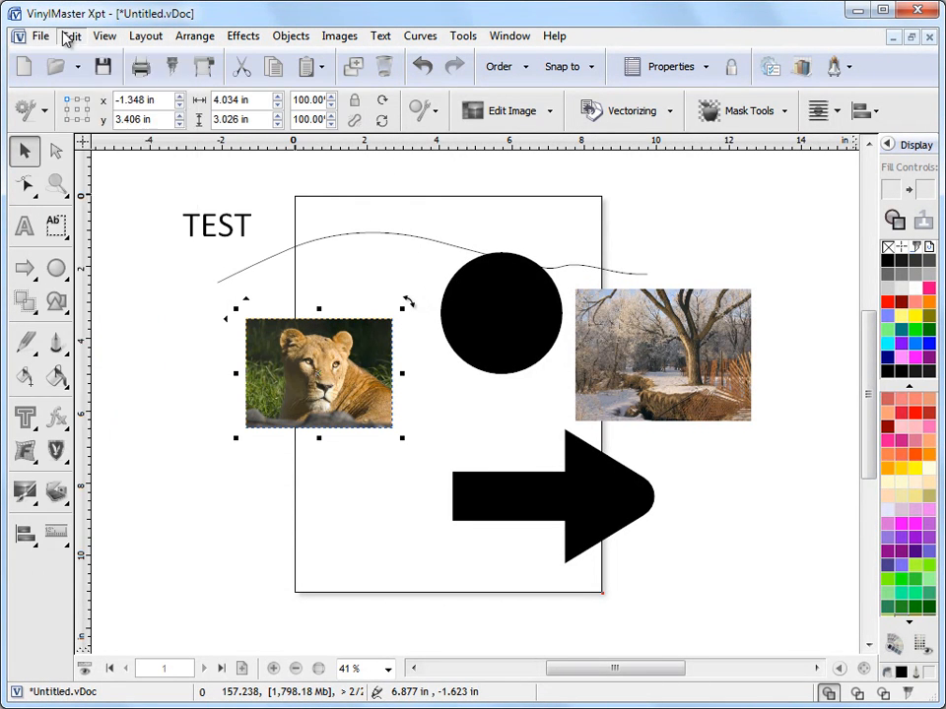
mouse_move(598, 33)
left_click(557, 37)
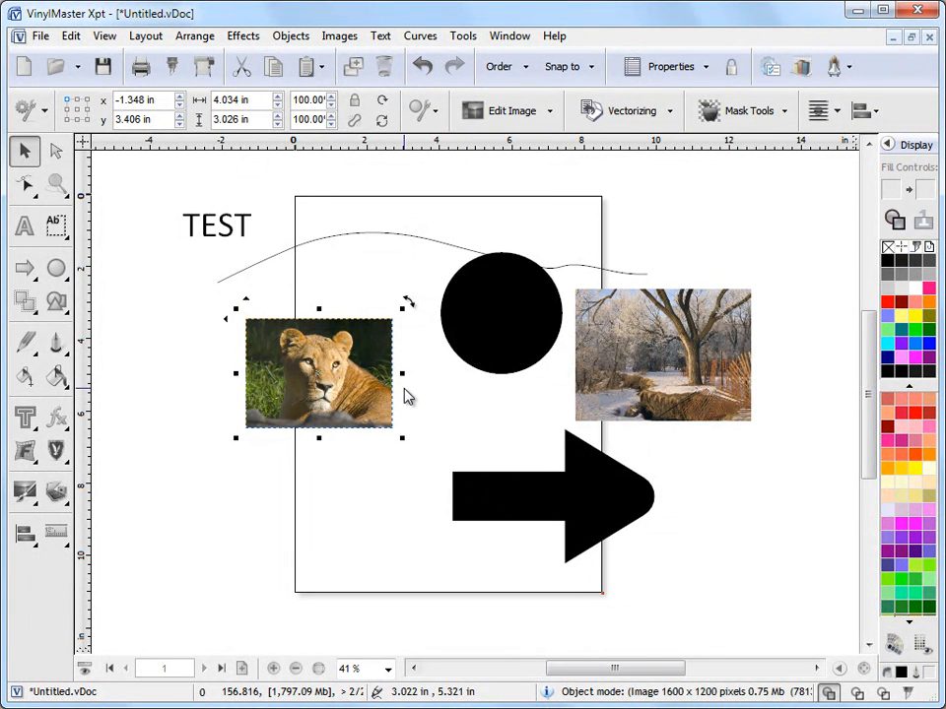
Step: Move the winter scene image below the lioness at the page's lower left, and display the Help Tools beside the drawing
left_click_drag(706, 397, 303, 564)
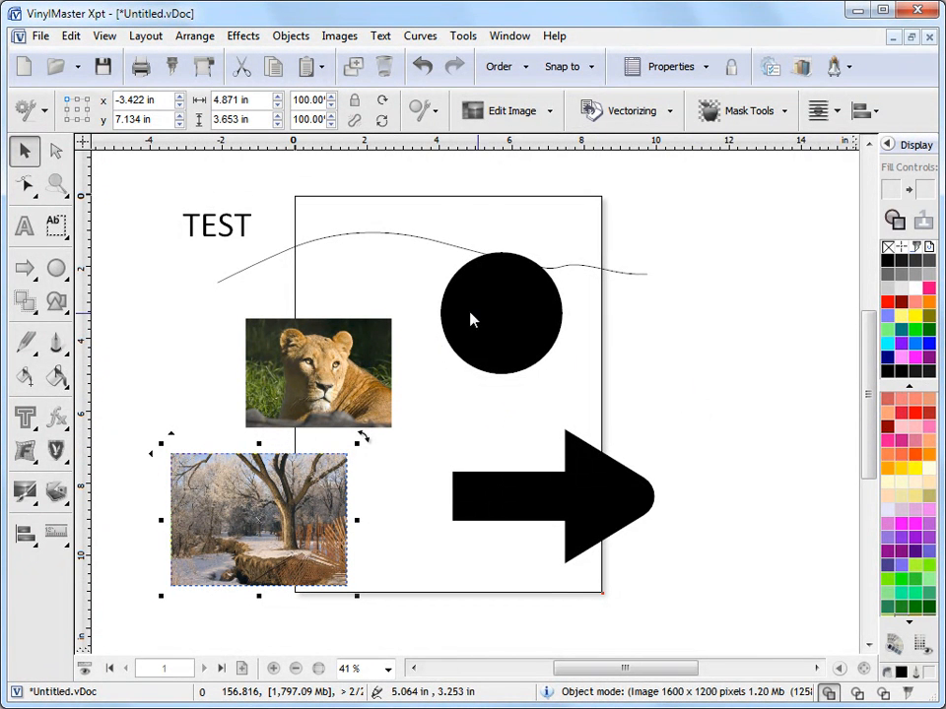
left_click(887, 145)
left_click(681, 191)
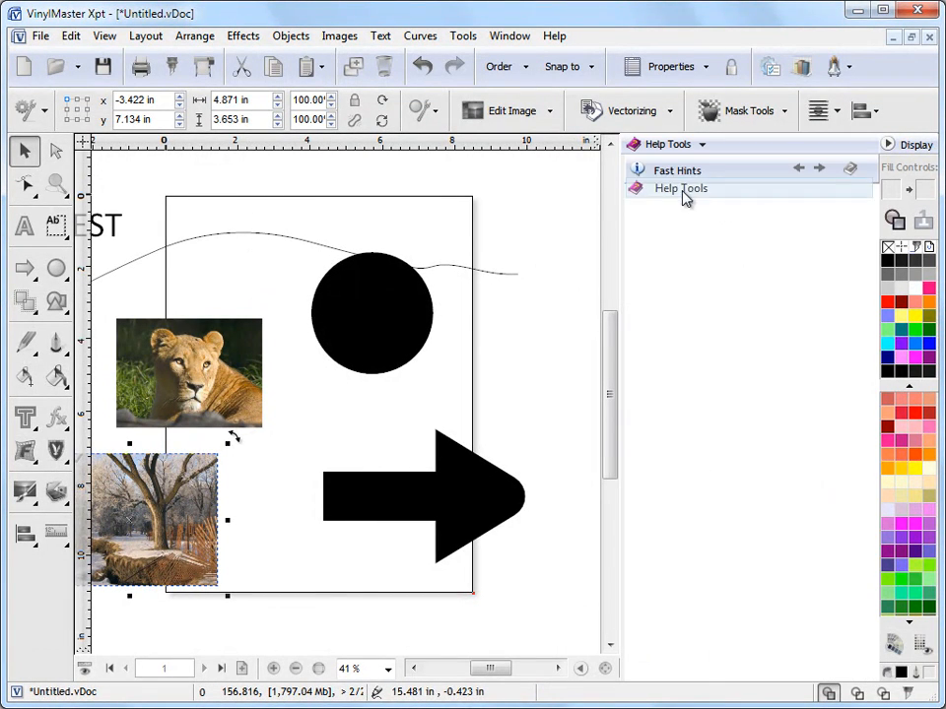
Step: Move the circle slightly down and right, and read the Fast Hints for the circle, the arrow and the lioness image
left_click_drag(393, 347, 418, 361)
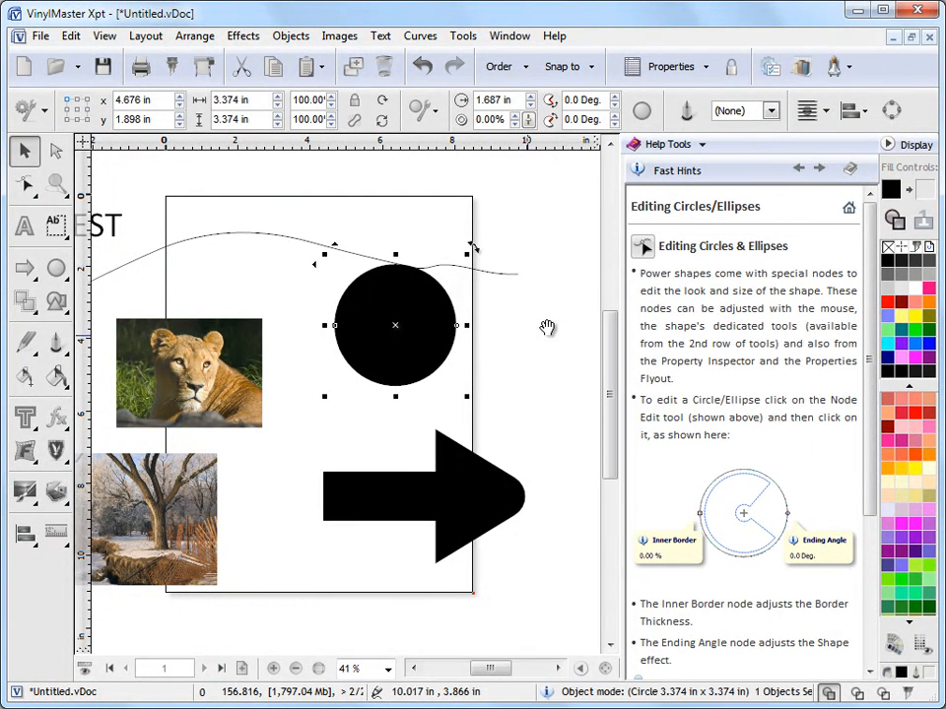
left_click_drag(868, 232, 843, 264)
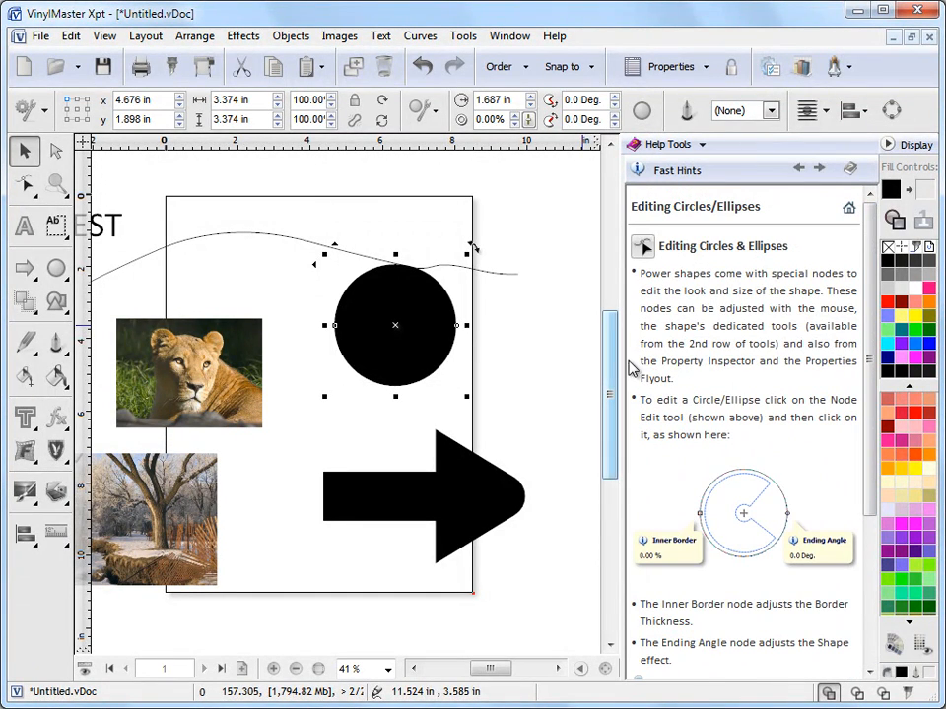
left_click(449, 489)
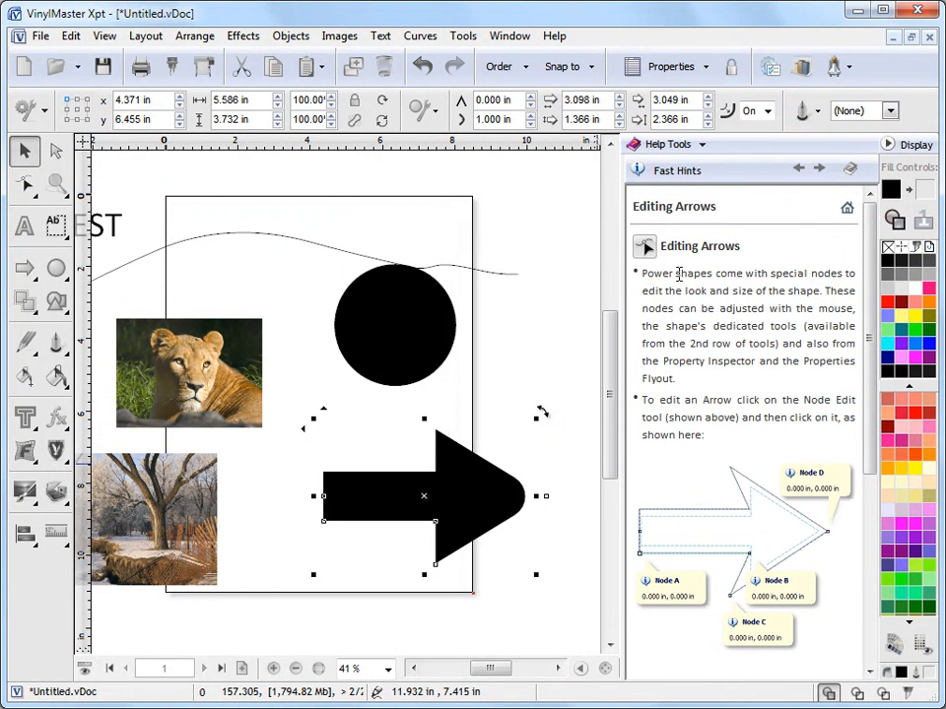
scroll(658, 213, "down", 6)
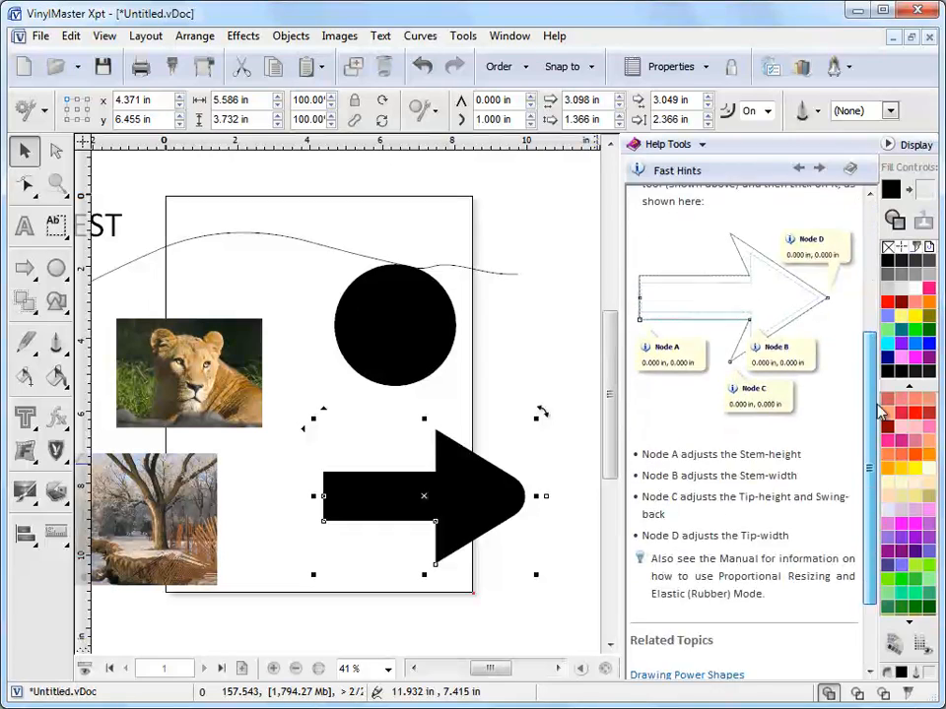
scroll(873, 456, "up", 6)
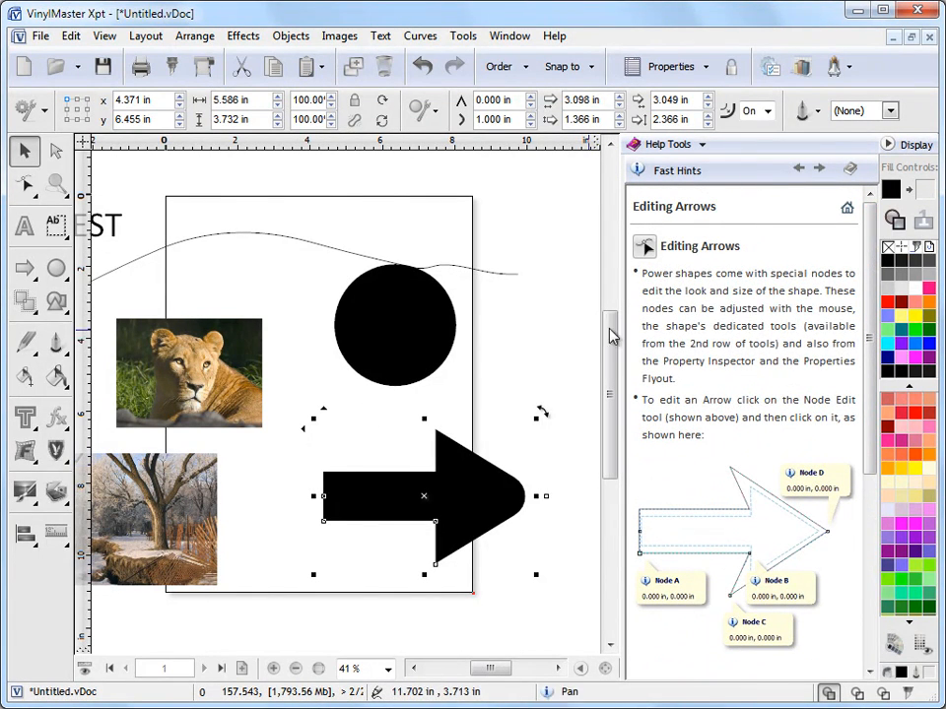
left_click(200, 382)
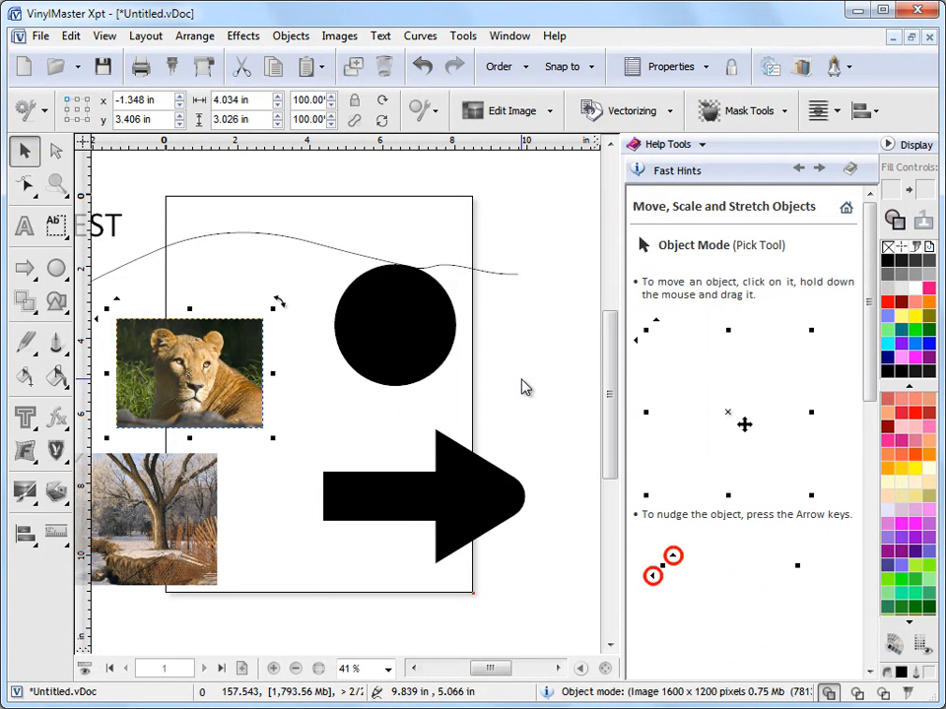
left_click_drag(872, 270, 863, 315)
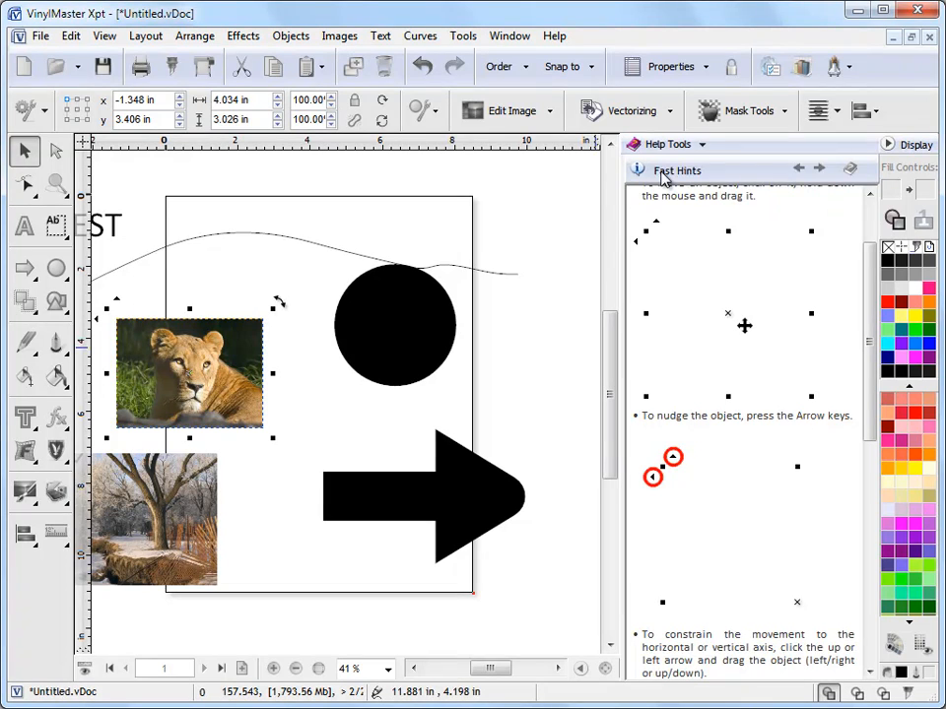
Step: Replace the Help Tools with Document Properties for the lioness image, and collapse the side display to widen the drawing area
left_click(674, 144)
left_click(669, 166)
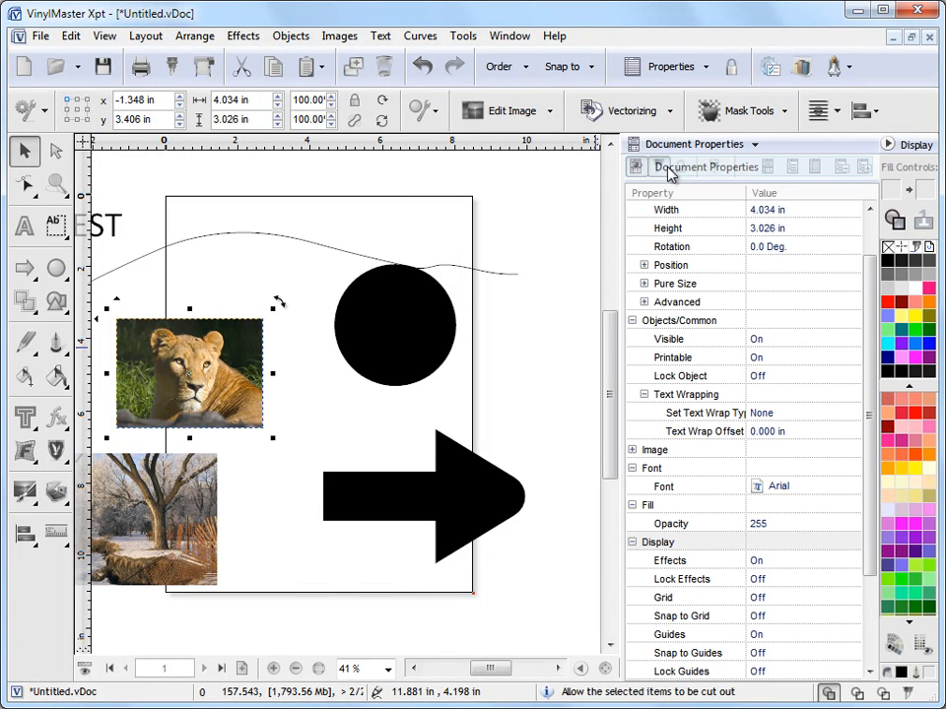
left_click(886, 146)
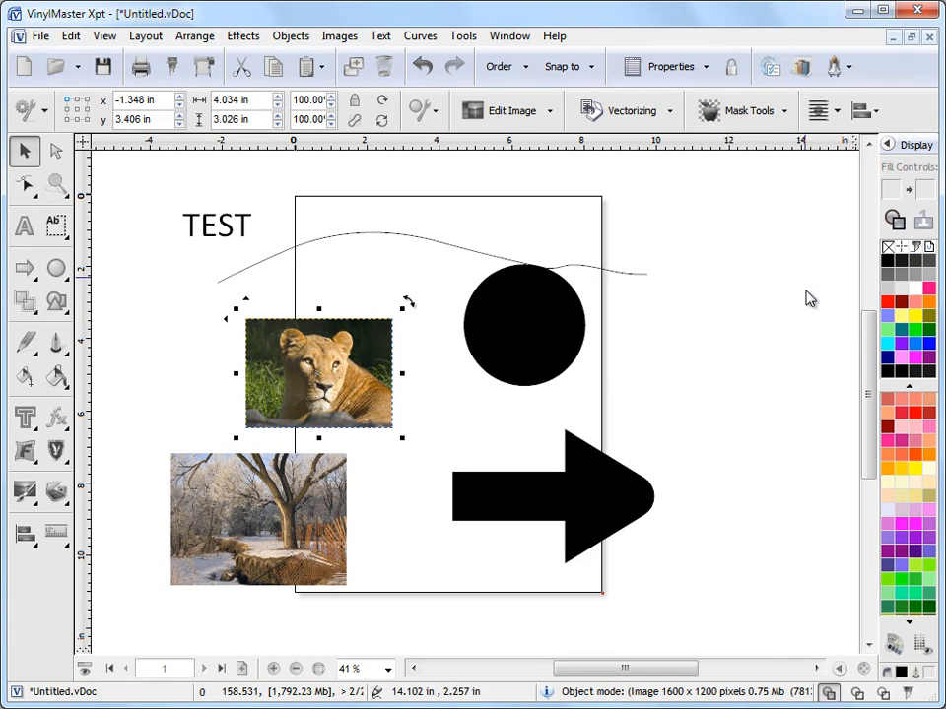
Step: Check the available help resources, including Help Topics and Tutorials, and briefly select the arrow before clearing the selection
left_click(556, 38)
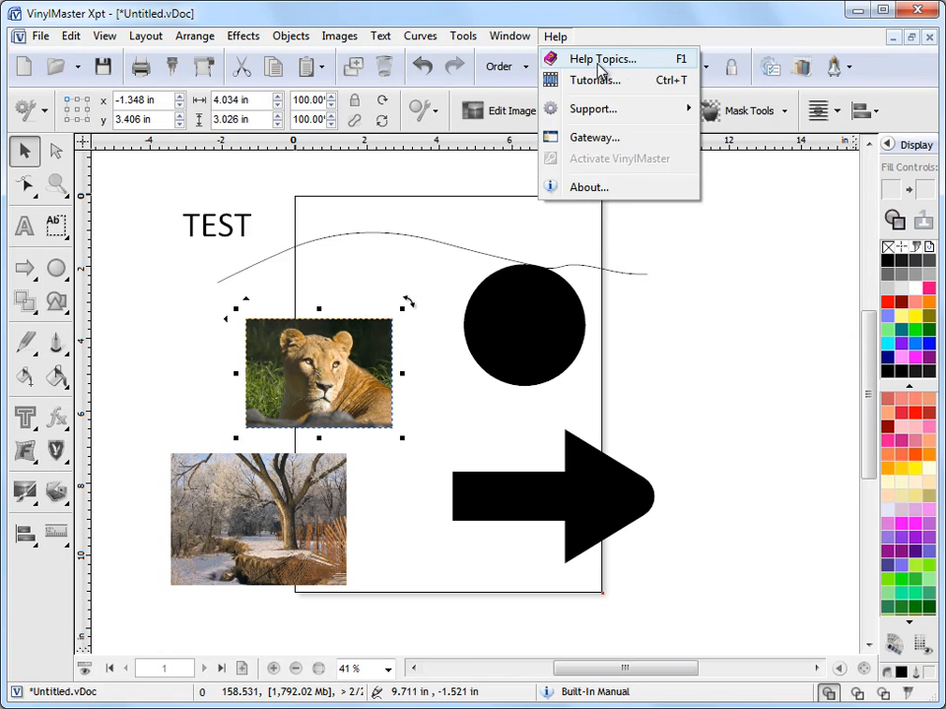
left_click(739, 322)
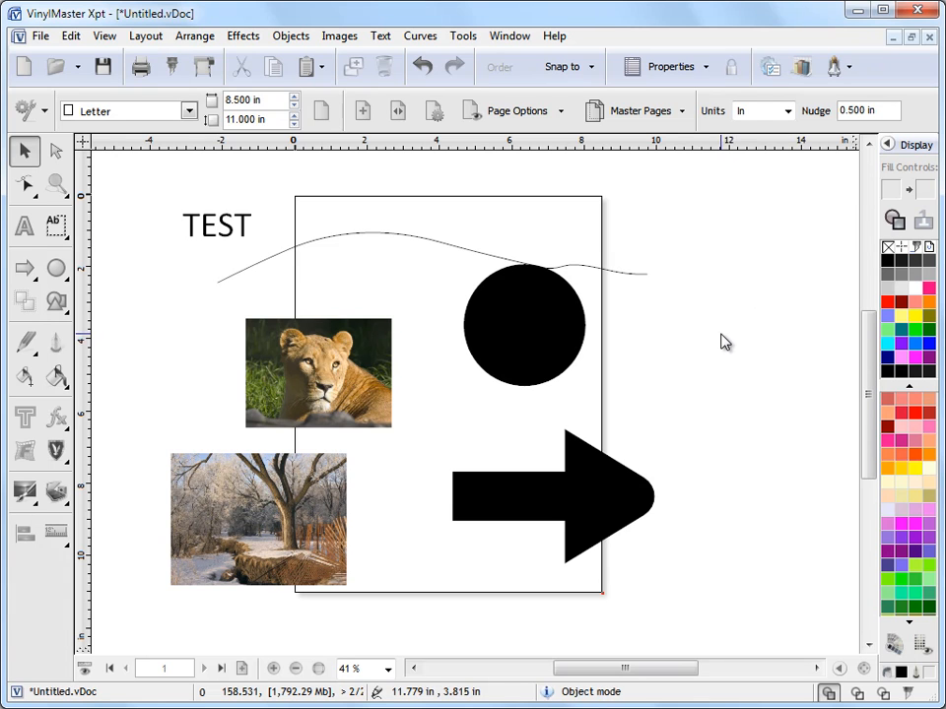
left_click(553, 507)
left_click(785, 298)
Step: Switch to the 3D Effects.vDoc document and expand its Document Properties to show the full tree of pages and objects
left_click(513, 36)
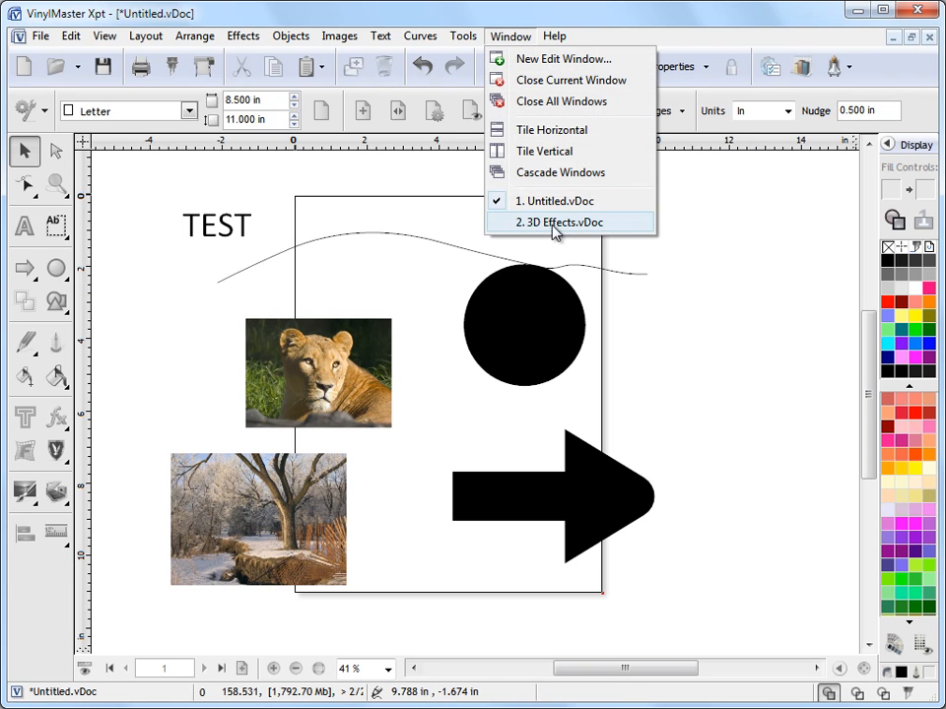
left_click(555, 222)
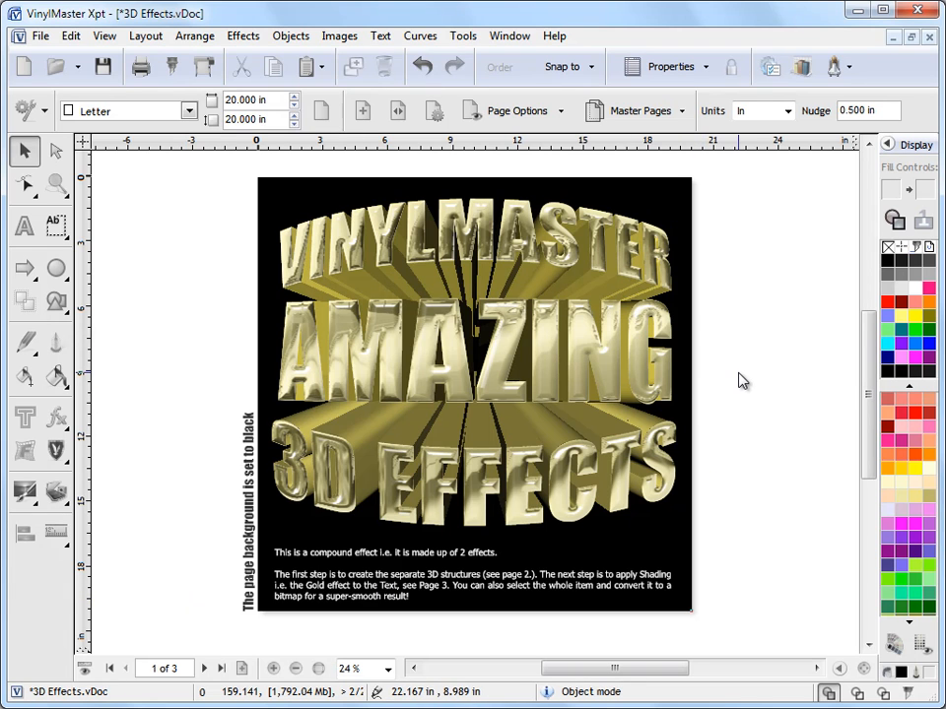
left_click(889, 145)
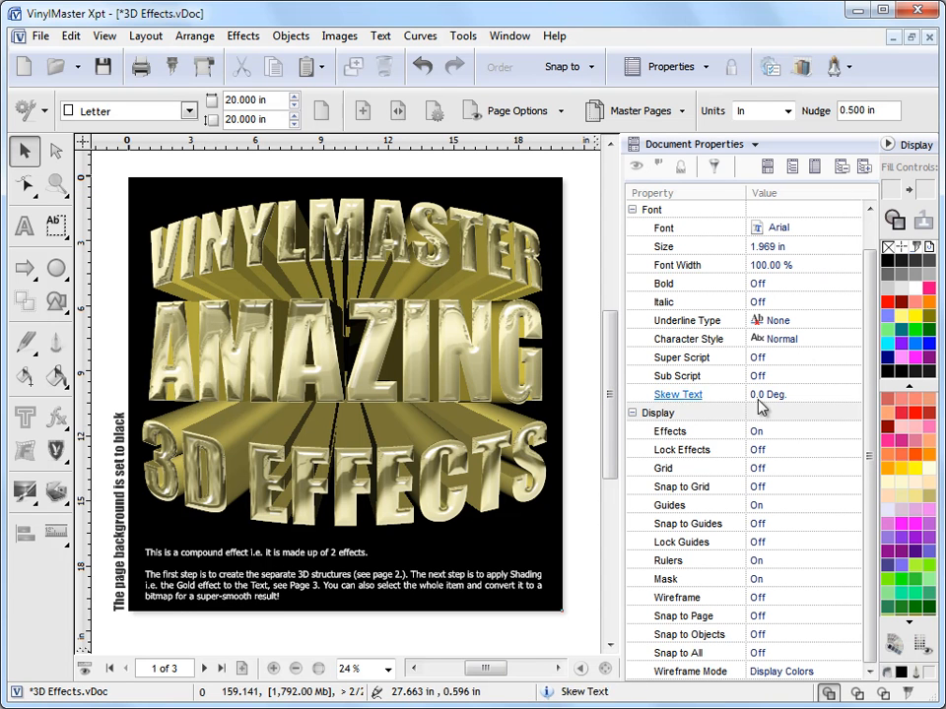
left_click(768, 166)
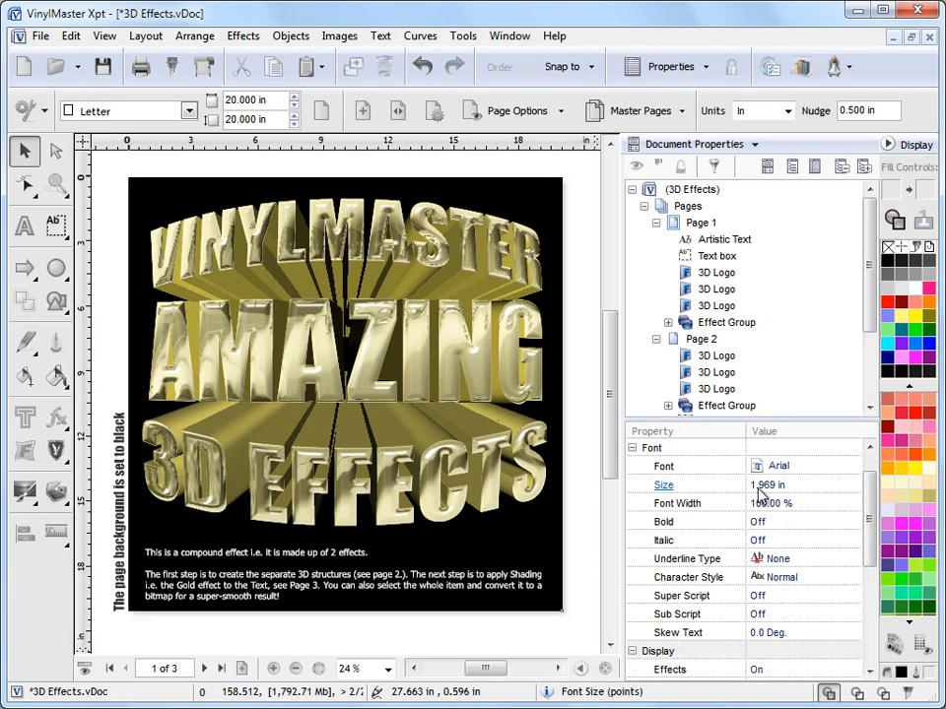
left_click_drag(783, 418, 768, 520)
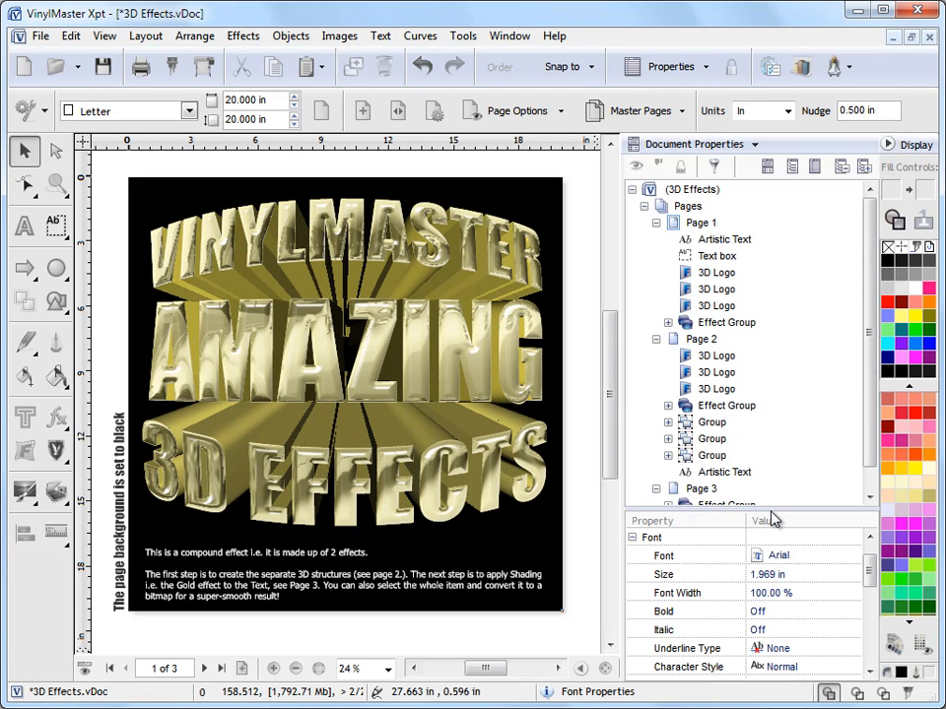
left_click(793, 170)
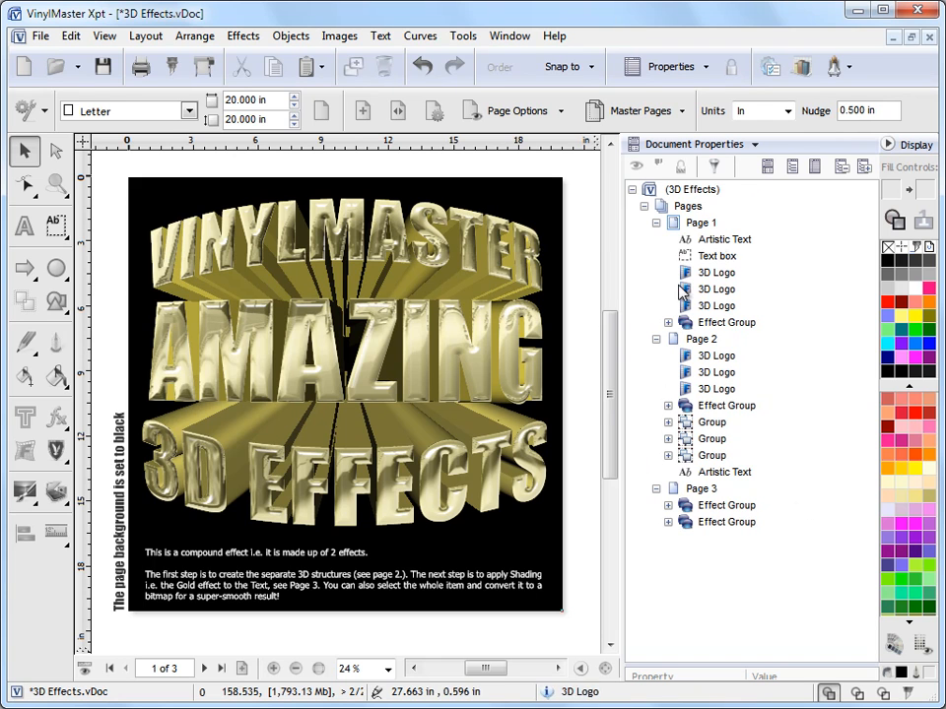
Step: Browse pages 1, 2 and 3 of the 3D Effects document and return to page 1
left_click(705, 227)
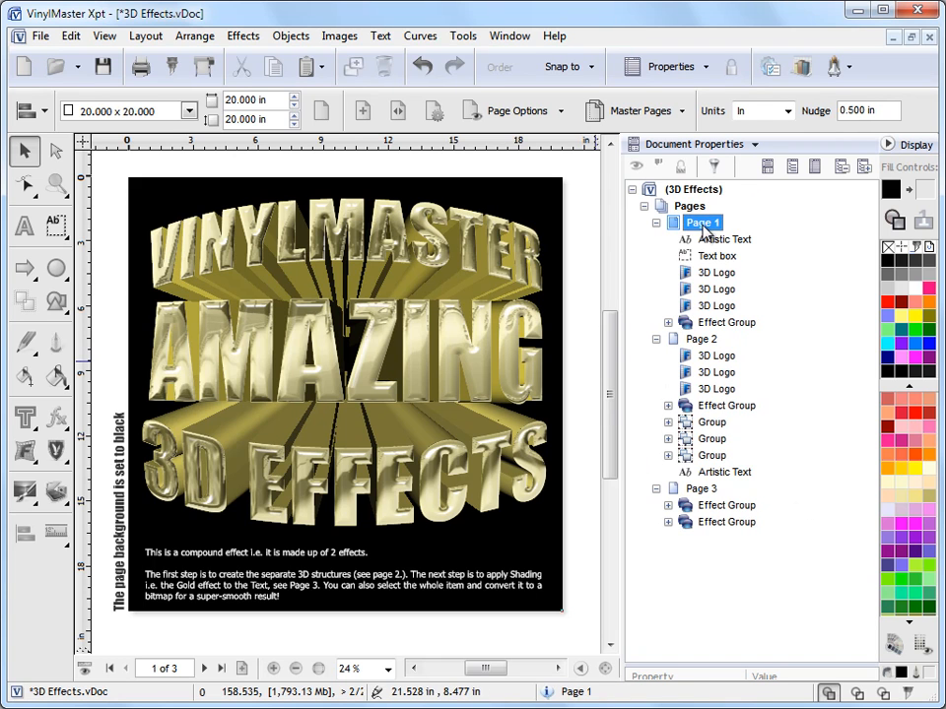
left_click(695, 340)
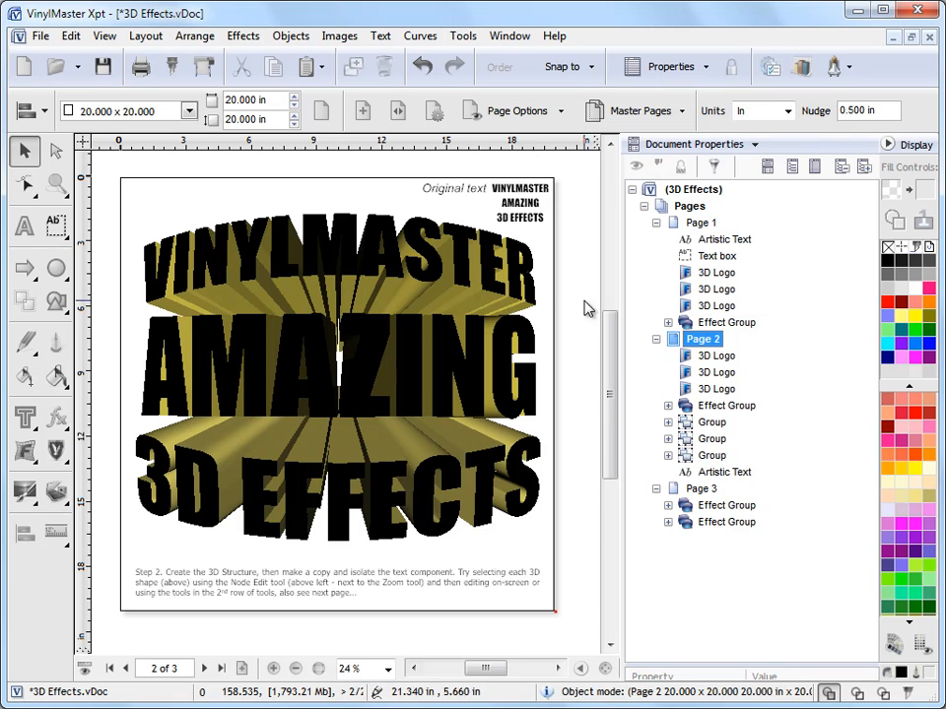
left_click(704, 492)
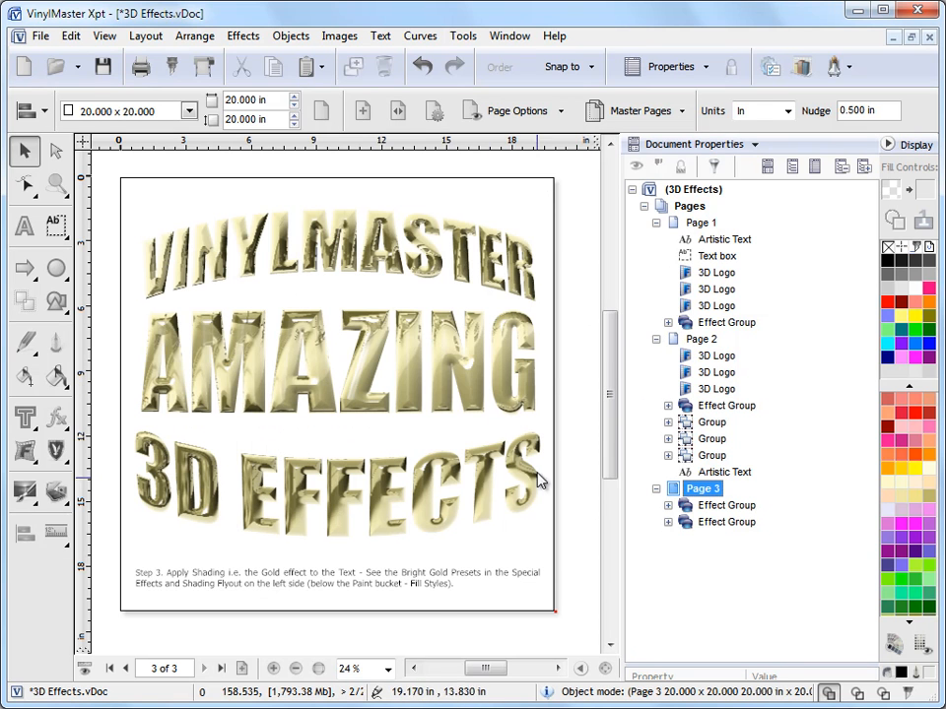
left_click(132, 674)
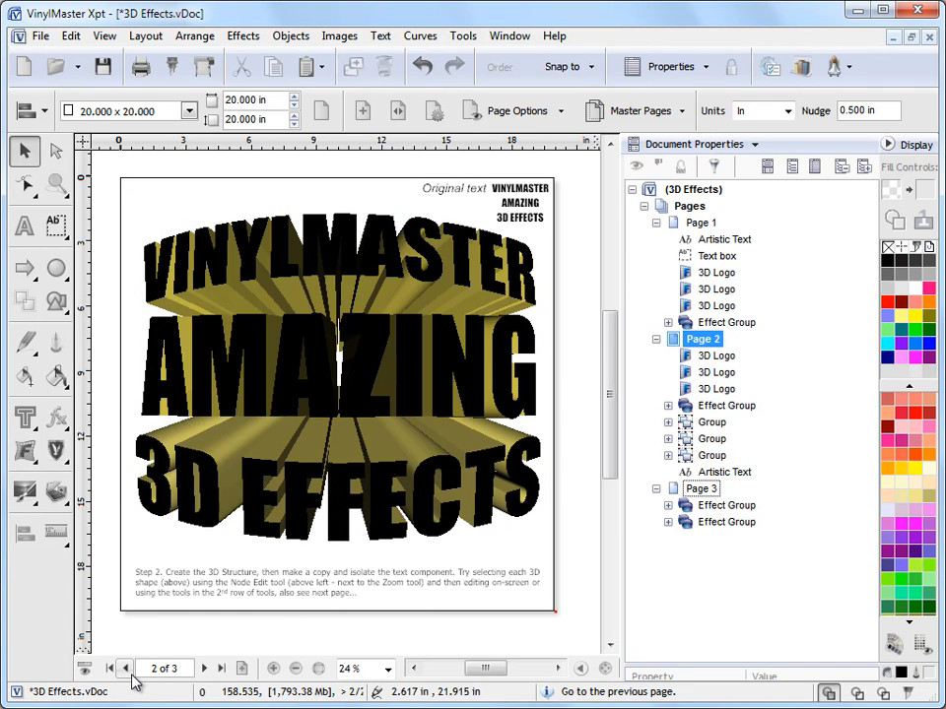
left_click(132, 674)
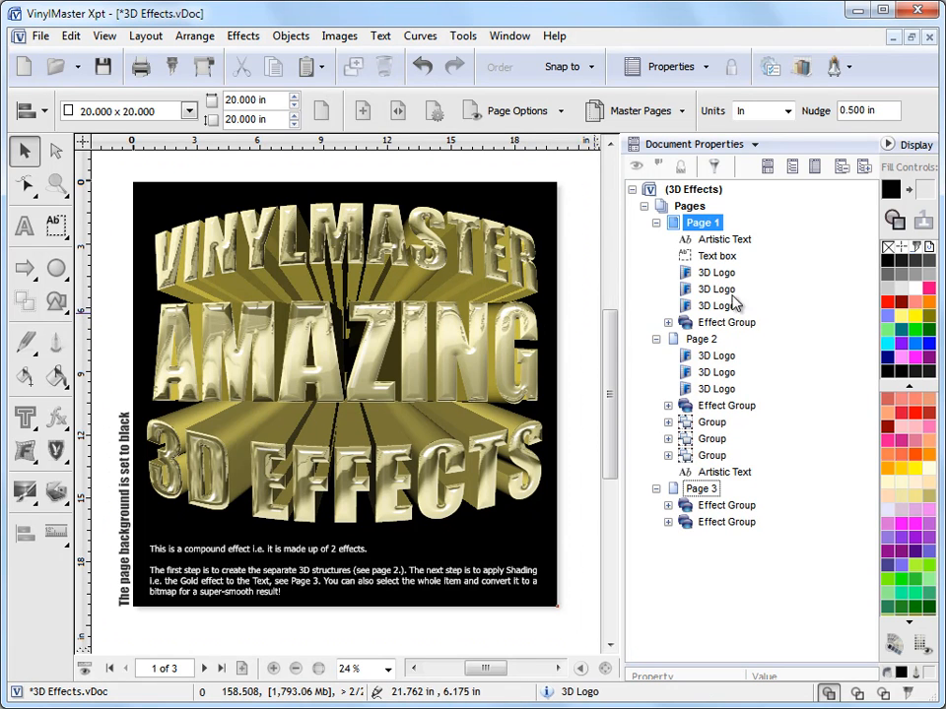
Step: Select page 1's first 3D Logo for node editing, and switch to the second 3D Logo on page 2
left_click(709, 272)
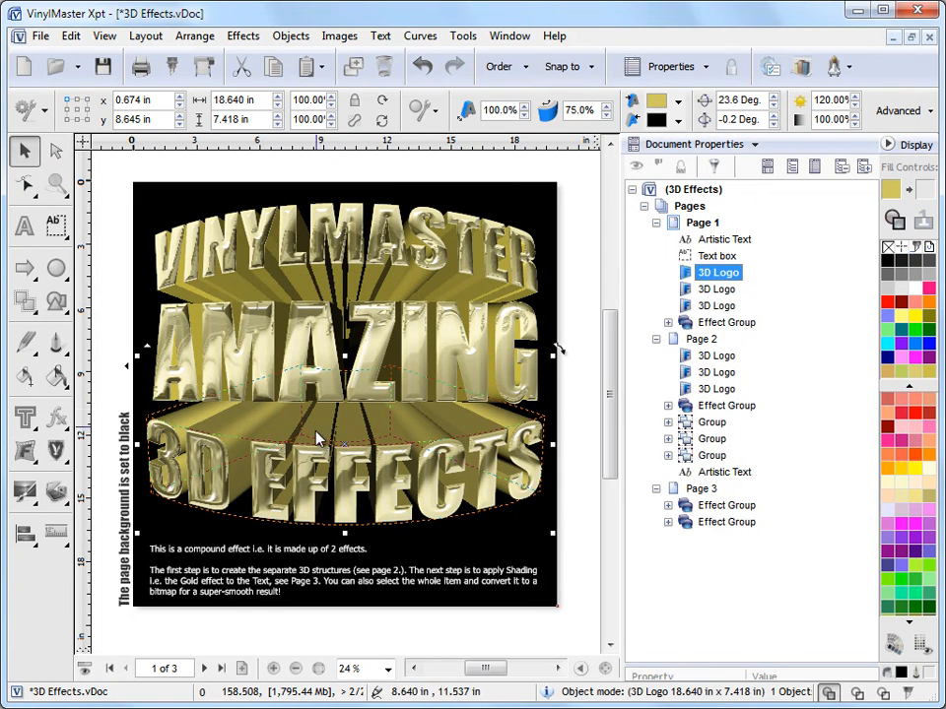
left_click(26, 187)
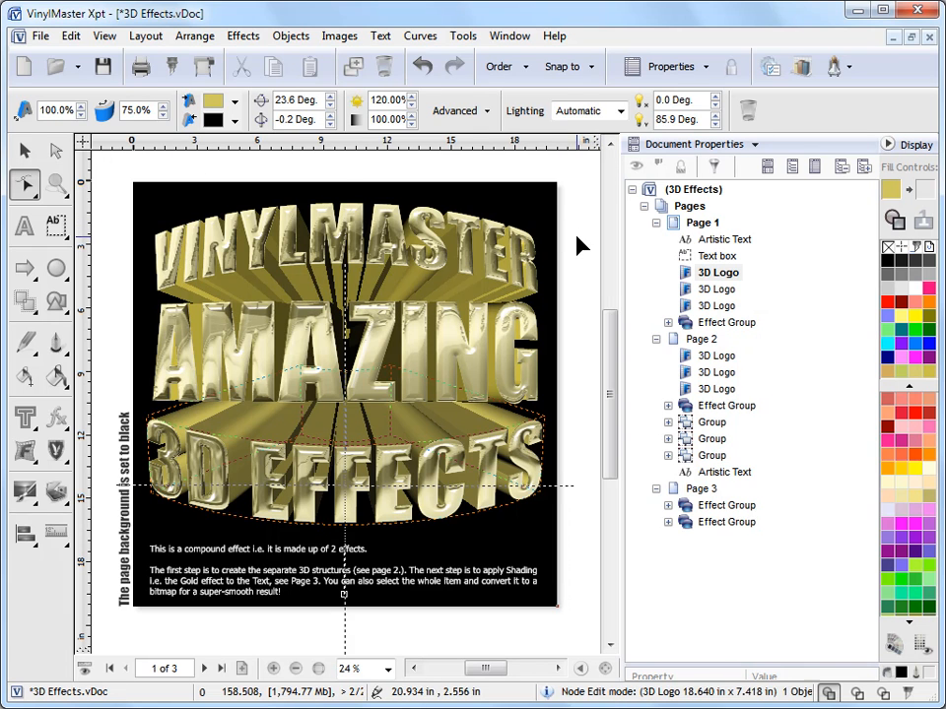
left_click(718, 372)
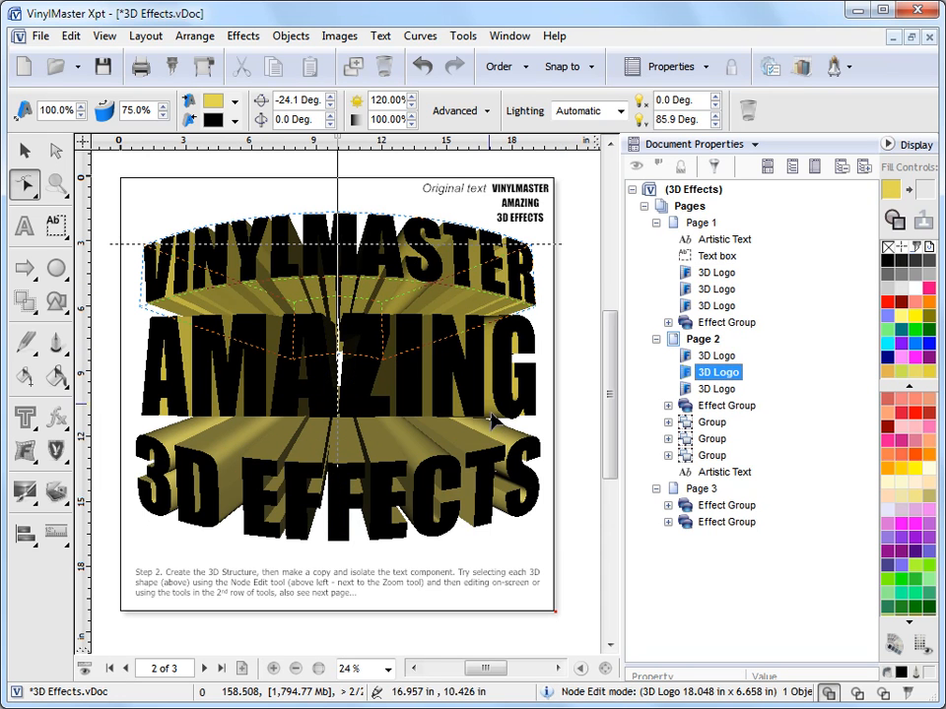
Step: Jump to page 1's first 3D Logo through the document tree, and switch the selection to page 1's Artistic Text
left_click(729, 276)
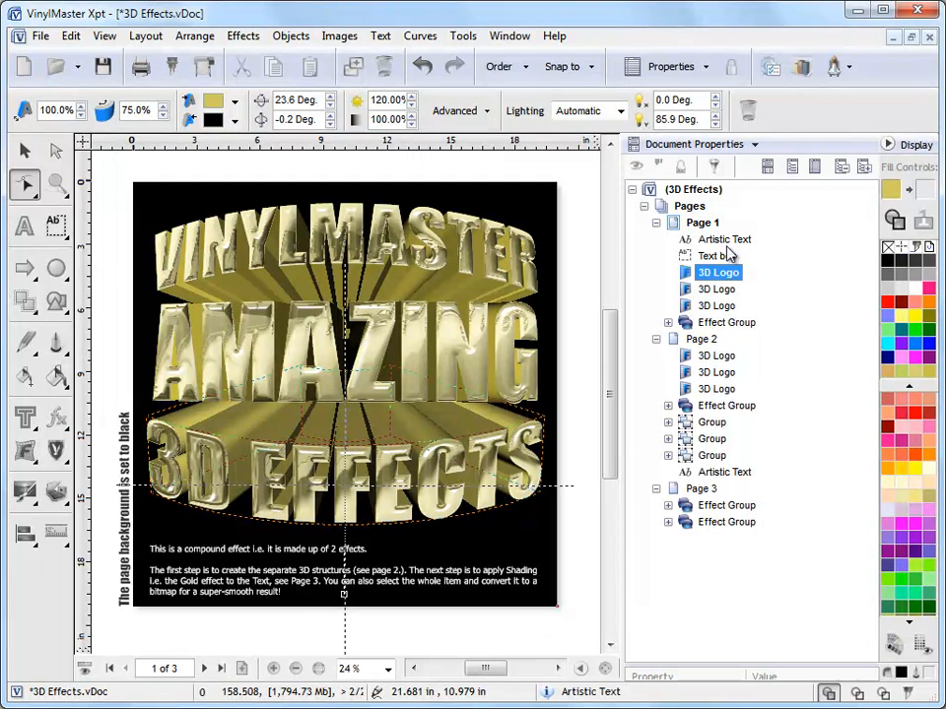
mouse_move(724, 278)
left_mouse_down()
mouse_move(798, 316)
mouse_move(765, 288)
mouse_move(726, 277)
left_mouse_up()
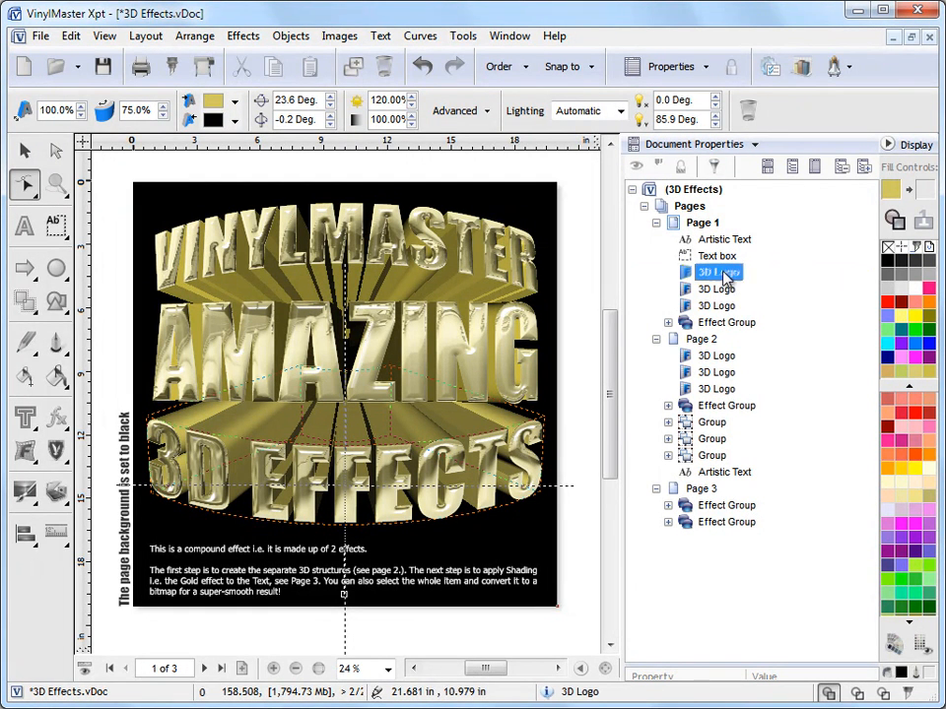
left_click(729, 239)
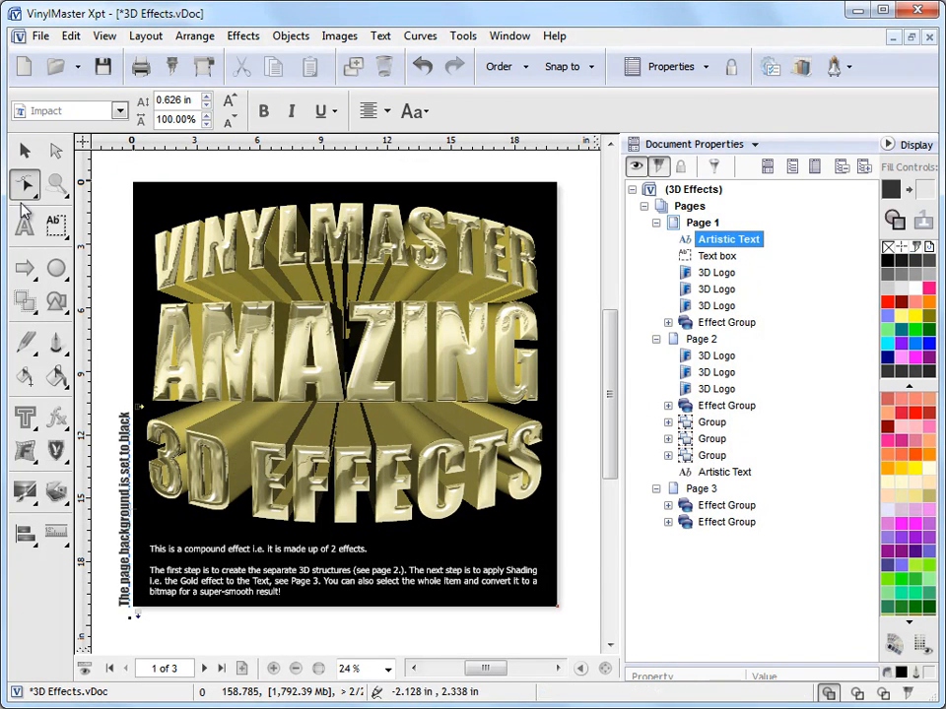
Step: Display only the property inspector, and review the artistic text's properties and those of the "3D EFFECTS" logo on the page
left_click(816, 169)
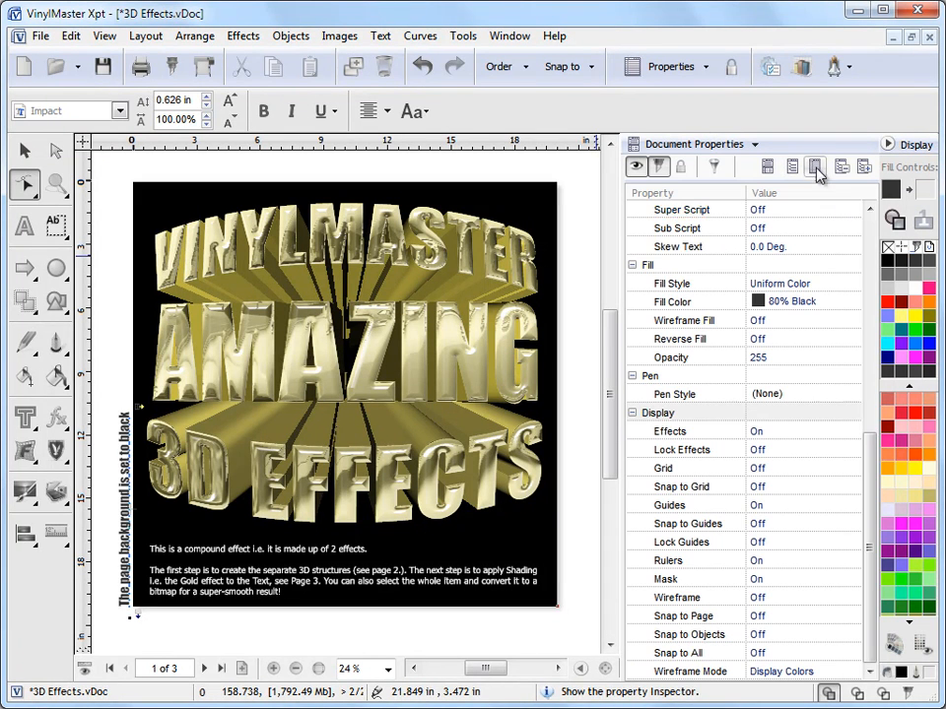
left_click_drag(868, 448, 869, 209)
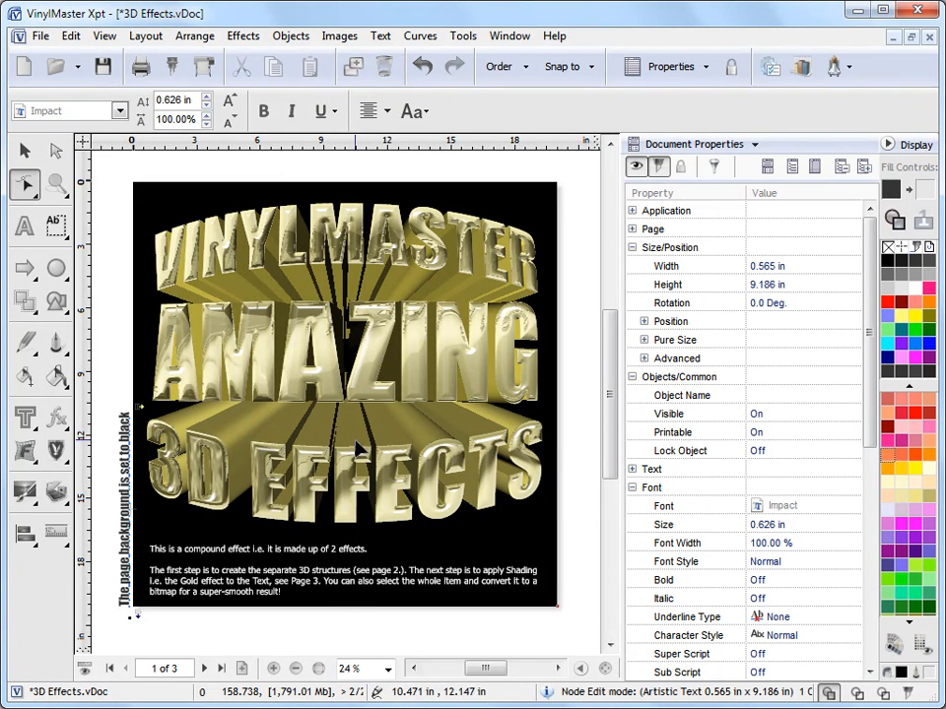
left_click(372, 445)
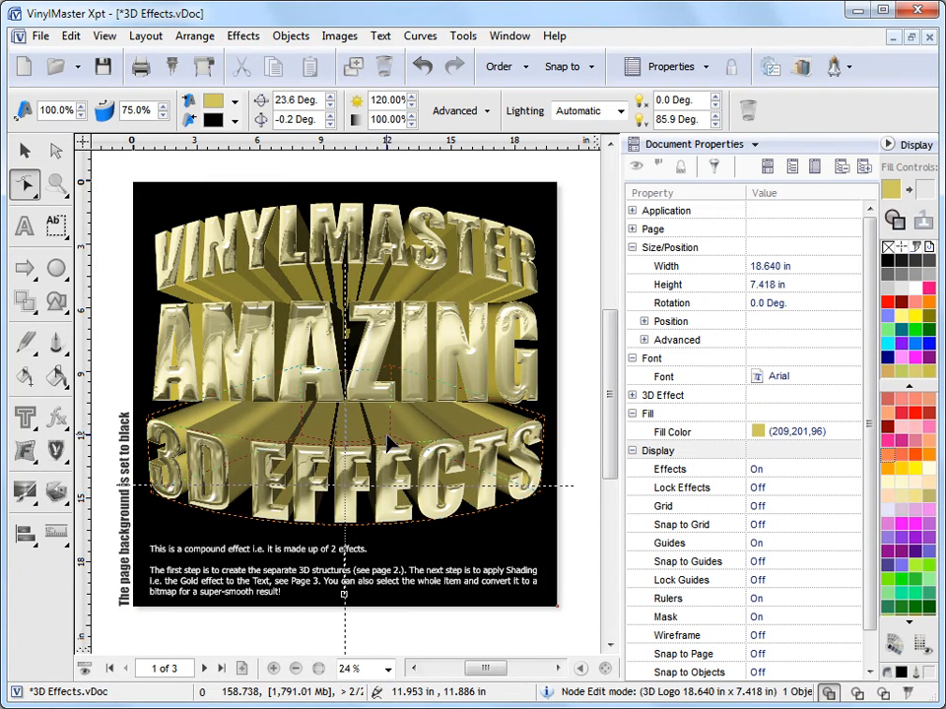
scroll(866, 302, "down", 1)
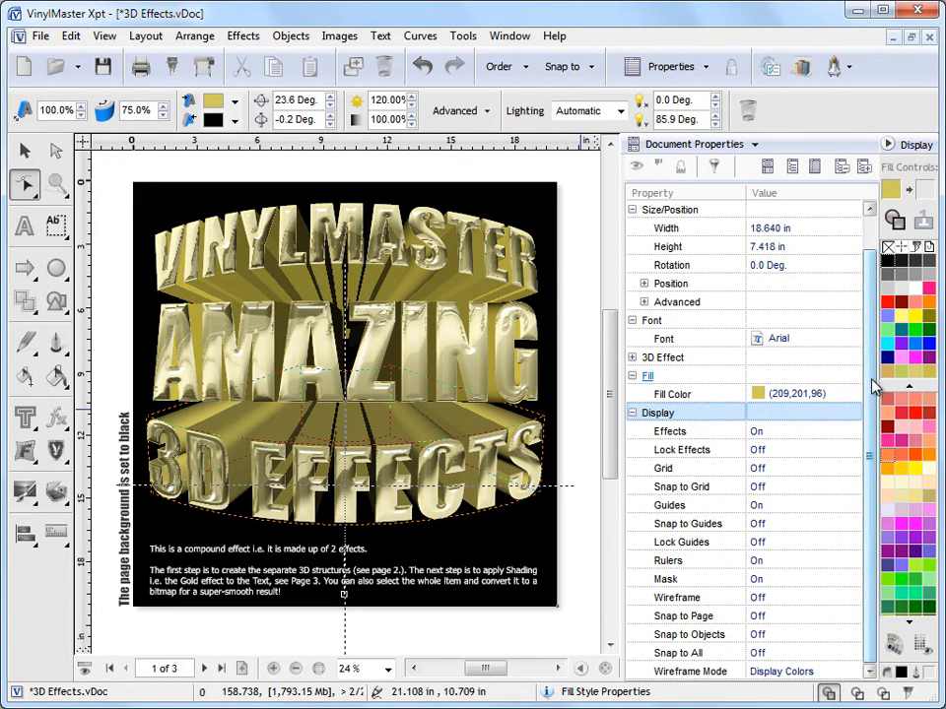
scroll(872, 386, "up", 1)
Step: Expand the Application properties, inspect the Curves and Grid settings, and collapse both subgroups
left_click(633, 212)
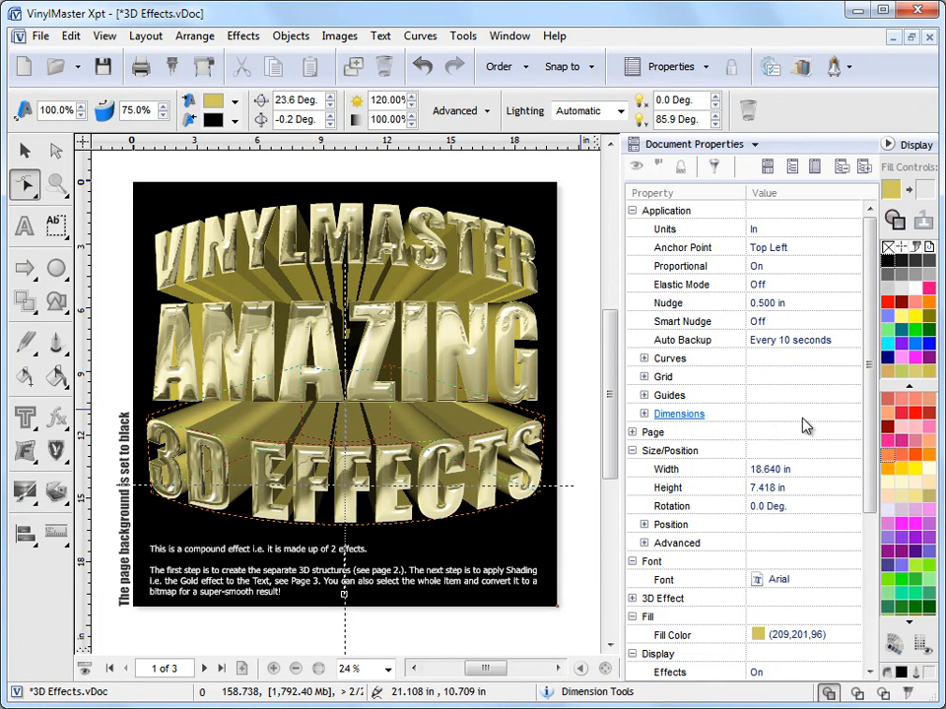
left_click(643, 358)
left_click(644, 434)
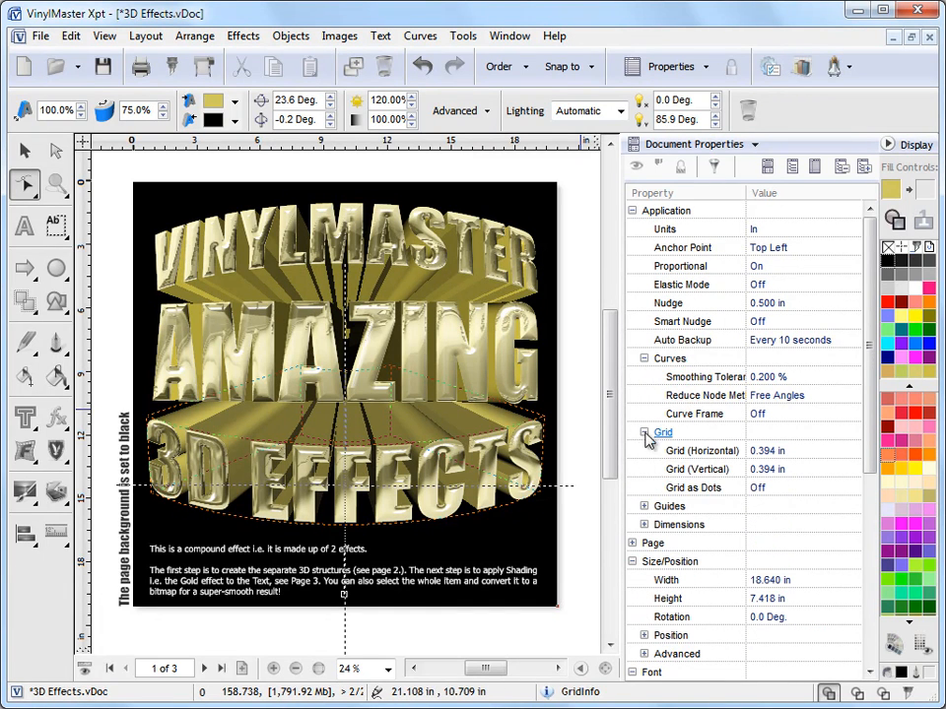
left_click(644, 434)
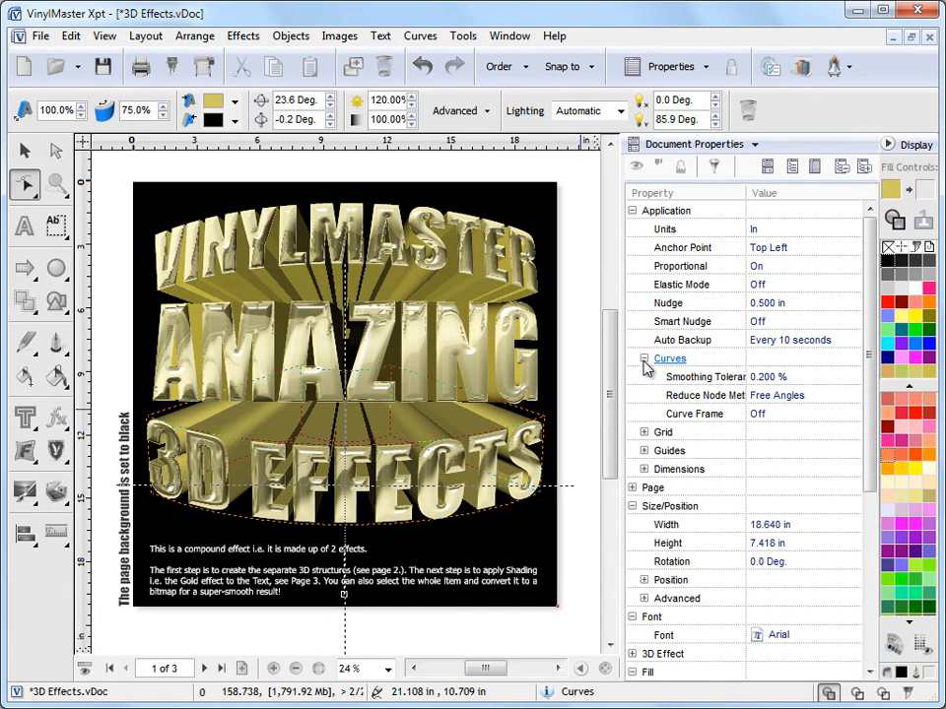
left_click(644, 361)
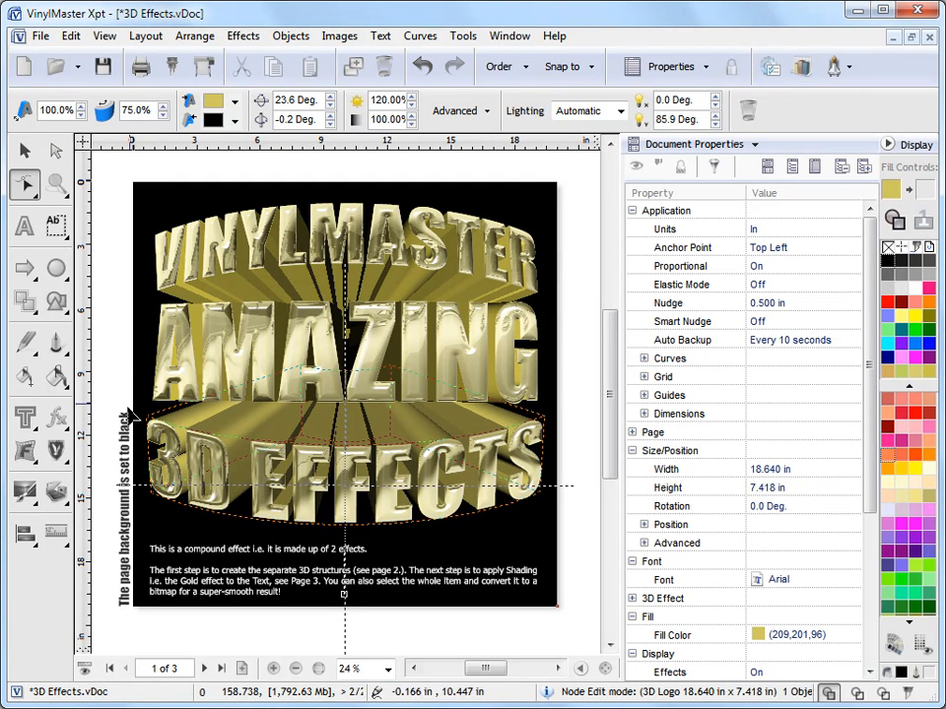
Step: Select the vertical artistic text for text editing and review its Bullets, Horizontal Alignment, Kerning/Tracking, Line/Word Spacing and Indent properties
left_click(25, 225)
left_click(123, 473)
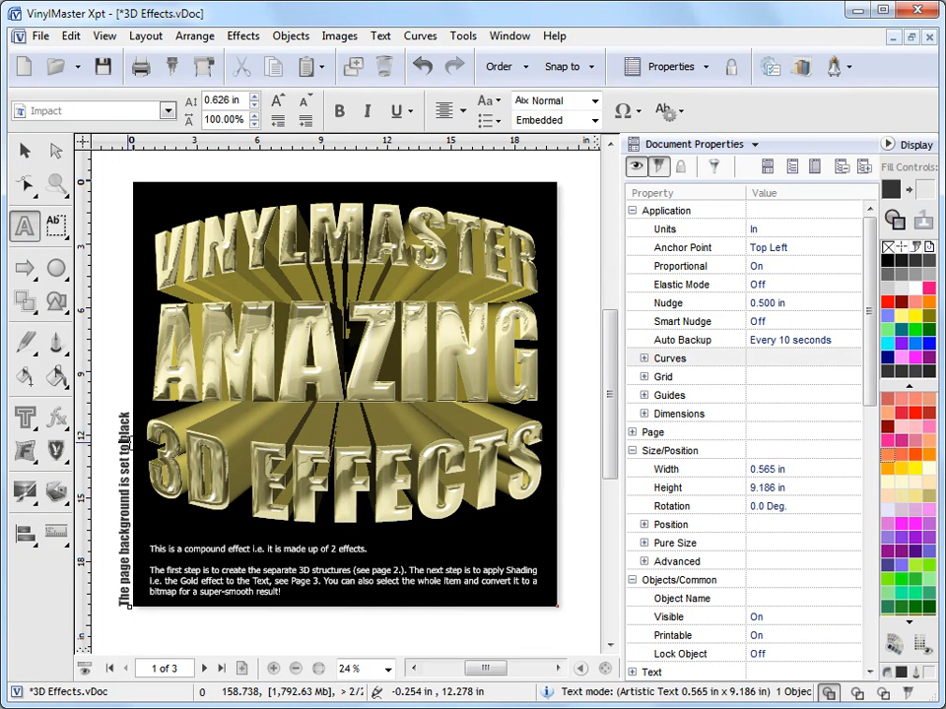
scroll(867, 414, "down", 7)
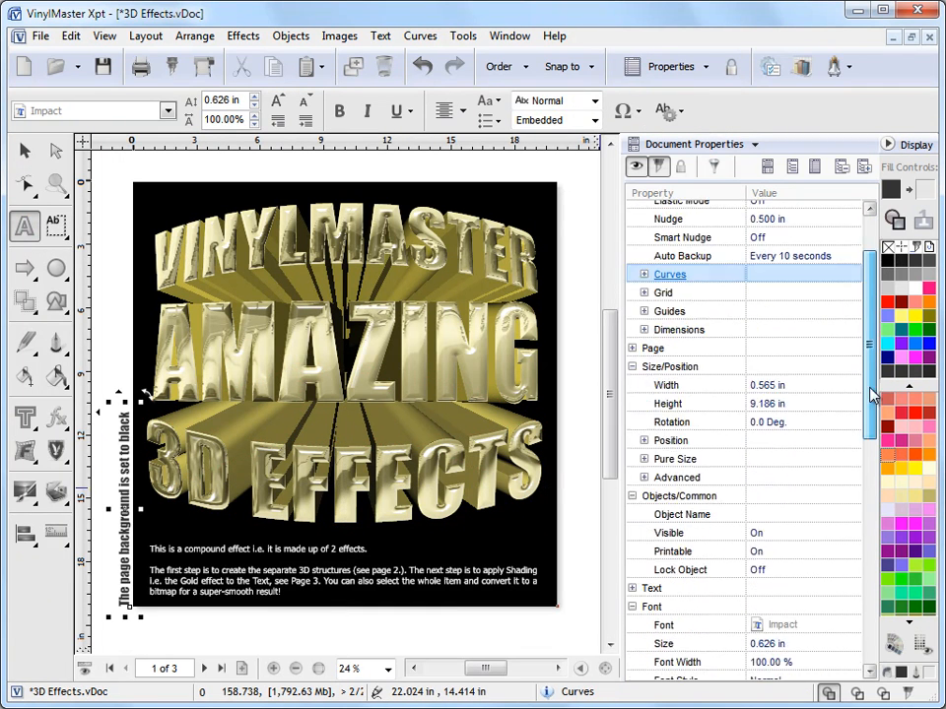
left_click(634, 297)
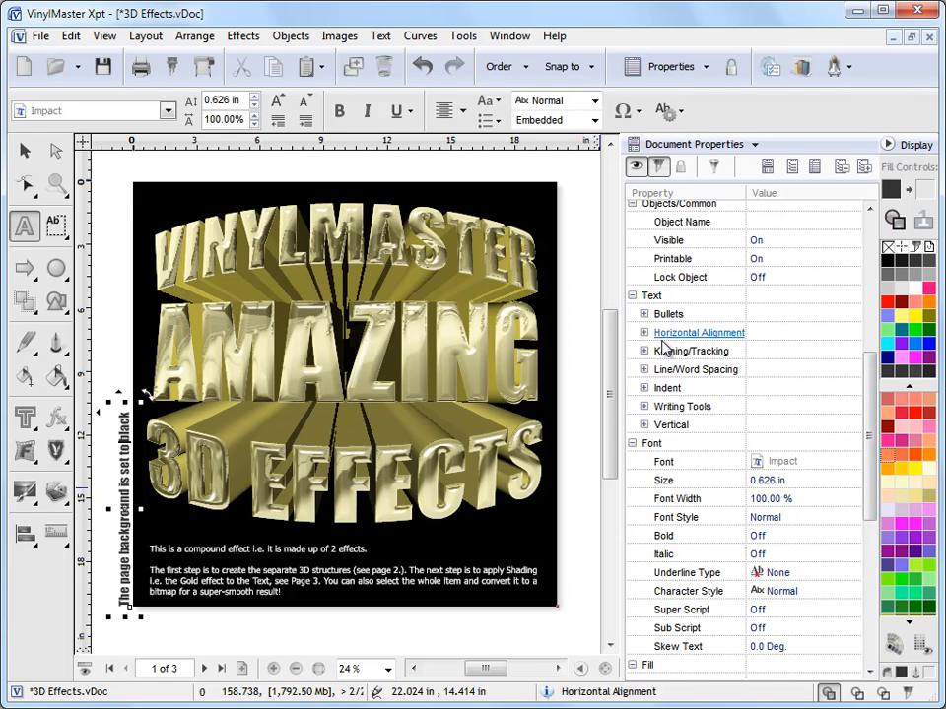
left_click(643, 313)
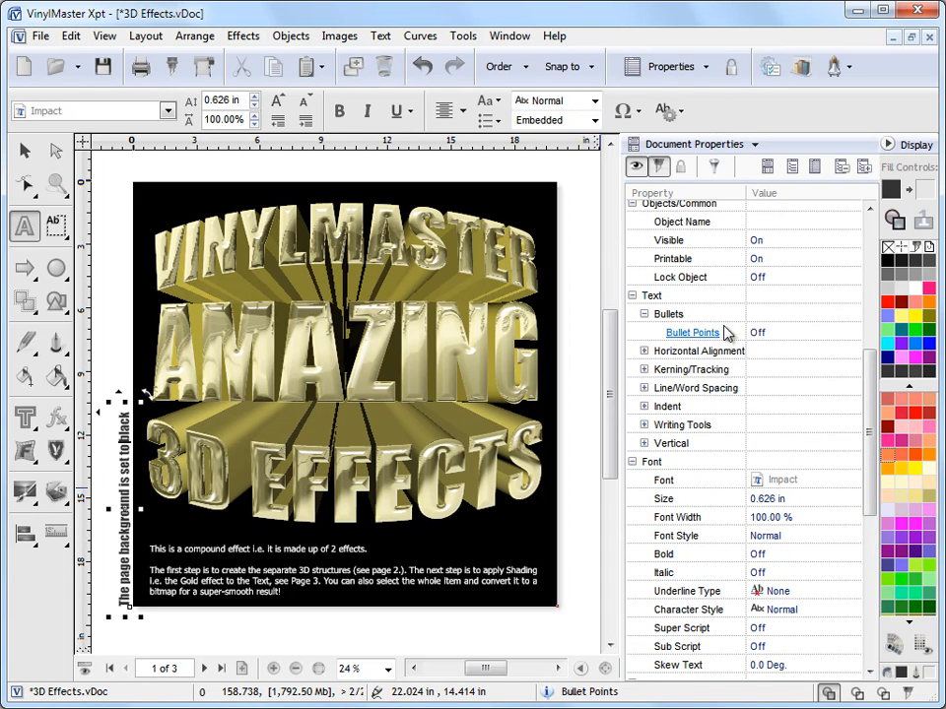
left_click(645, 352)
left_click(644, 389)
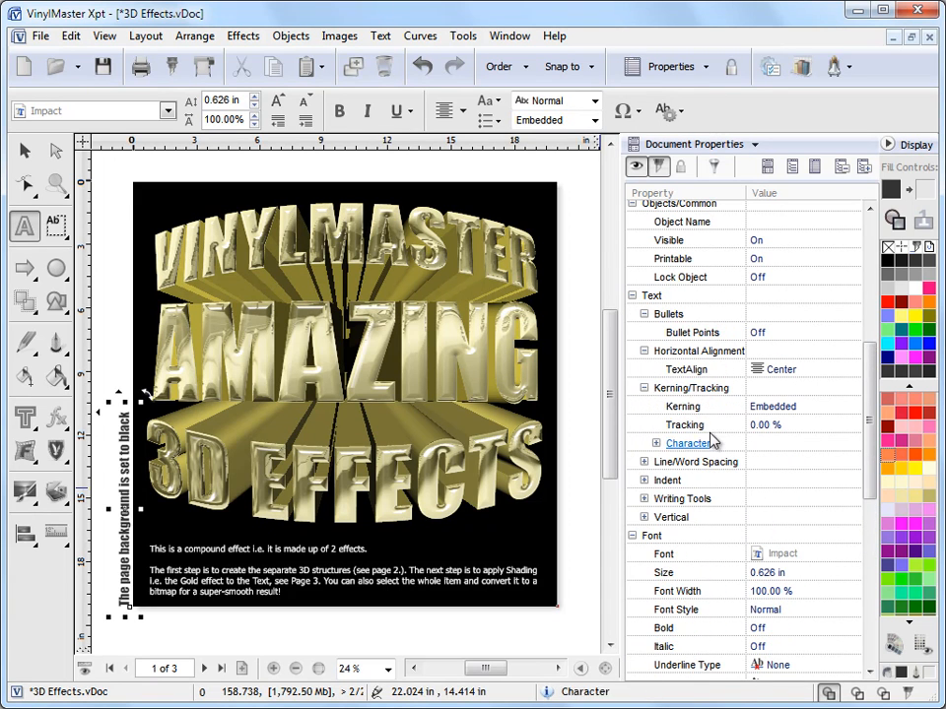
left_click(644, 462)
left_click(643, 517)
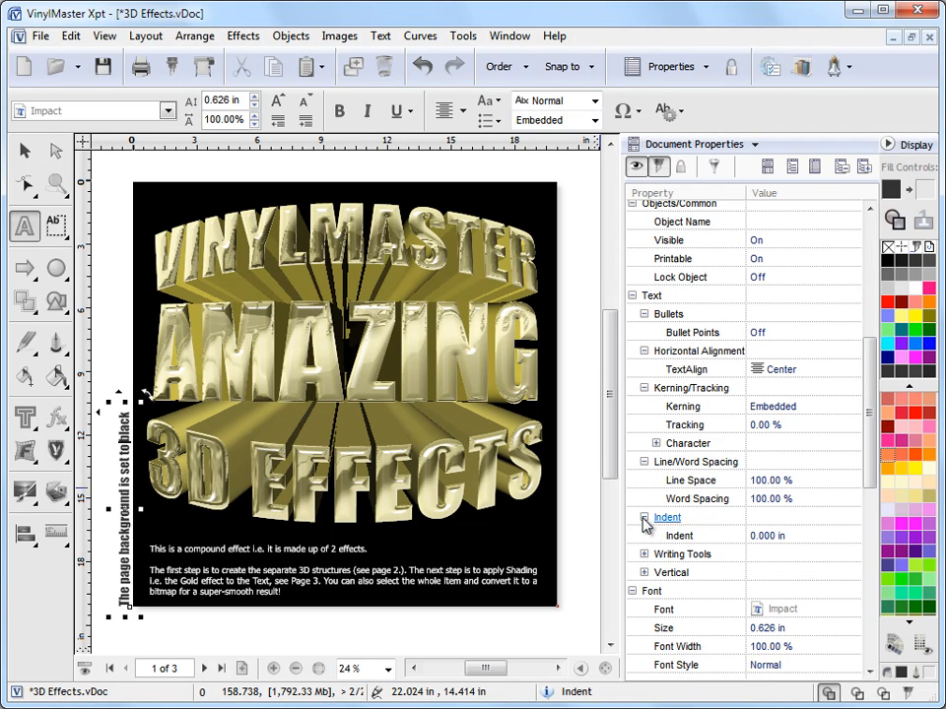
scroll(873, 522, "down", 5)
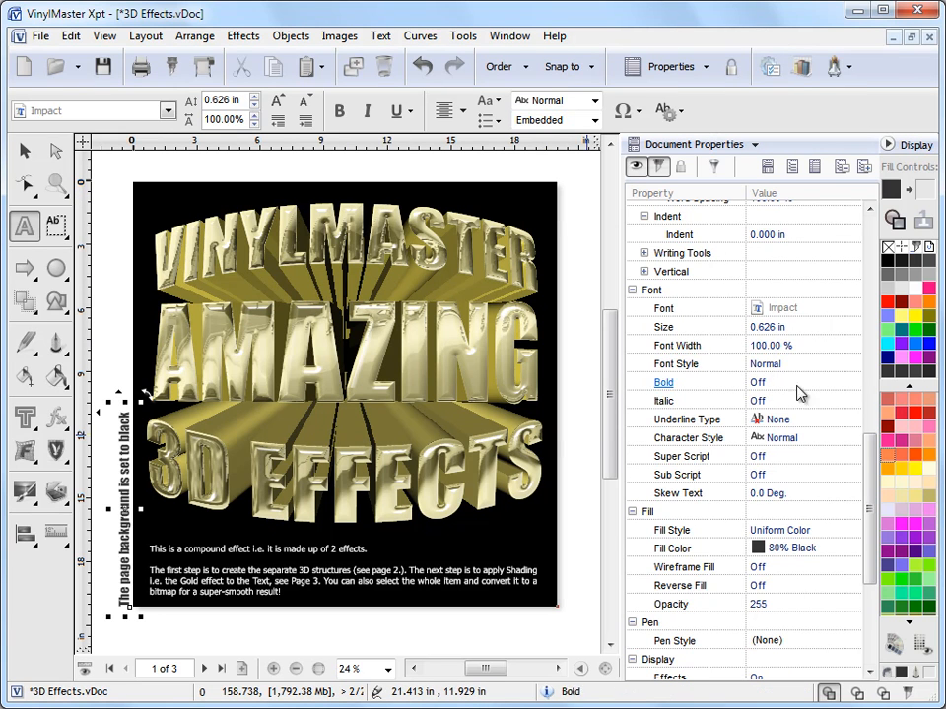
Step: Collapse all open property categories of the vertical text, from Application through Display
left_click_drag(870, 453, 866, 220)
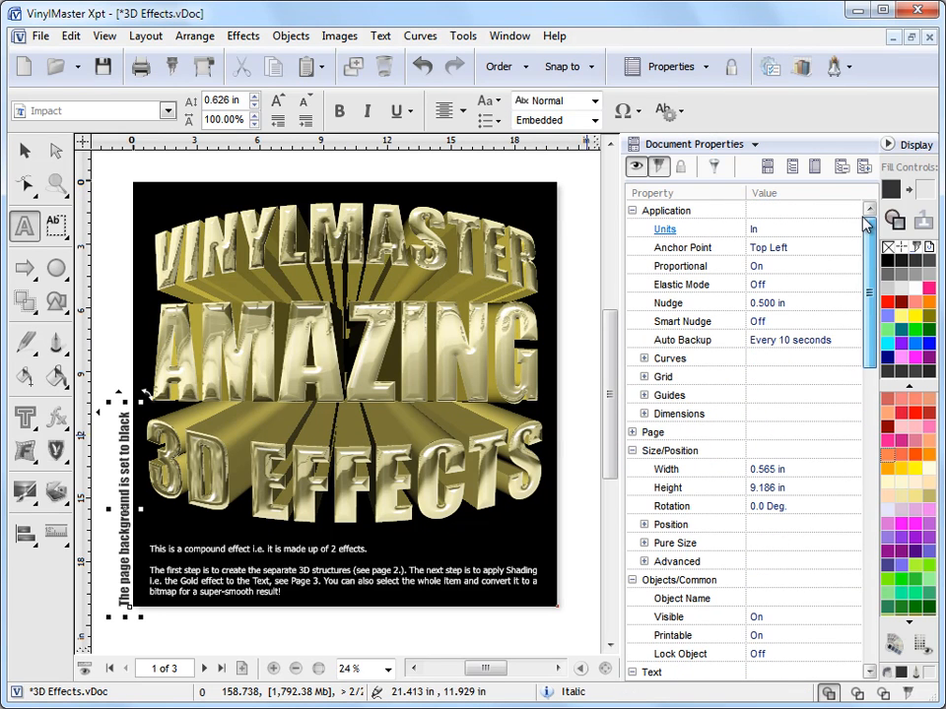
left_click(632, 211)
left_click(632, 248)
left_click(632, 266)
left_click(631, 284)
left_click(631, 303)
left_click(631, 321)
left_click(631, 377)
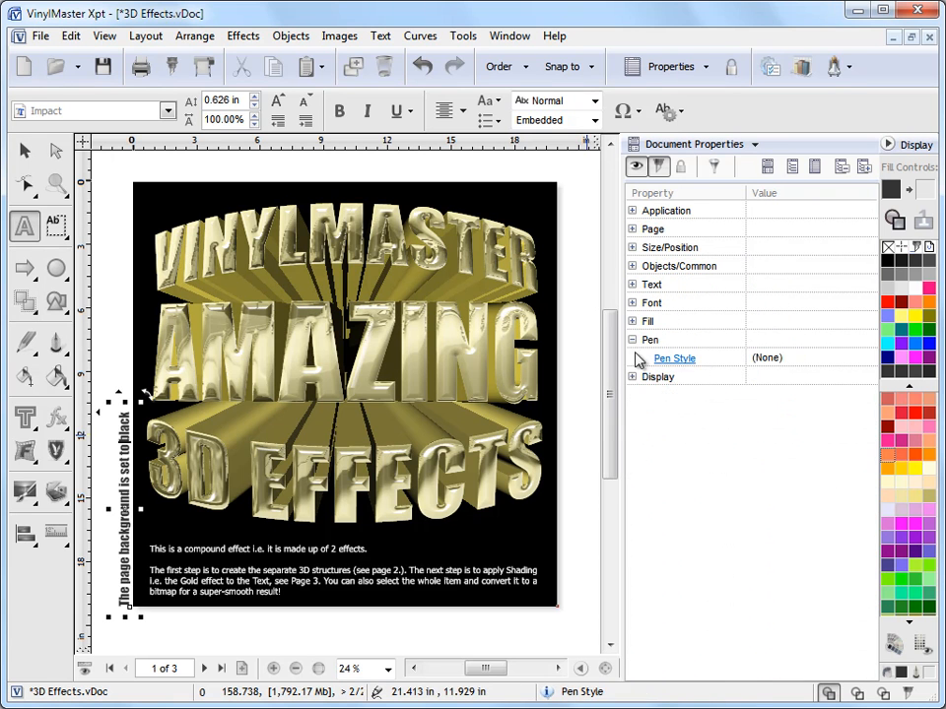
left_click(632, 340)
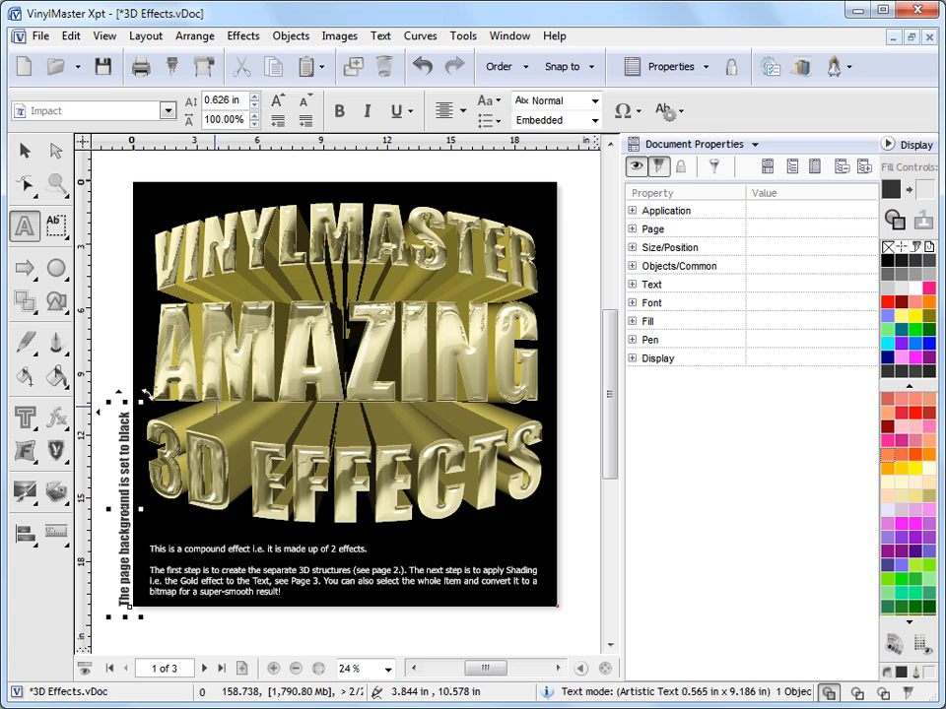
Step: Expand the Text category and collapse its Bullets, Horizontal Alignment, Kerning/Tracking, Line/Word Spacing and Indent subgroups
left_click(631, 285)
left_click(644, 302)
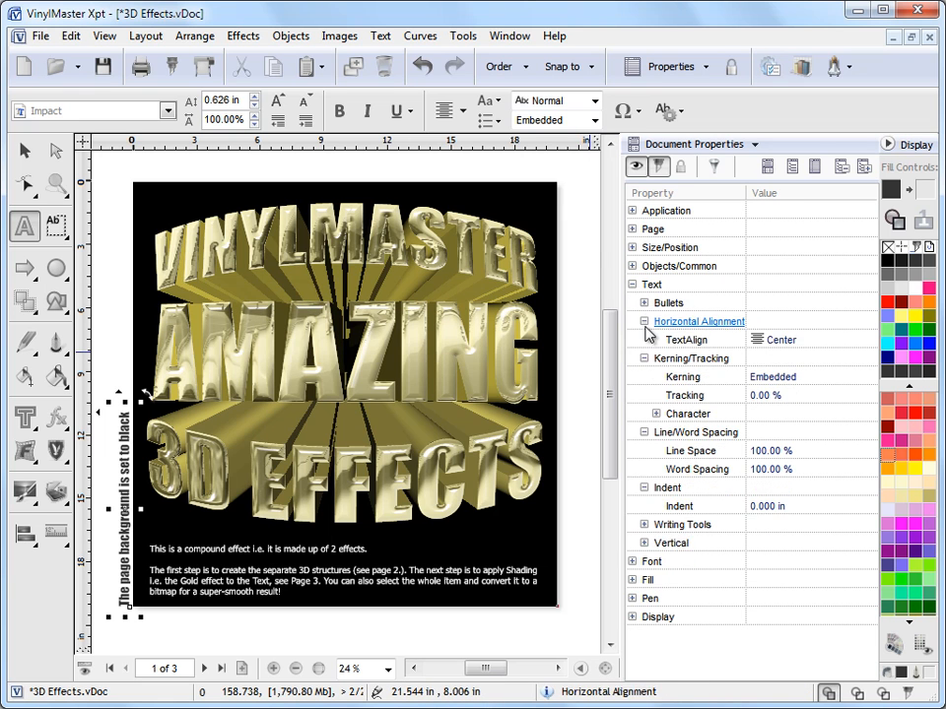
left_click(644, 322)
left_click(643, 340)
left_click(645, 359)
left_click(644, 376)
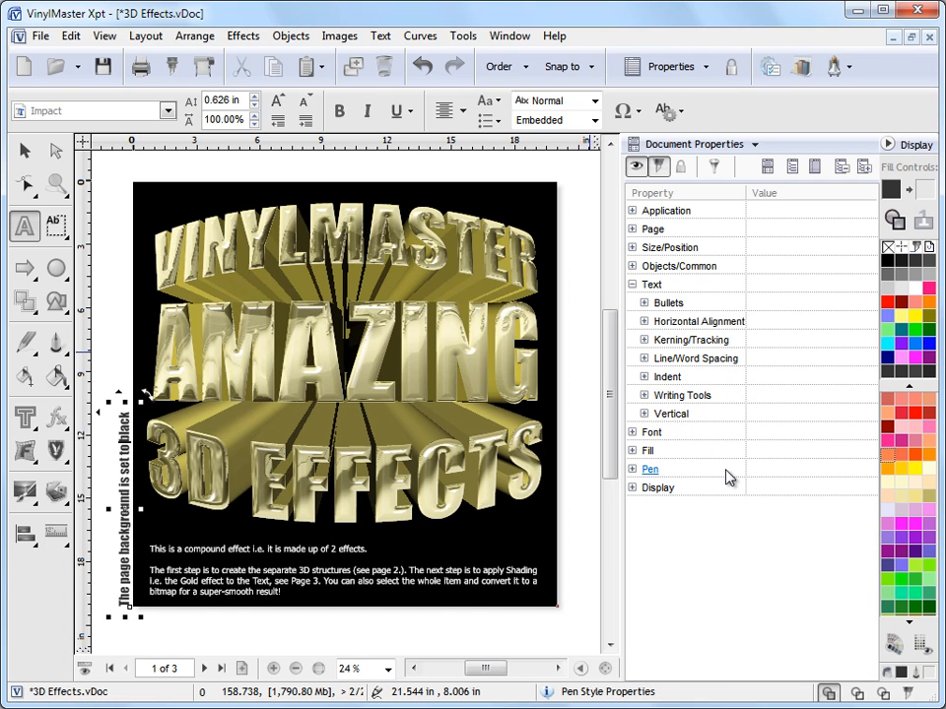
Step: Set the vertical artistic text's kerning to Loose in the Kerning/Tracking properties
left_click(644, 340)
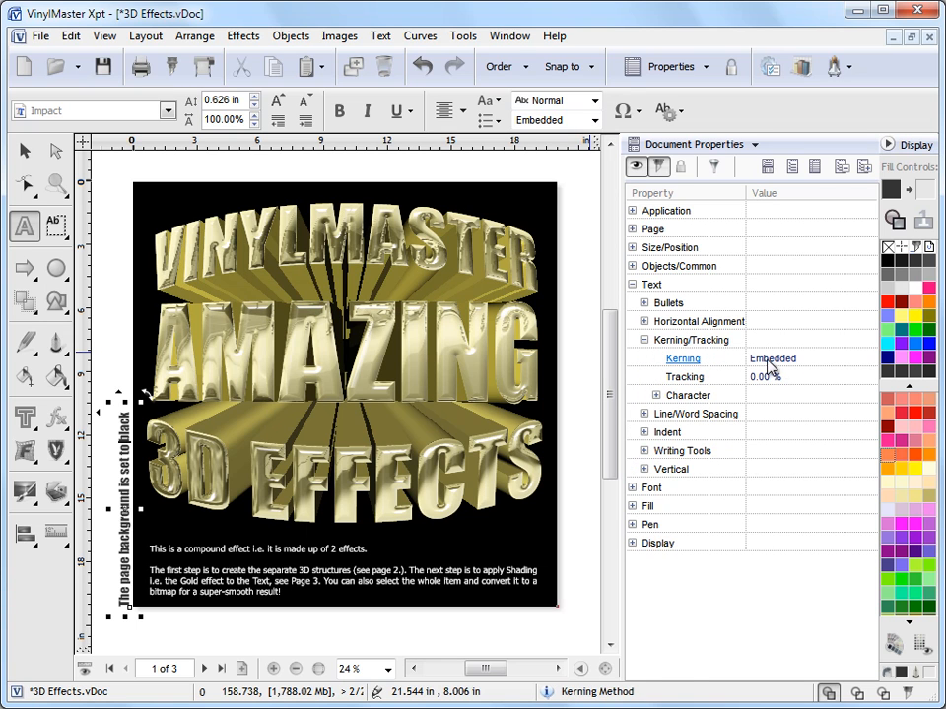
left_click(800, 370)
left_click(804, 369)
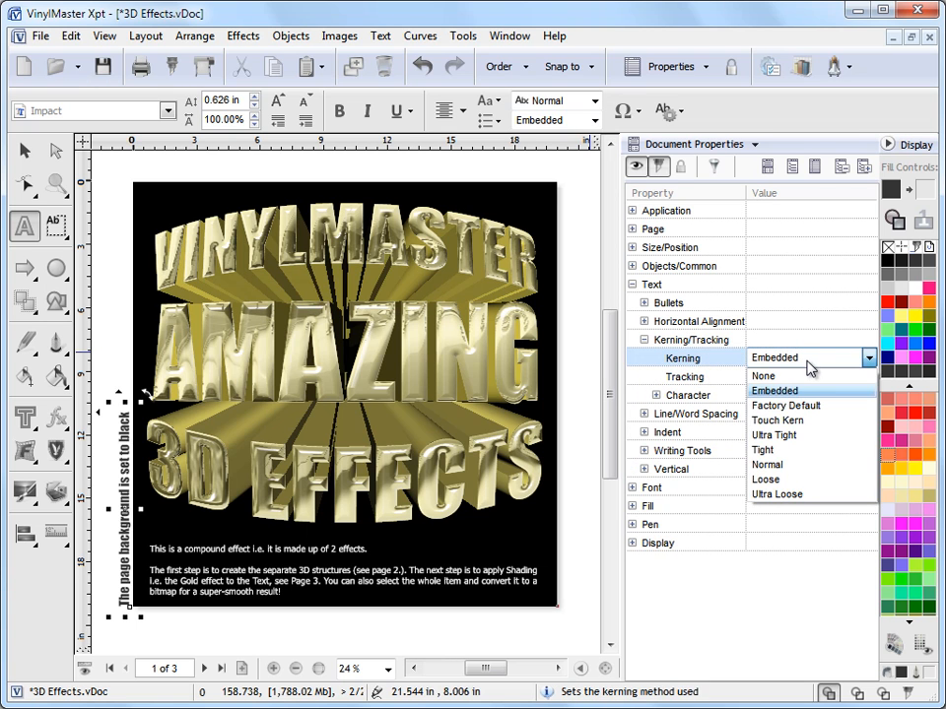
left_click(801, 480)
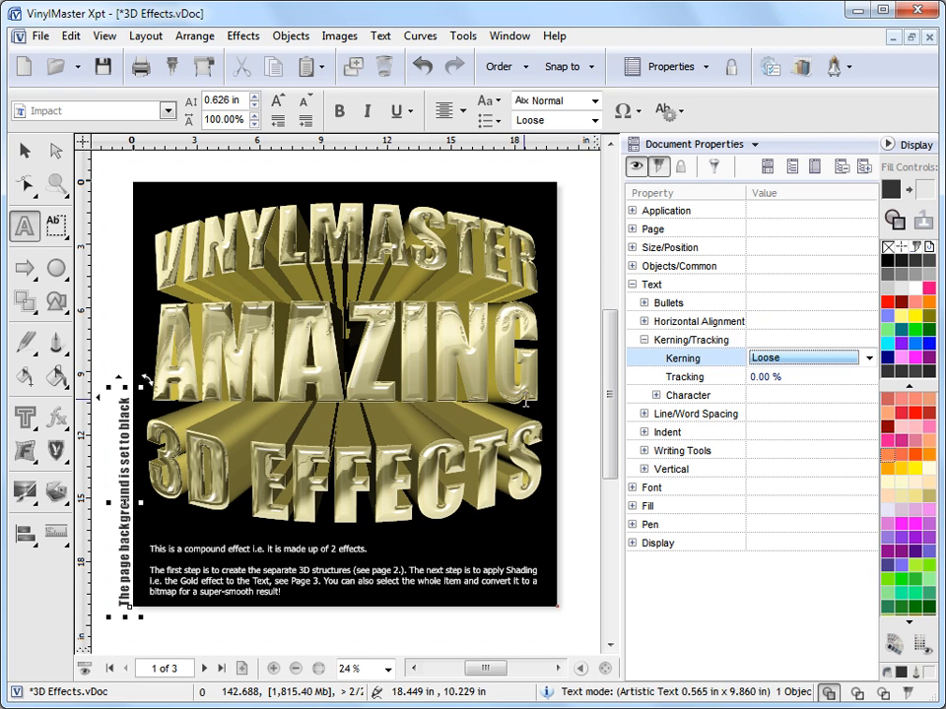
Step: Select the descriptive text box beneath the 3D lettering to view its Text properties, and collapse the Text category
left_click(426, 584)
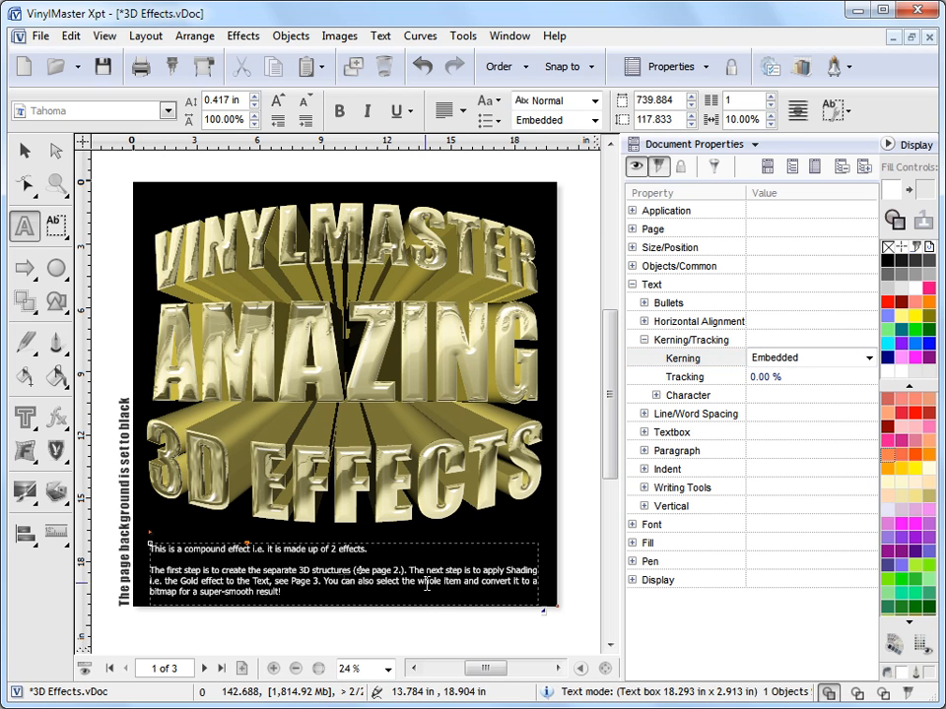
left_click(632, 284)
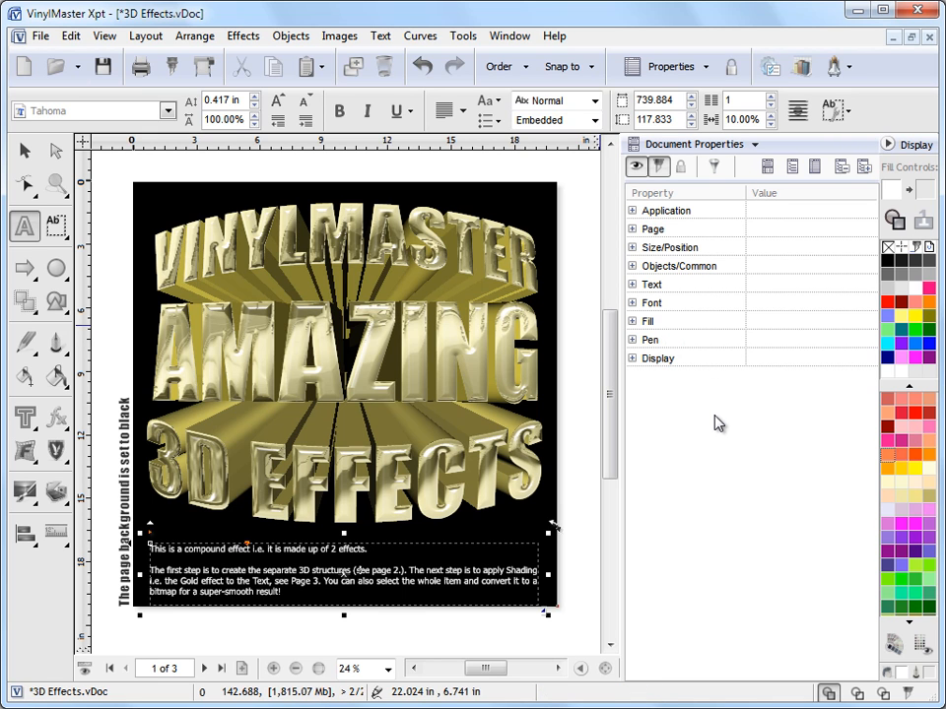
Step: Add a blank fourth page to the document and draw a black-filled square about 2.5 in wide in its upper-left area
left_click(221, 668)
left_click(241, 668)
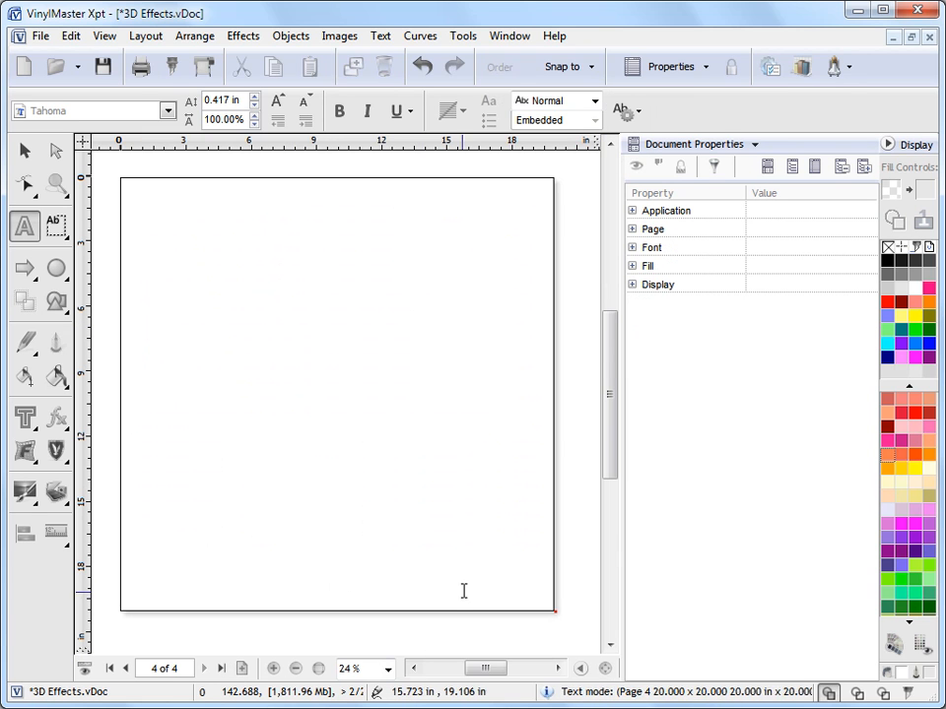
left_click(56, 267)
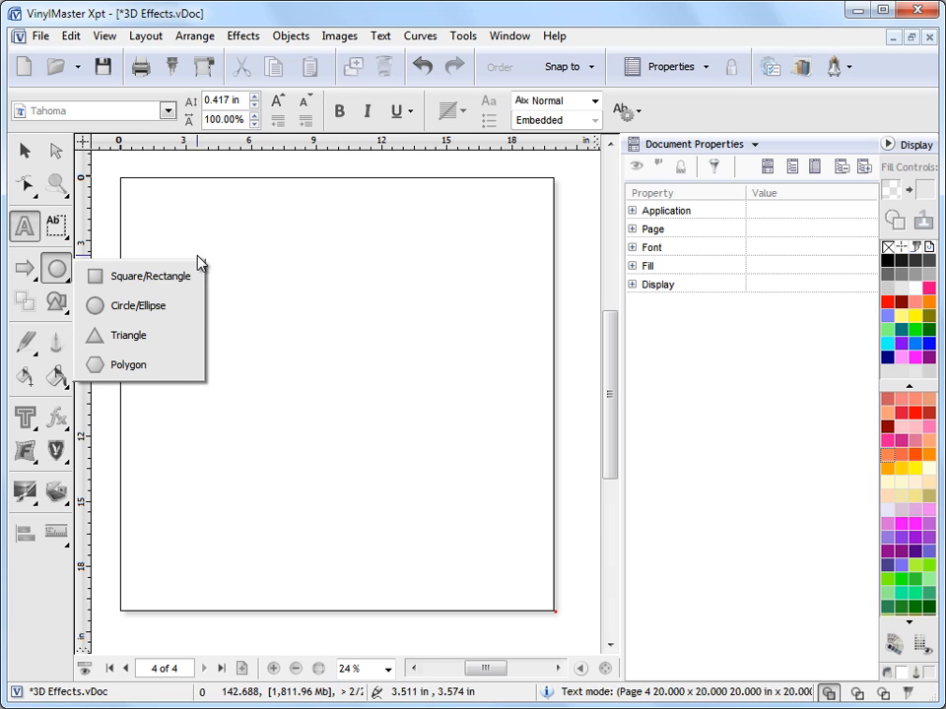
left_click(144, 277)
left_click_drag(205, 251, 246, 288)
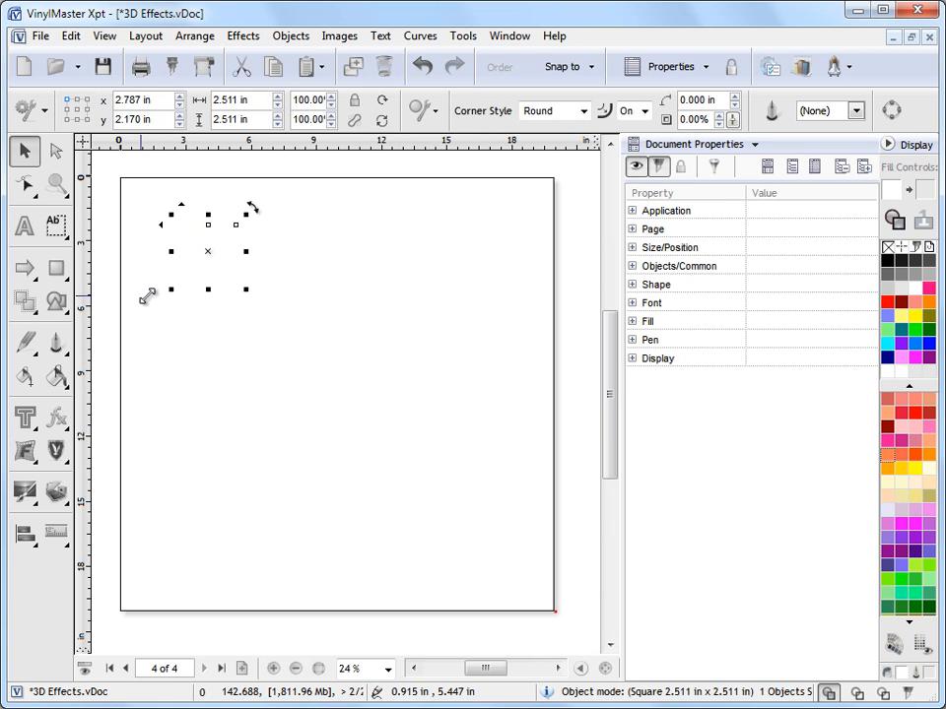
left_click(889, 262)
Step: Place two copies of the black square on the page and change the fill color of all three squares to orange
left_click_drag(205, 250, 373, 237)
left_click_drag(149, 182, 473, 419)
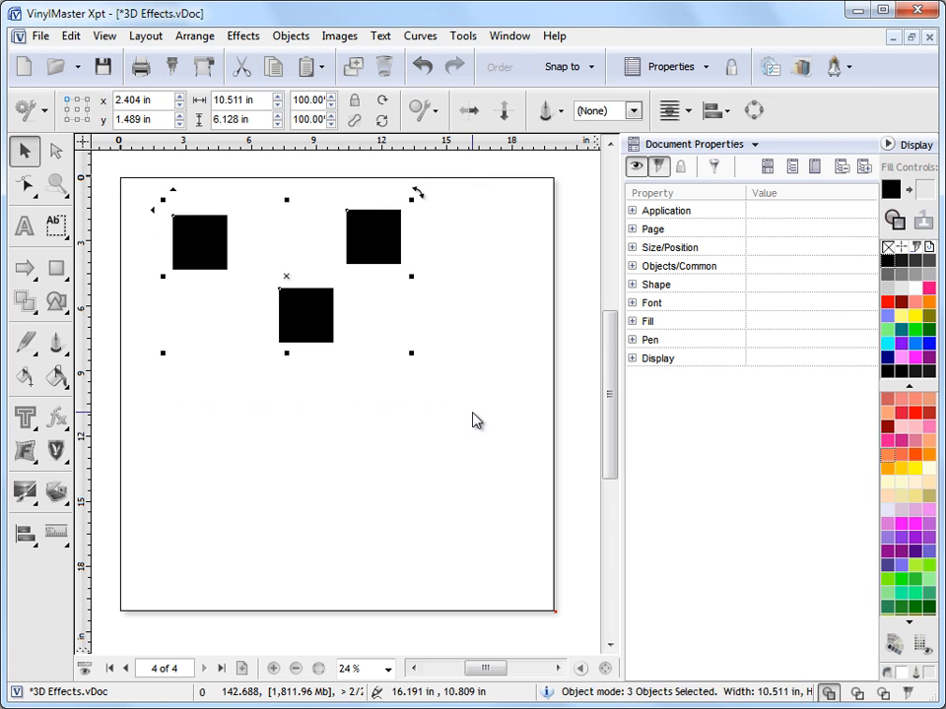
left_click(632, 323)
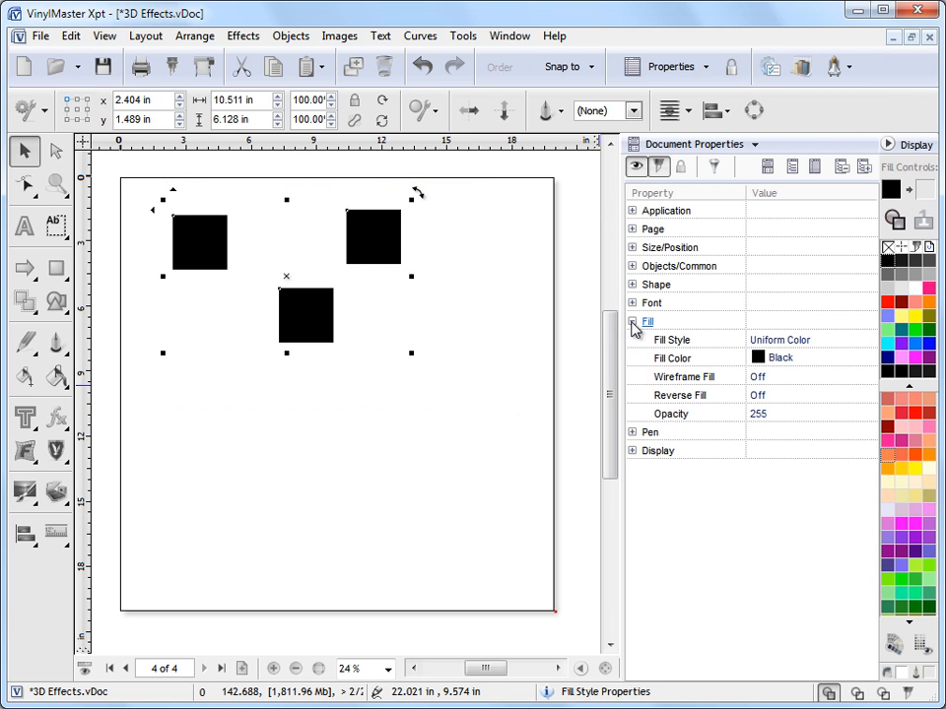
left_click(799, 363)
left_click(868, 361)
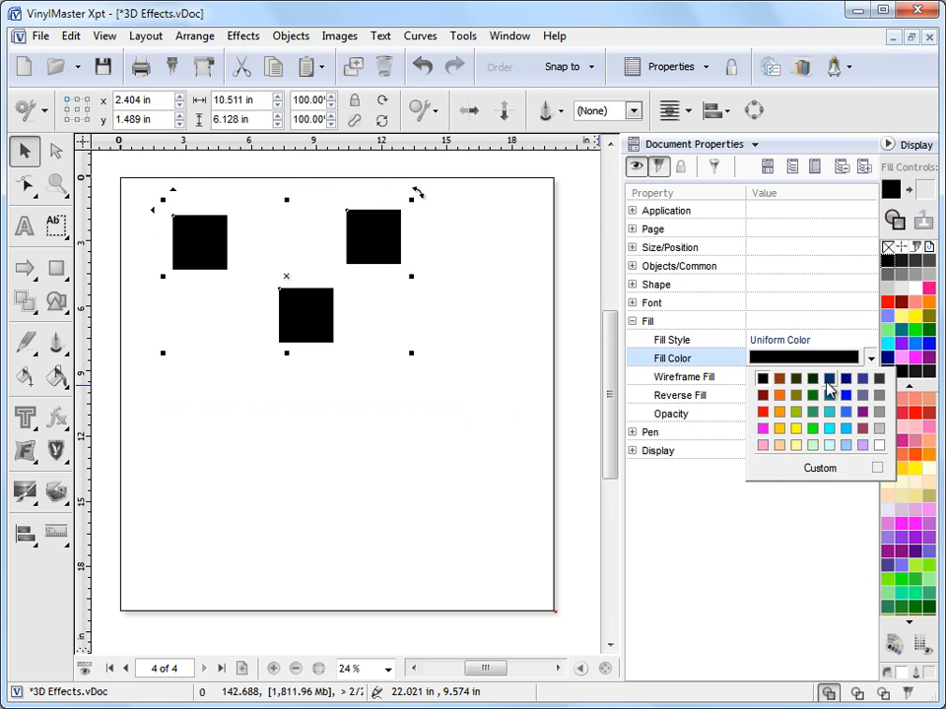
left_click(780, 413)
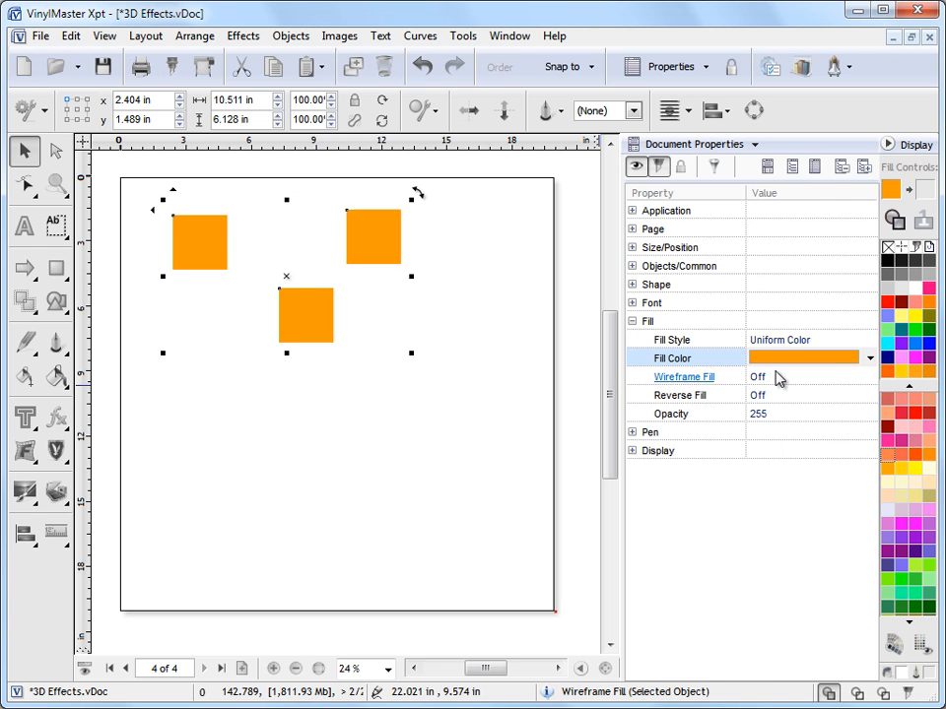
Step: Set the three squares' fill opacity to 107 and their pen style to the solid line 1
left_click(807, 412)
left_click_drag(868, 418, 857, 491)
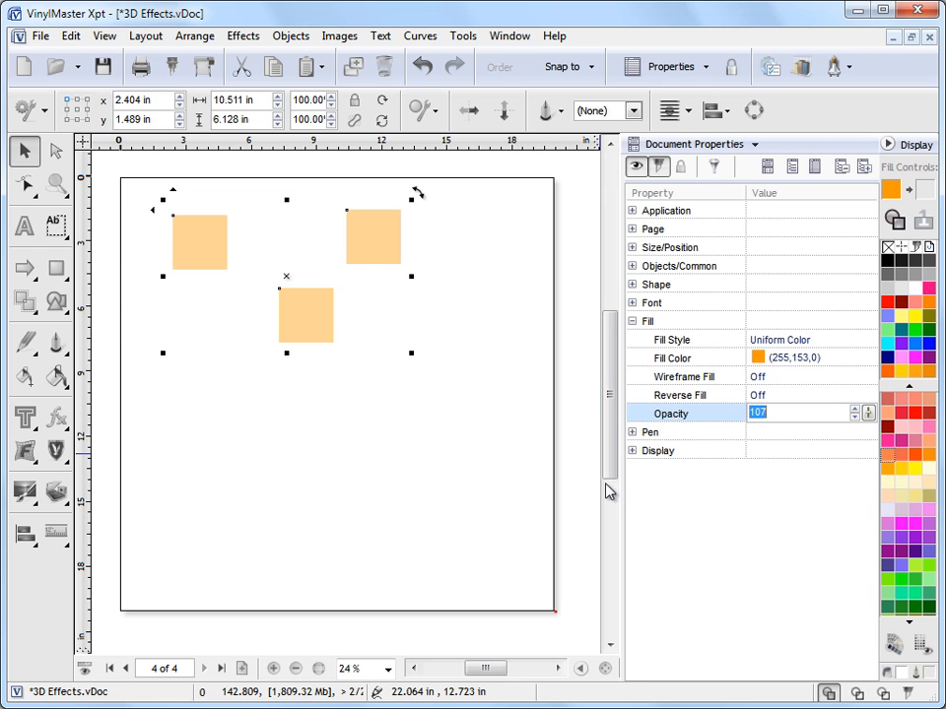
left_click(636, 431)
left_click(758, 453)
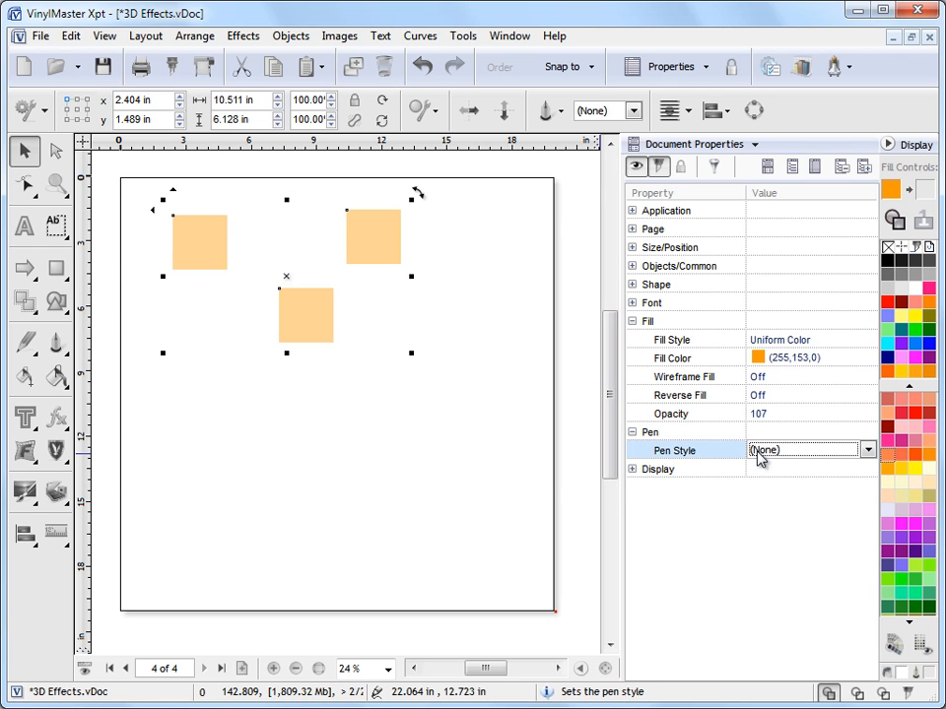
left_click(817, 453)
left_click(483, 248)
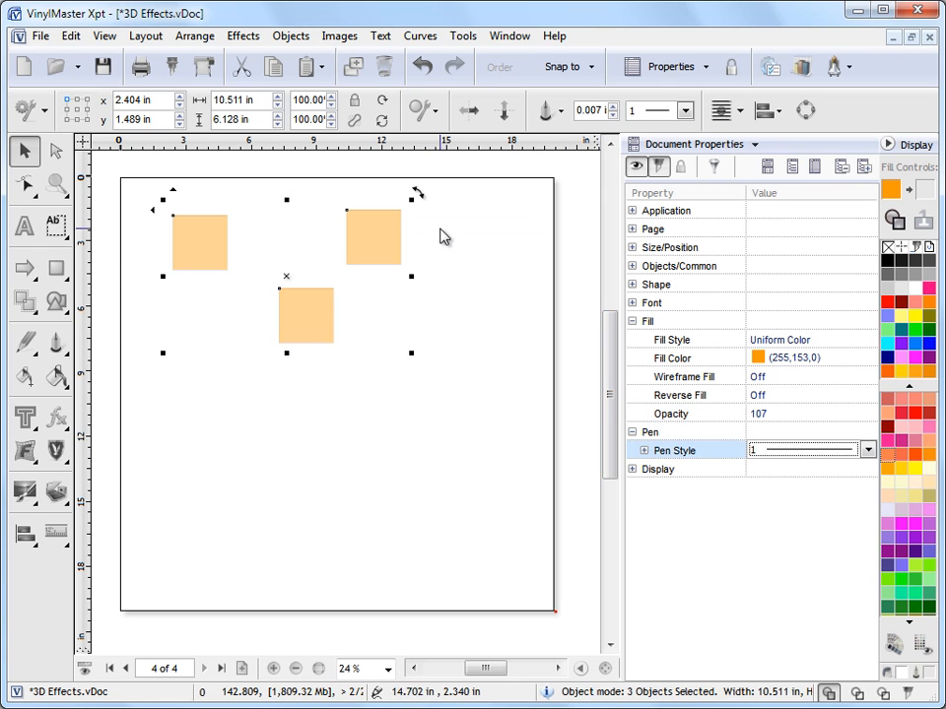
Step: Set the pen width of the three squares' outline to 0.104 in and deselect them
left_click(641, 451)
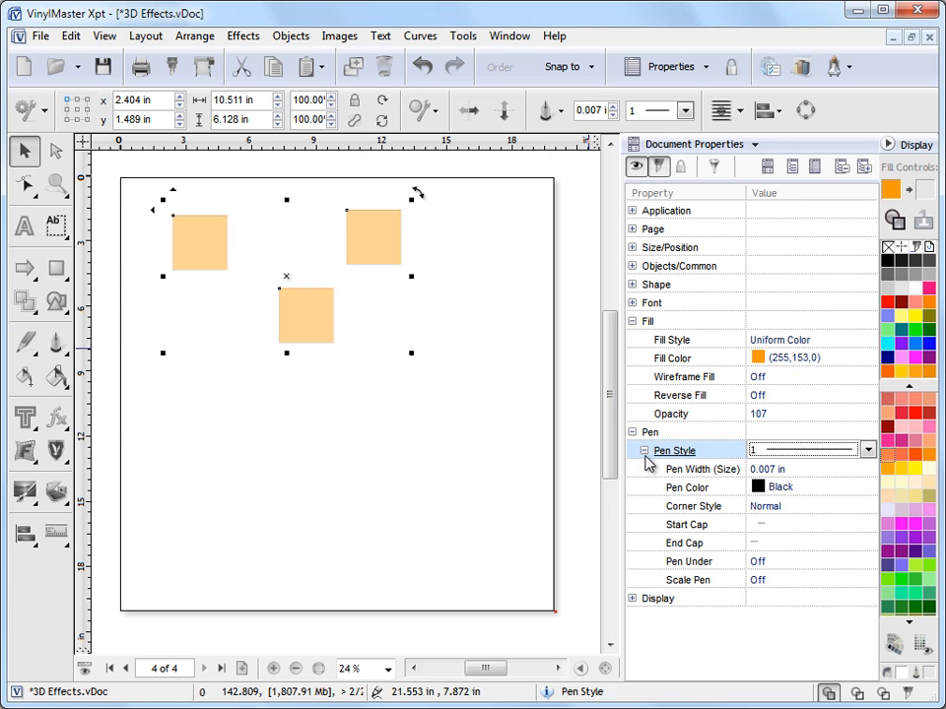
left_click(846, 471)
left_click_drag(872, 469, 871, 470)
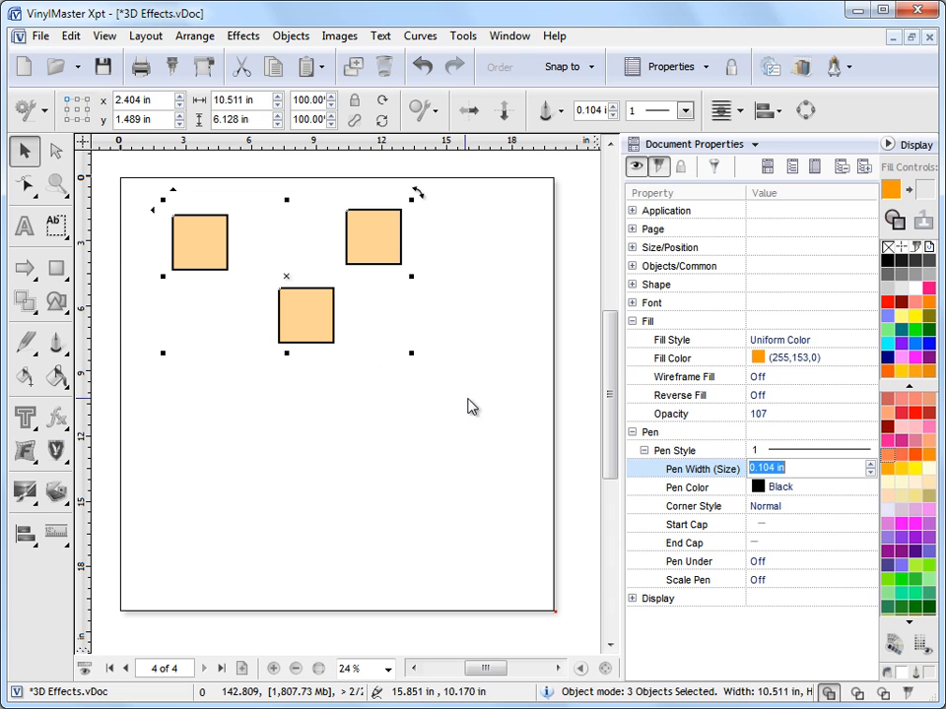
left_click(836, 514)
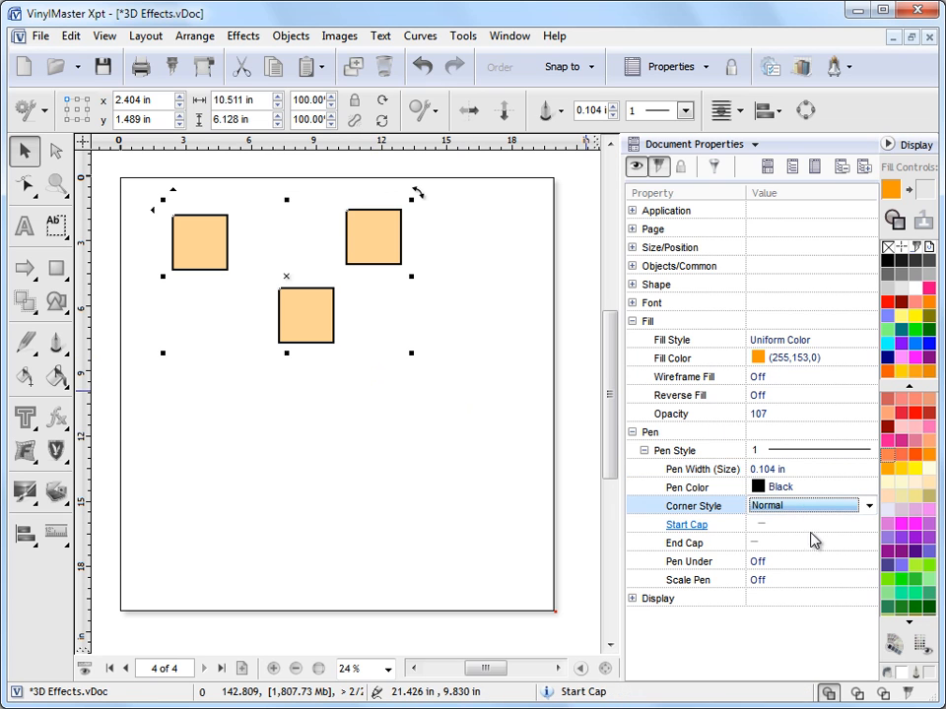
left_click(495, 346)
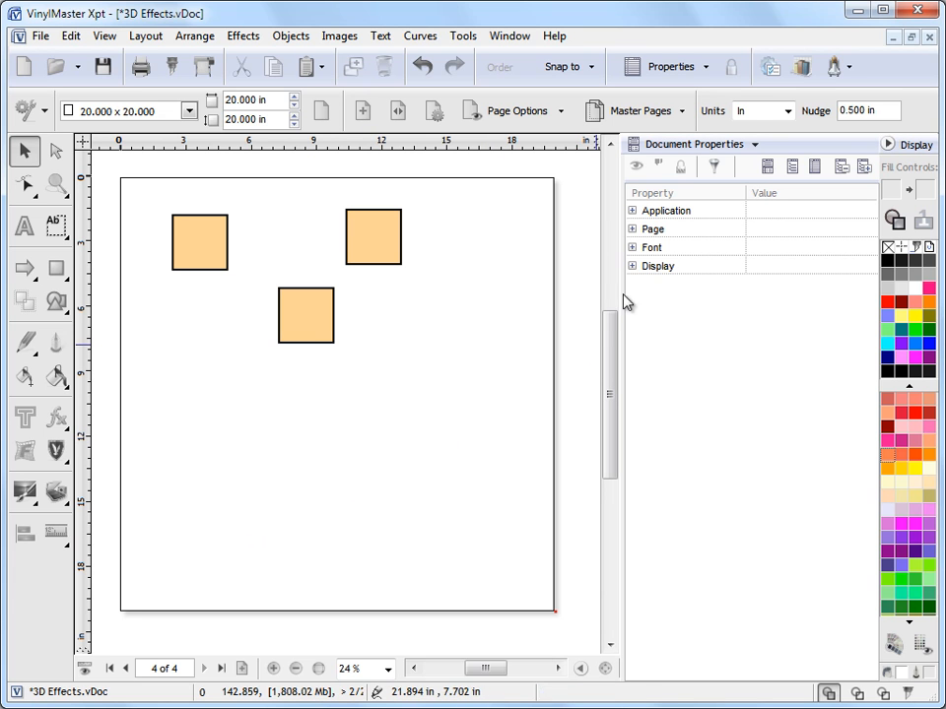
Step: Go back to page 1 and select the gold 3D lettering to view its effect, fill and pen properties
left_click(127, 670)
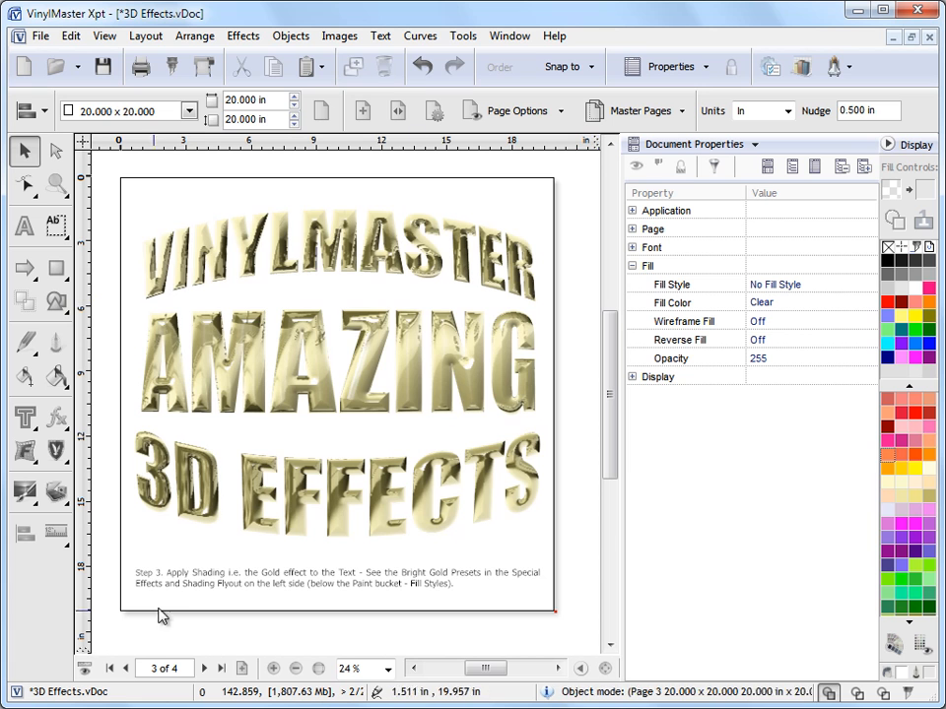
left_click(122, 668)
left_click(123, 668)
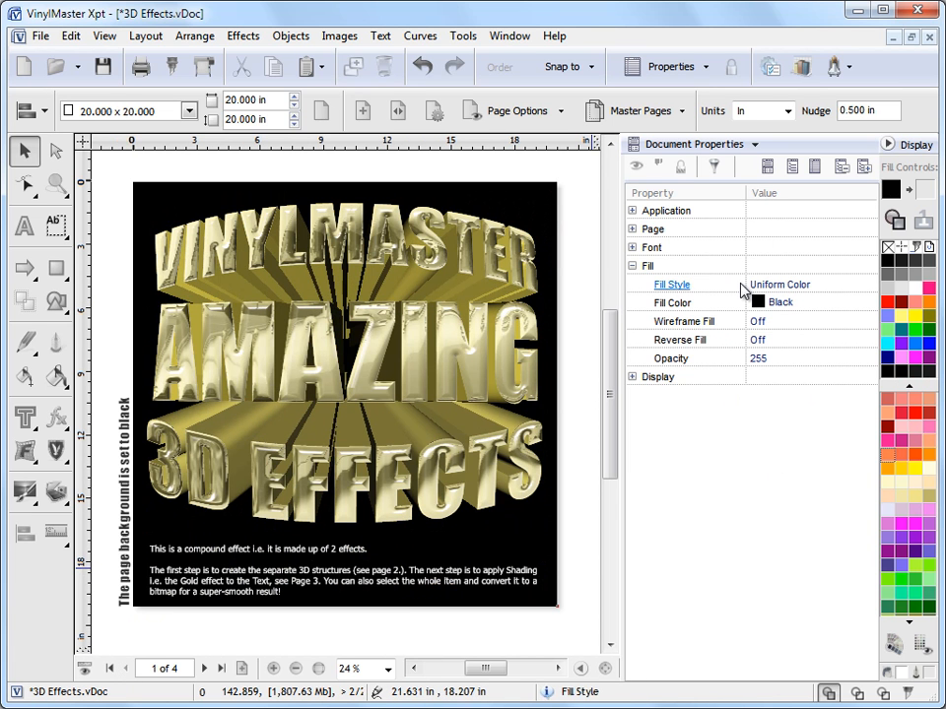
left_click(195, 499)
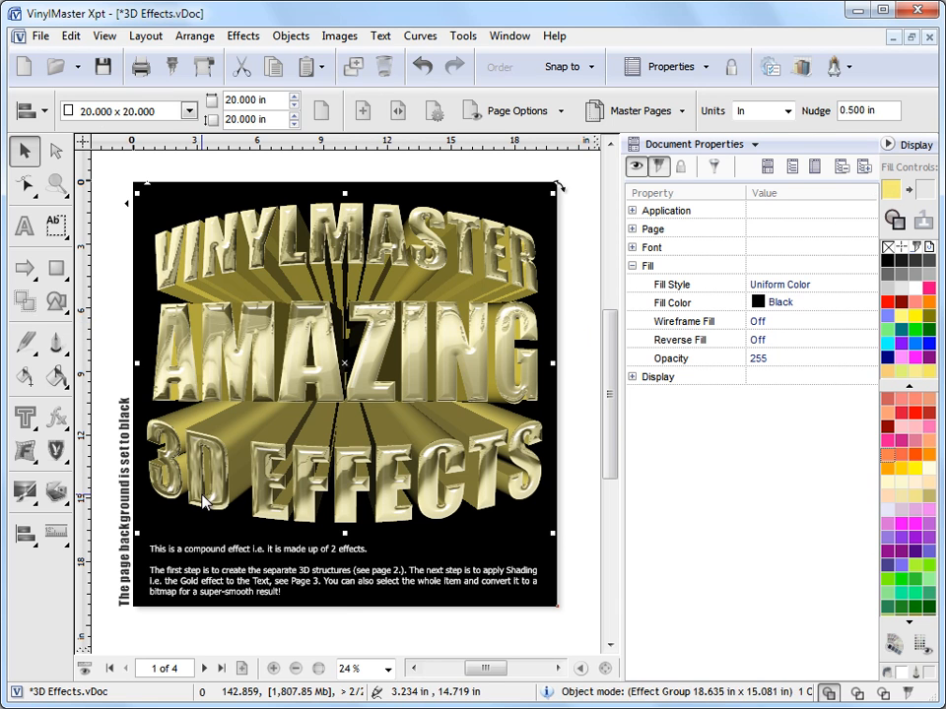
Step: View the Fast Hints in Help Tools for the selected lettering, return to Document Properties, and deselect it
left_click(701, 144)
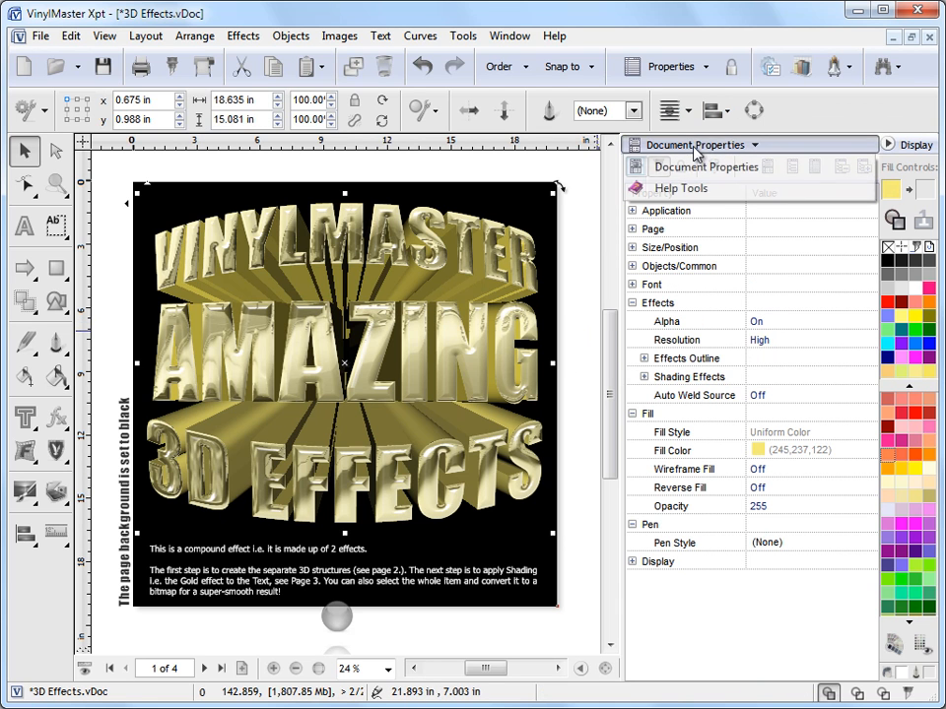
left_click(695, 186)
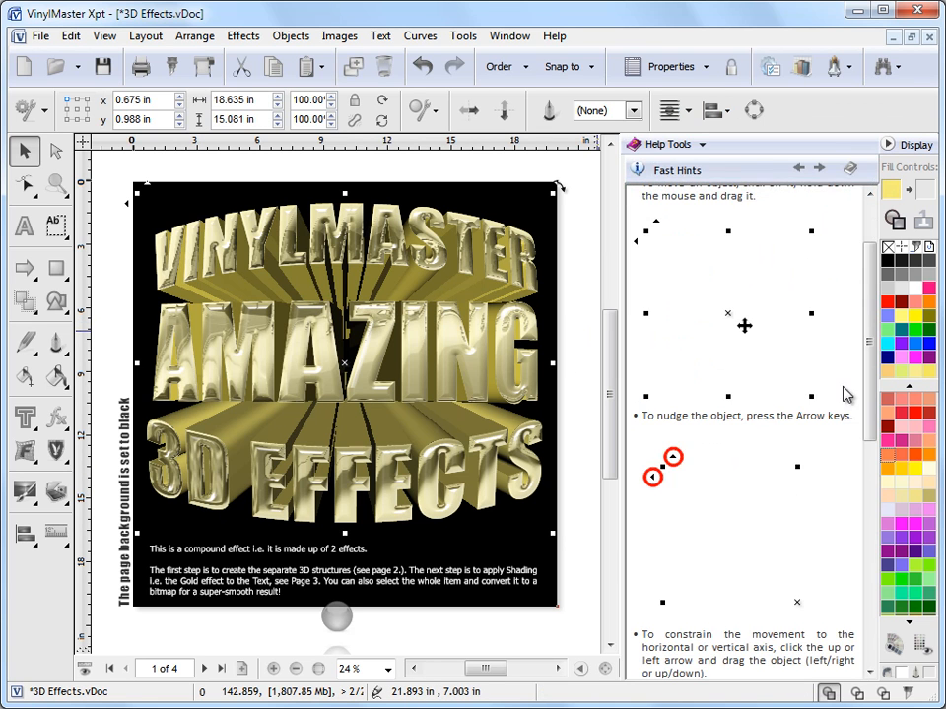
left_click(673, 148)
left_click(707, 166)
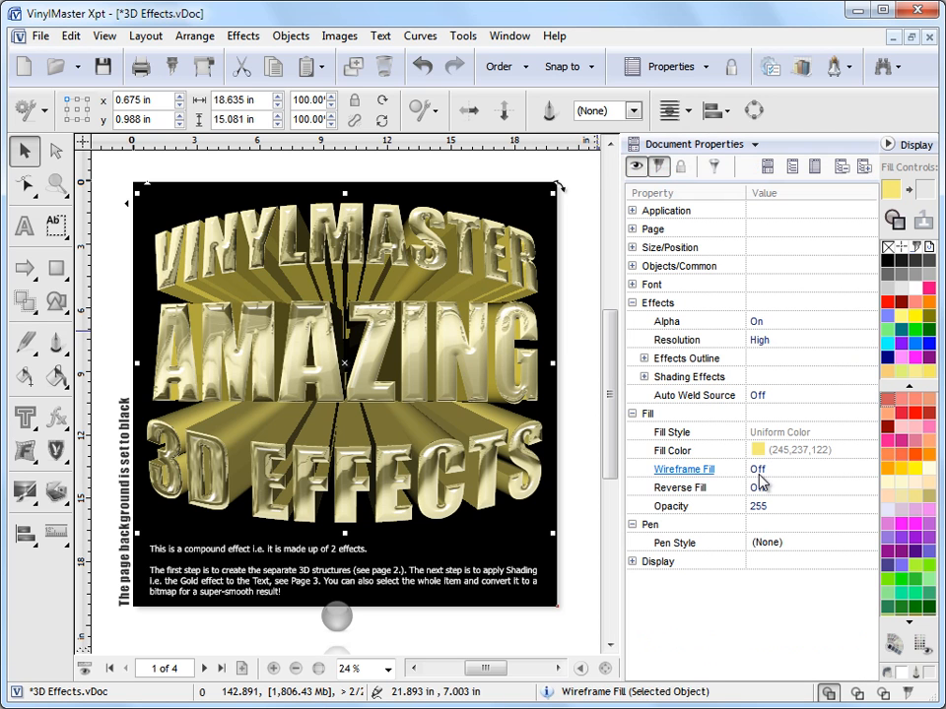
left_click(582, 312)
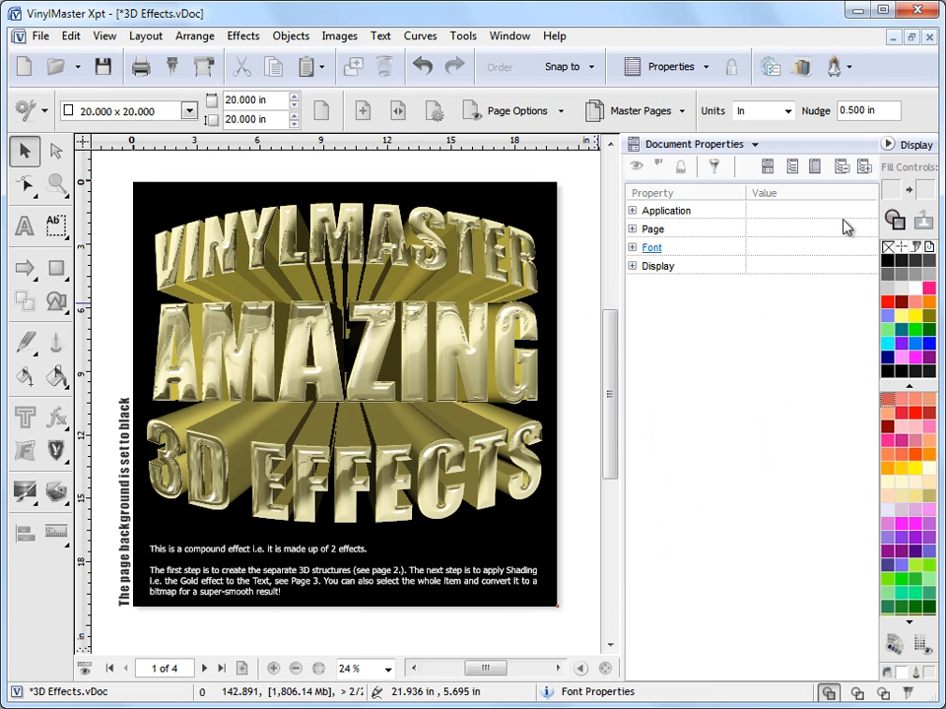
Step: Replace the Document Properties panel with the page thumbnails and use them to browse the document's pages, ending on page 3
left_click(888, 145)
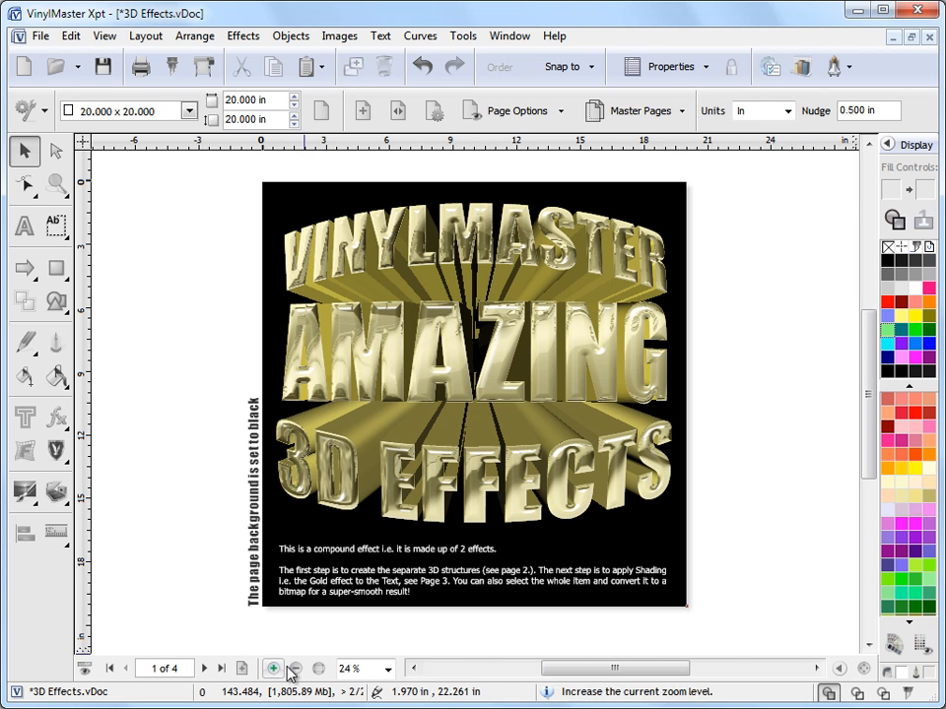
left_click(839, 671)
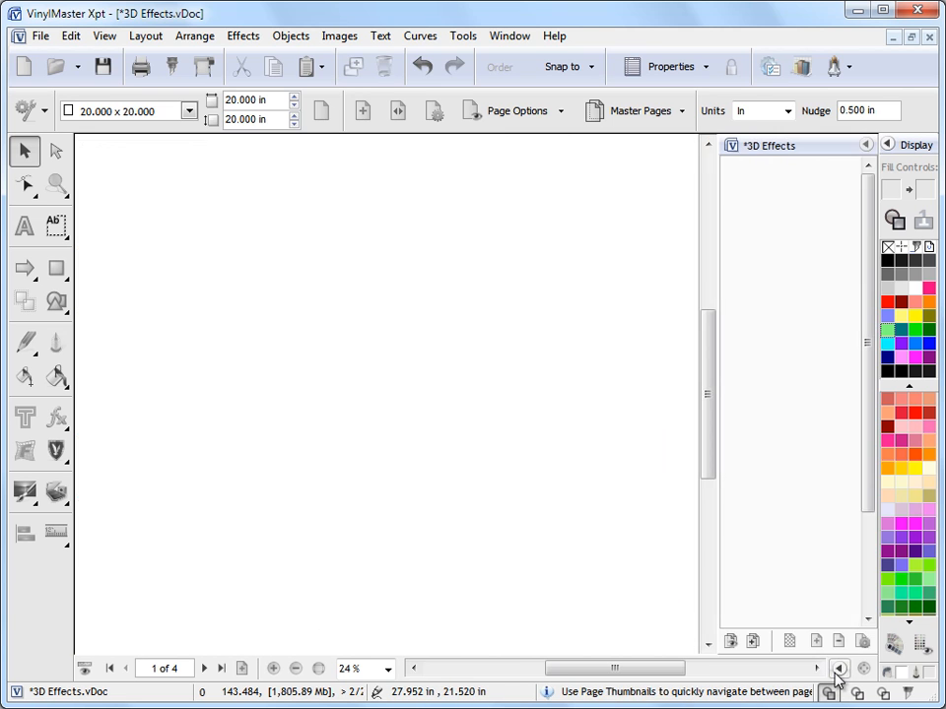
left_click(789, 367)
left_click(802, 563)
left_click(789, 370)
left_click(790, 280)
left_click(790, 370)
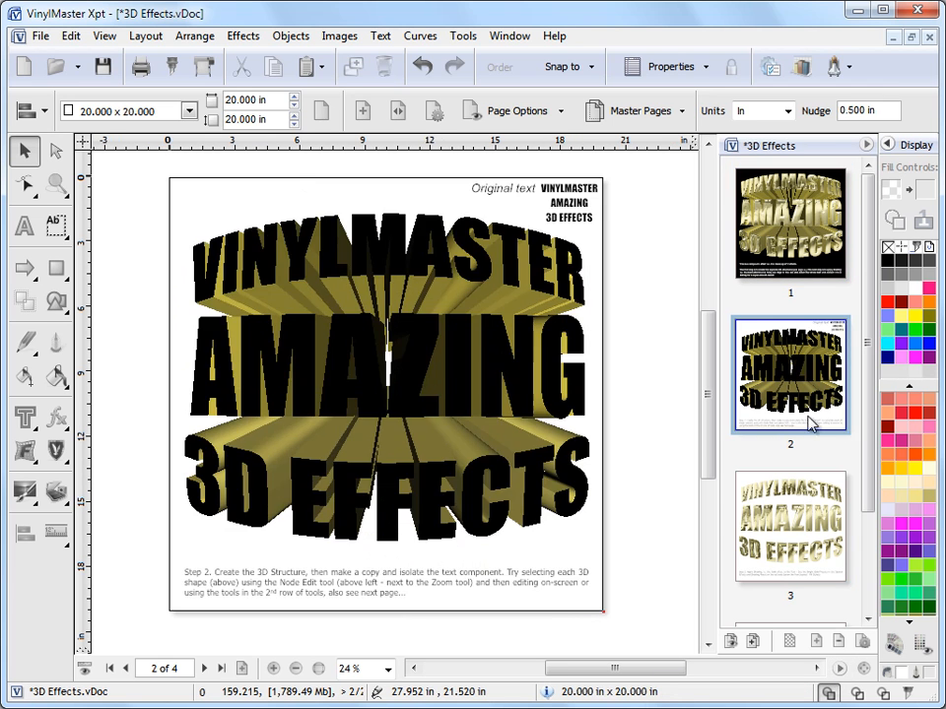
left_click(790, 522)
mouse_move(789, 522)
left_mouse_down()
mouse_move(777, 316)
mouse_move(788, 498)
left_mouse_up()
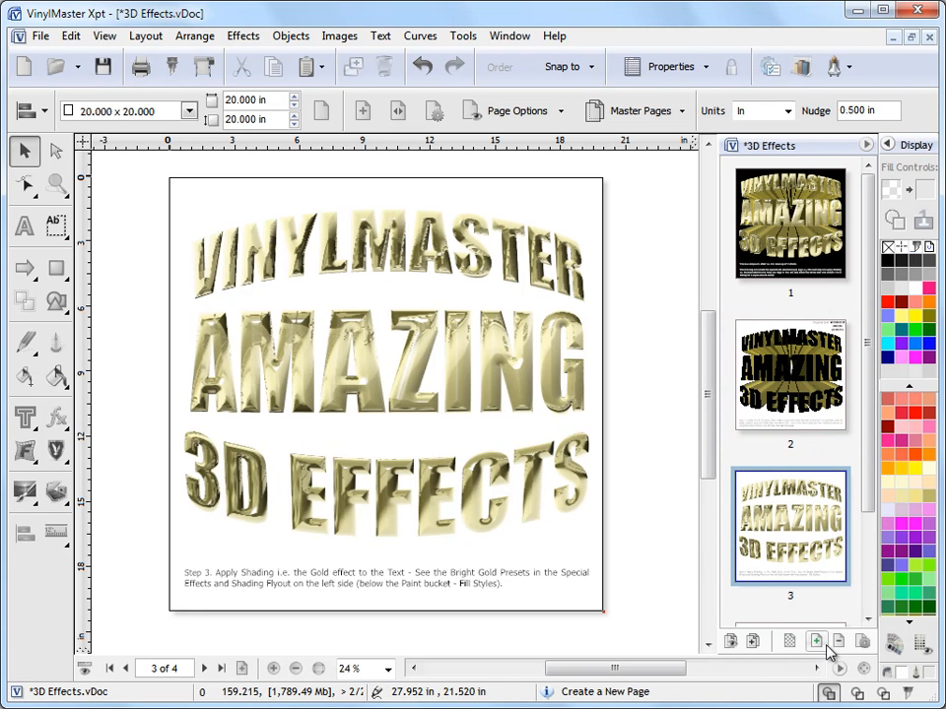
Step: Add a blank fifth page to the document and delete it again
left_click(817, 643)
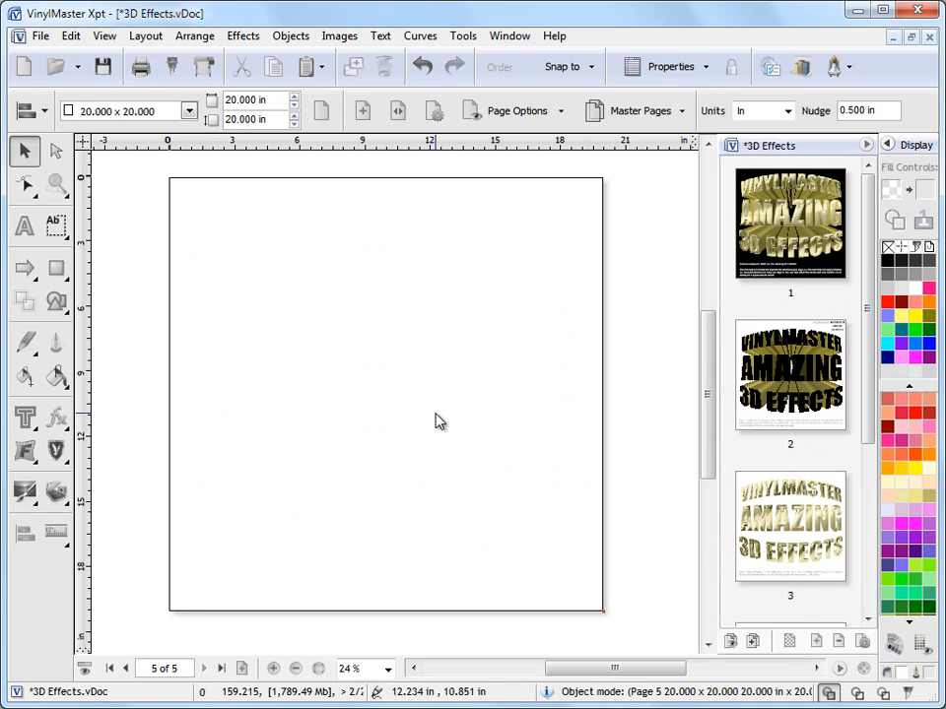
left_click(838, 640)
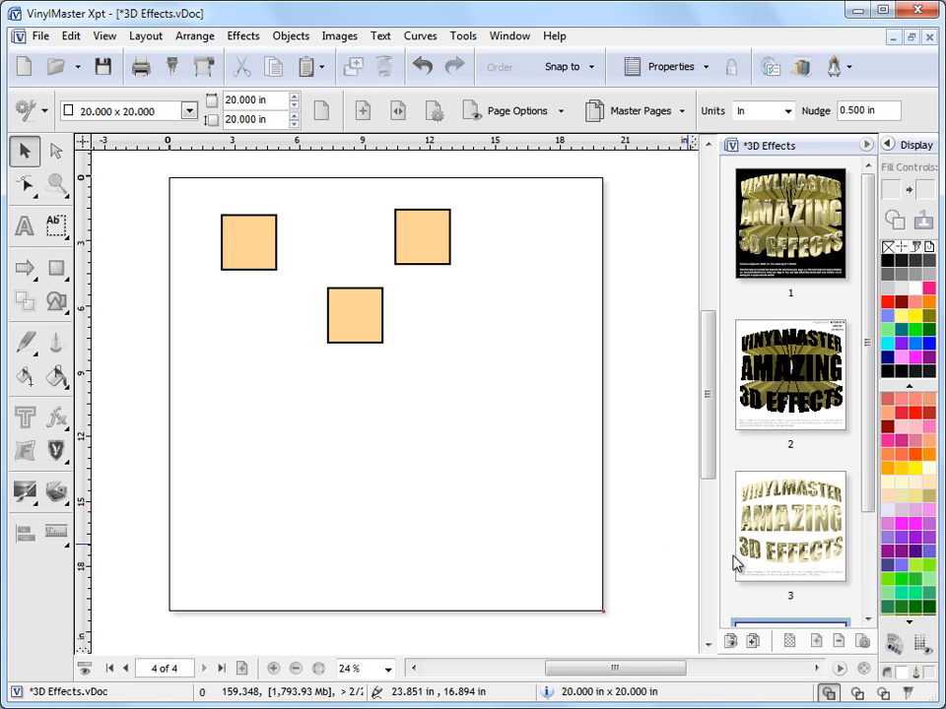
Step: View the page commands available for the page 2 thumbnail and the program's Help Topics and Tutorials entries
right_click(796, 390)
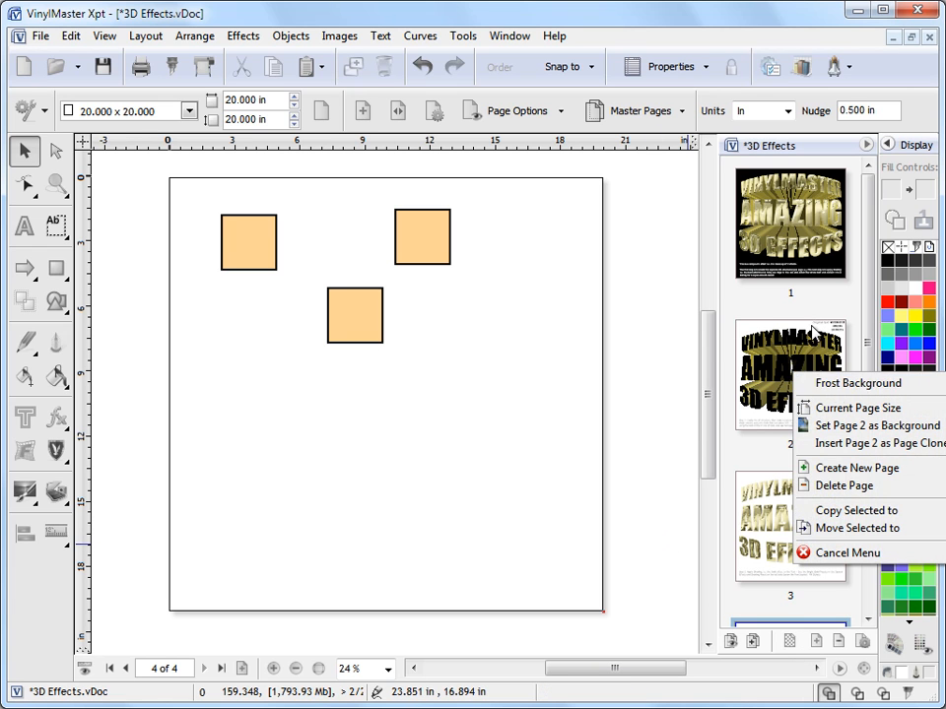
left_click(687, 427)
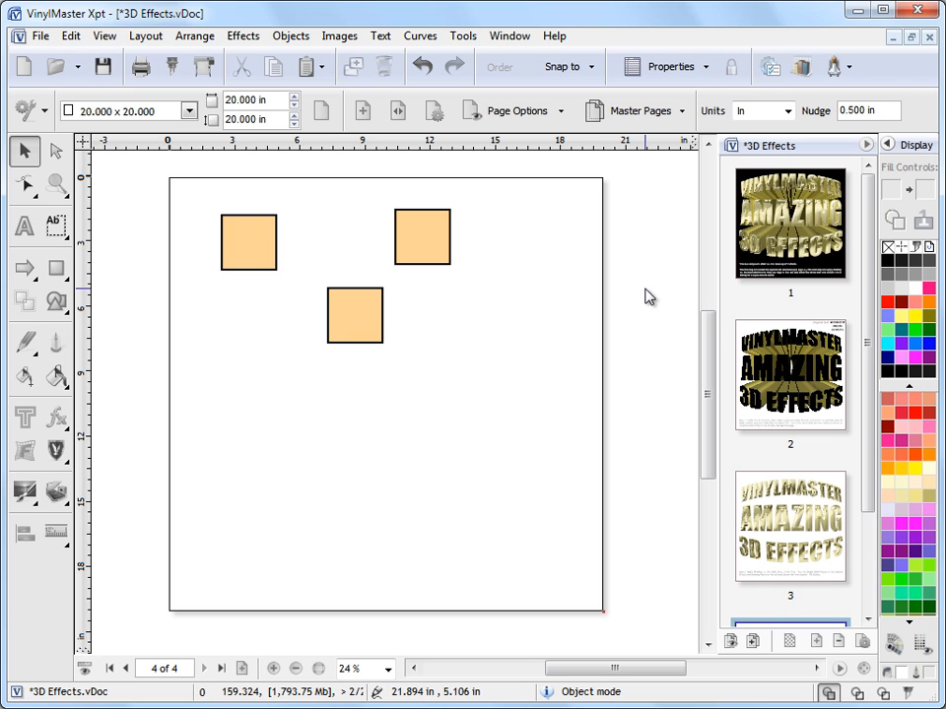
left_click(558, 37)
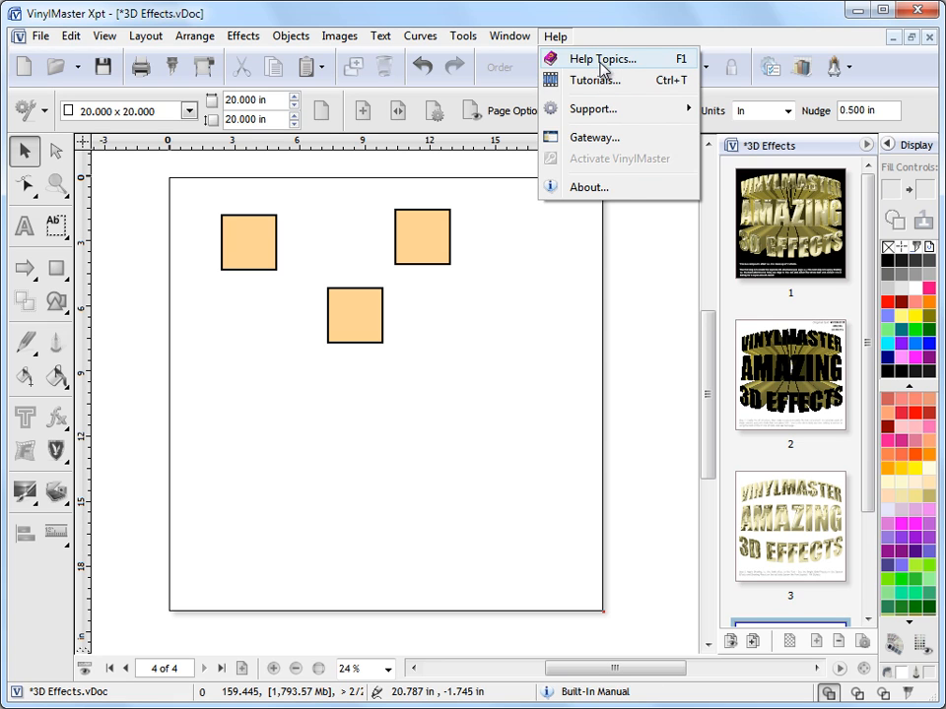
left_click(631, 342)
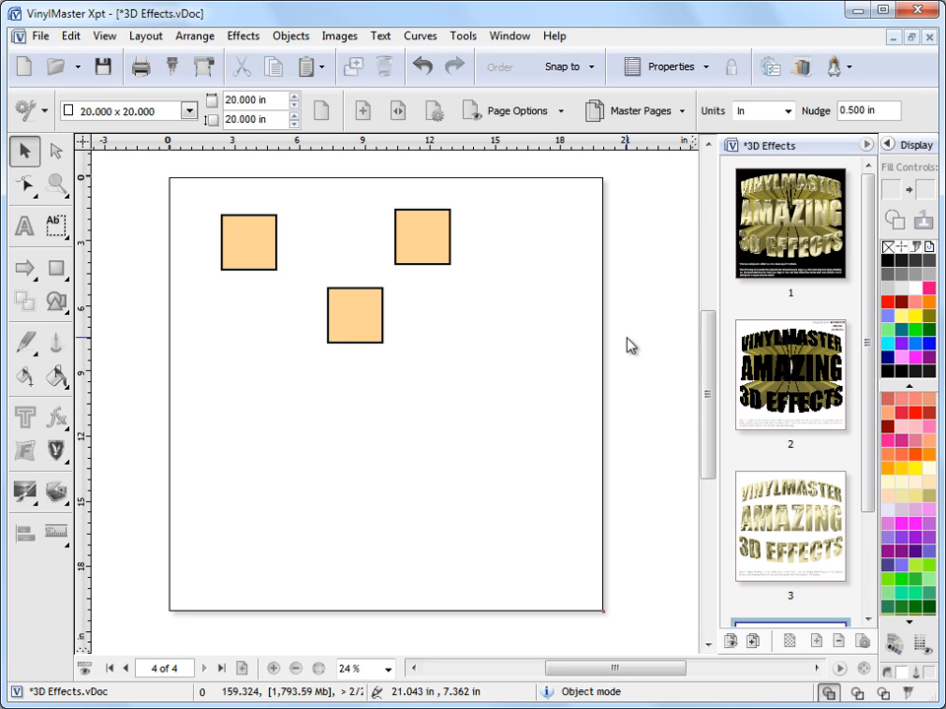
left_click(555, 36)
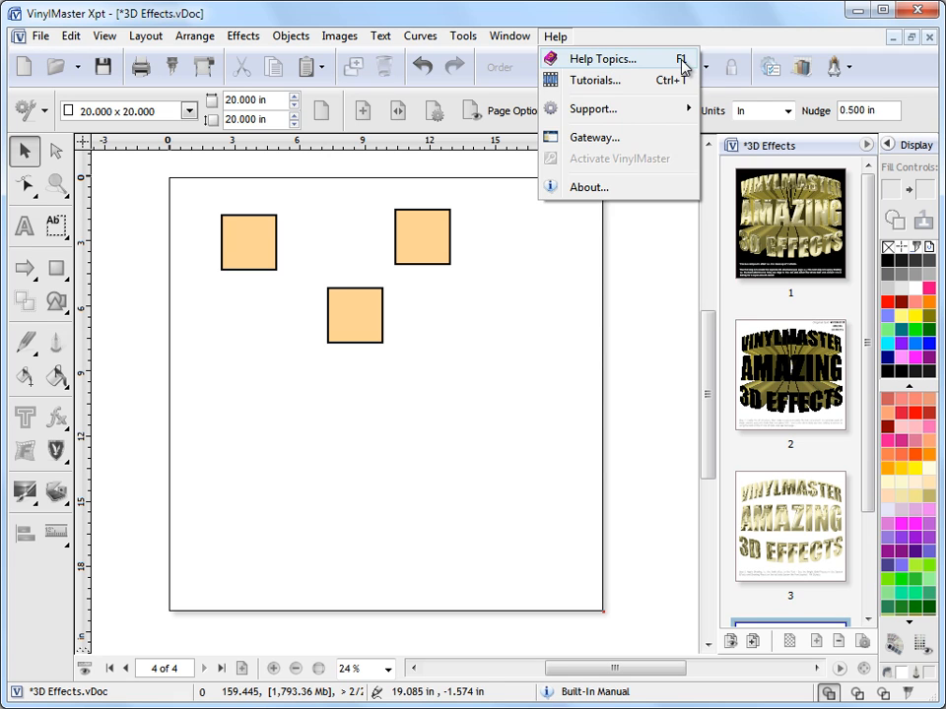
left_click(564, 315)
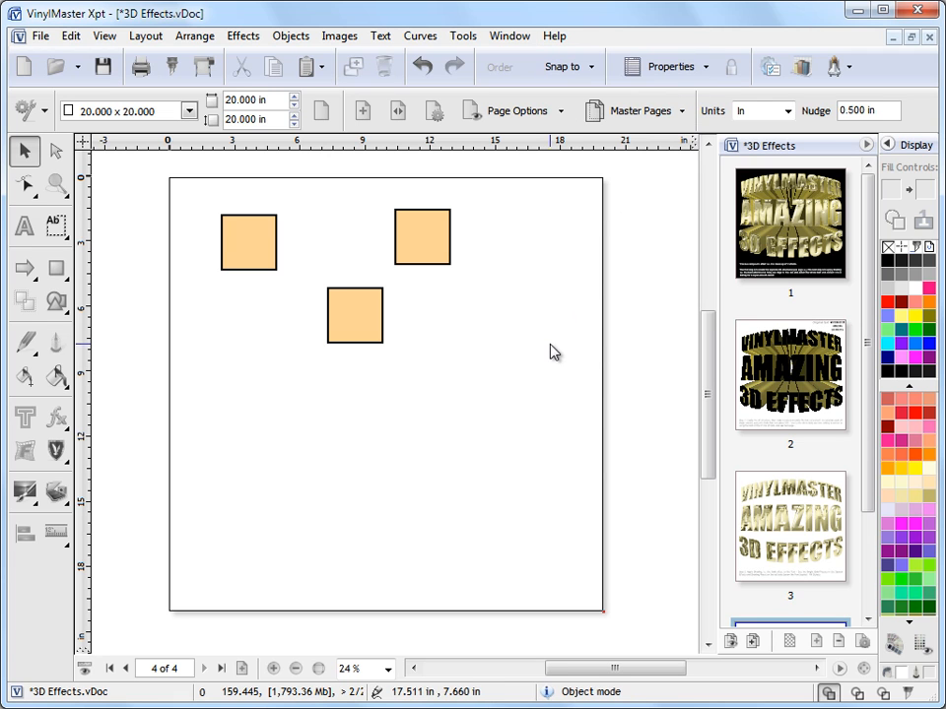
Step: Hide the page thumbnails and delete all three orange squares from page 4
left_click(830, 692)
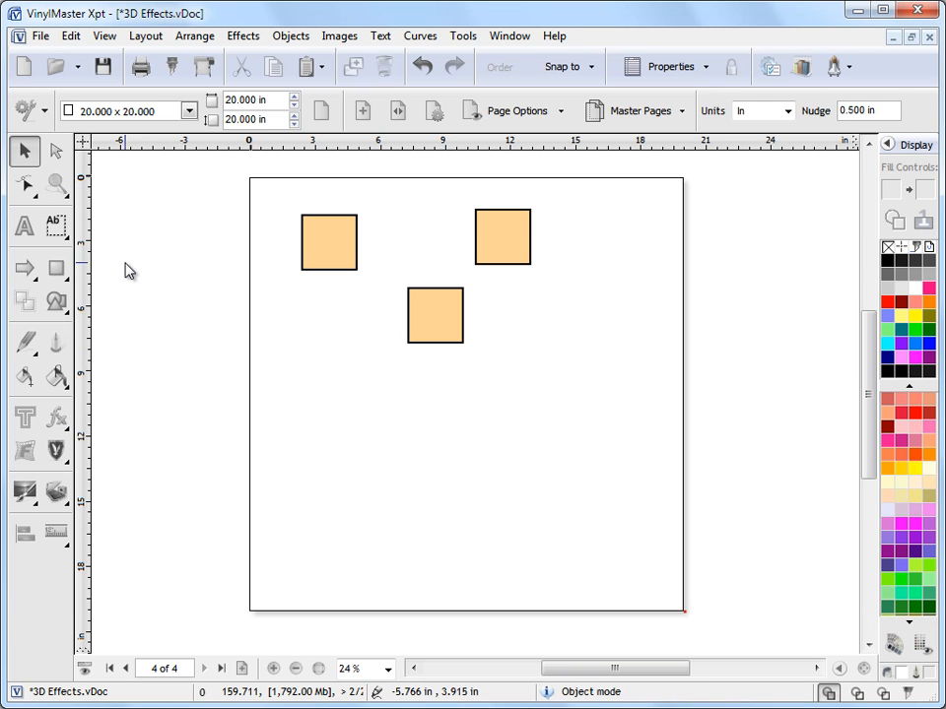
left_click_drag(281, 192, 602, 437)
key("Delete")
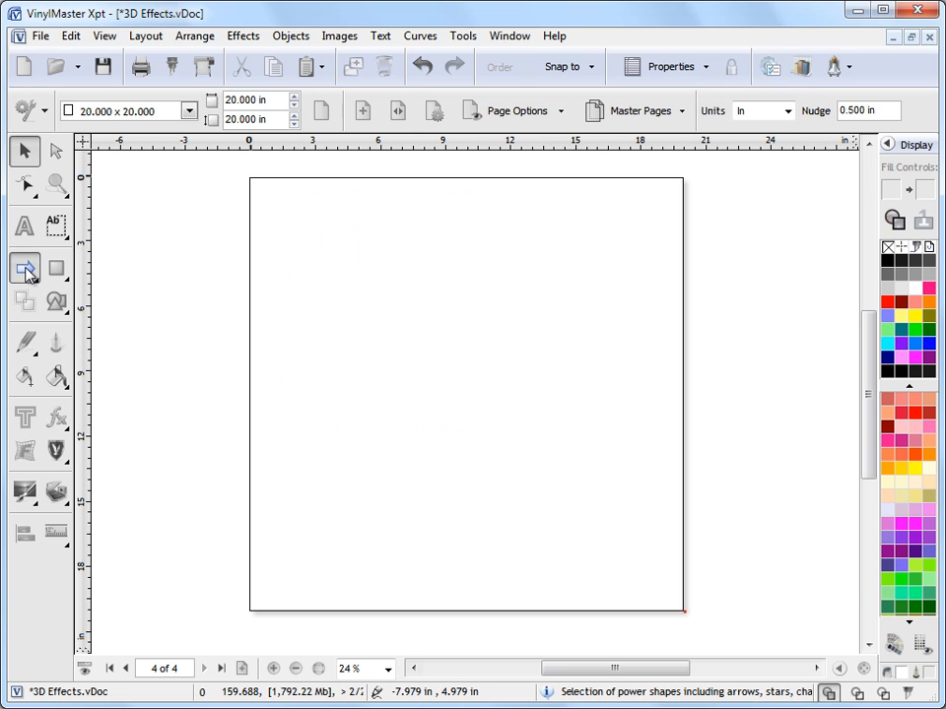
Step: Examine the power shapes and the simple shape categories, including the collection of arrow shapes
left_click(26, 270)
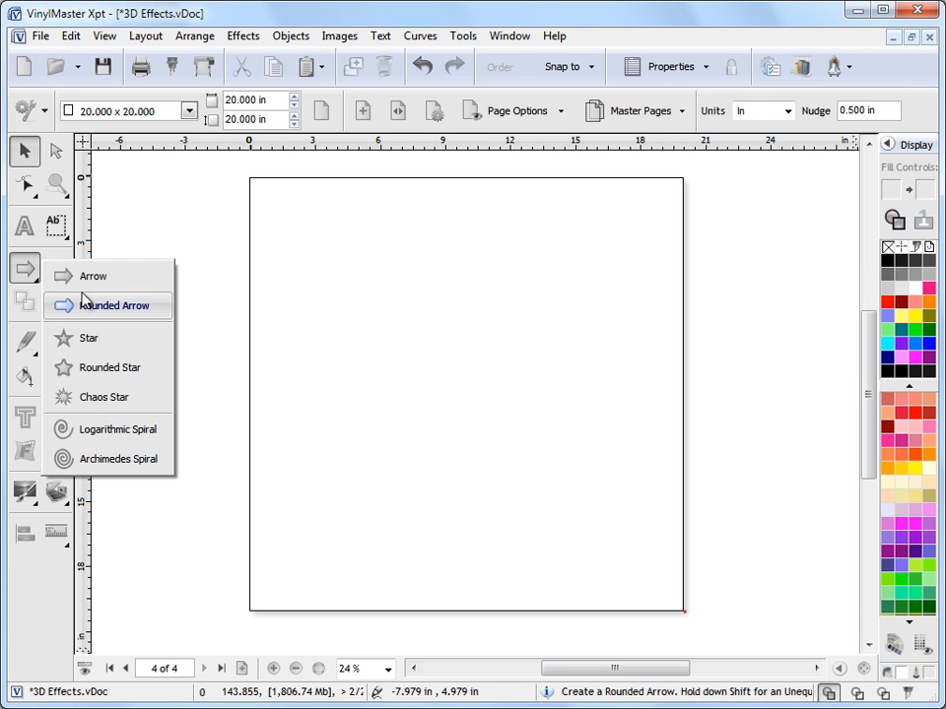
mouse_move(59, 260)
mouse_move(57, 302)
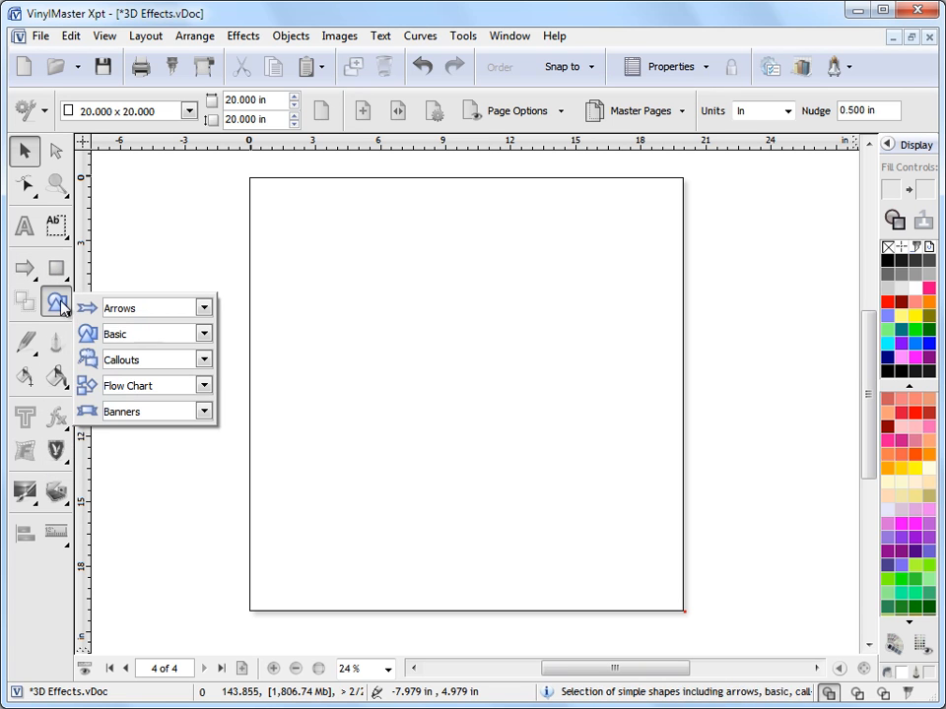
left_click(204, 309)
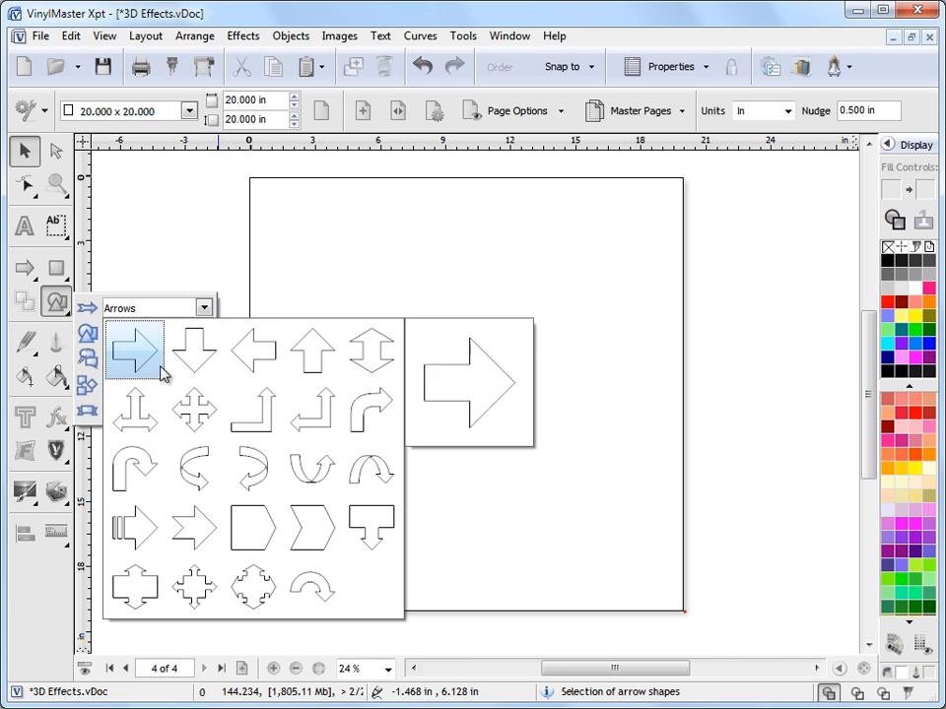
mouse_move(37, 357)
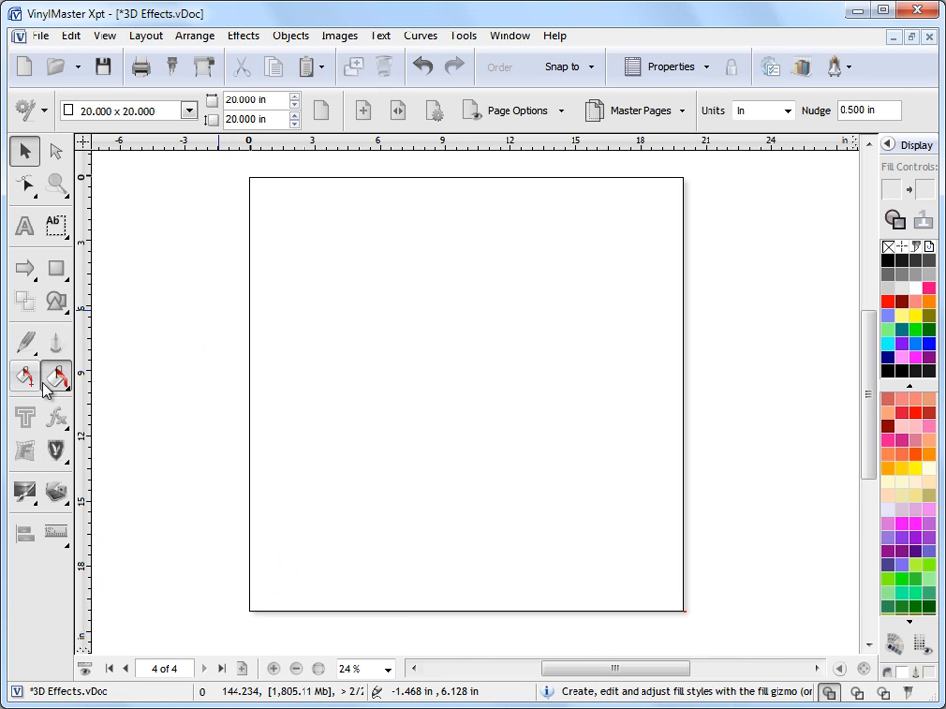
Step: Insert the grape cluster from the Demo Clipart category of General Clipart onto page 4 and move it toward the page's lower right
mouse_move(57, 453)
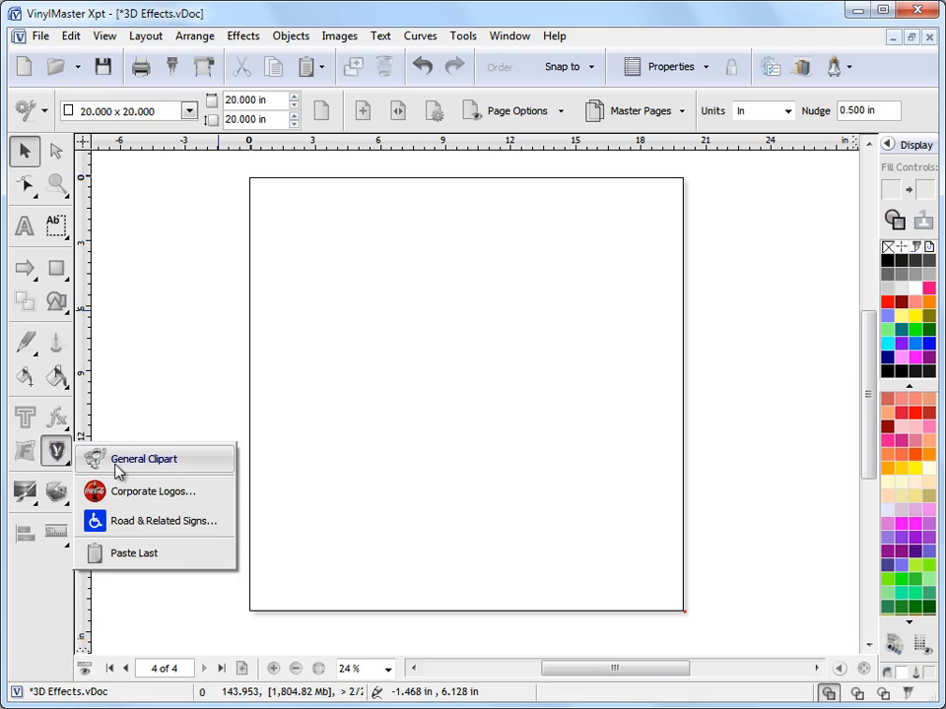
left_click(153, 460)
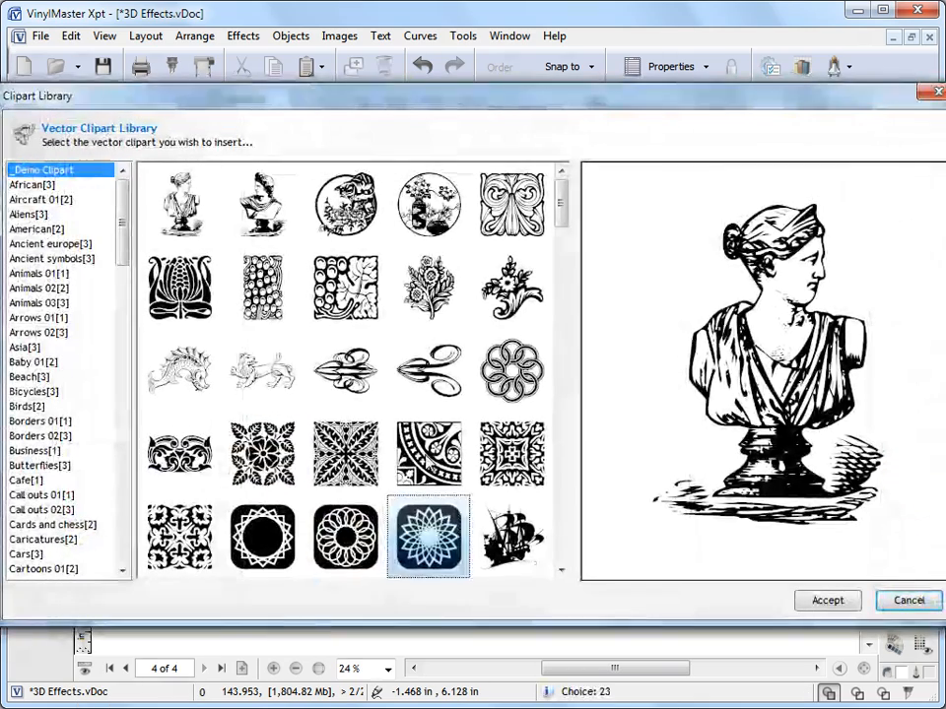
double_click(268, 290)
left_click(292, 244)
left_click_drag(349, 338, 473, 482)
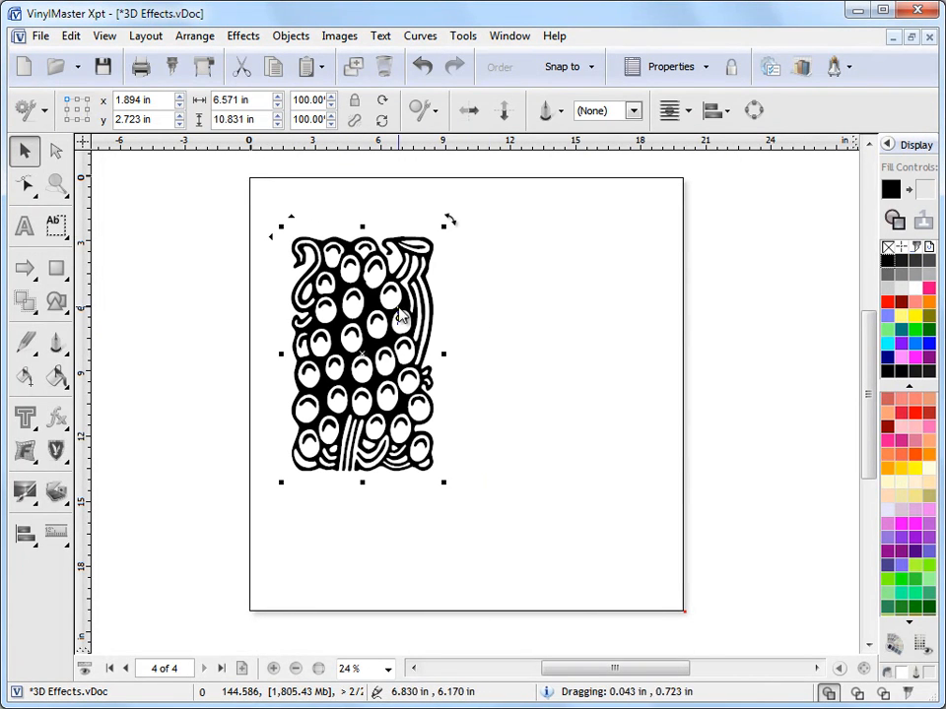
Step: Move the grape cluster slightly up and to the right, to about x 2.57 in, y 2.17 in
left_click(372, 320)
left_click_drag(351, 335, 366, 323)
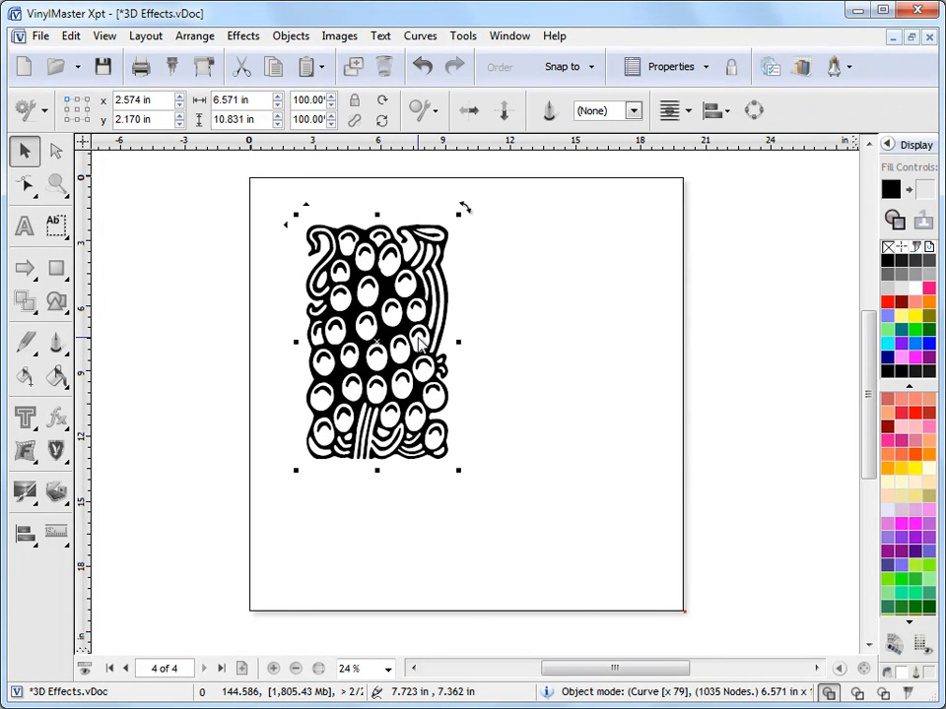
Step: Examine the toolbox's basic shape, text and fill options, including paragraph, vertical and arc text and the fill styles
left_click(56, 268)
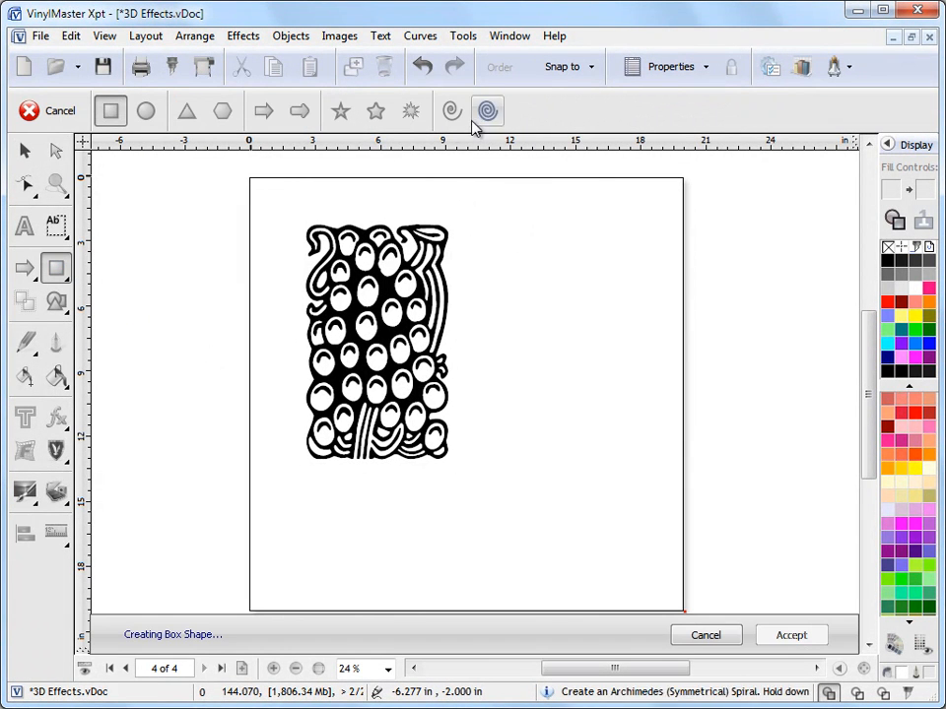
left_click(25, 268)
left_click(65, 232)
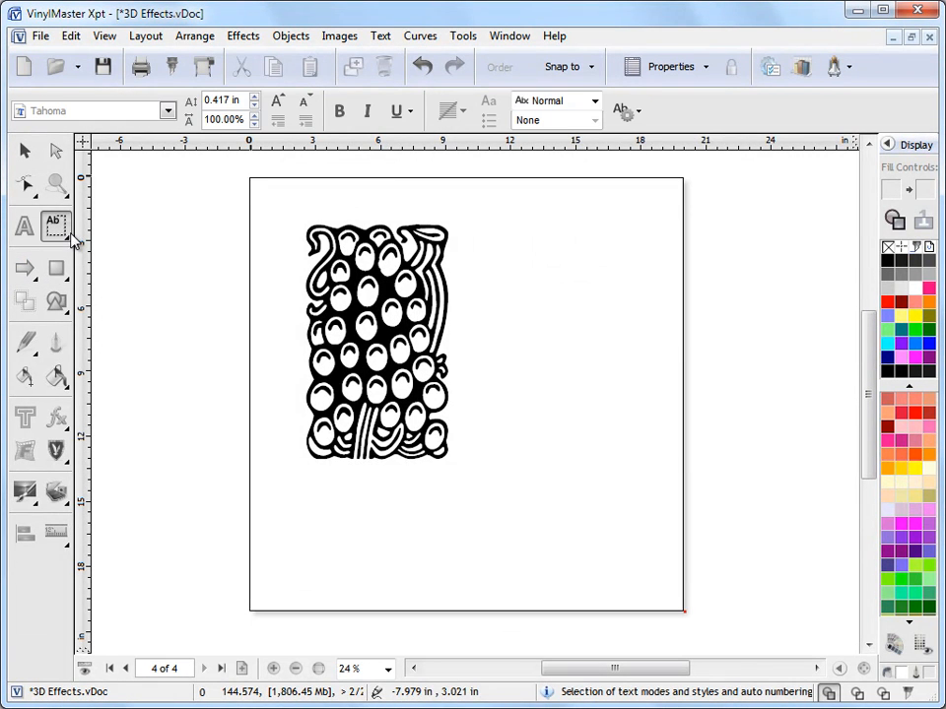
left_click(71, 237)
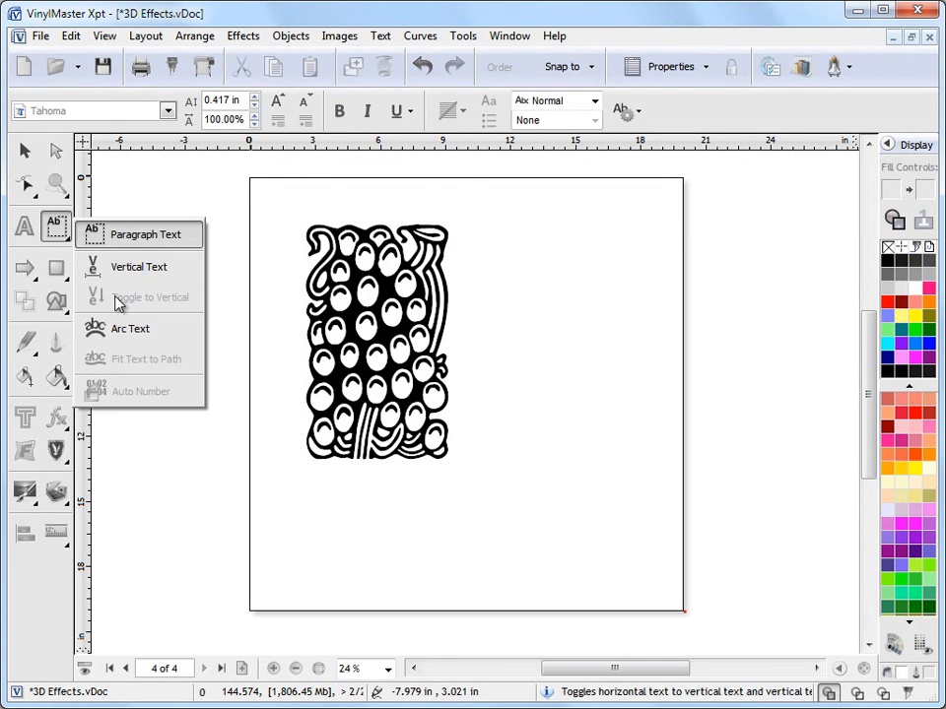
left_click(115, 246)
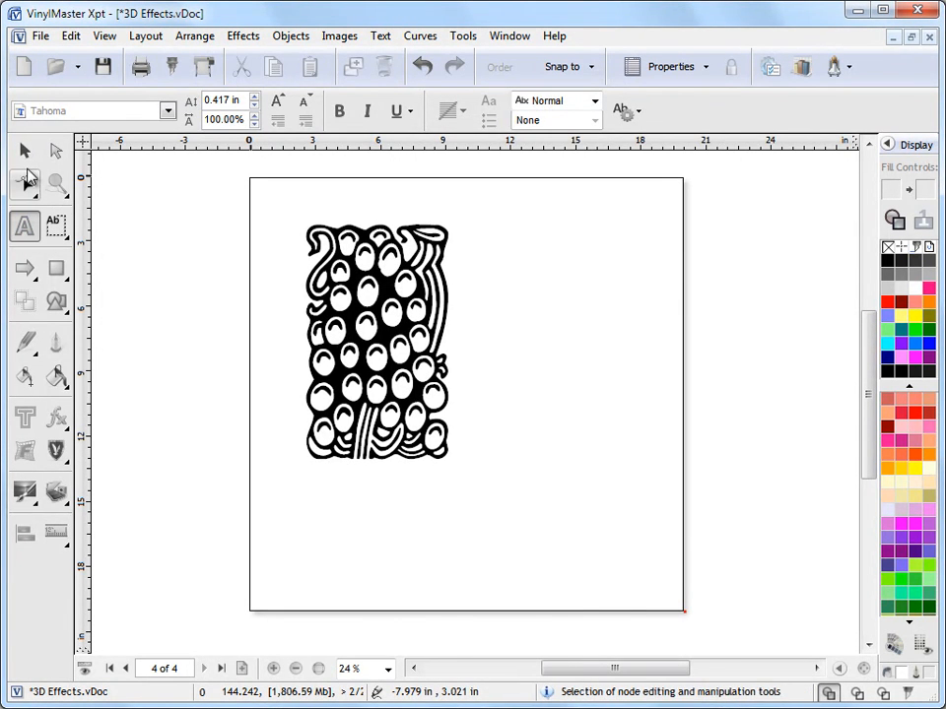
left_click(25, 154)
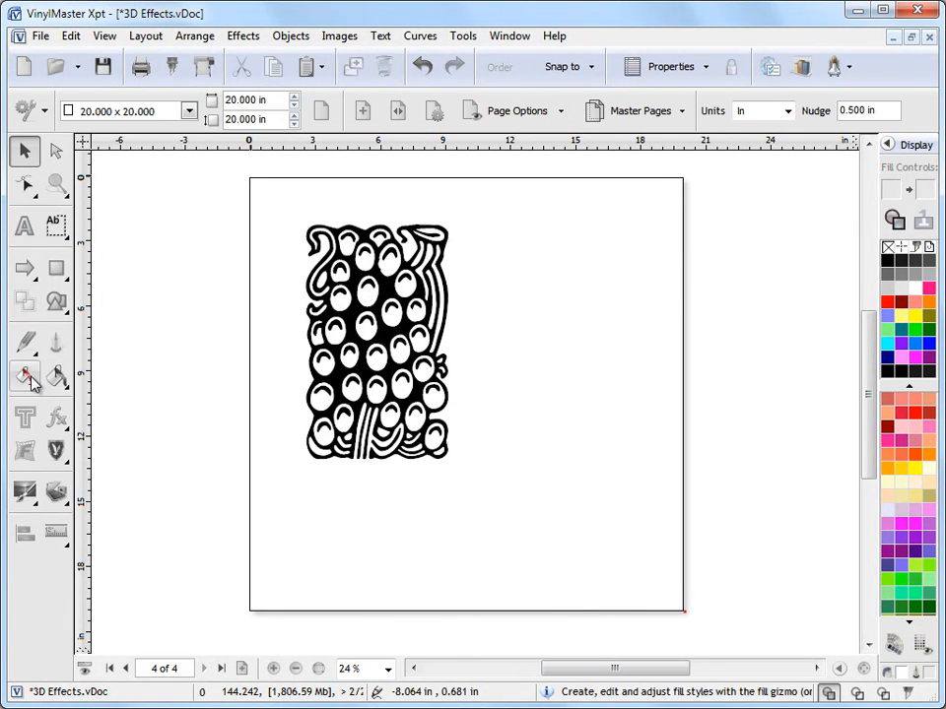
left_click(57, 421)
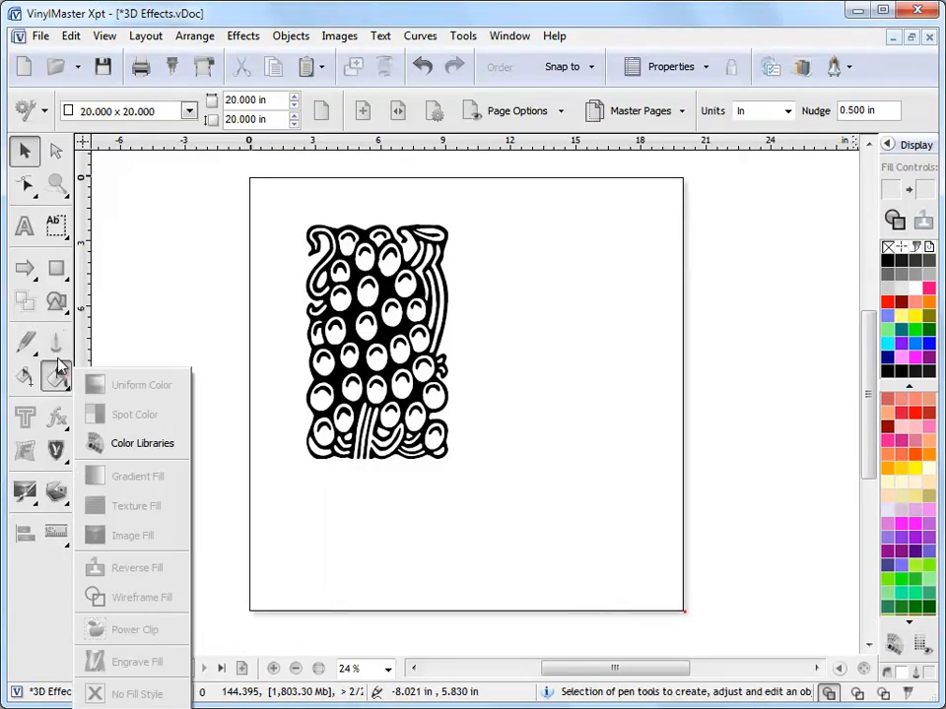
Step: Insert the image an_duck2.jpg from the Sample Images folder and place it to the right of the grape cluster
left_click(25, 490)
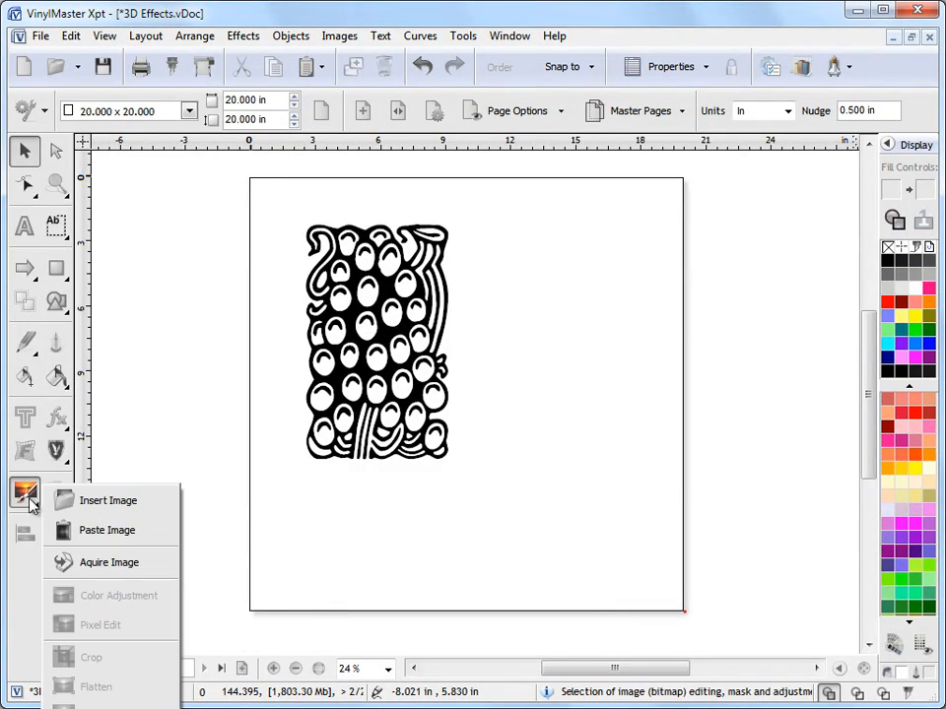
left_click(59, 499)
double_click(482, 445)
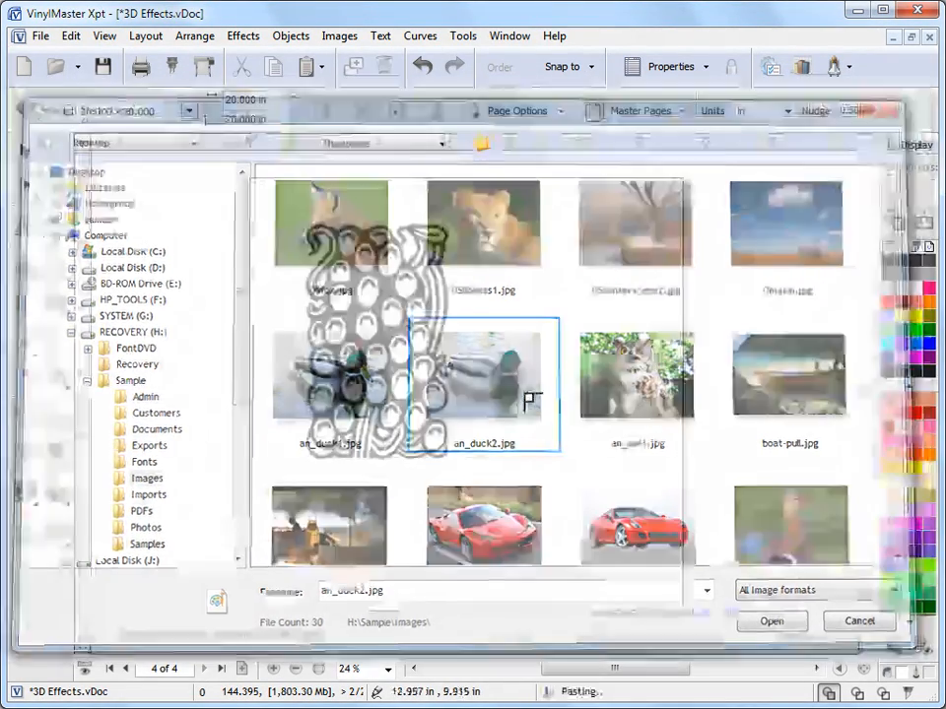
left_click(460, 312)
left_click_drag(538, 386, 594, 344)
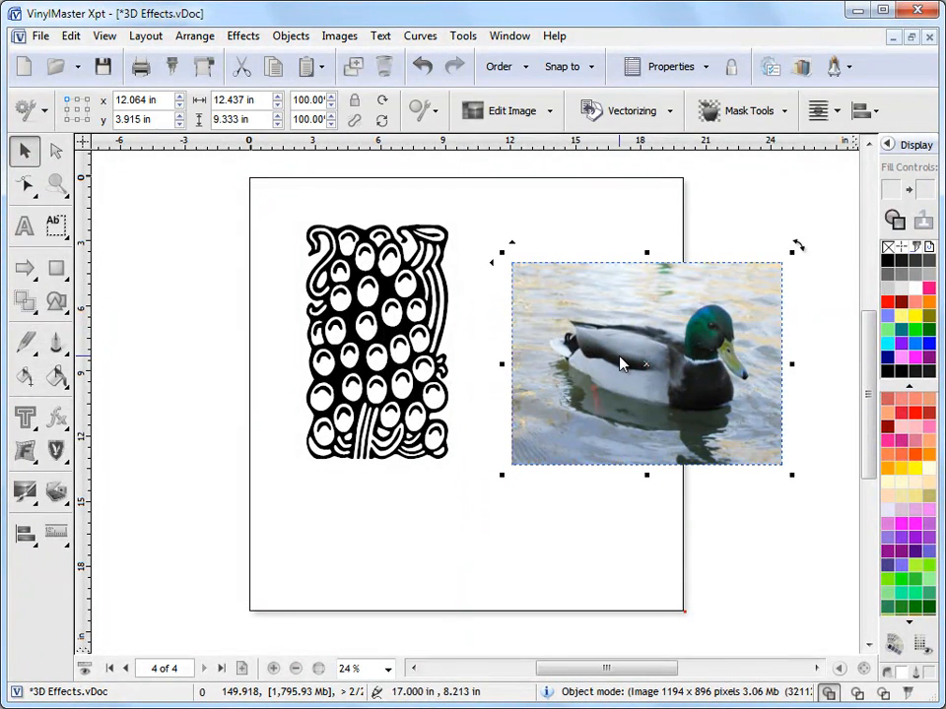
Step: Shrink the duck picture to about 7.84 by 5.89 in and position it across the page's lower-left corner
left_click(407, 355)
left_click(713, 317)
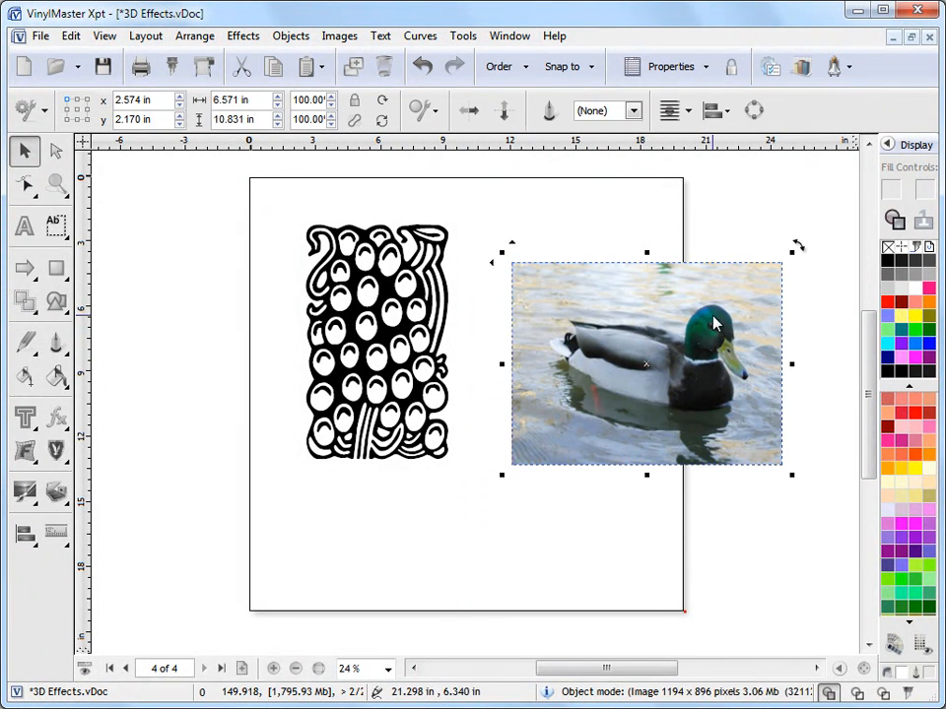
left_click_drag(790, 248, 319, 517)
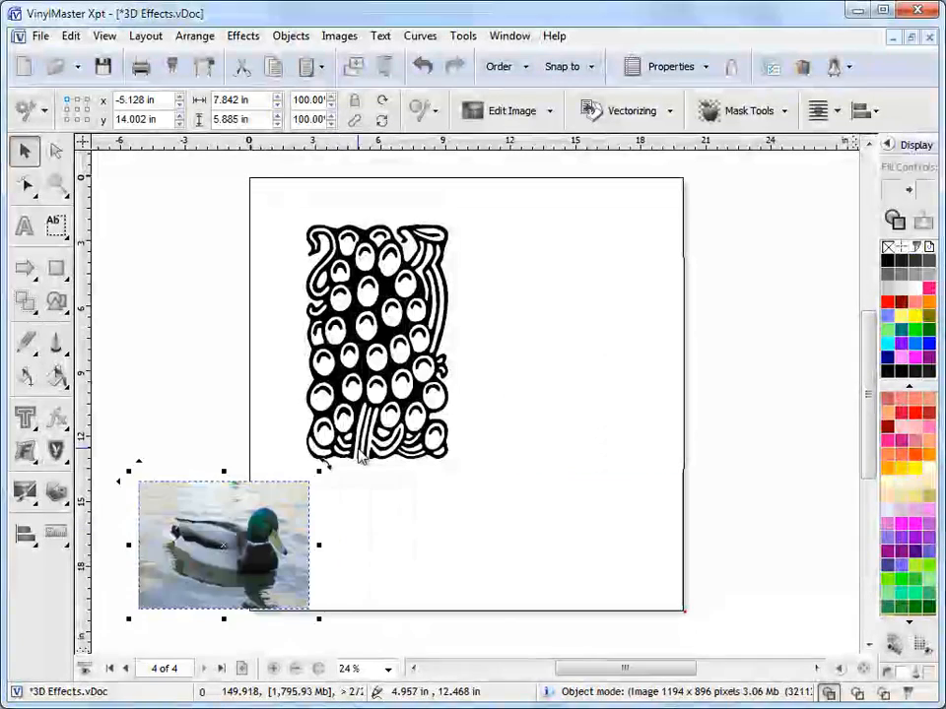
Step: Browse the display color palette with the grape cluster selected and lighten the cluster's black fill slightly
left_click(359, 453)
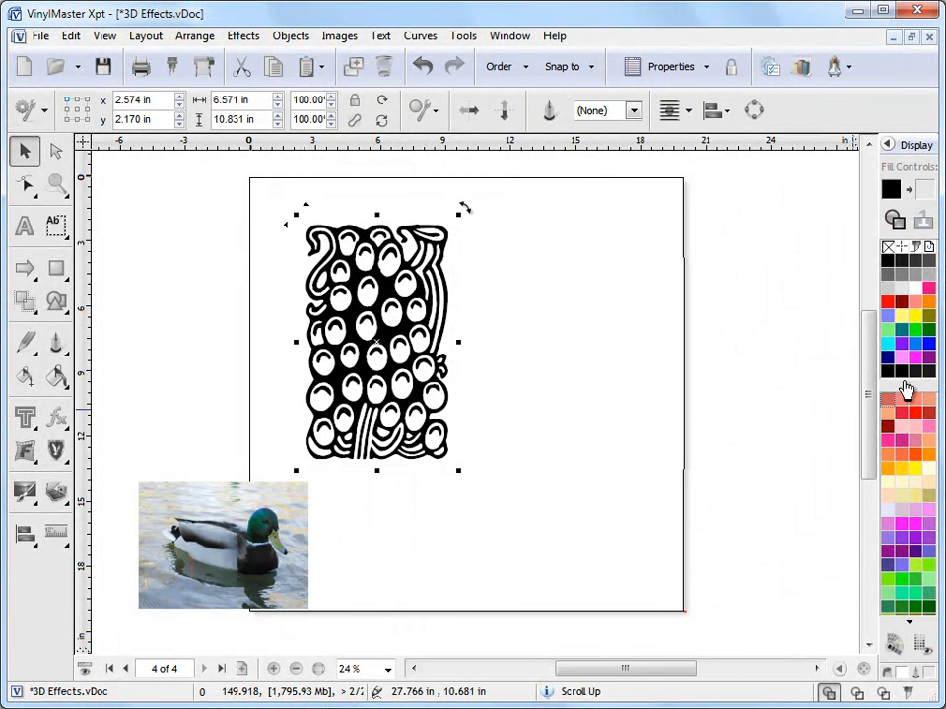
left_click(911, 624)
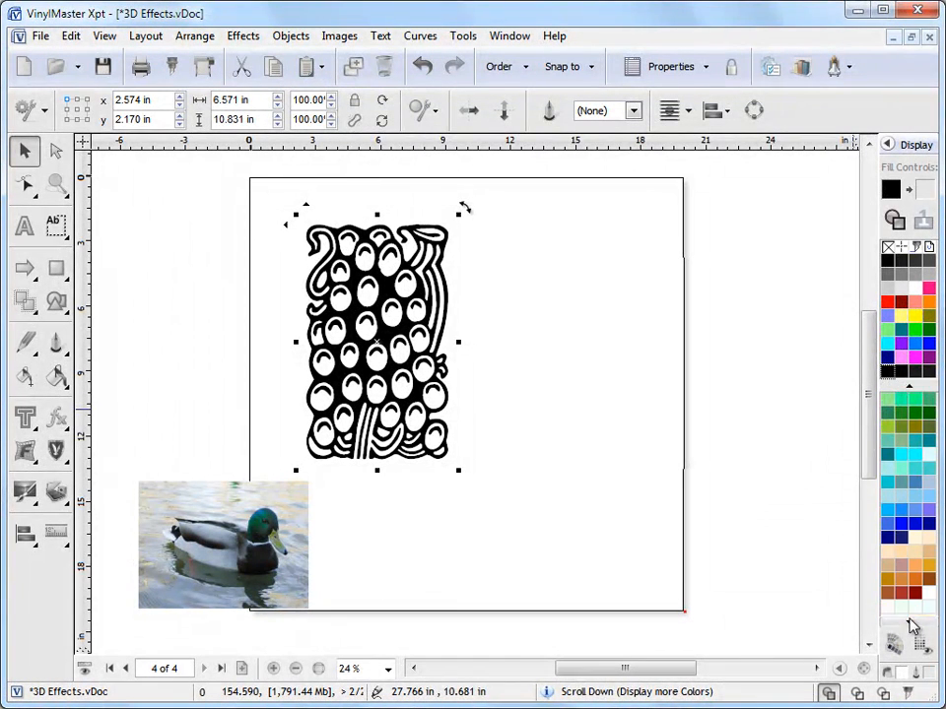
left_click(913, 376)
left_click(909, 388)
left_click(909, 388)
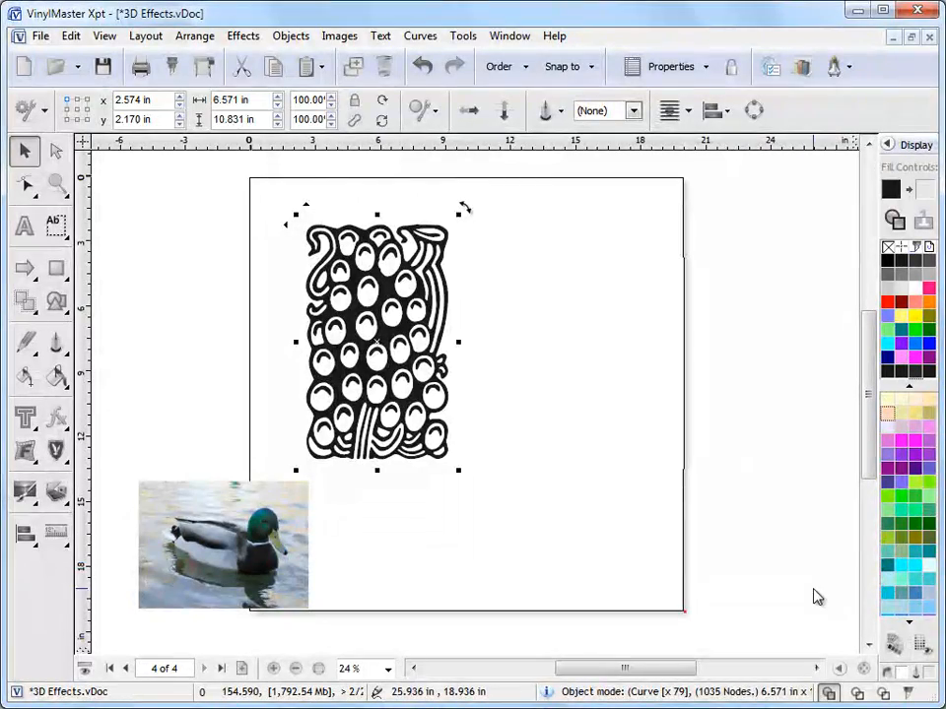
Step: Load the 3M palette 1000 - Scotchcal Graphic Film from the vinyl colors in the Color Libraries
left_click(894, 642)
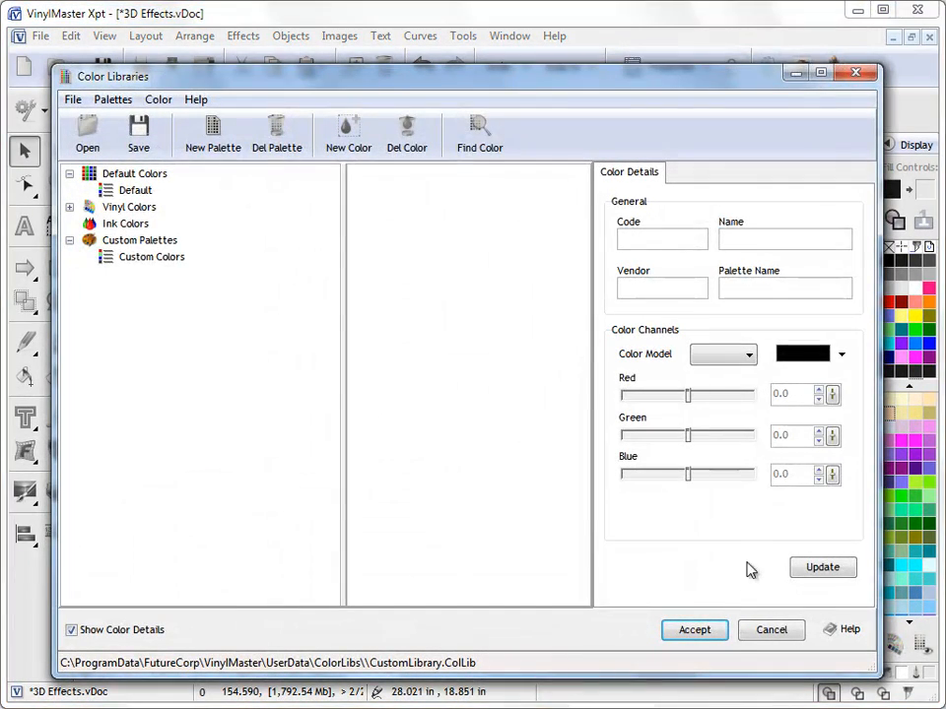
left_click(69, 207)
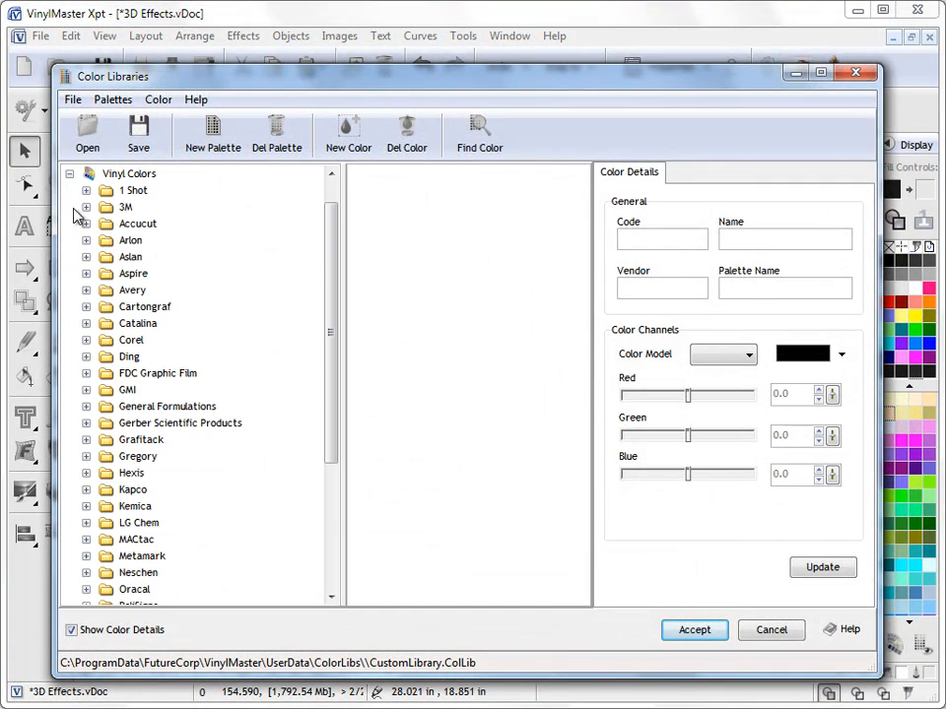
double_click(125, 207)
left_click(147, 224)
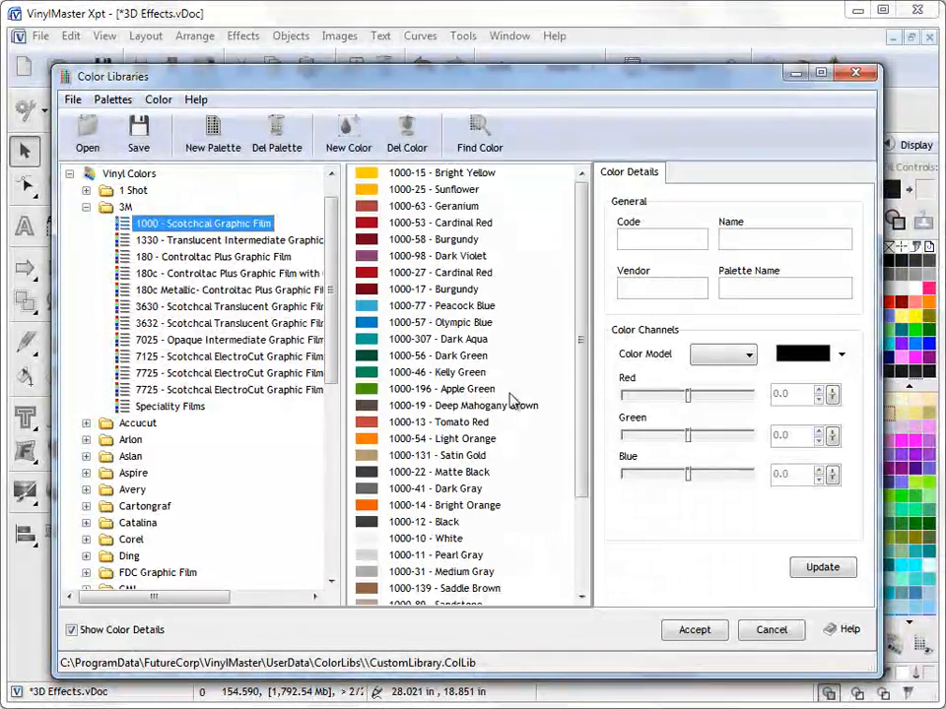
left_click(695, 630)
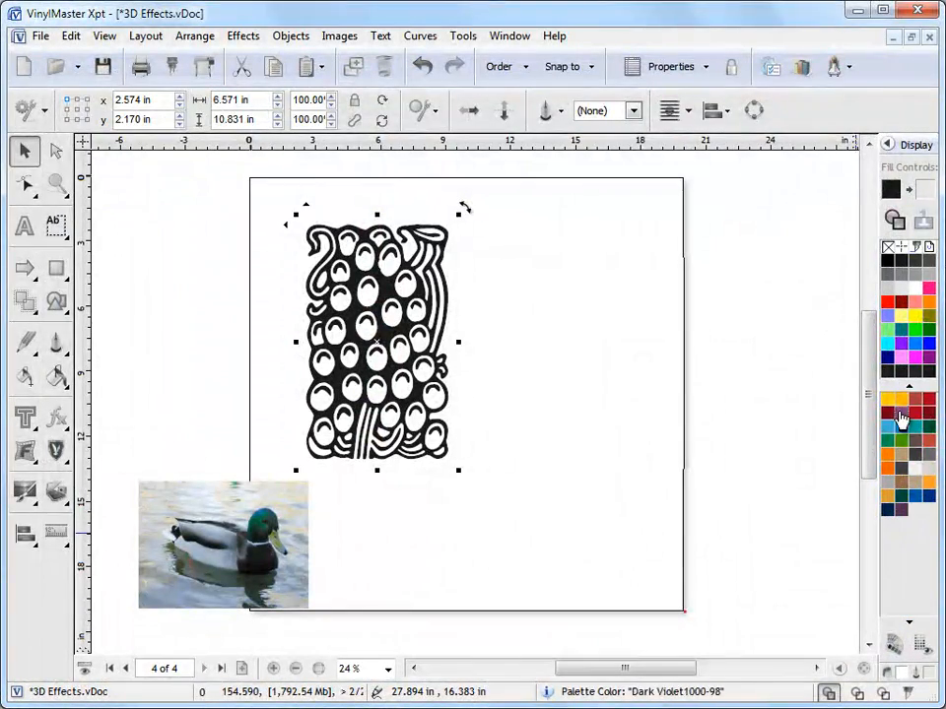
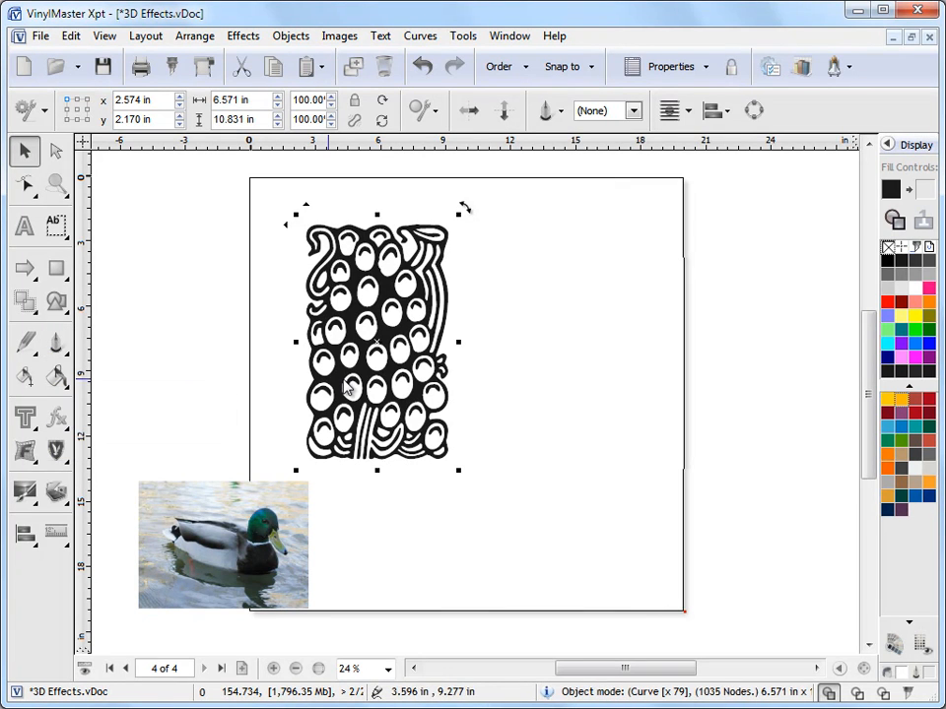
Step: Fill the grape cluster with Burgundy 1000-58 and move it to about x 4.11 in, y 1.62 in
left_click(888, 414)
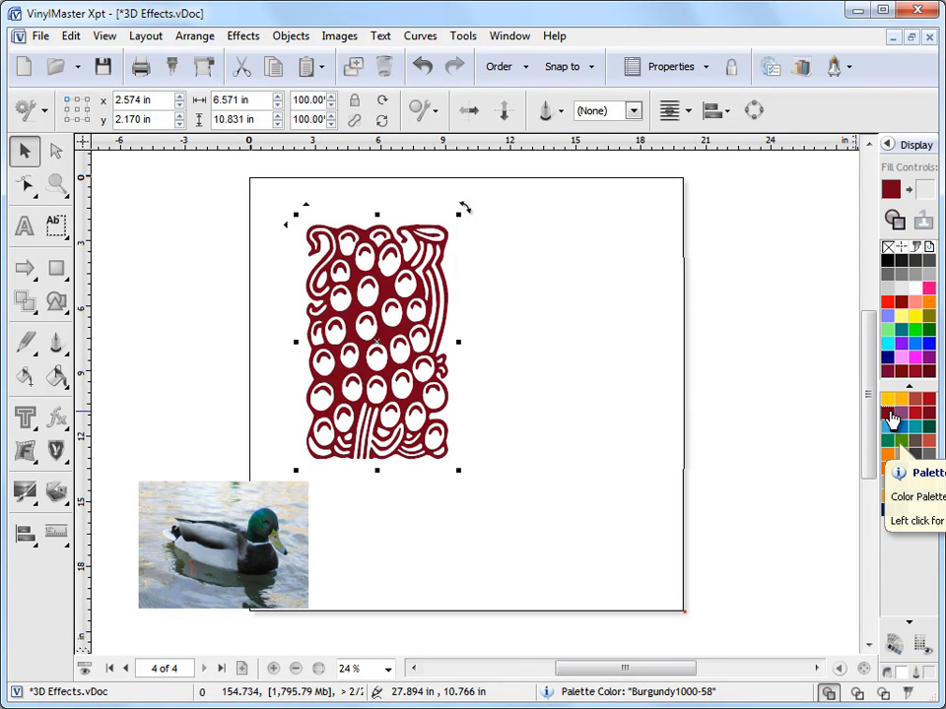
left_click_drag(372, 333, 406, 321)
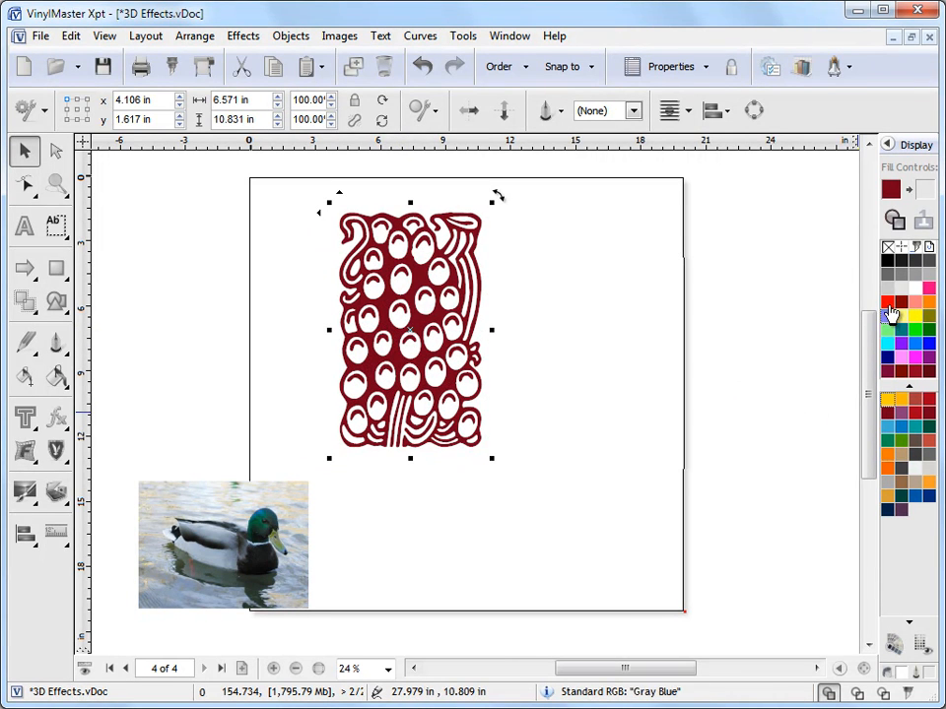
Step: Adjust the grape cluster's burgundy fill with the darken, lighten and hue shift colors to reach a brighter red
left_click(928, 380)
left_click(916, 379)
left_click(917, 379)
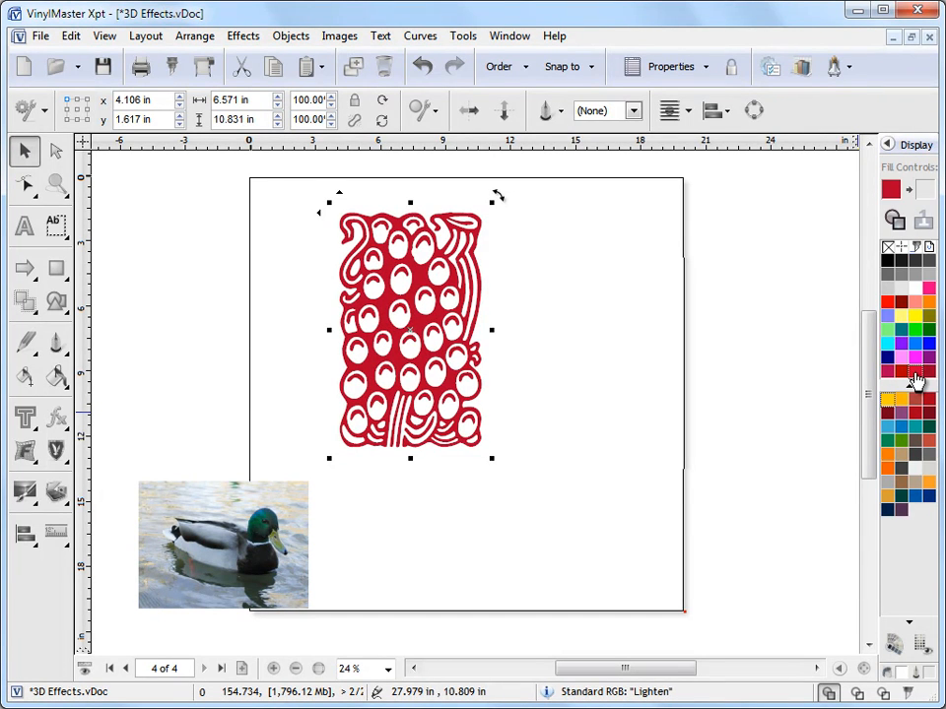
left_click(928, 380)
left_click(916, 380)
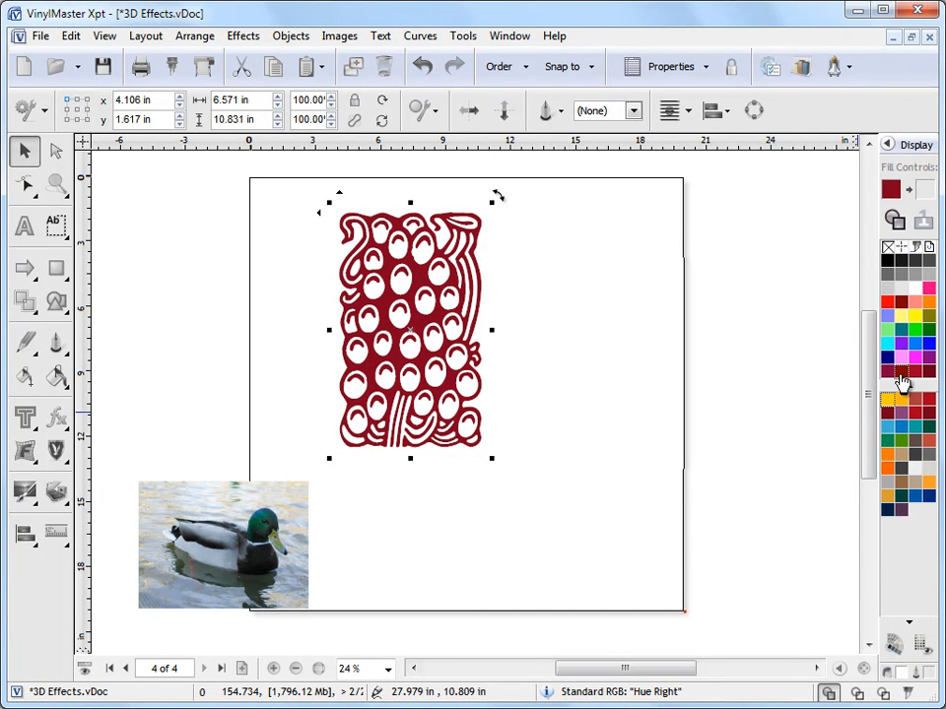
left_click(902, 381)
left_click(901, 377)
left_click(902, 377)
left_click(890, 378)
left_click(890, 377)
left_click(889, 377)
left_click(890, 377)
left_click(928, 381)
left_click(916, 380)
left_click(917, 380)
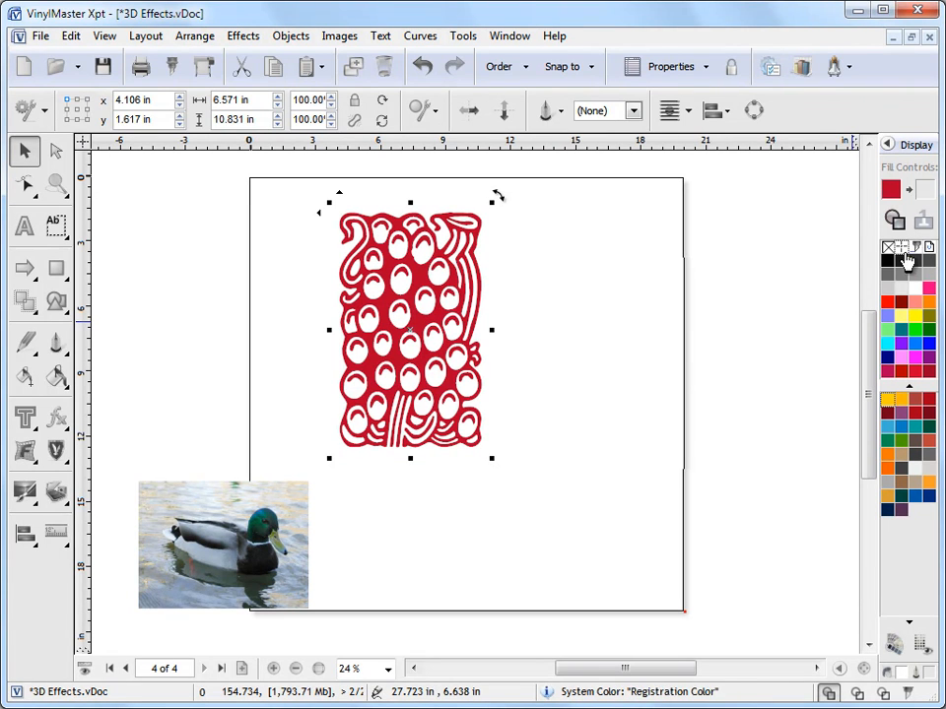
Step: Duplicate the red grape cluster to its right and apply the wireframe fill to the duplicate
left_click(893, 218)
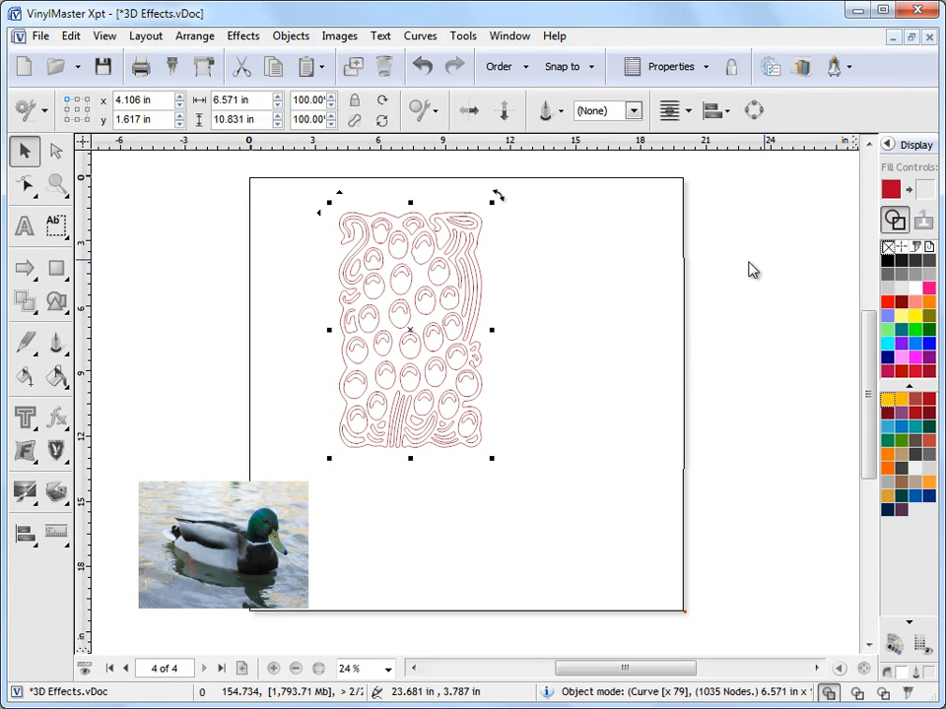
left_click_drag(417, 265, 454, 285)
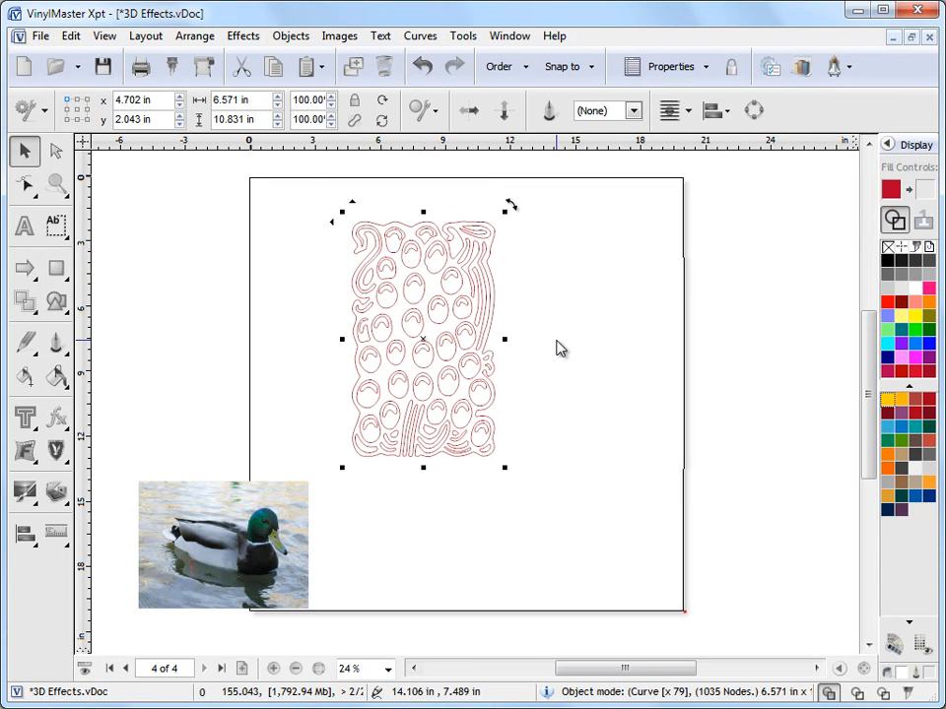
left_click(895, 219)
left_click_drag(480, 293, 593, 281)
left_click(896, 218)
left_click(741, 364)
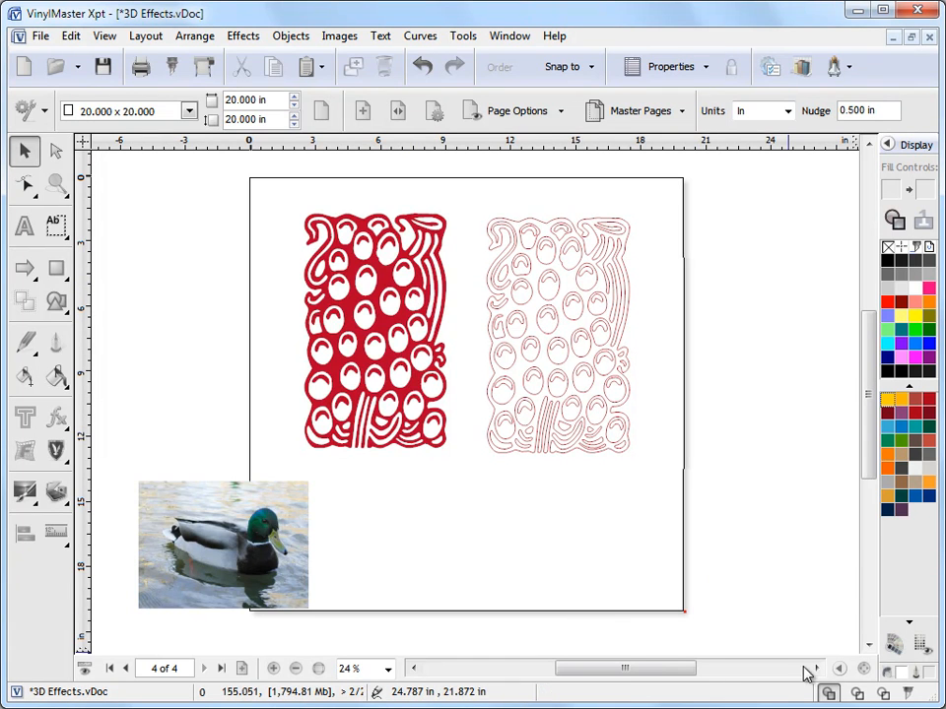
Step: View the page in cut-color wireframe and black wireframe display modes, and return to the full-color display
left_click(856, 693)
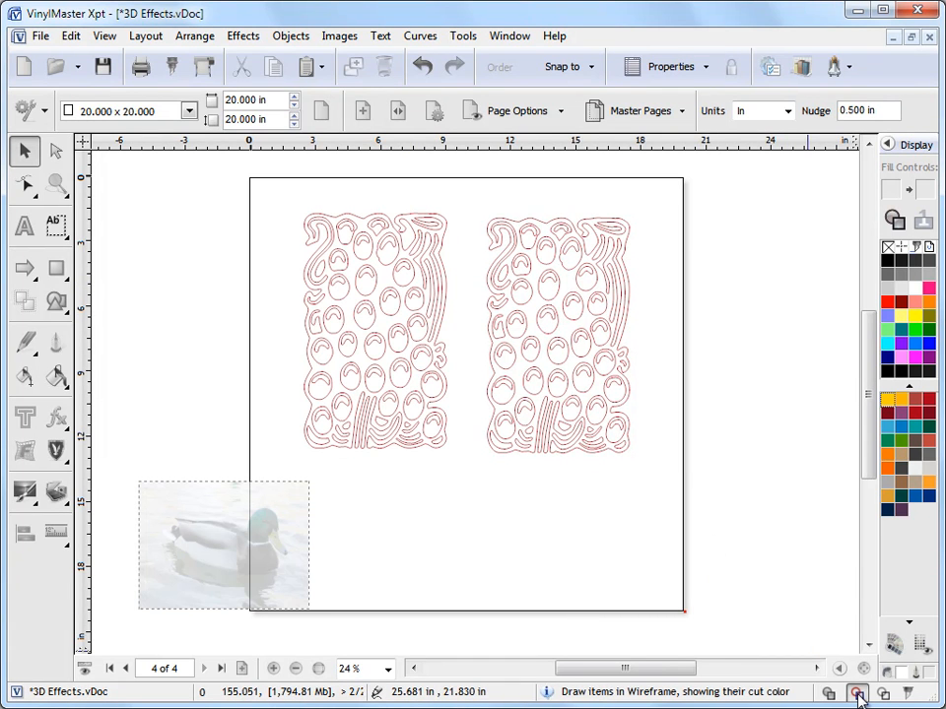
left_click(883, 694)
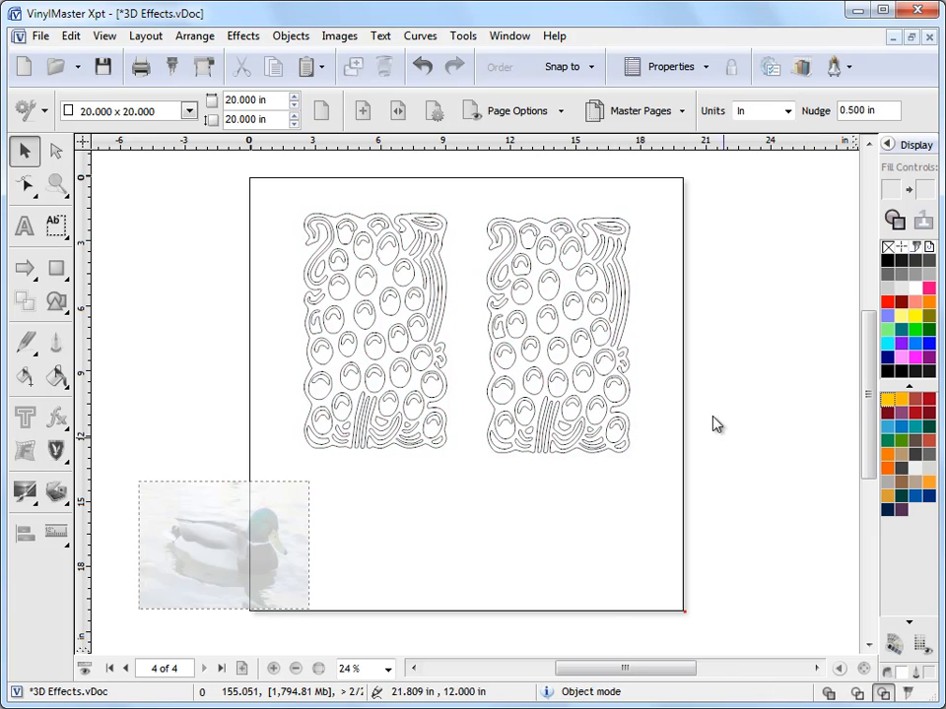
left_click(829, 692)
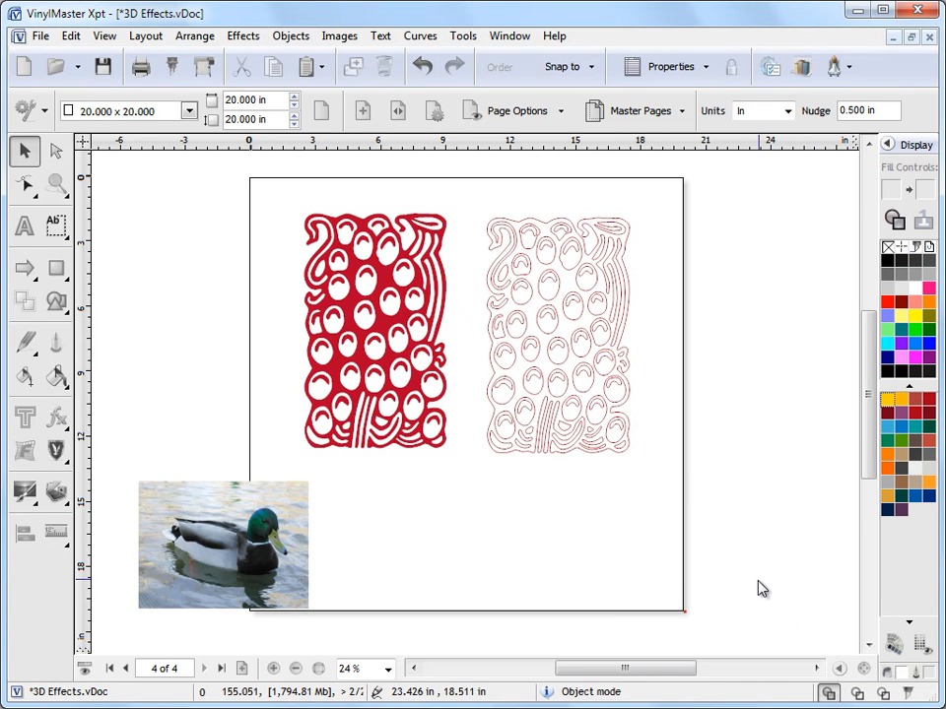
Step: Move the duck picture fully onto the page, below the red grape cluster
left_click(865, 670)
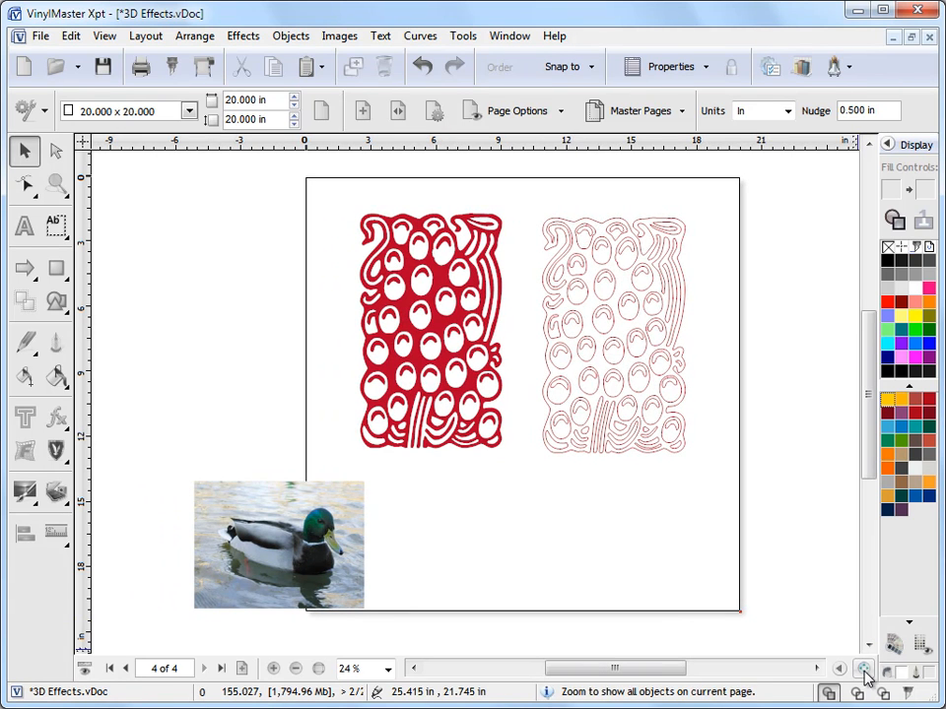
mouse_move(645, 671)
left_mouse_down()
mouse_move(665, 676)
mouse_move(657, 676)
left_mouse_up()
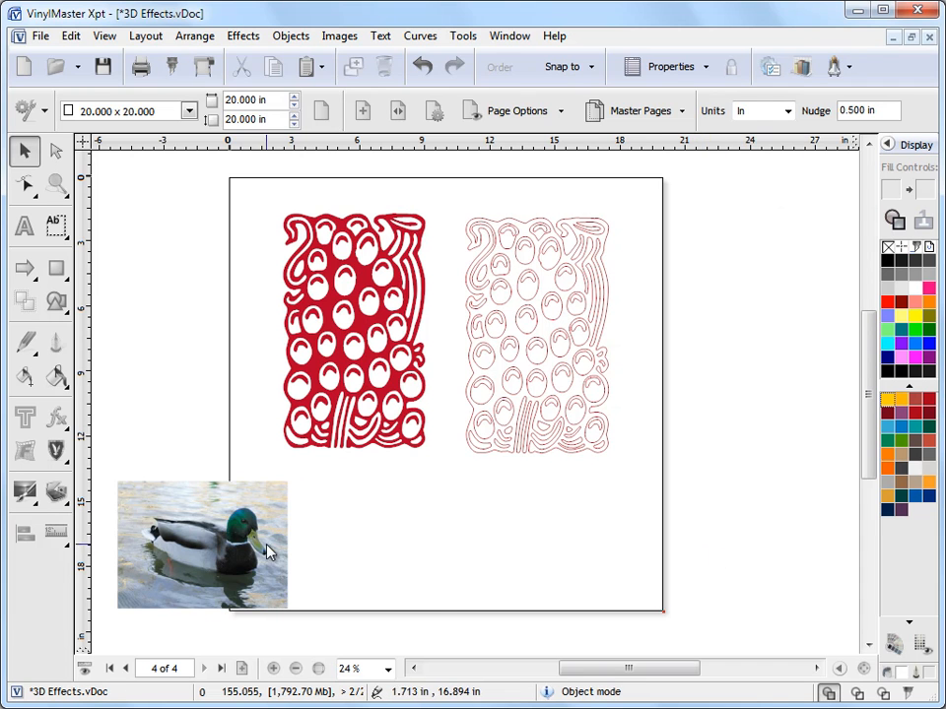
left_click_drag(269, 552, 413, 545)
left_click_drag(835, 141, 835, 315)
mouse_move(94, 645)
left_mouse_down()
mouse_move(625, 635)
mouse_move(690, 646)
mouse_move(83, 640)
left_mouse_up()
left_click_drag(849, 315, 856, 125)
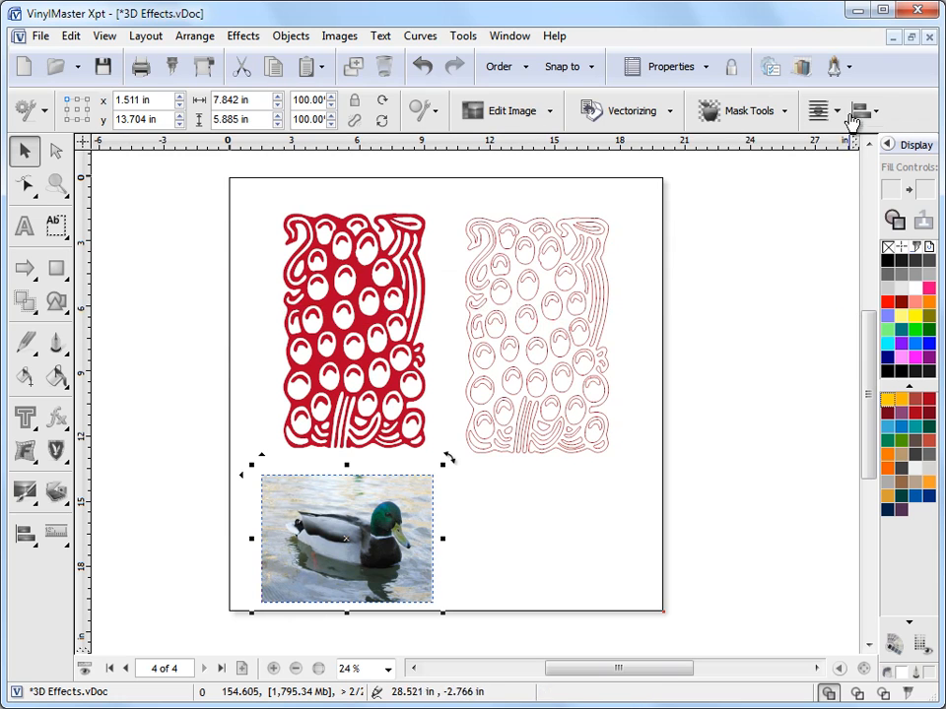
Step: Set the ruler origin to the page's lower-left corner
left_click_drag(87, 148, 234, 621)
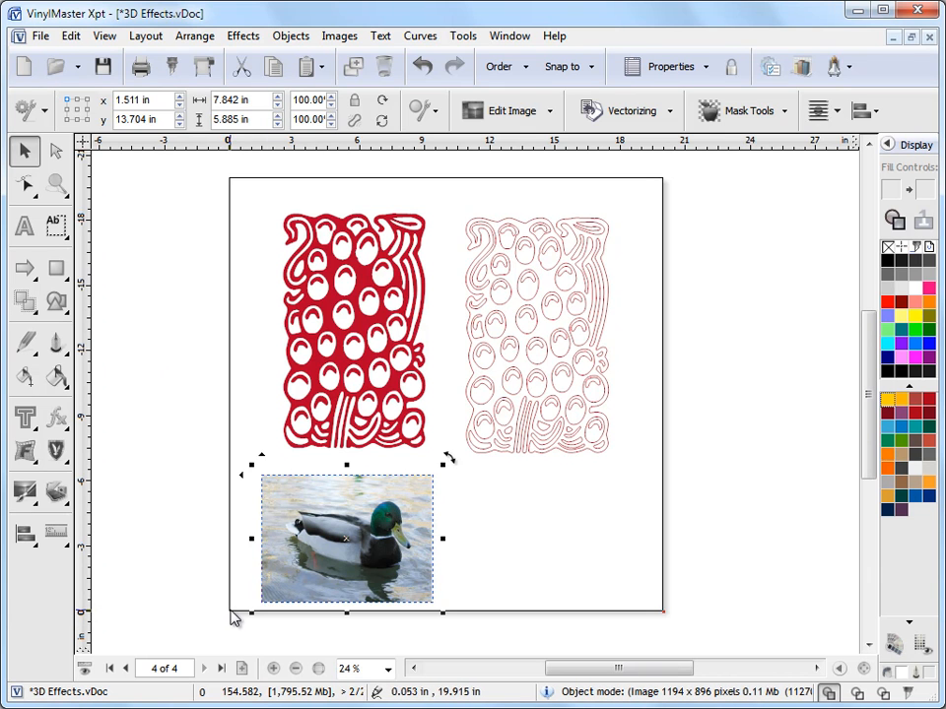
Step: Set the ruler origin to the page's upper-left corner and deselect the duck picture
left_click_drag(87, 148, 233, 187)
left_click_drag(85, 149, 235, 188)
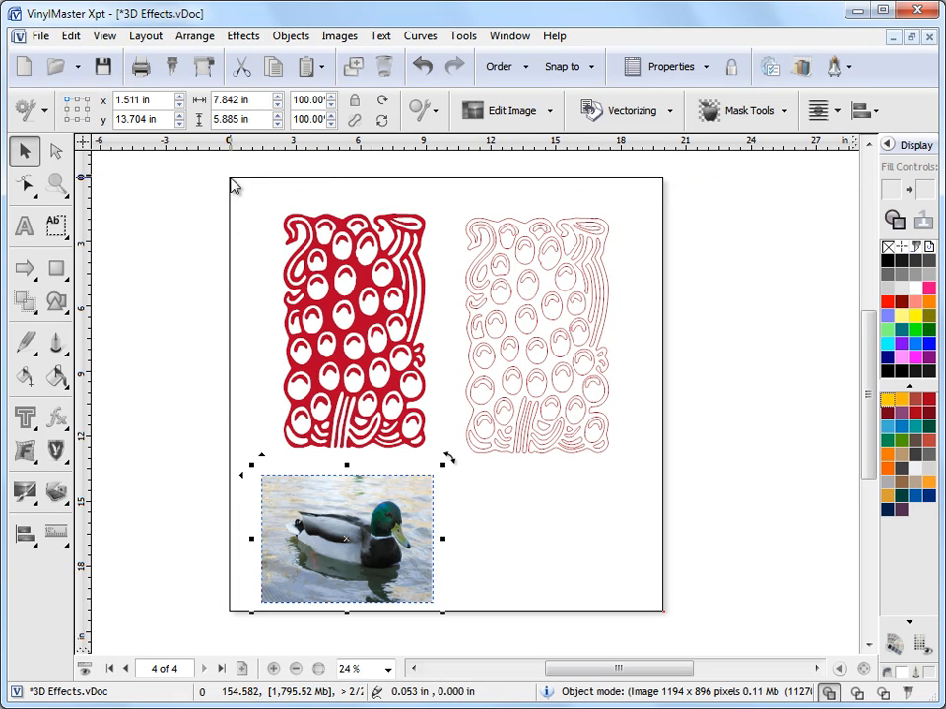
left_click(724, 292)
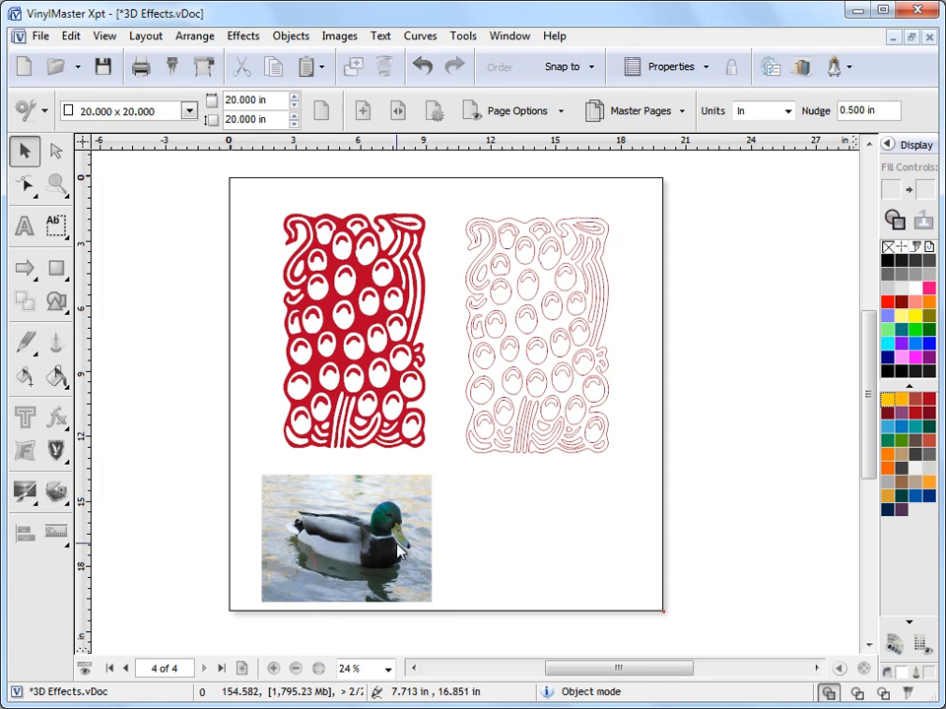
Step: Zoom in on the duck picture, return to the full-page view, and zoom out and in twice
left_click(372, 540)
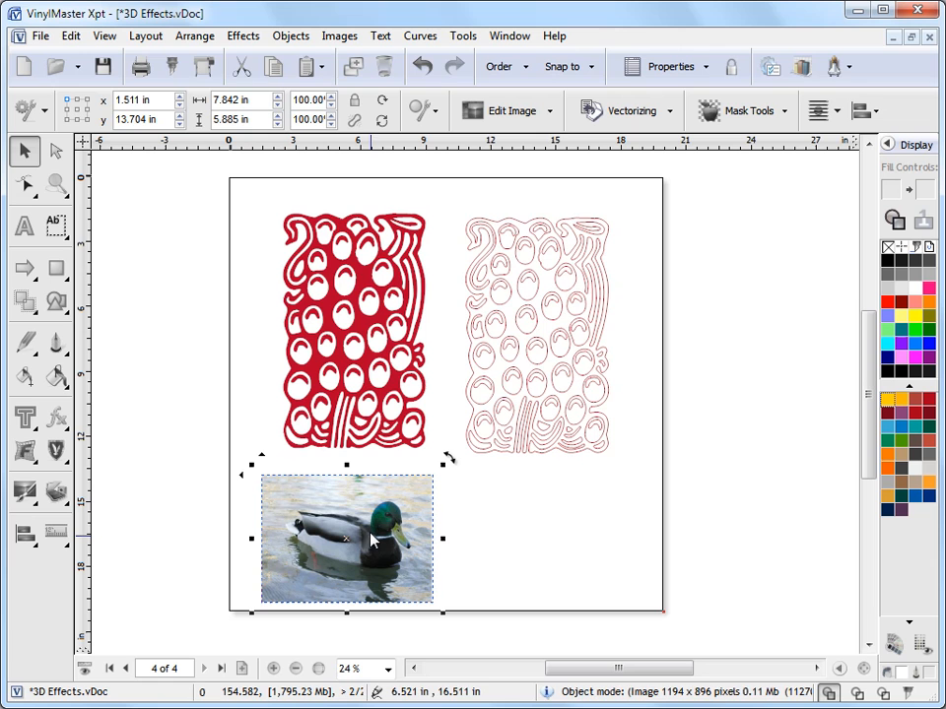
left_click(56, 184)
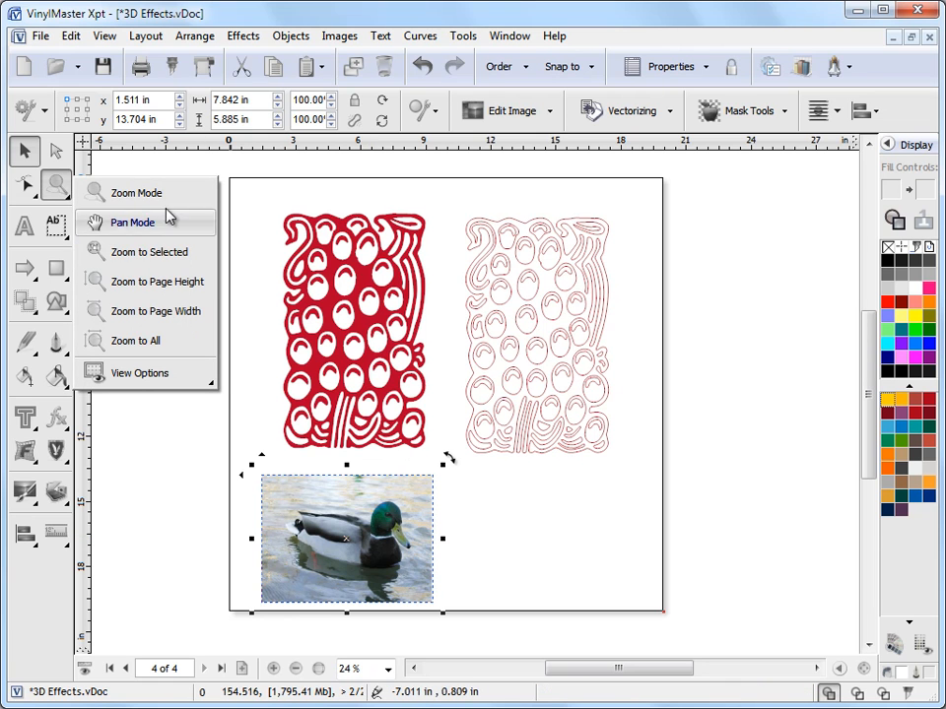
left_click(170, 197)
left_click_drag(244, 467, 434, 604)
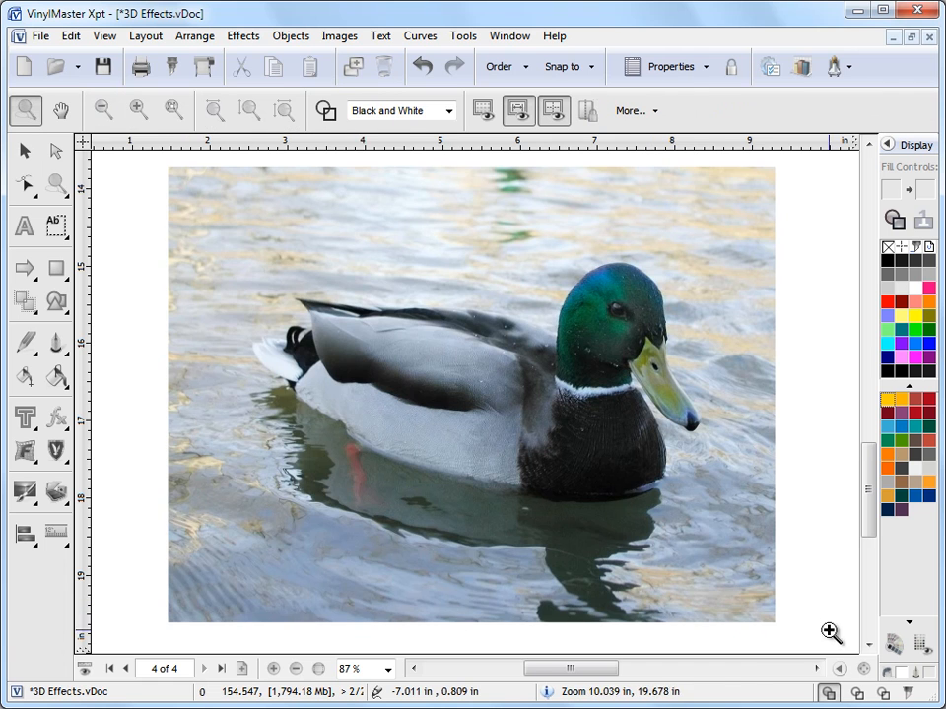
left_click(863, 670)
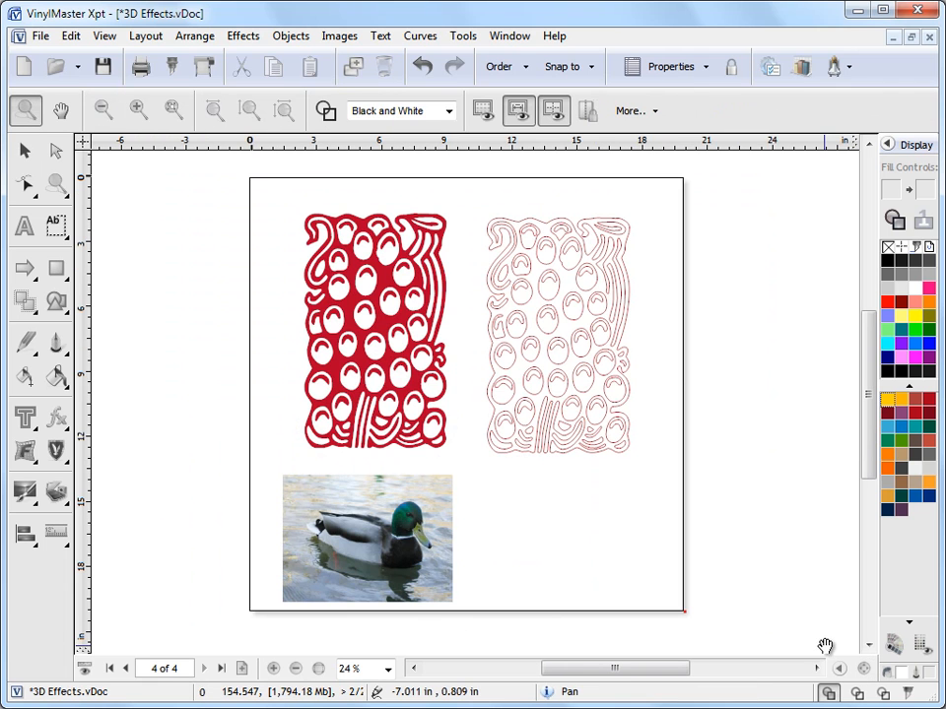
left_click(296, 669)
left_click(295, 669)
left_click(275, 672)
left_click(275, 671)
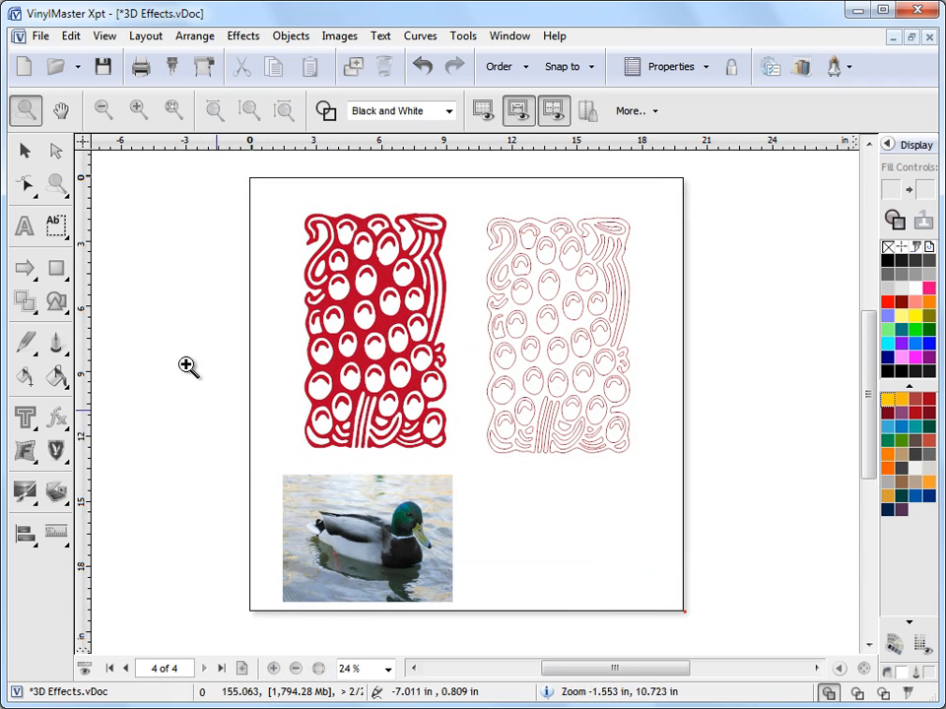
Step: View the preset zoom levels and move the duck picture slightly up and left, to about x 0.75 in, y 13.19 in
left_click(24, 150)
left_click(388, 671)
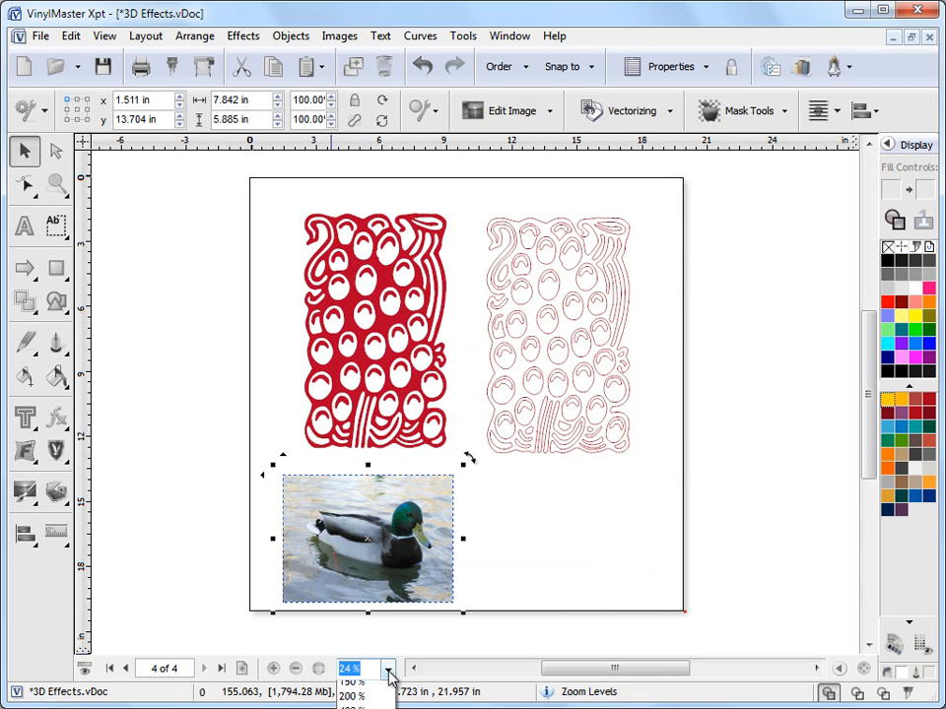
left_click(388, 671)
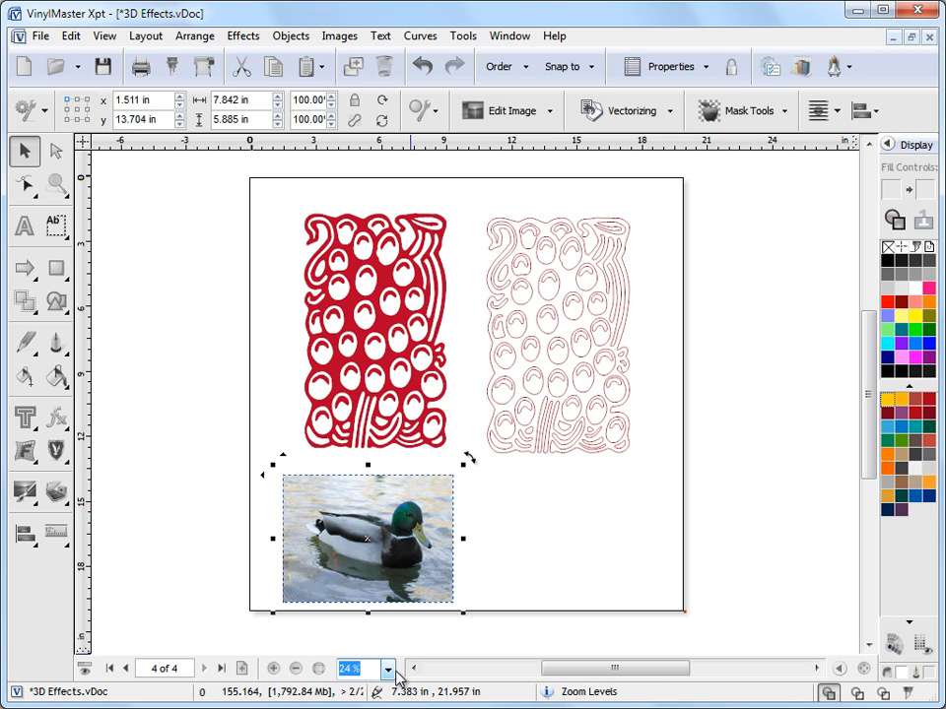
left_click(388, 671)
left_click(389, 671)
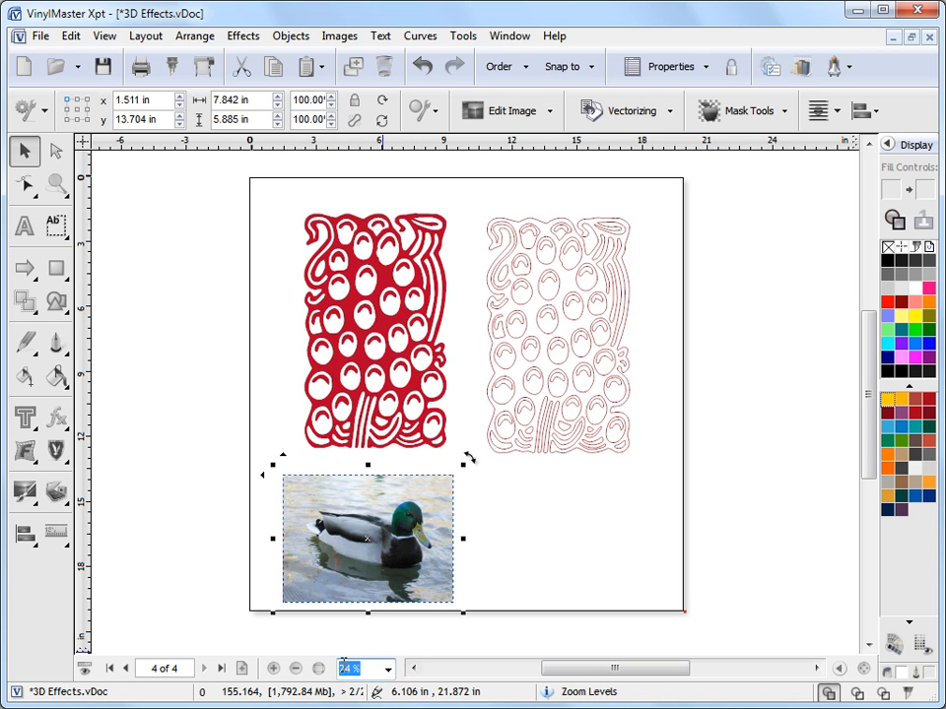
mouse_move(303, 578)
left_mouse_down()
mouse_move(299, 556)
mouse_move(286, 566)
left_mouse_up()
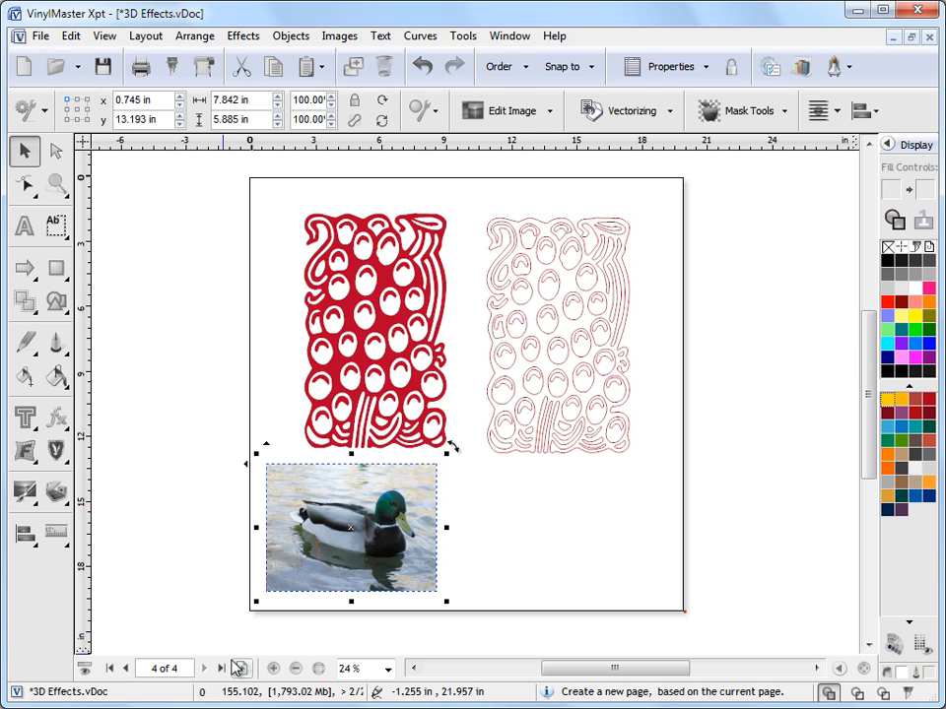
Step: Show the first page of the document and jump directly to page 3 by its number
left_click(110, 668)
left_click(159, 669)
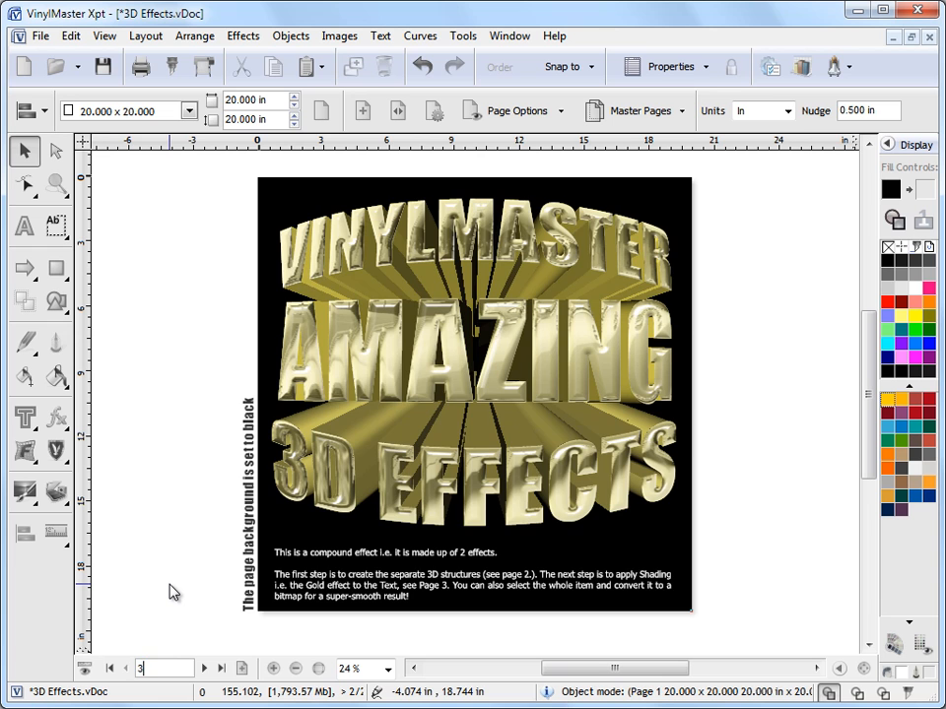
type("3")
key("Return")
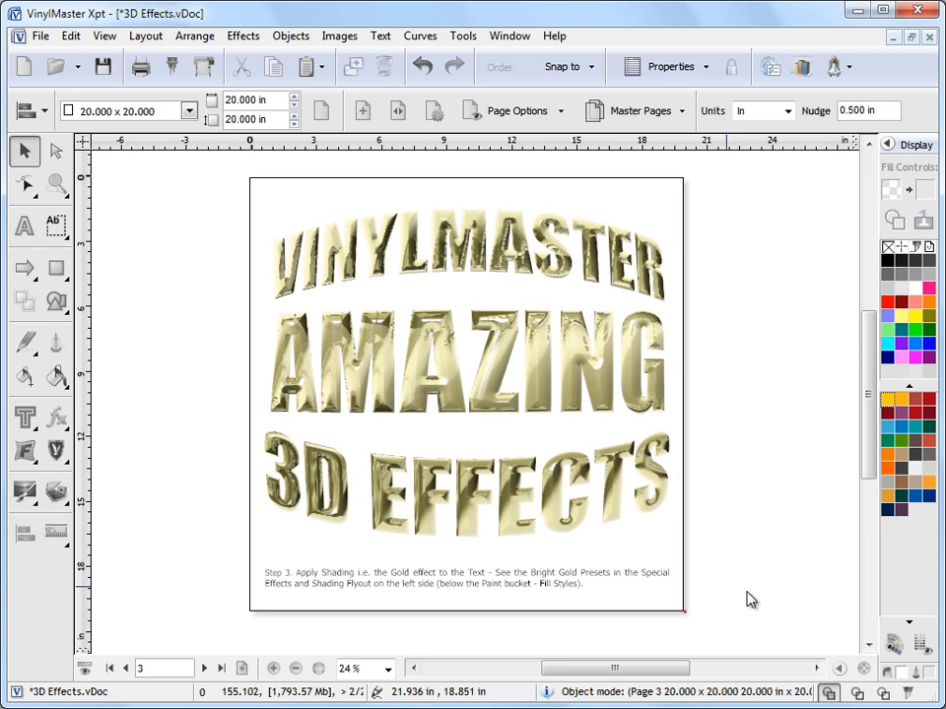
Step: Display the page thumbnails, browse pages 1 to 3 ending on page 1, and hide the thumbnails
left_click(840, 671)
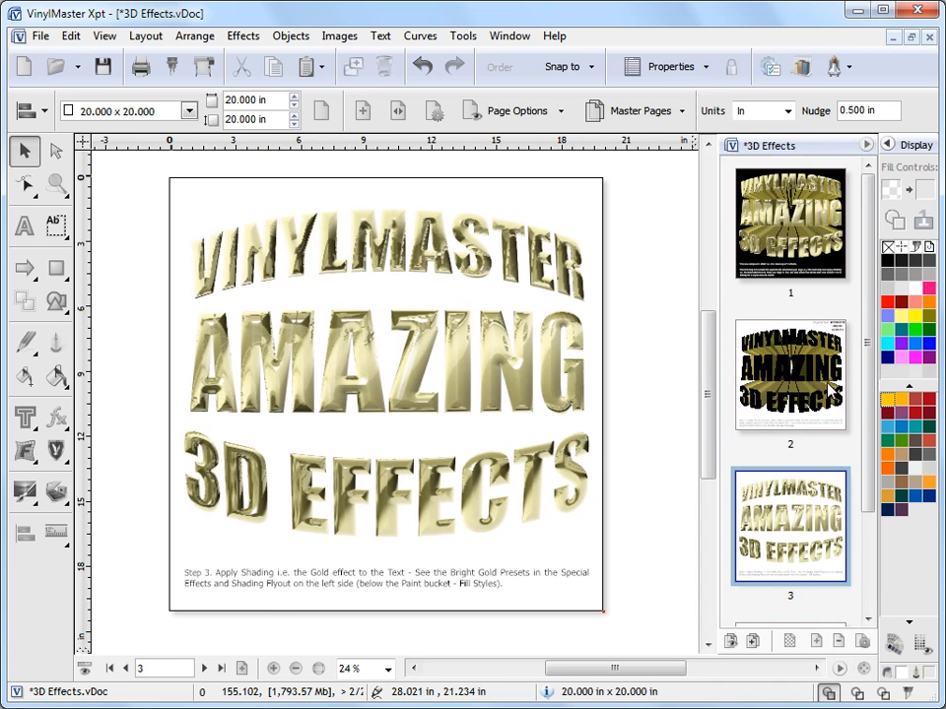
left_click(793, 379)
left_click(813, 275)
left_click(826, 533)
left_click(793, 384)
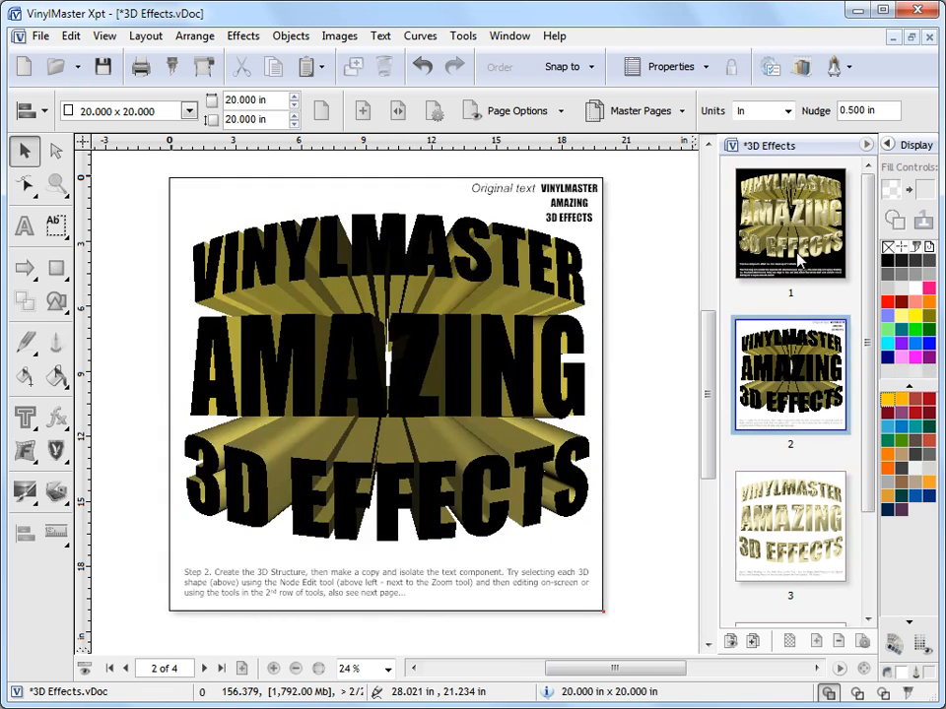
left_click(796, 253)
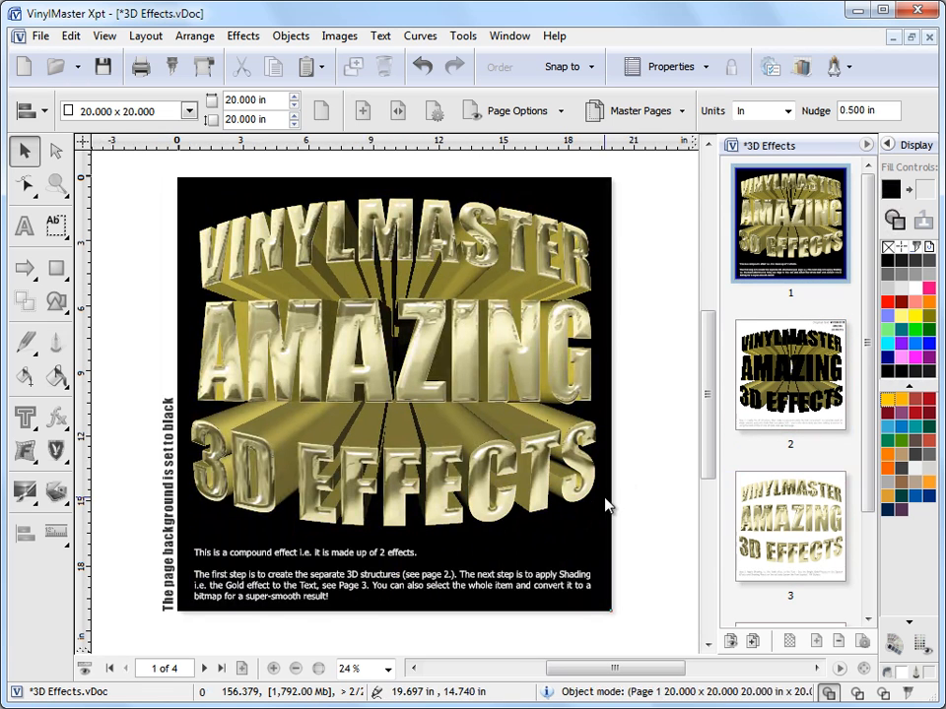
left_click(840, 671)
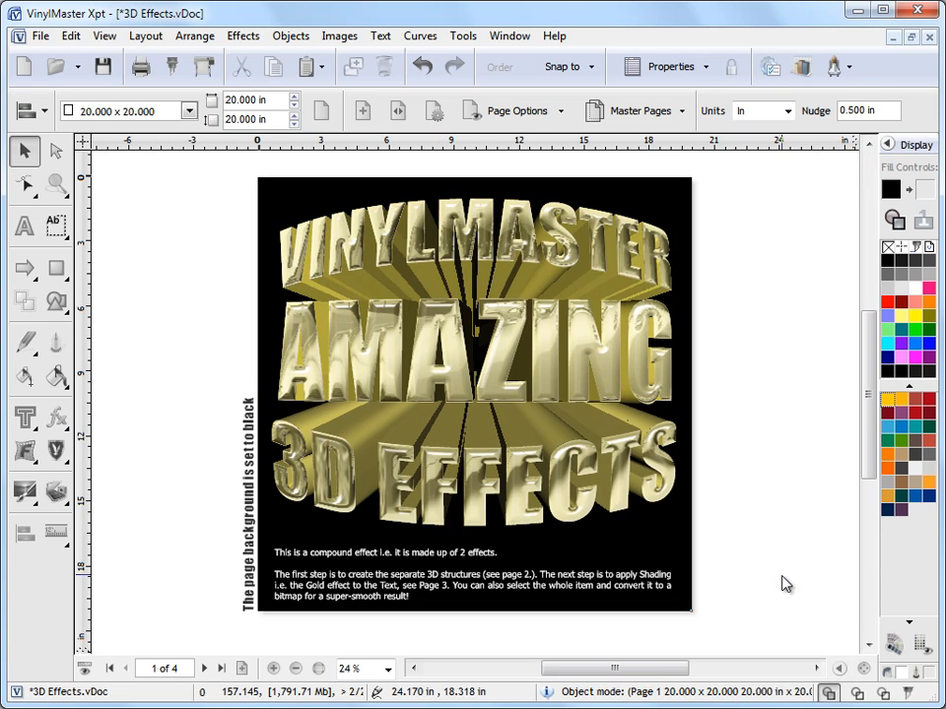
left_click(775, 538)
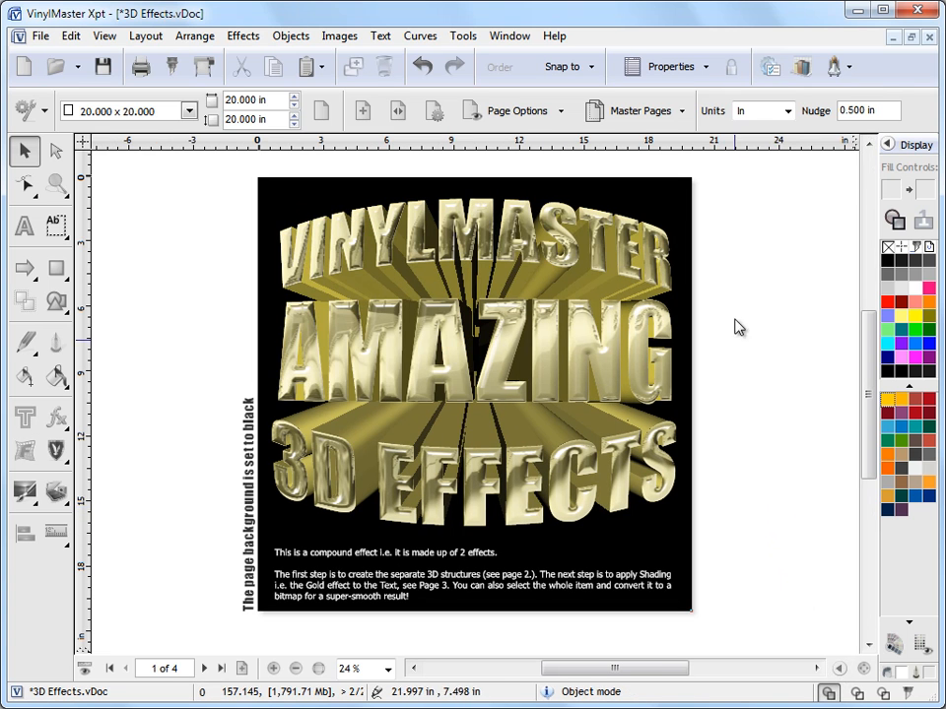
Step: Open the Vinyl Spooler and the RIP Manager in turn, look over their job lists, and close each one
left_click(835, 68)
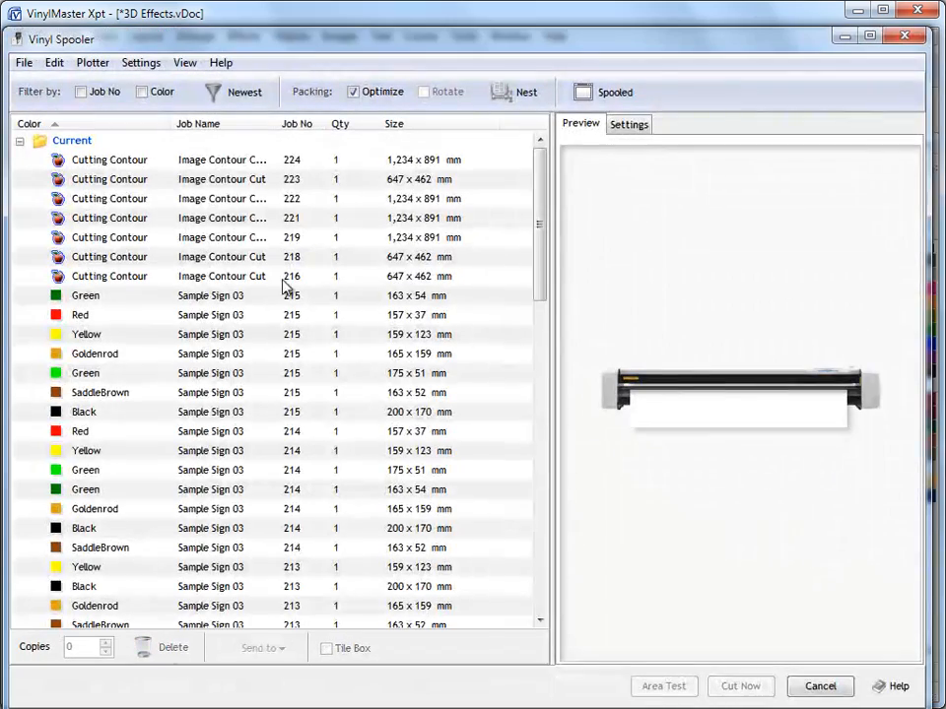
left_click(866, 36)
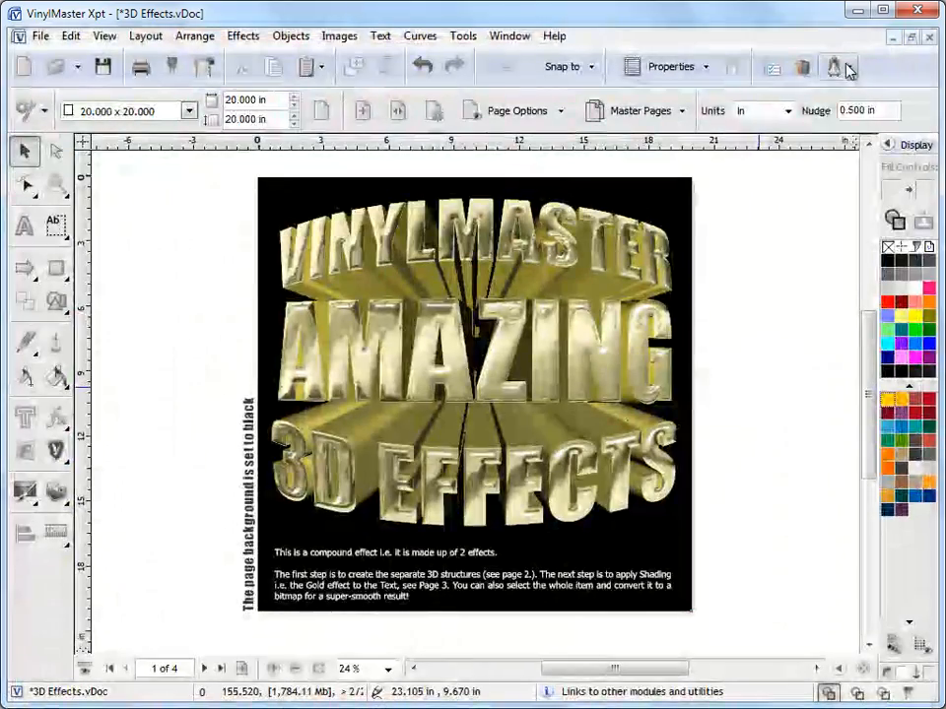
left_click(840, 67)
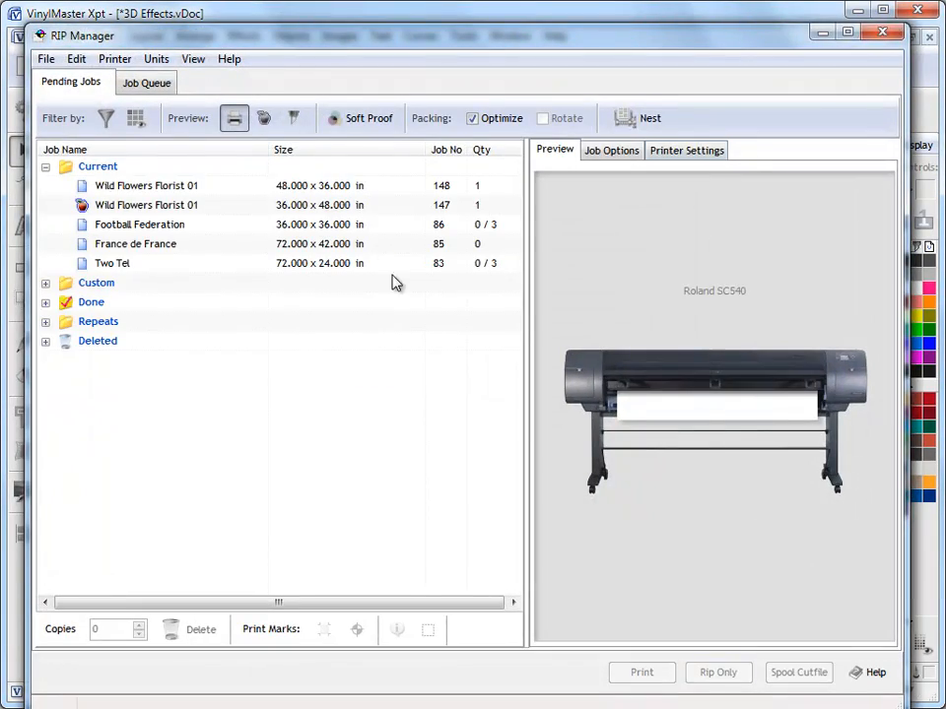
left_click(881, 32)
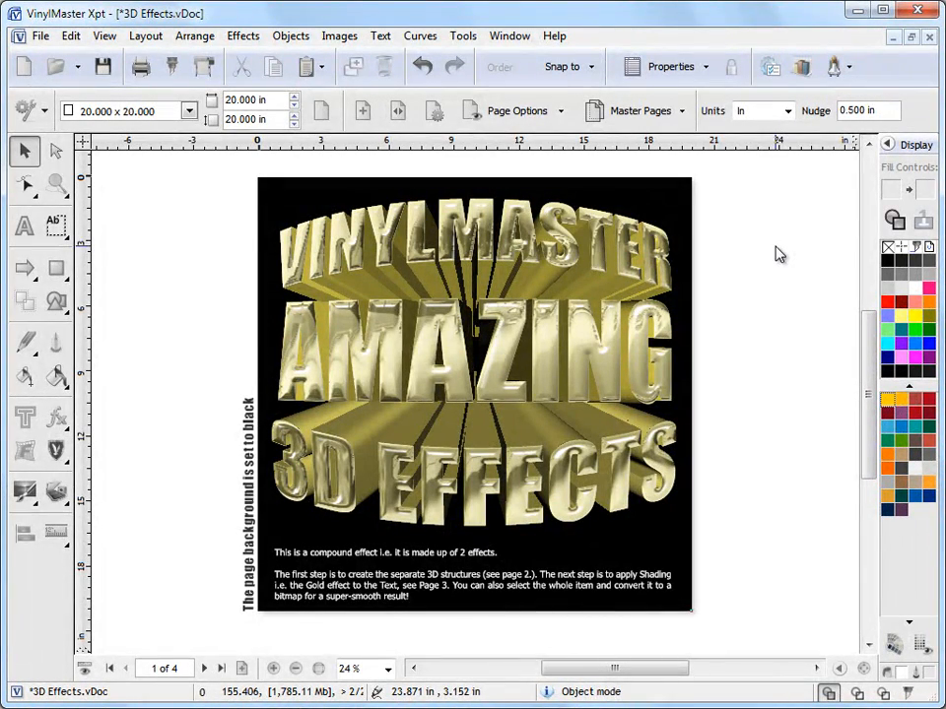
Step: Look through the Document Properties docker with its object tree, the Help Tools docker and the page thumbnails, closing them when finished
left_click(886, 145)
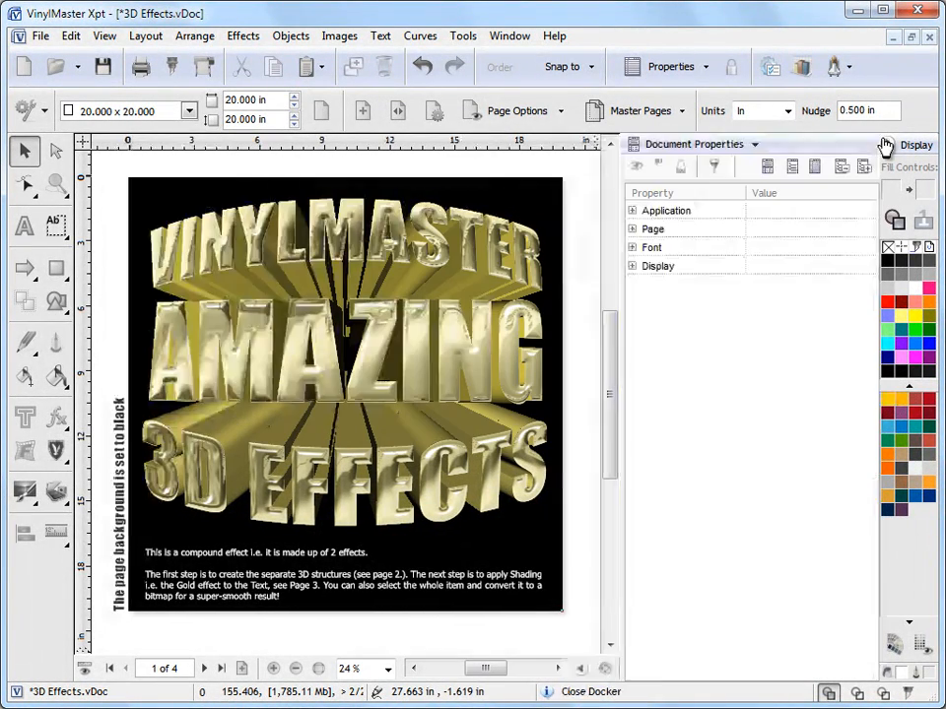
left_click(785, 169)
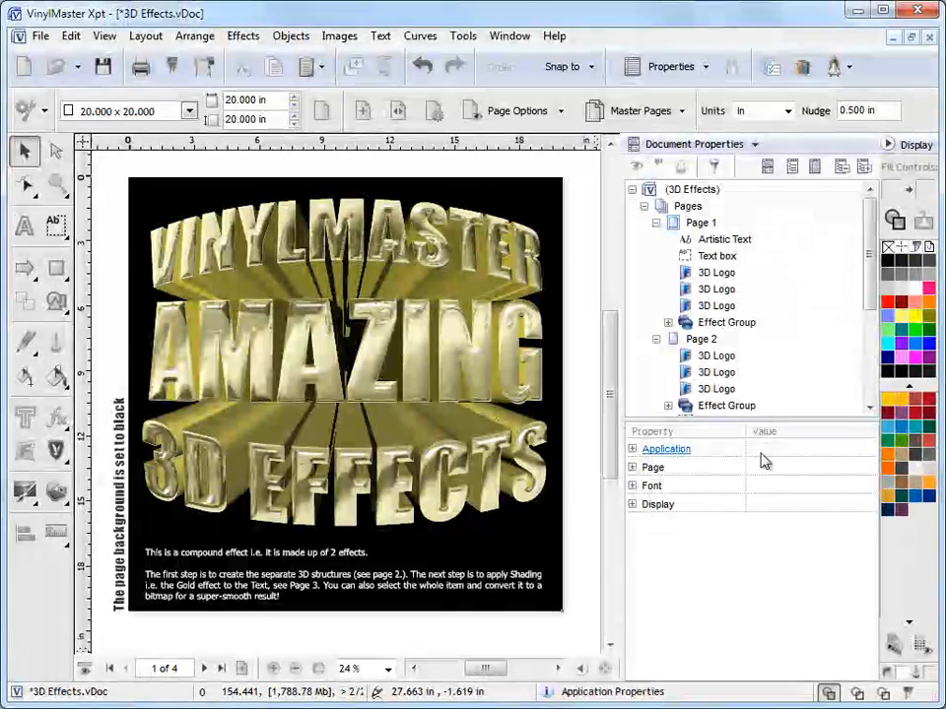
left_click(661, 144)
left_click(670, 188)
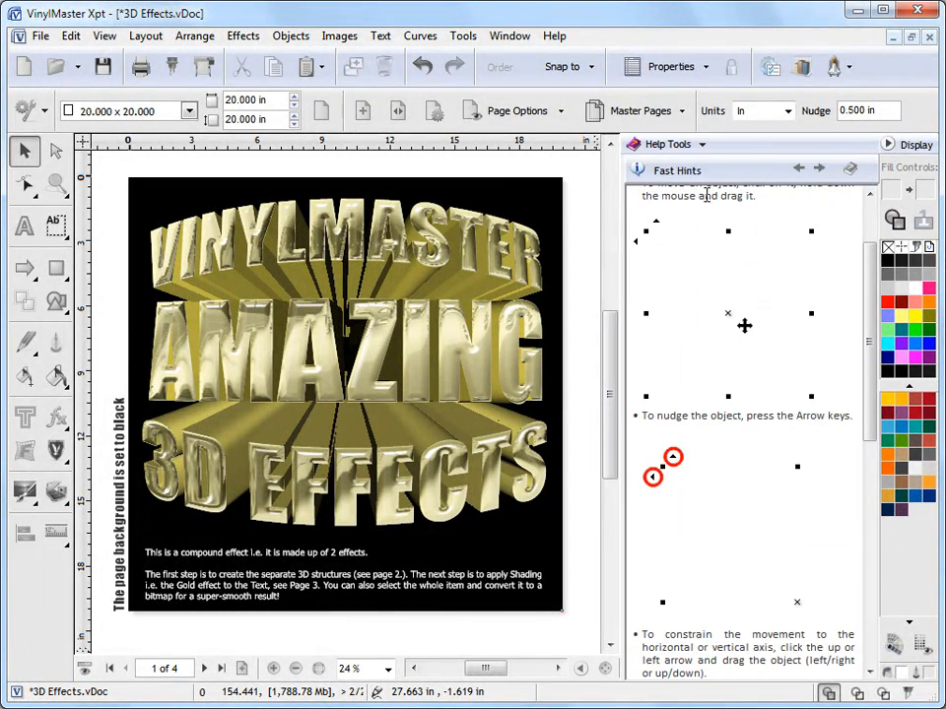
left_click(670, 145)
left_click(680, 163)
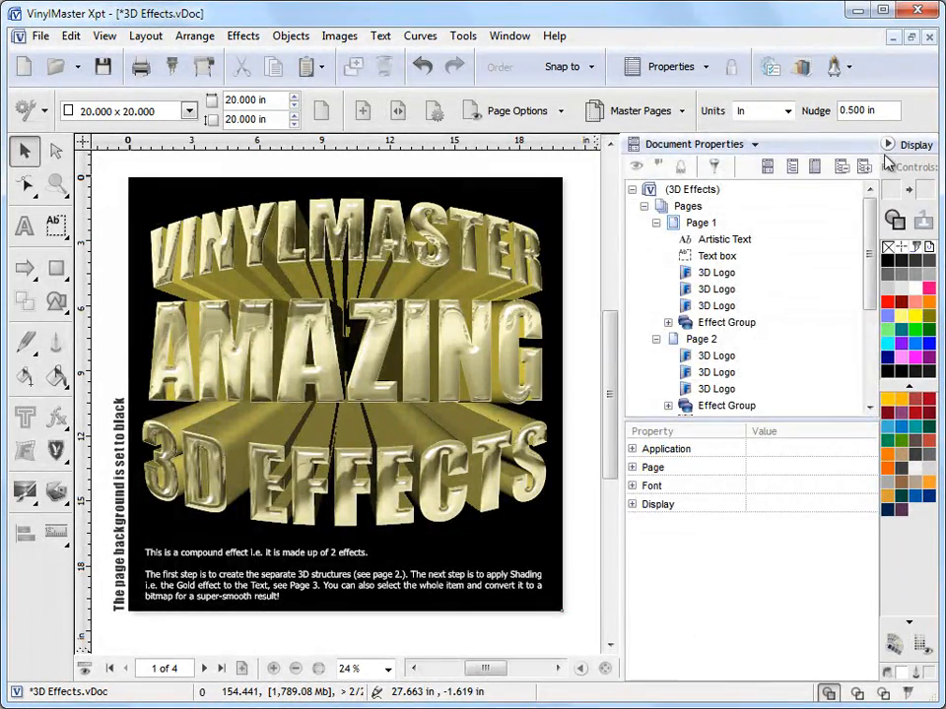
left_click(887, 145)
left_click(840, 669)
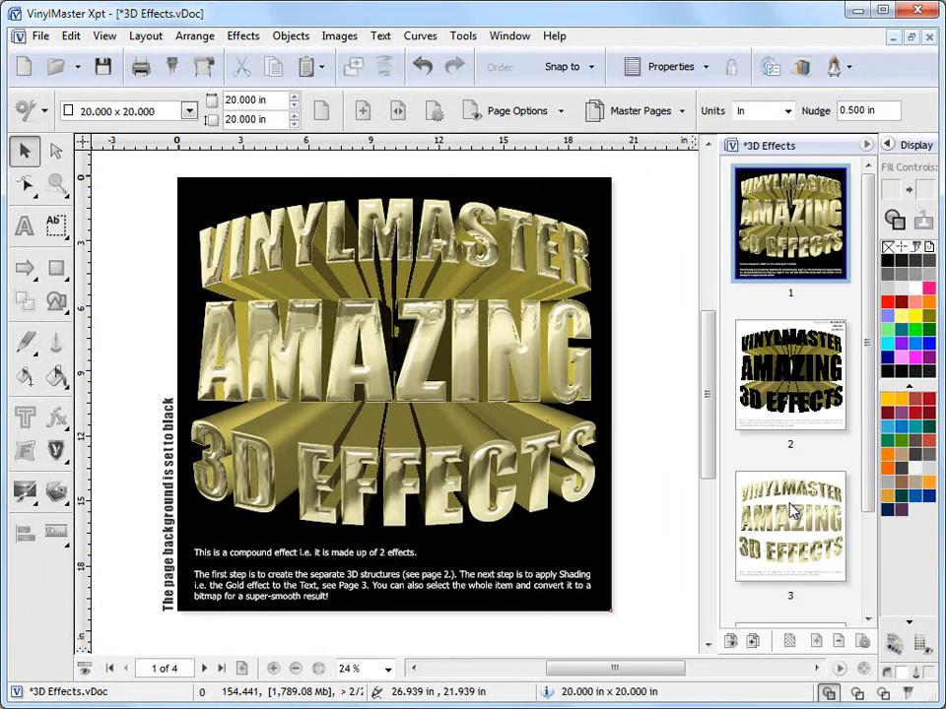
left_click(839, 670)
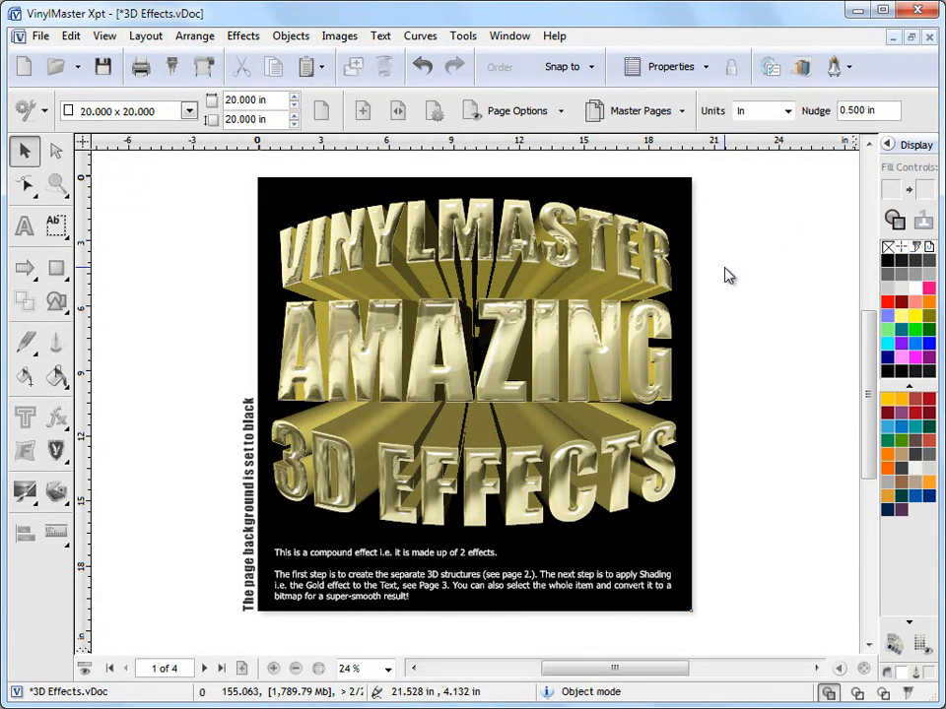
Step: Select the vertical text beside the page and look through the distortion, fill and special effects tool flyouts
left_click(249, 503)
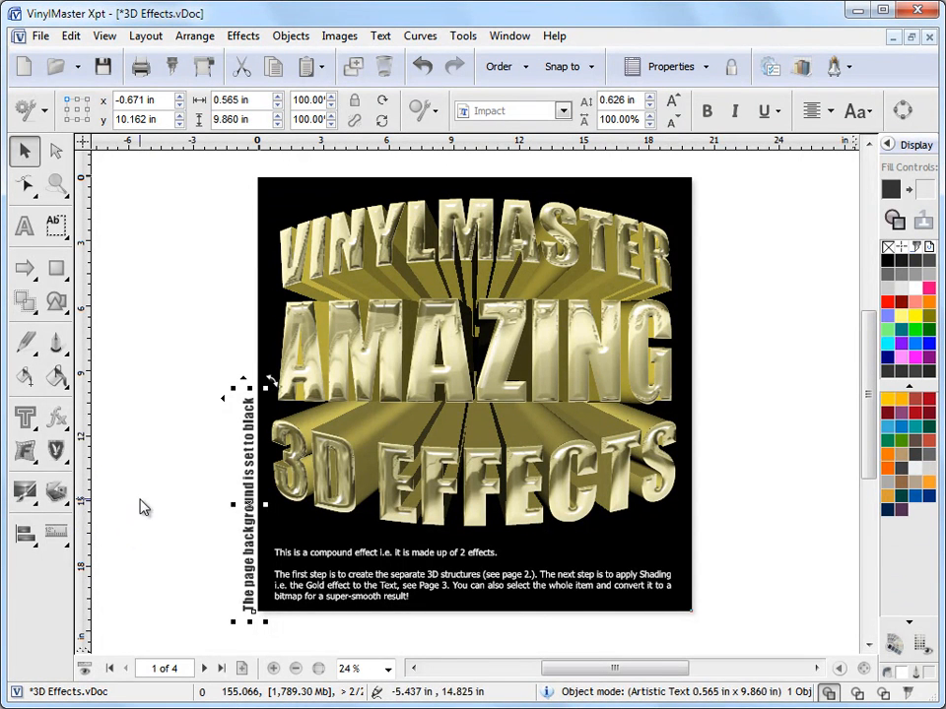
left_click(30, 452)
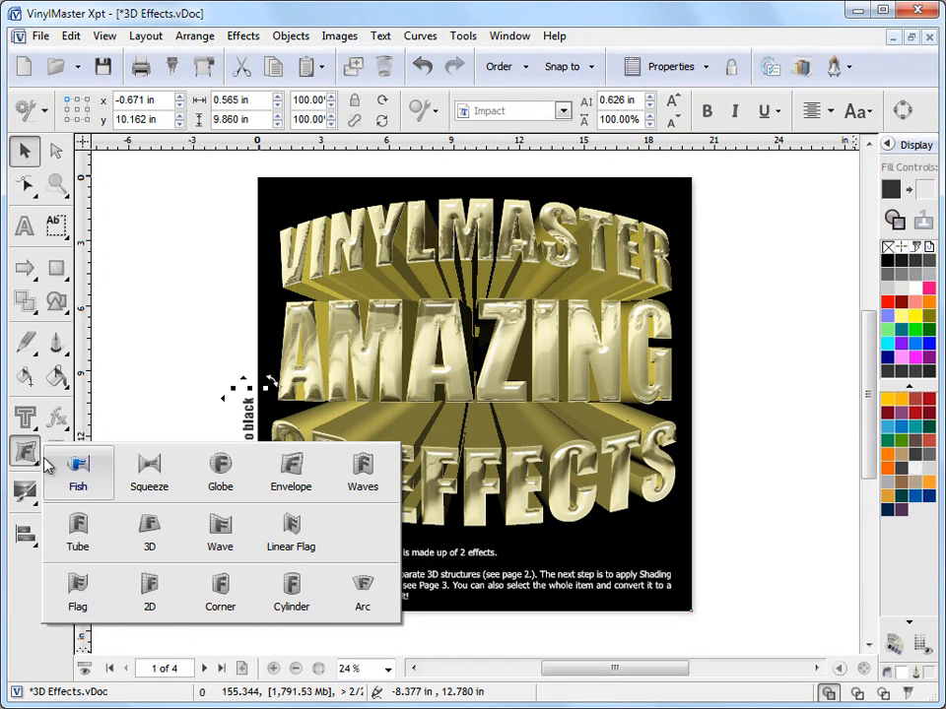
left_click(32, 430)
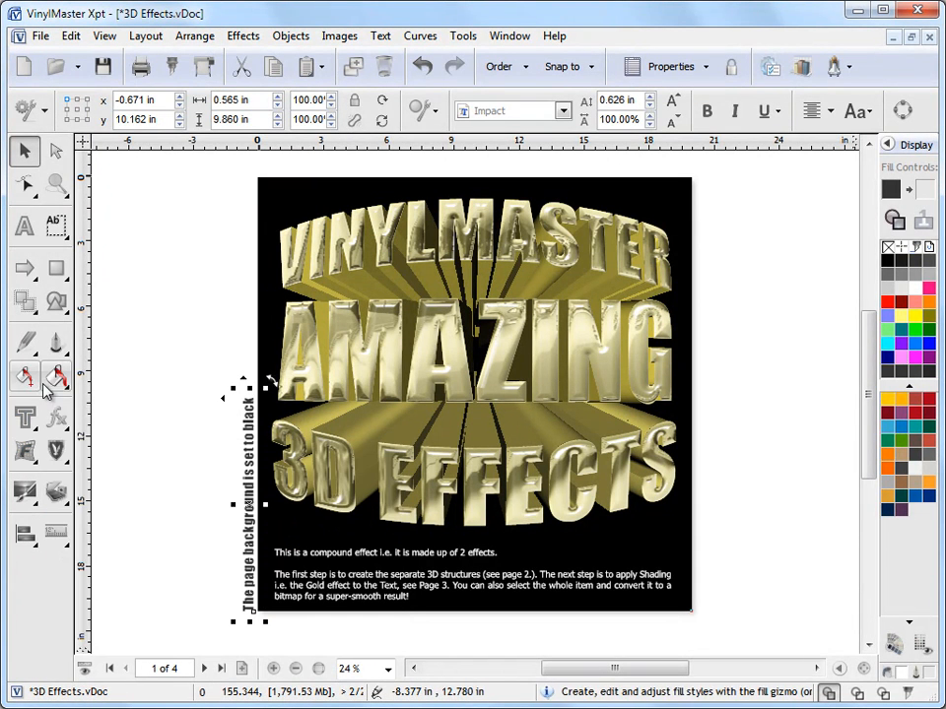
mouse_move(57, 380)
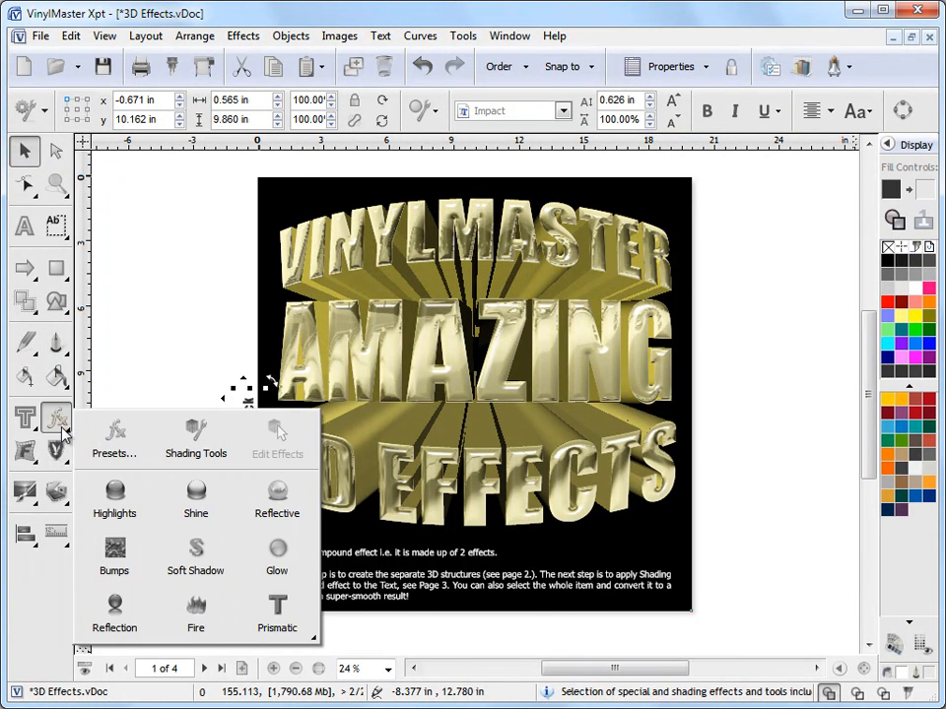
mouse_move(52, 424)
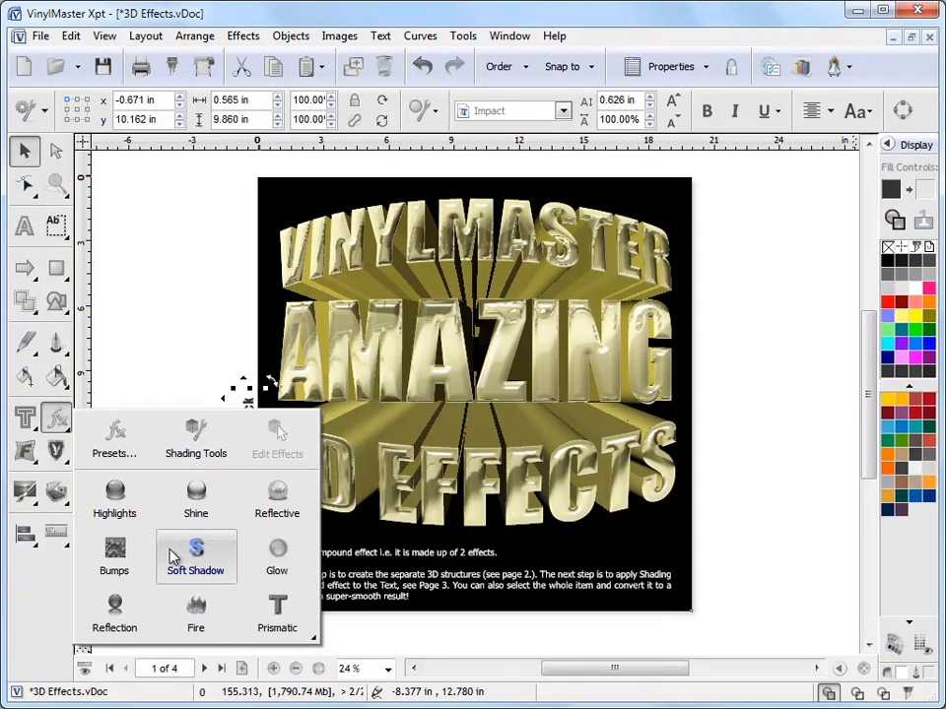
Step: Look through the guide and dimension tools with the Quick Guide options, the preset shapes and the text tools
mouse_move(26, 537)
mouse_move(57, 537)
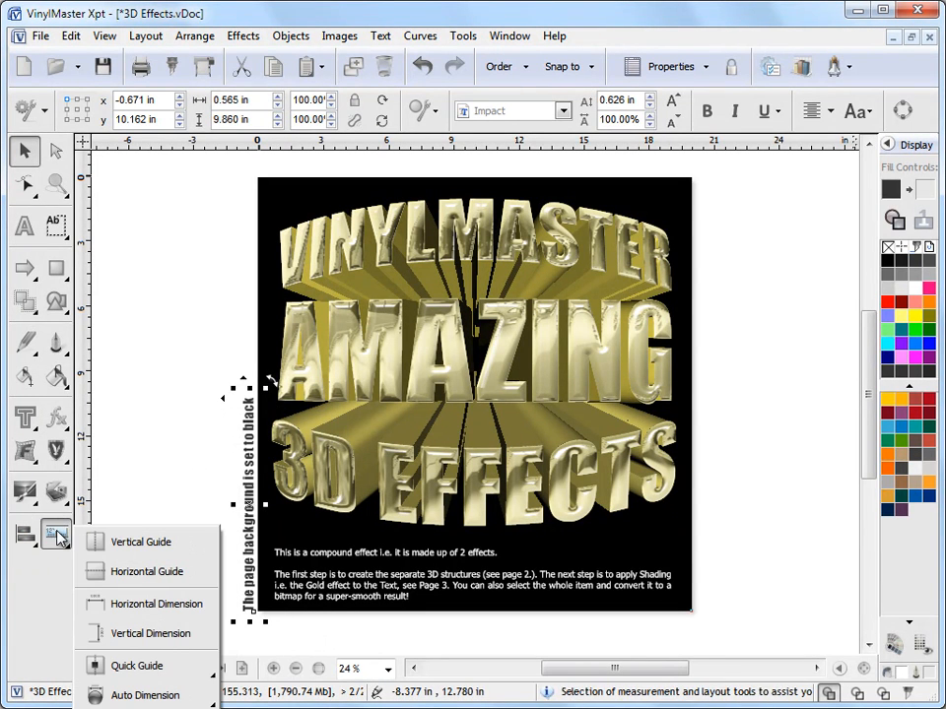
mouse_move(211, 670)
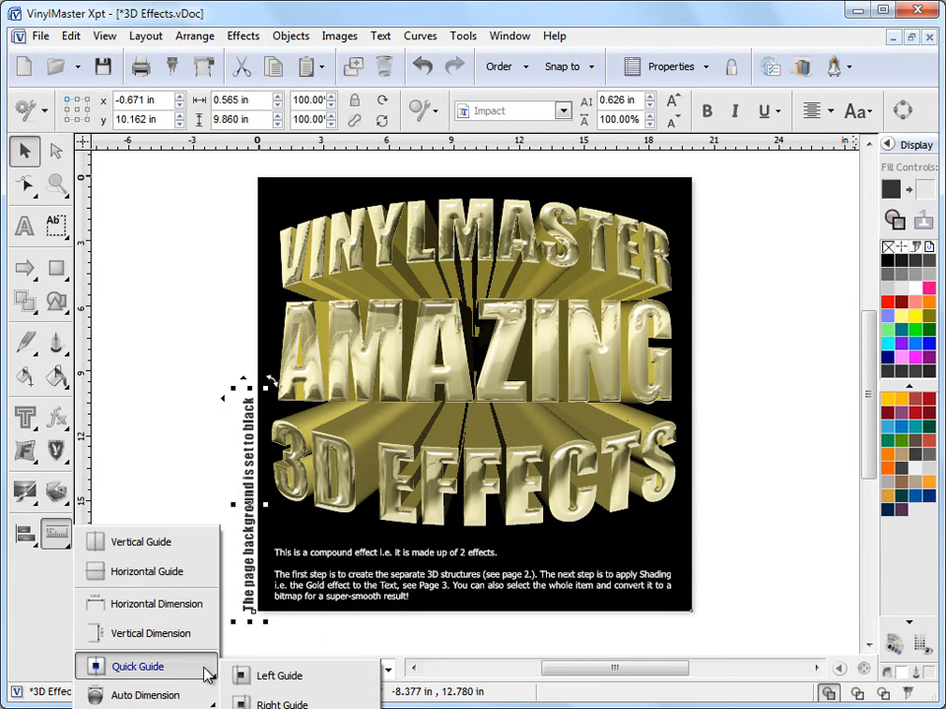
mouse_move(56, 302)
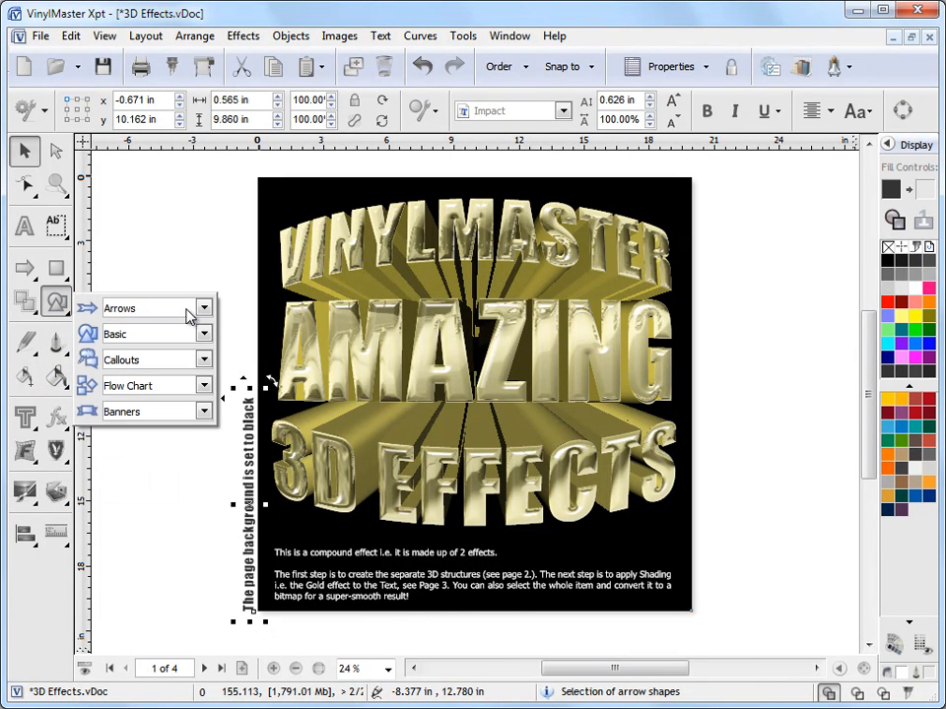
mouse_move(72, 228)
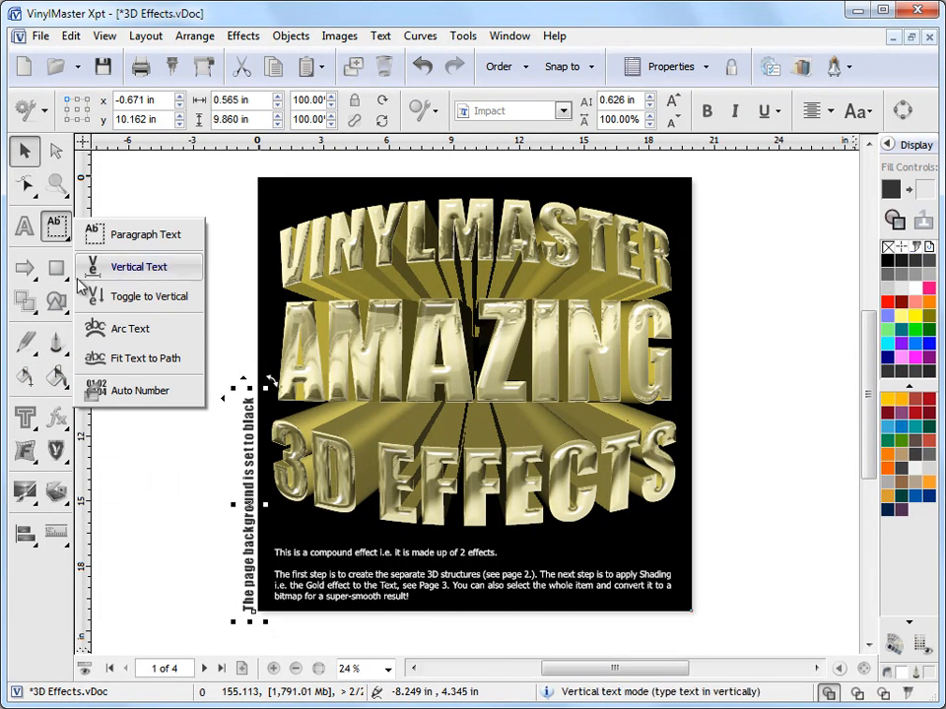
Step: Look over the zoom tools with their View Options and clear the selection of the vertical text
mouse_move(59, 186)
mouse_move(156, 379)
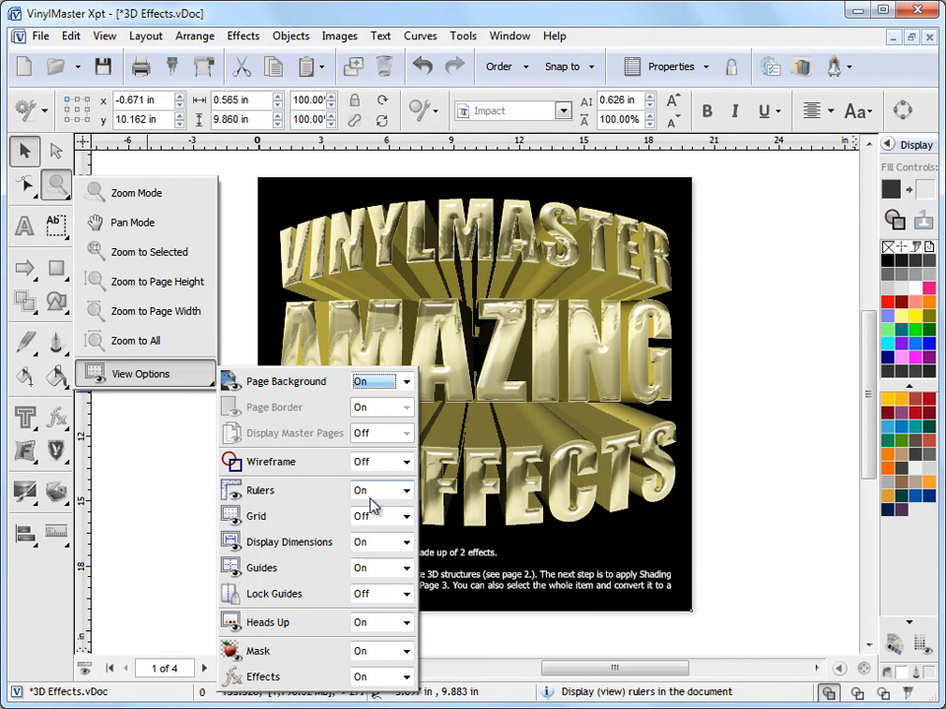
left_click(163, 506)
left_click(163, 506)
left_click(87, 670)
left_click(87, 670)
left_click(87, 670)
left_click(87, 670)
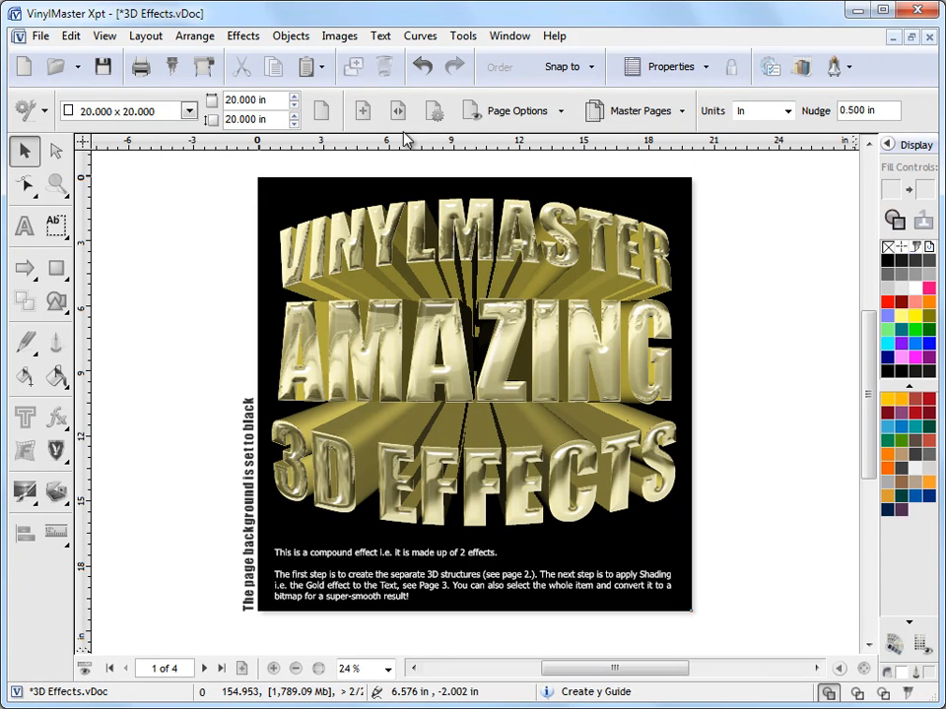
Step: Look through the Page Options for page, grid, view, dimensions, guides, rulers and workspace, and close them without changes
left_click(519, 112)
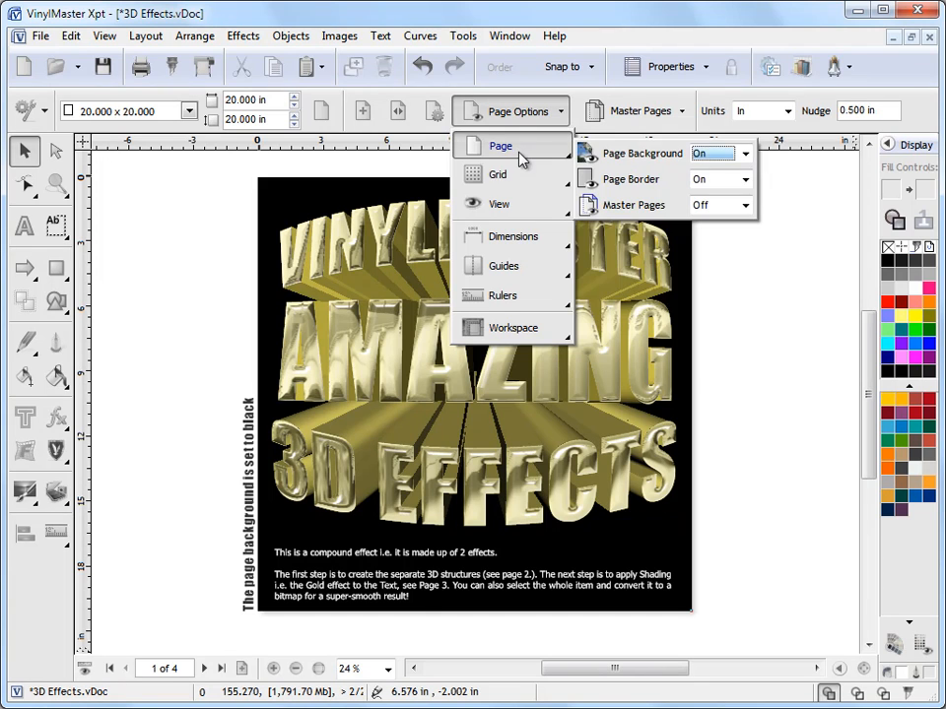
mouse_move(519, 183)
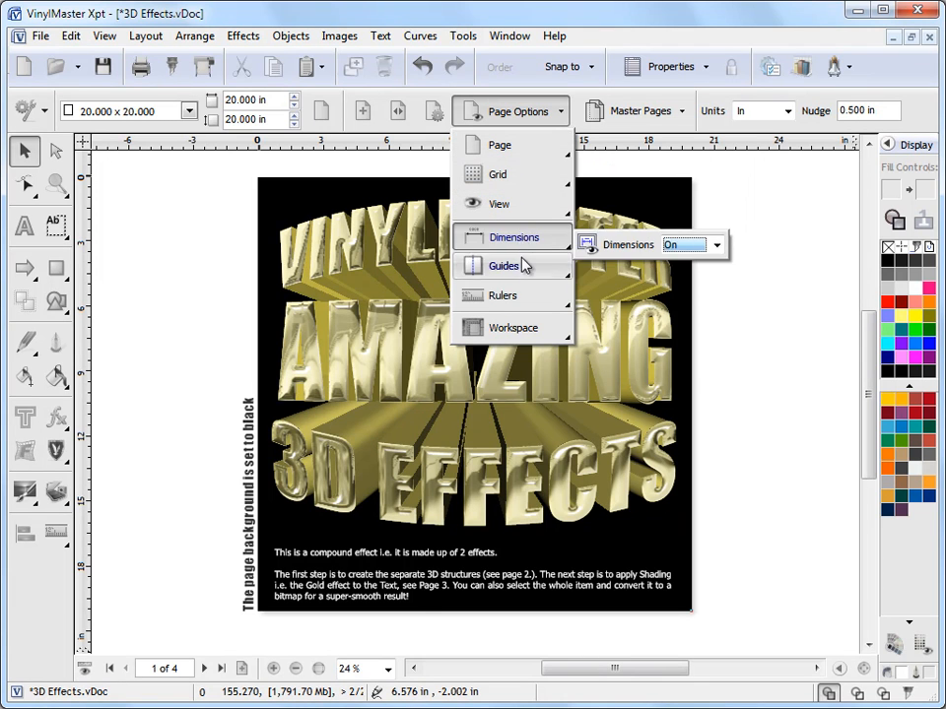
mouse_move(547, 214)
mouse_move(556, 293)
mouse_move(569, 146)
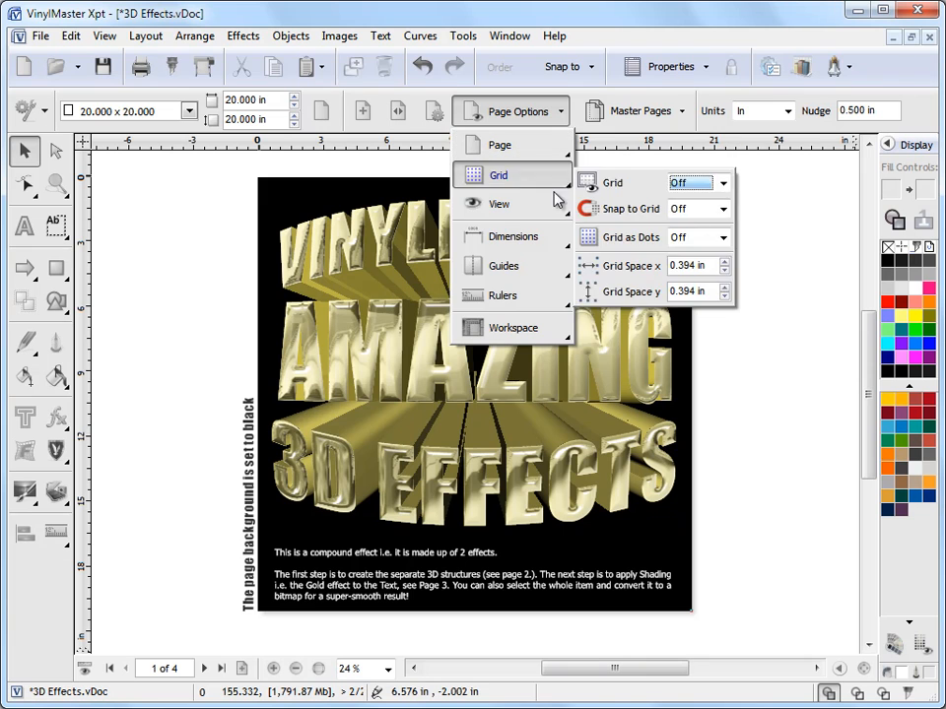
mouse_move(554, 343)
left_click(790, 301)
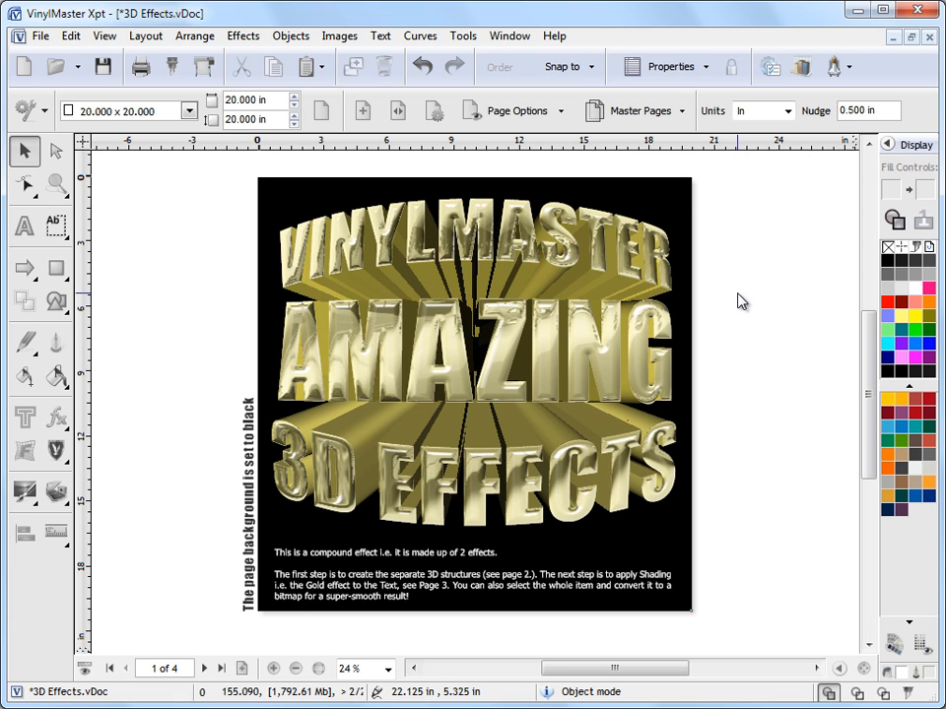
Step: Open the Help Topics and display the Change Case page from the Formatting Text section under Text
left_click(554, 37)
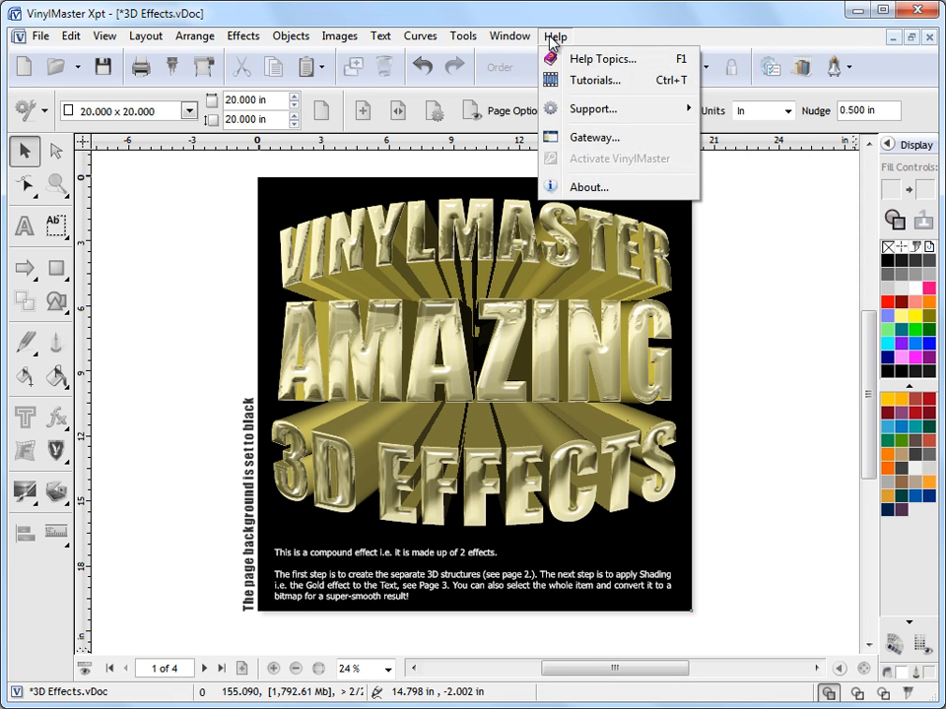
left_click(604, 61)
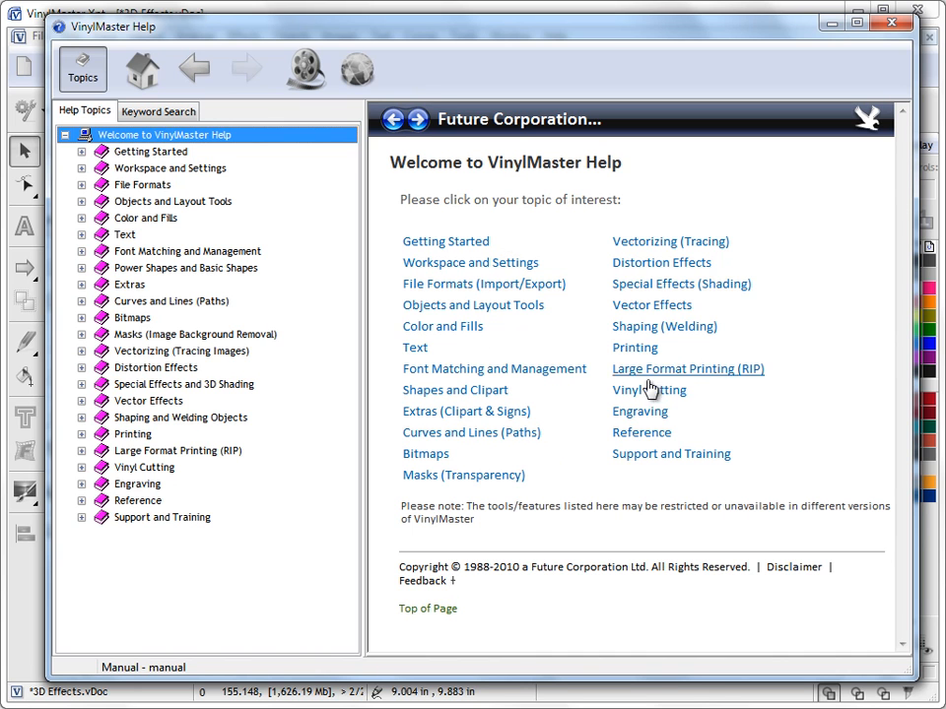
left_click(81, 235)
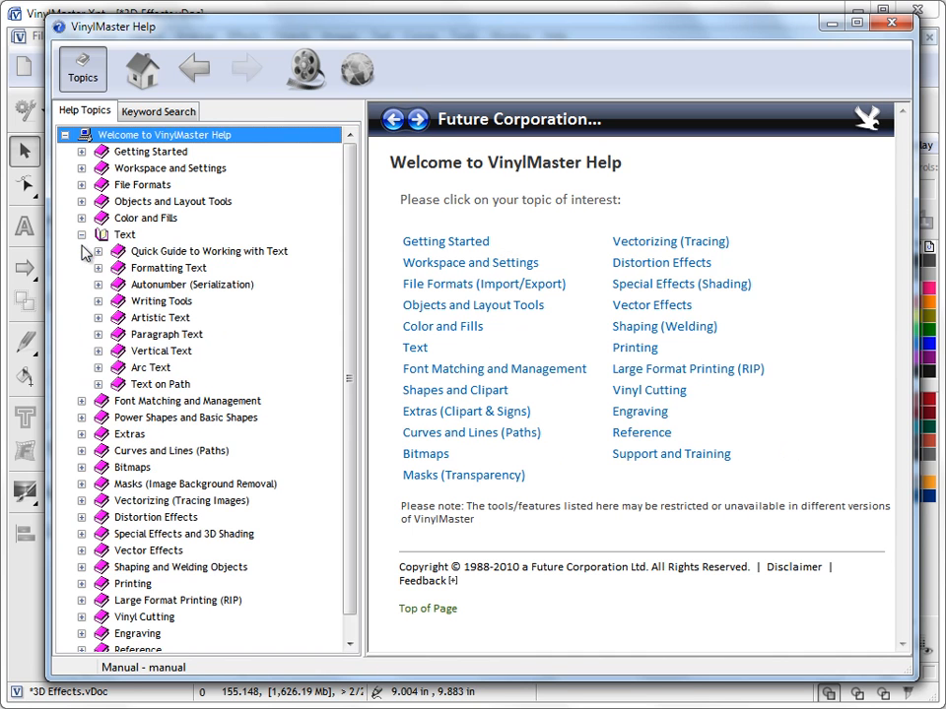
left_click(97, 268)
left_click(163, 305)
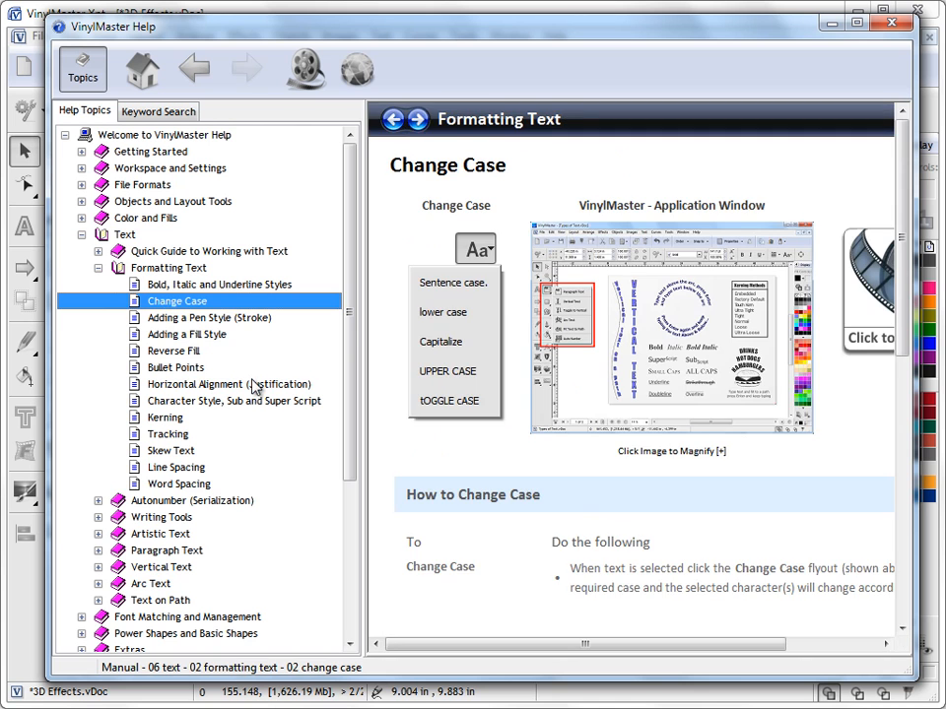
Step: Look over the Change Case page, magnify its application window image and shrink it again, and close the help window
left_click_drag(549, 644, 640, 646)
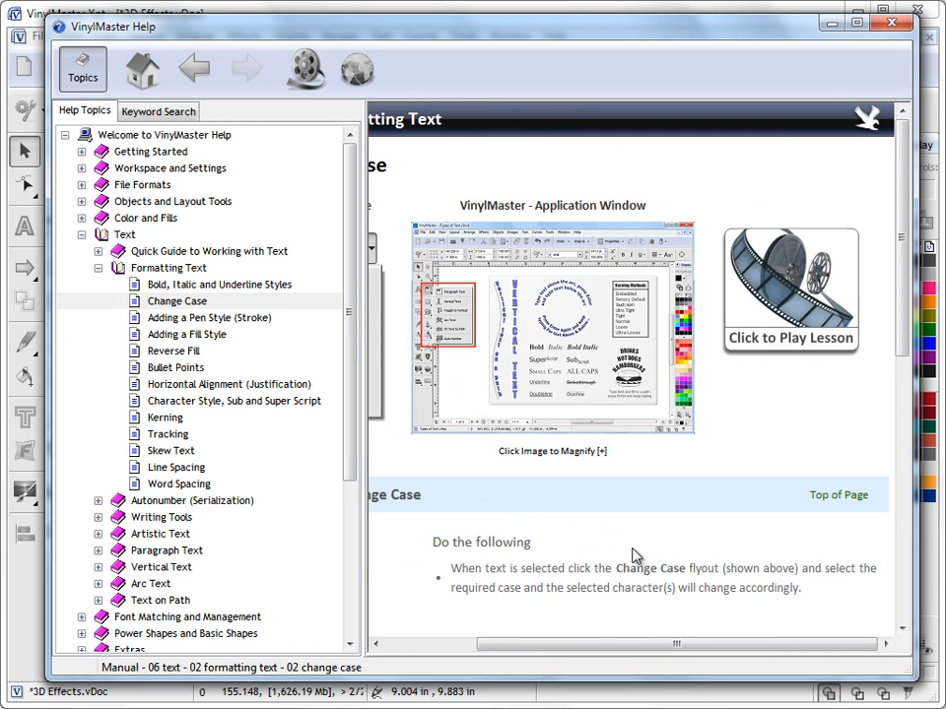
left_click(453, 272)
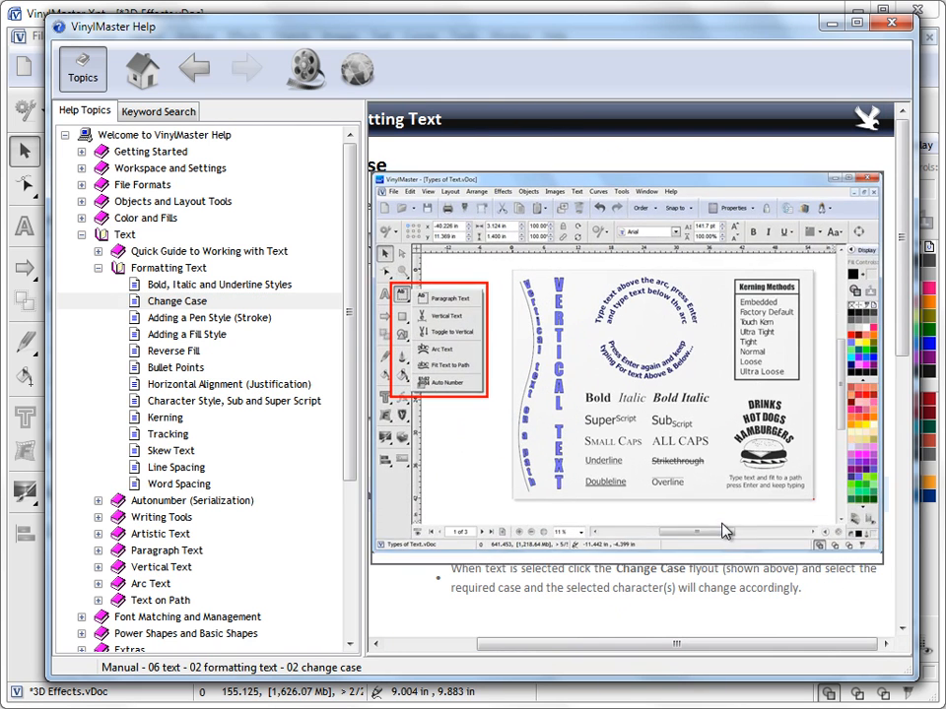
left_click(642, 351)
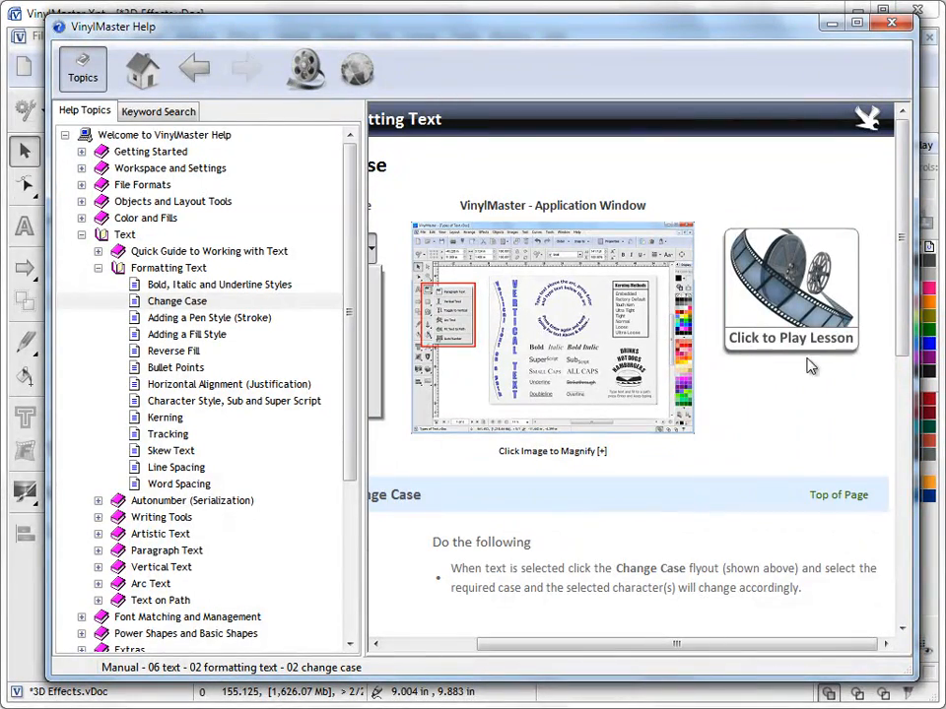
mouse_move(900, 305)
left_mouse_down()
mouse_move(900, 556)
mouse_move(899, 293)
left_mouse_up()
left_click_drag(741, 645, 710, 648)
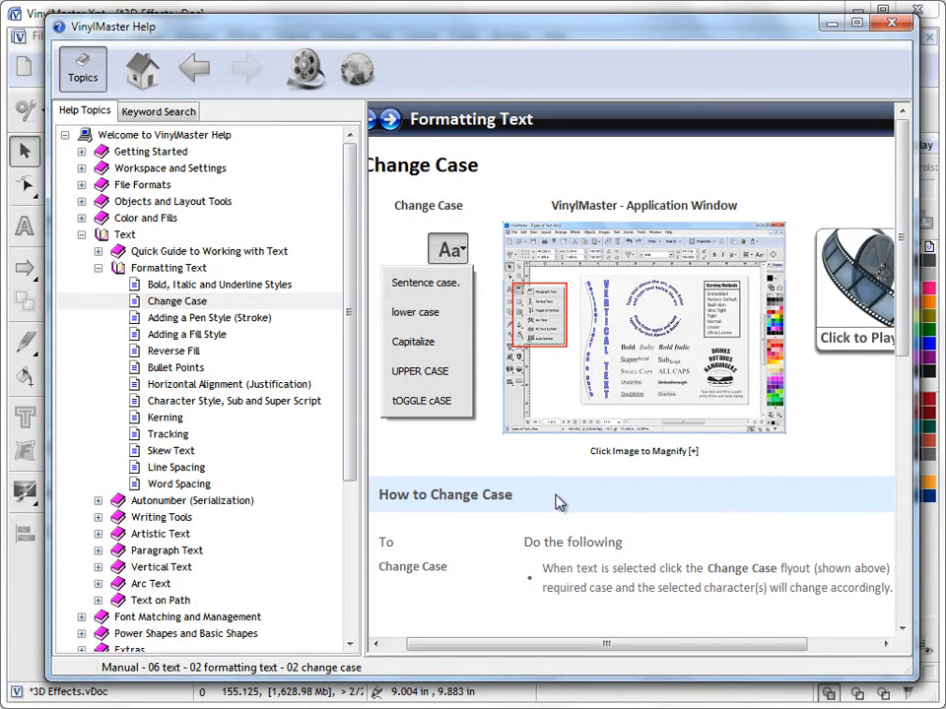
left_click(892, 30)
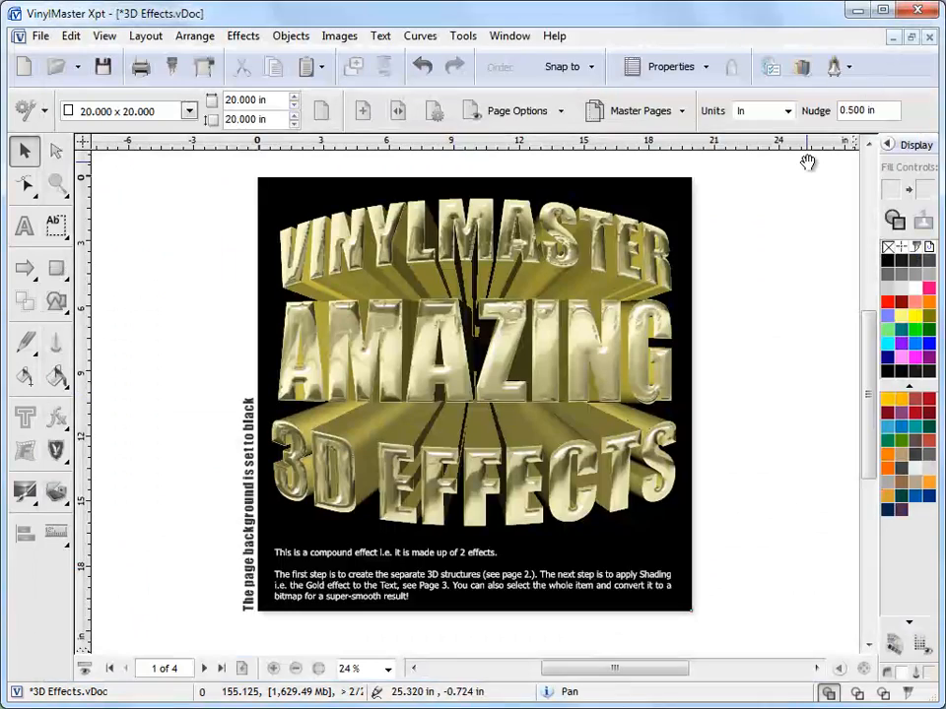
Step: Look over the tutorial, support, gateway and activation commands offered for help, without choosing one
left_click(554, 36)
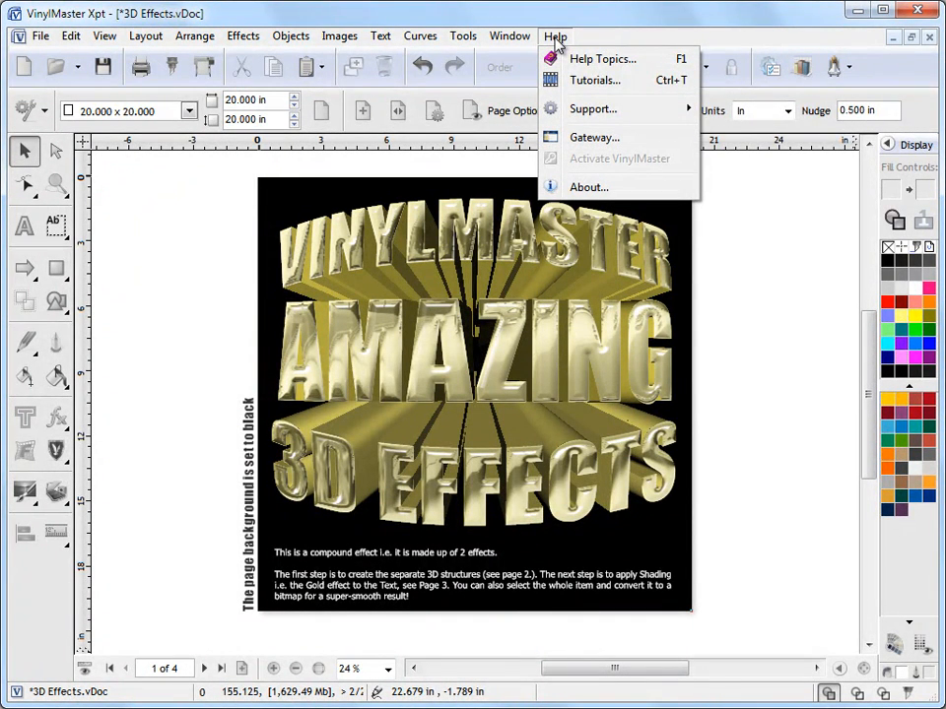
mouse_move(593, 116)
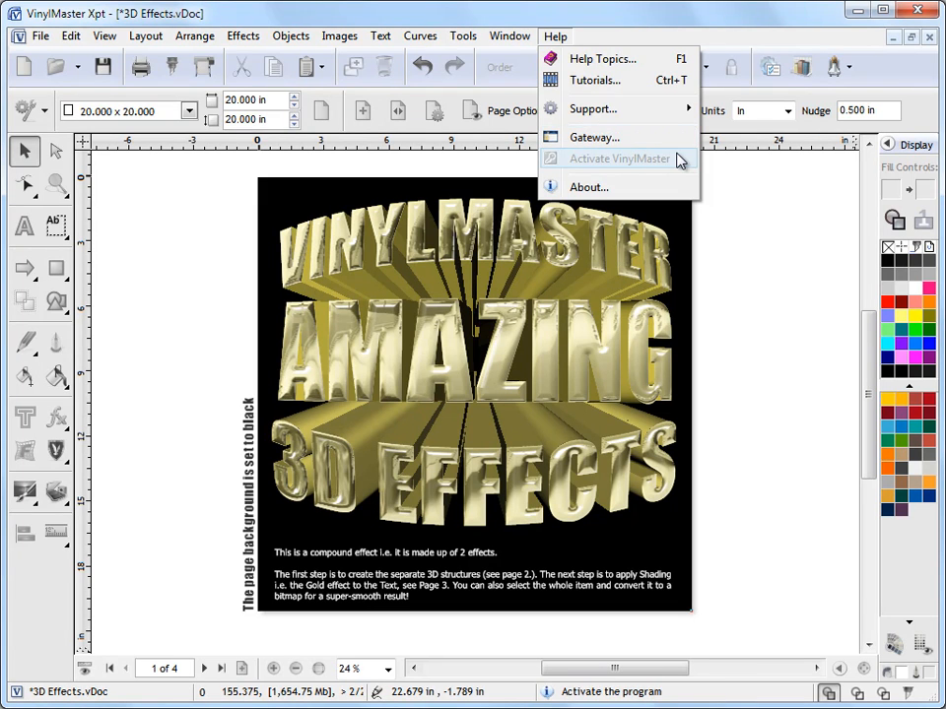
left_click(747, 217)
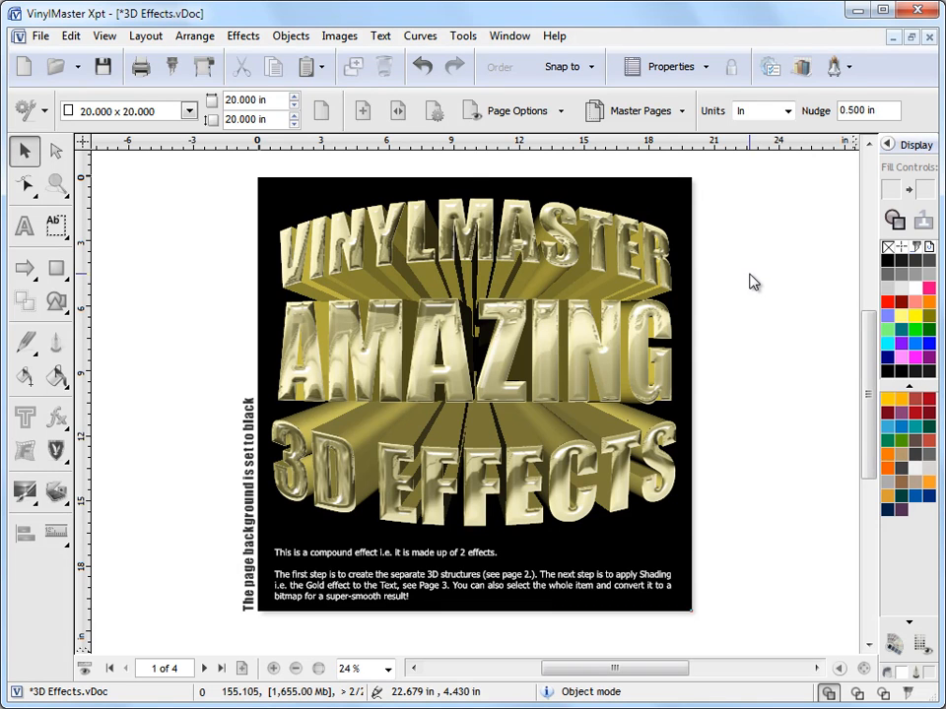
Step: Open the Shading Effects Editor for the gold 3D text group, read the Surface Material information, close the editor and deselect the group
left_click(395, 468)
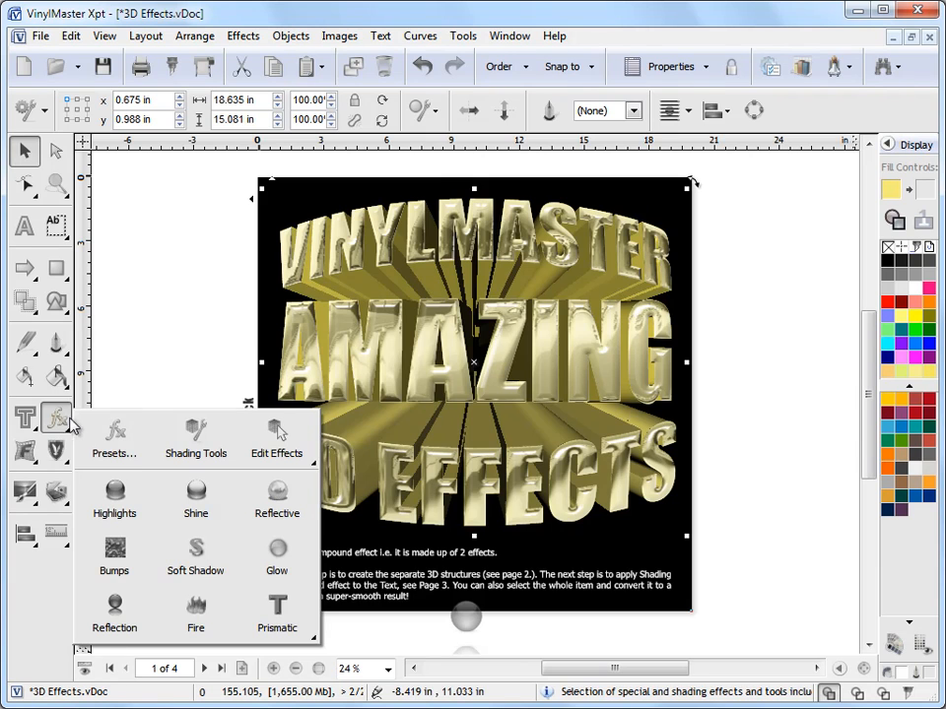
left_click(208, 433)
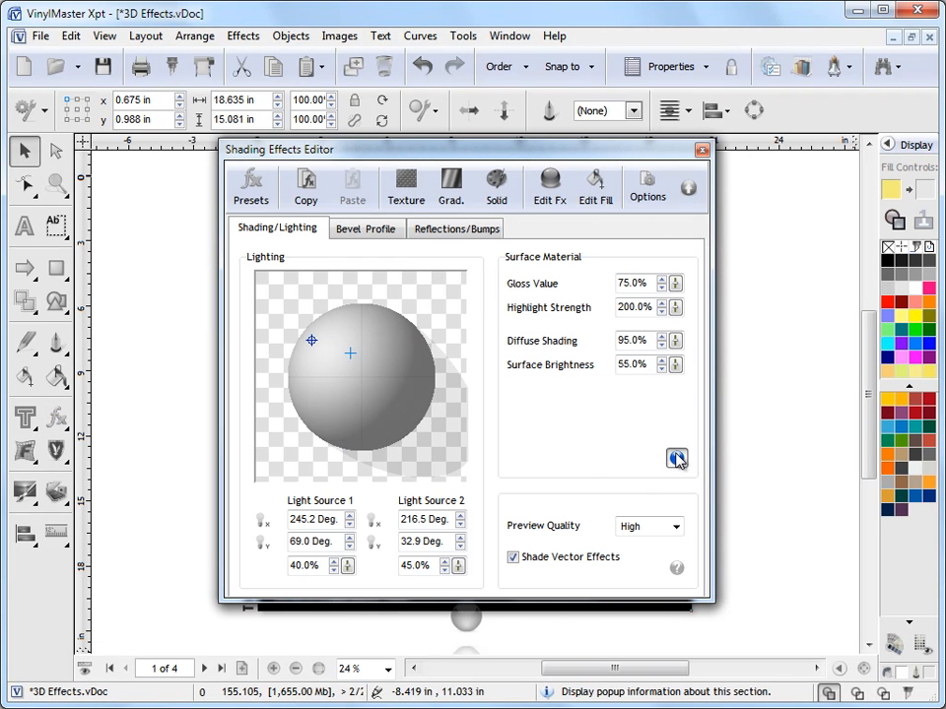
left_click(676, 461)
scroll(591, 278, "down", 3)
mouse_move(591, 278)
left_mouse_down()
mouse_move(596, 443)
mouse_move(601, 266)
left_mouse_up()
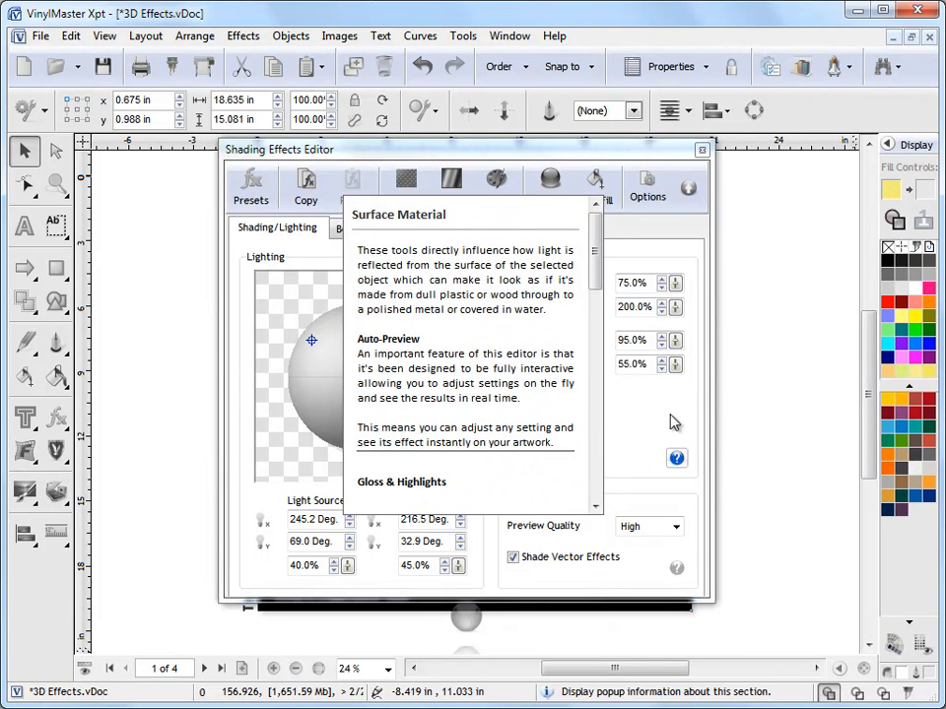
left_click(701, 149)
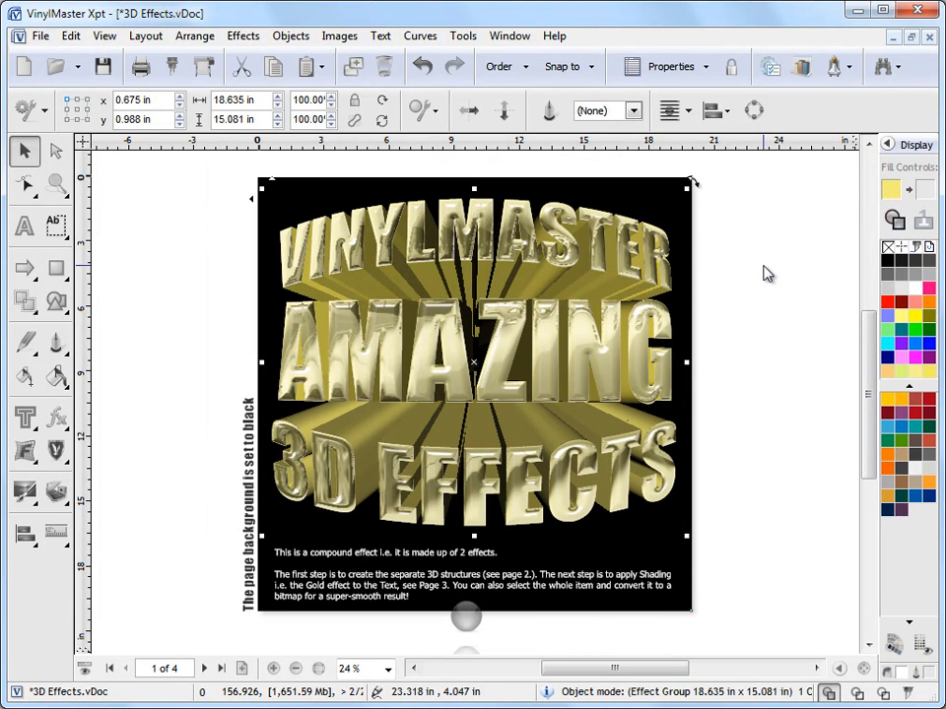
left_click(766, 274)
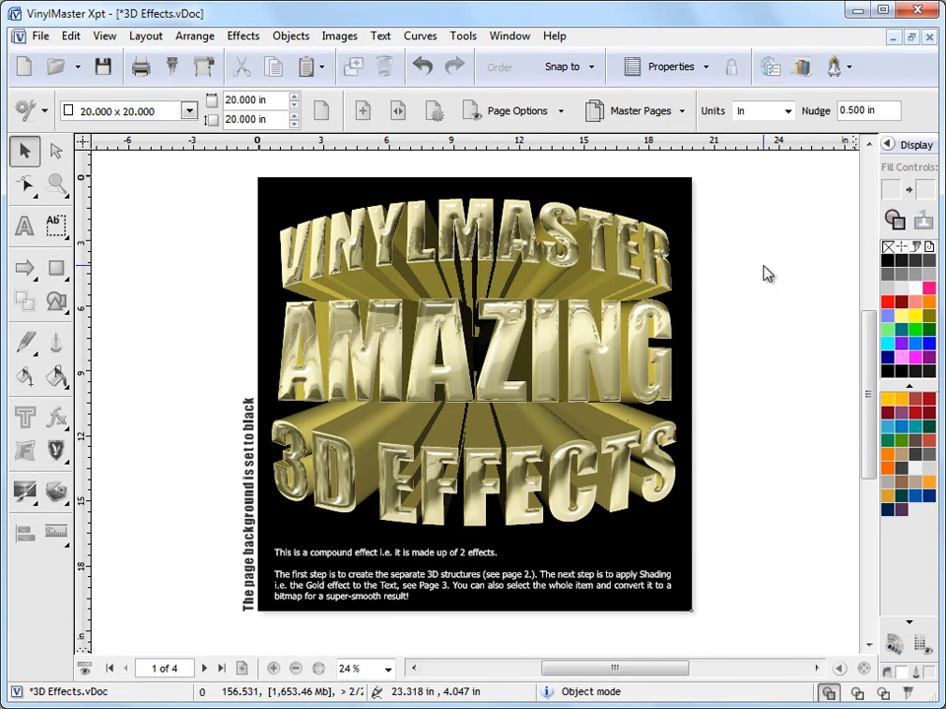
Step: Look over the Support options, including the online FAQs, knowledgebase, forums and contact commands, without choosing one
left_click(552, 38)
left_click(771, 278)
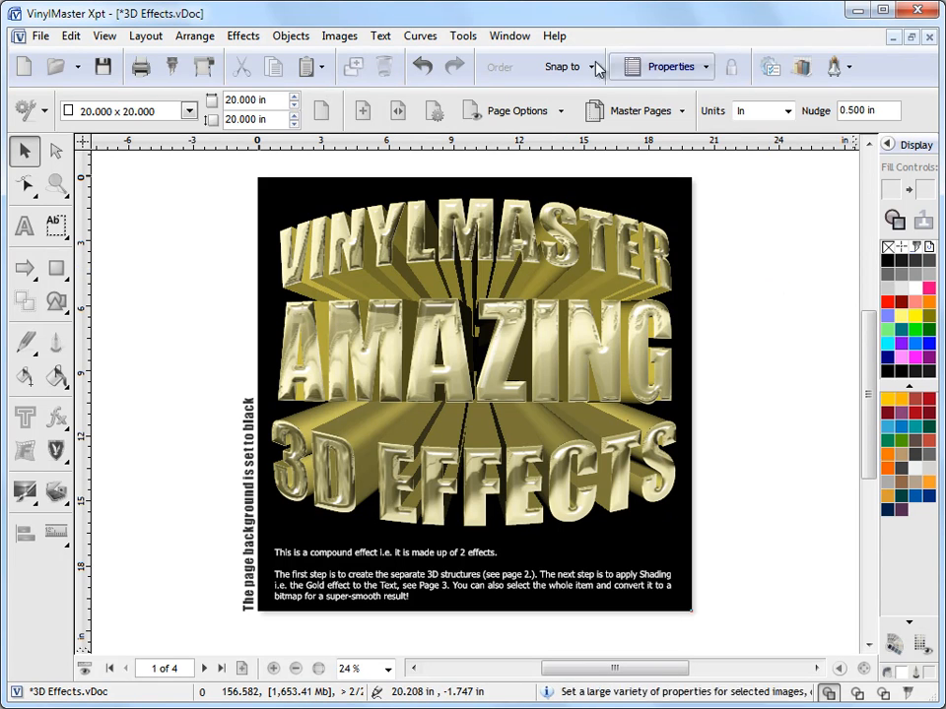
left_click(555, 36)
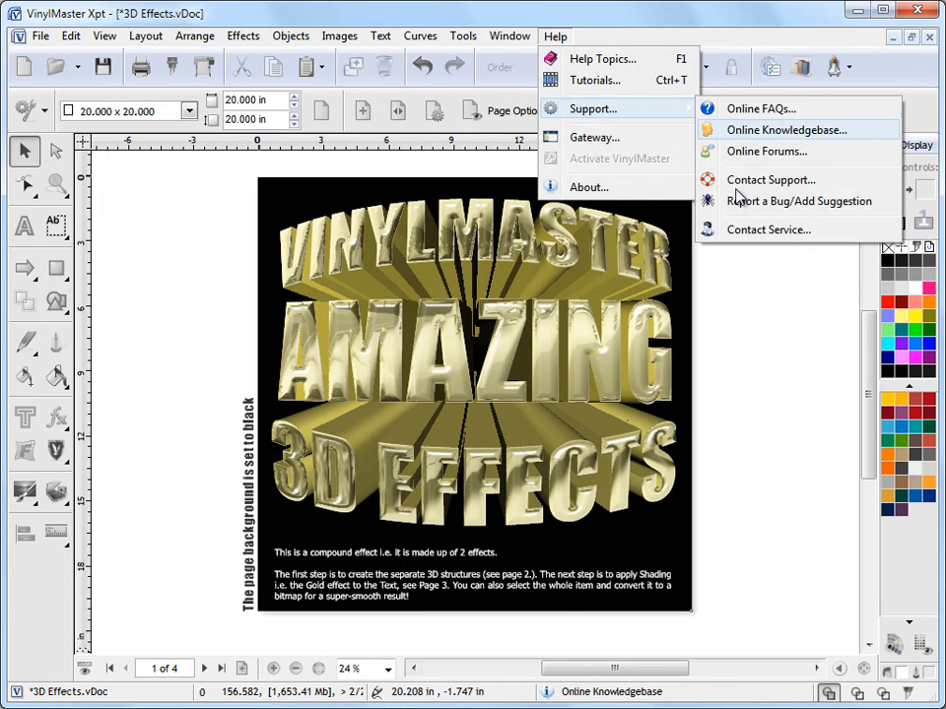
left_click(776, 376)
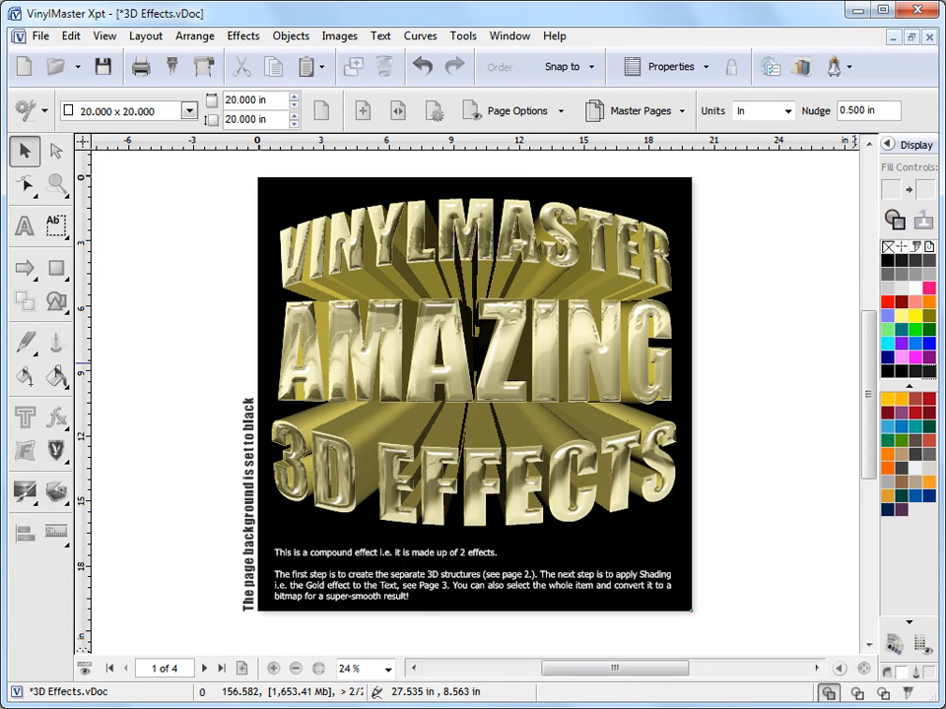